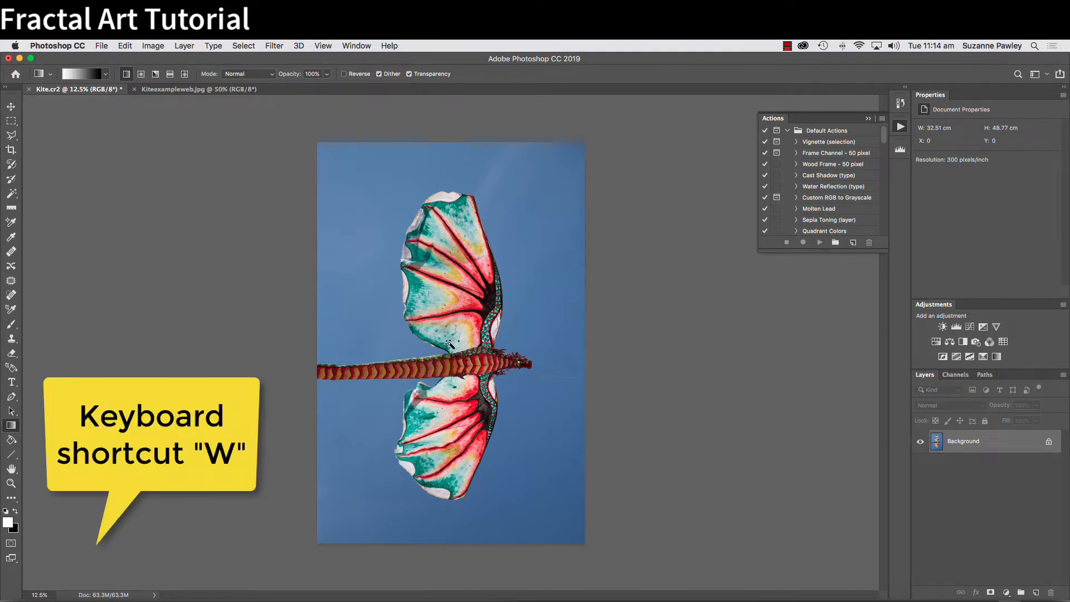
Step: Select the dragon kite automatically using the Quick Selection tool's Select Subject command
{"action": "key", "text": "w"}
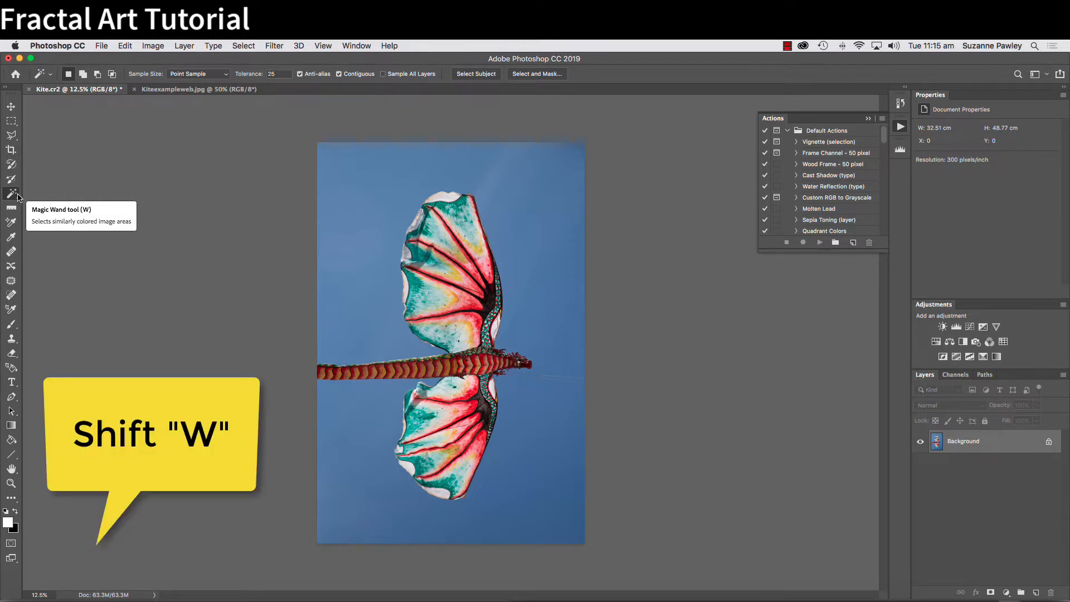
{"action": "key", "text": "shift+w"}
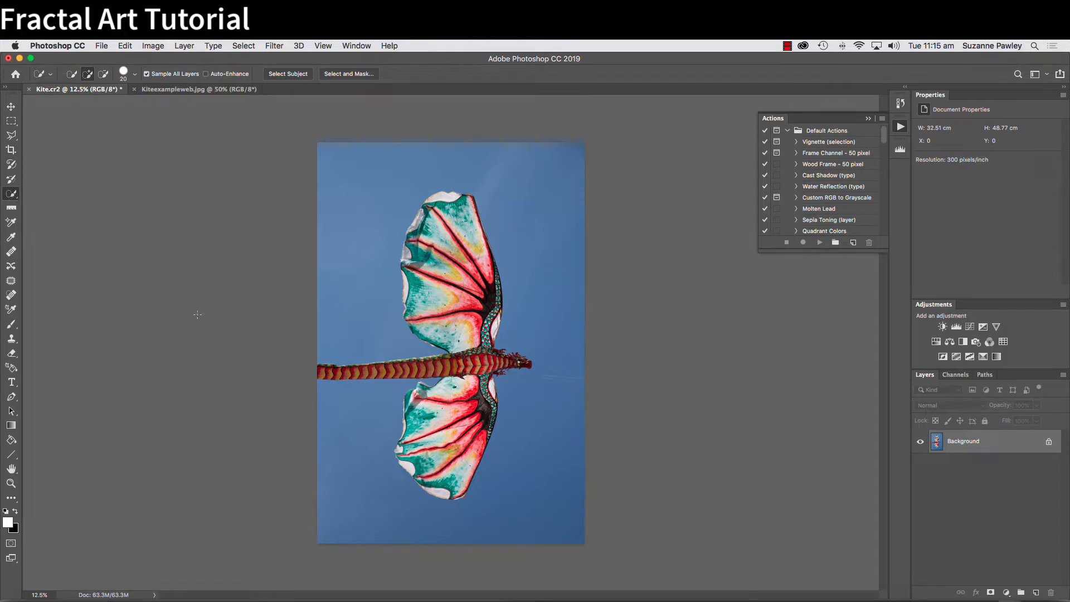
{"action": "left_click", "coordinate": [297, 76]}
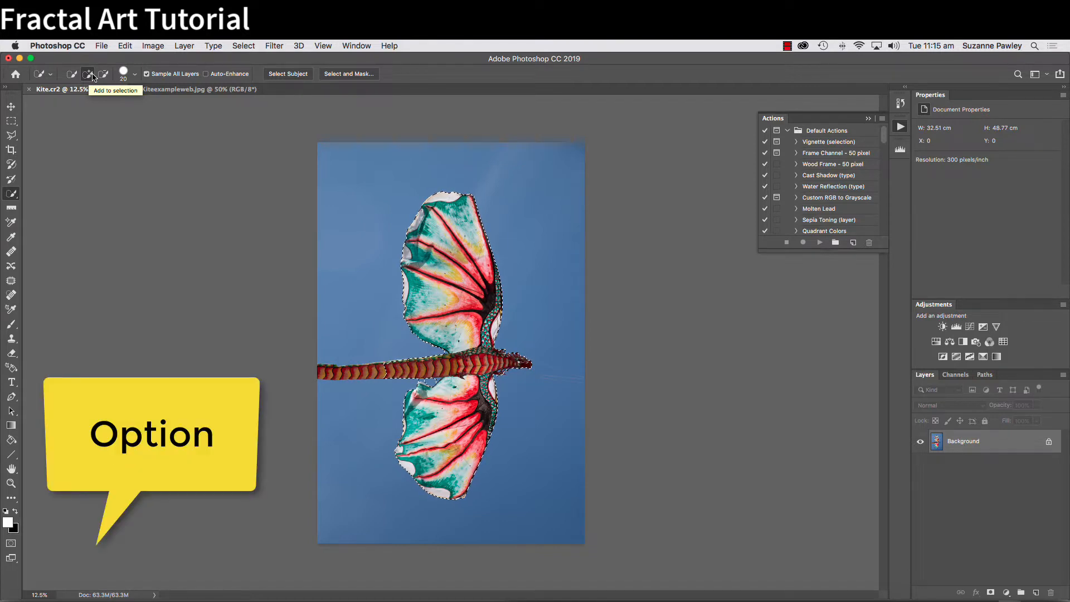
Step: Subtract the kite's long tail from the selection with a 20 px Quick Selection brush, leaving the wings, head and front body selected
{"action": "key", "text": "alt"}
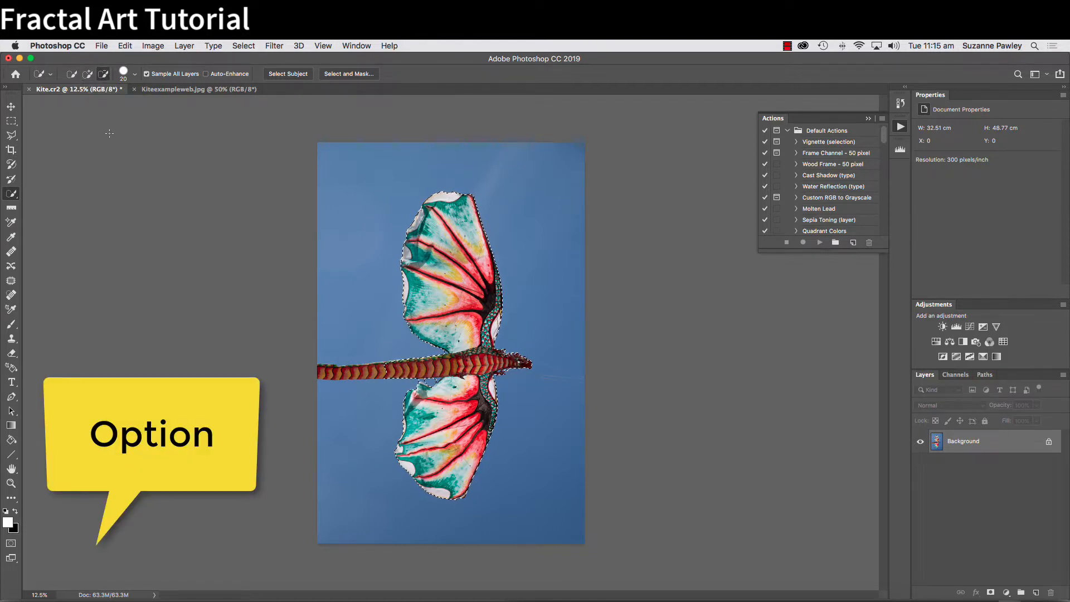
{"action": "left_click", "coordinate": [104, 74]}
{"action": "left_click", "coordinate": [135, 77]}
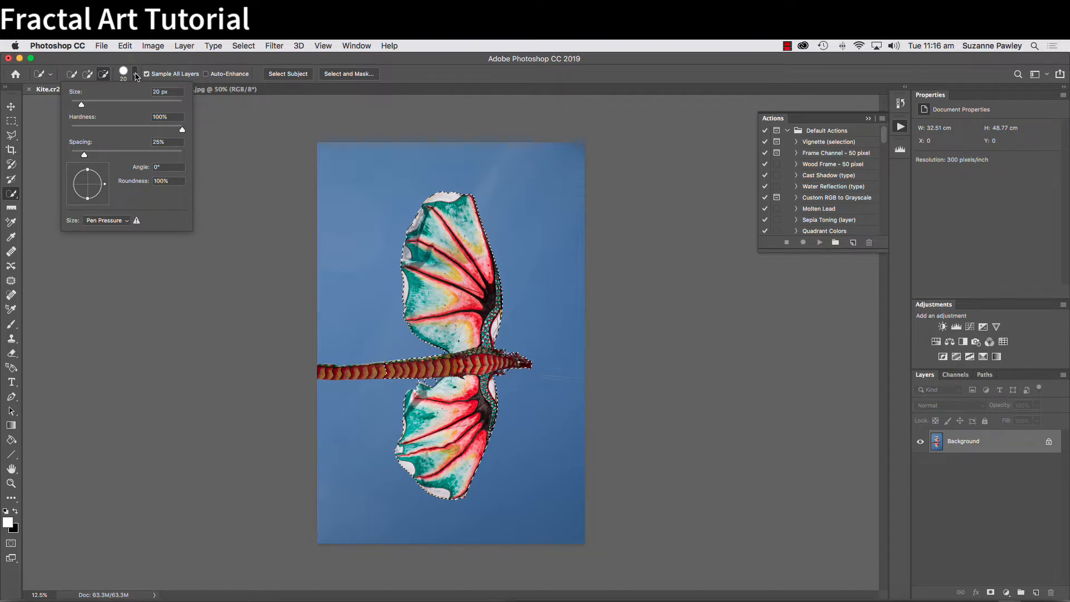
{"action": "left_click", "coordinate": [136, 78]}
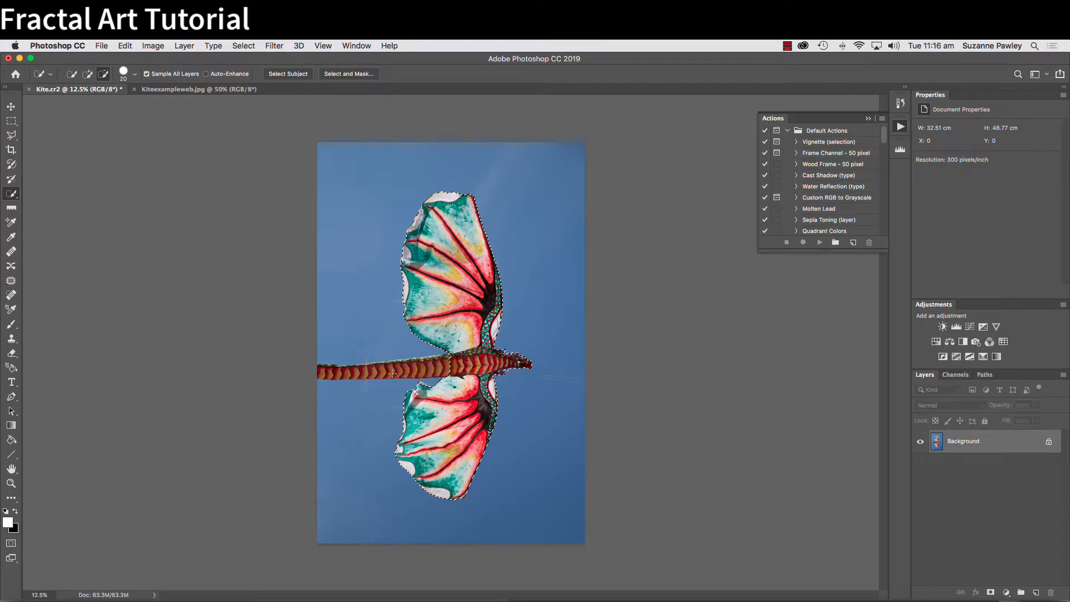
{"action": "key", "text": "alt"}
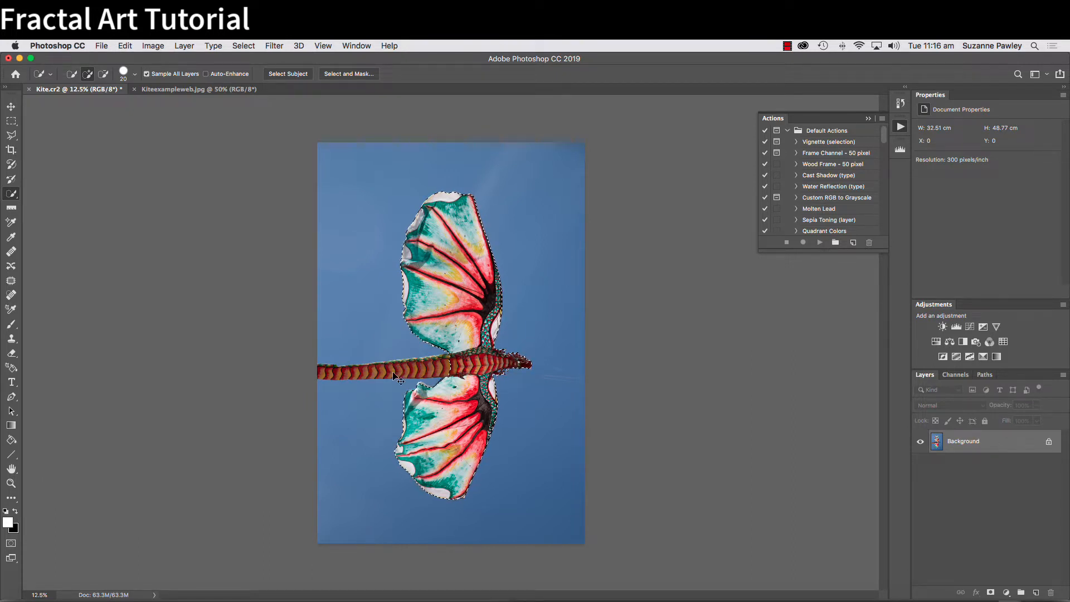
Step: Copy the selected kite onto a new layer and hide the Background layer
{"action": "key", "text": "super+j"}
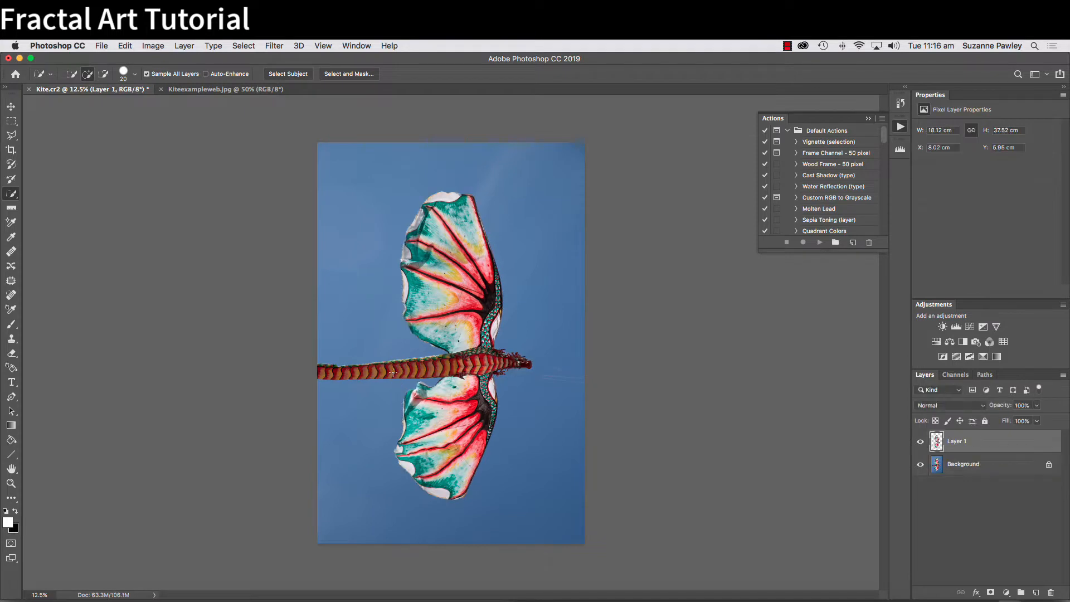
{"action": "left_click", "coordinate": [921, 465]}
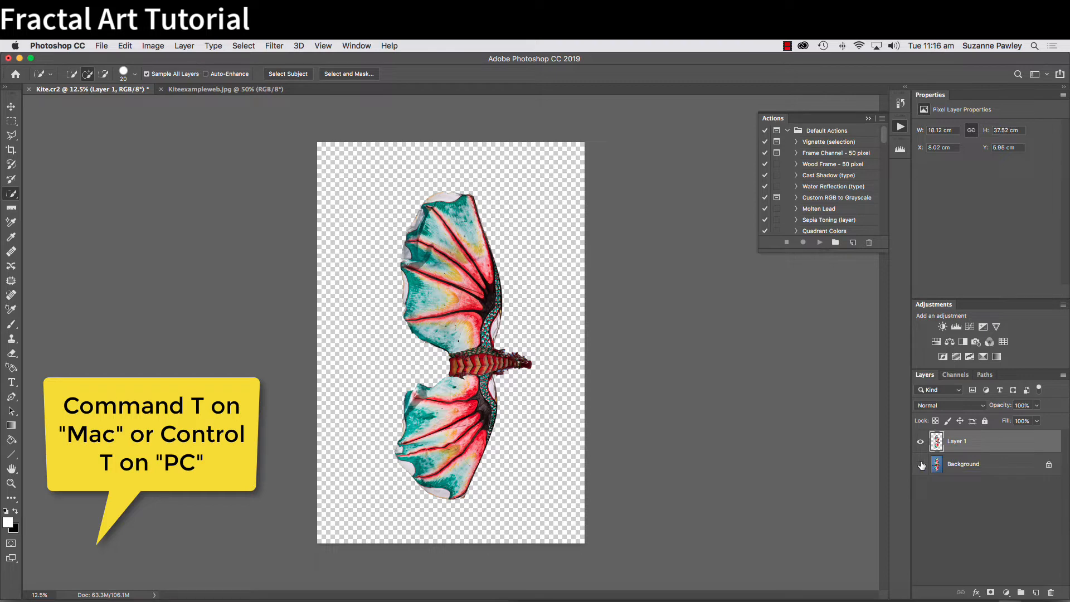
Step: Move the cut-out kite on Layer 1 sideways to the canvas's left edge with Free Transform
{"action": "key", "text": "super+t"}
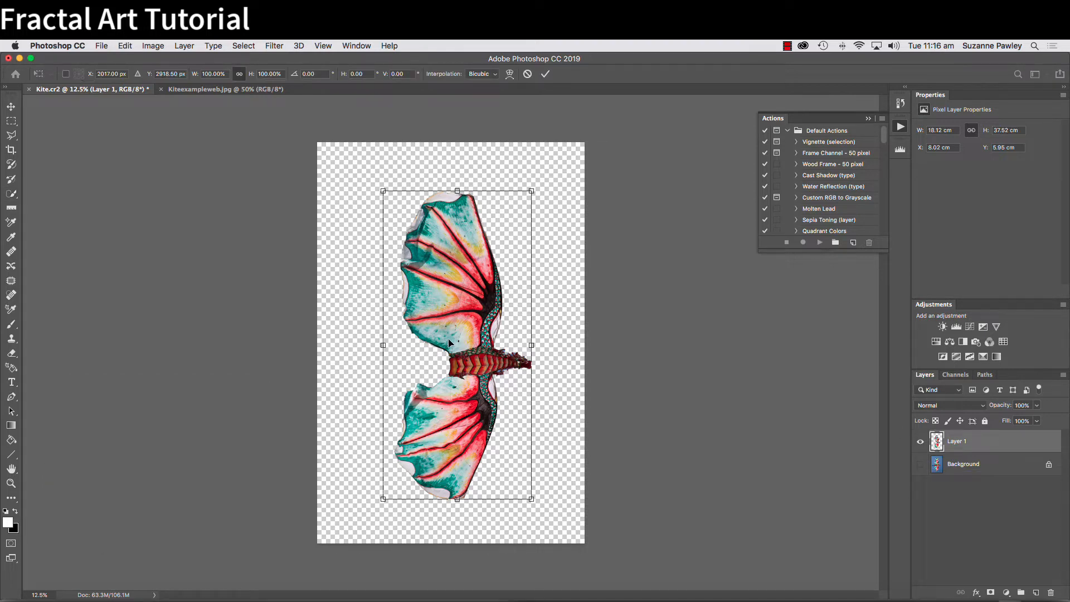
{"action": "left_click_drag", "start_coordinate": [453, 342], "coordinate": [383, 341]}
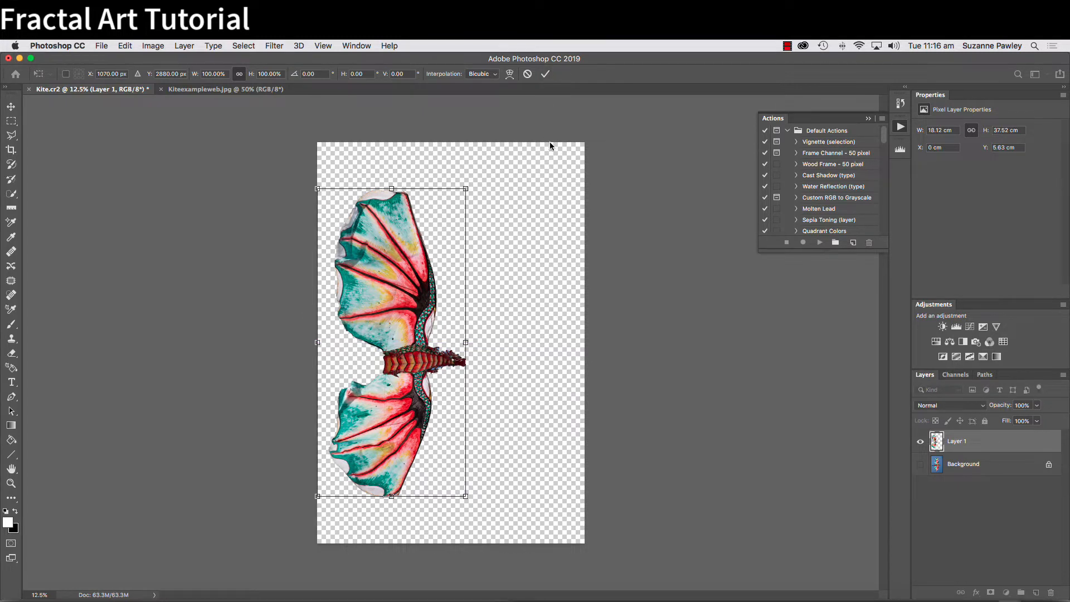
{"action": "key", "text": "Return"}
{"action": "key", "text": "w"}
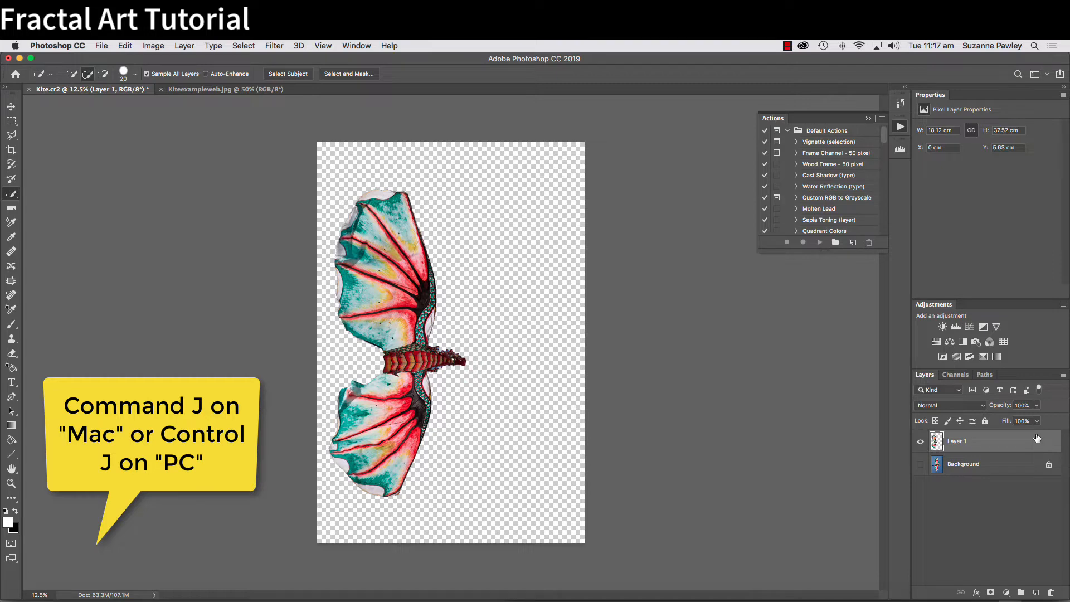
Step: Duplicate Layer 1, flip the copy horizontally and move it right so the two kites meet head to head
{"action": "key", "text": "super+j"}
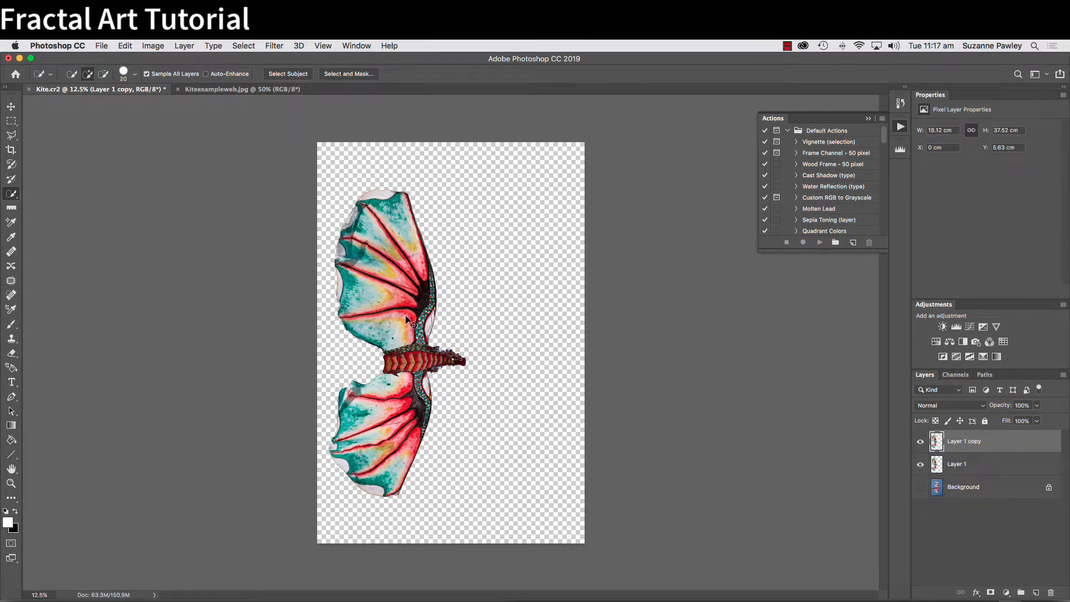
{"action": "key", "text": "super+t"}
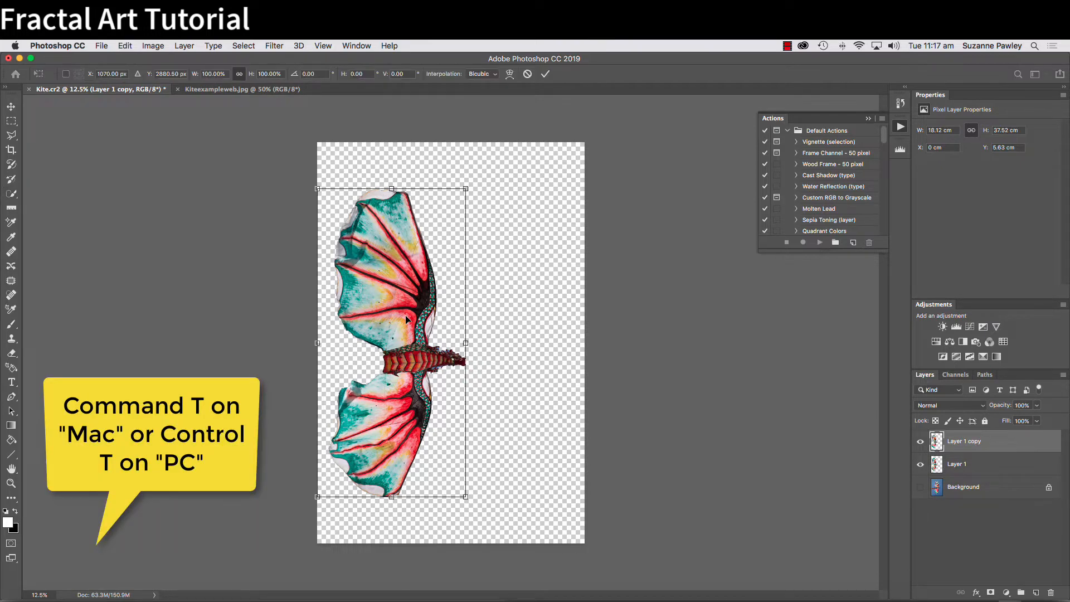
{"action": "right_click", "coordinate": [407, 319]}
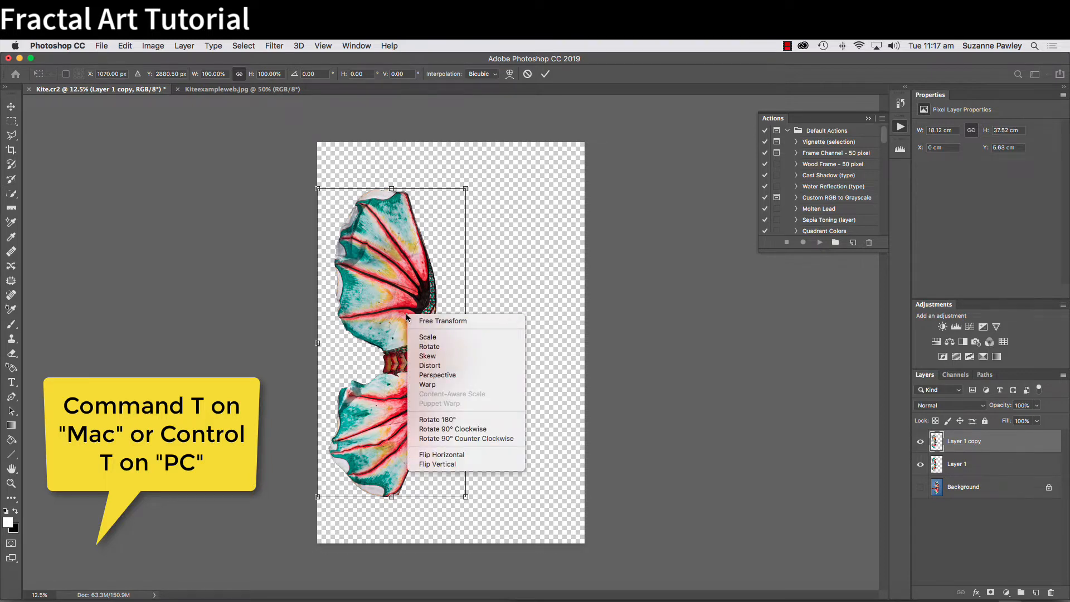
{"action": "left_click", "coordinate": [450, 456]}
{"action": "left_click_drag", "start_coordinate": [419, 355], "coordinate": [544, 353]}
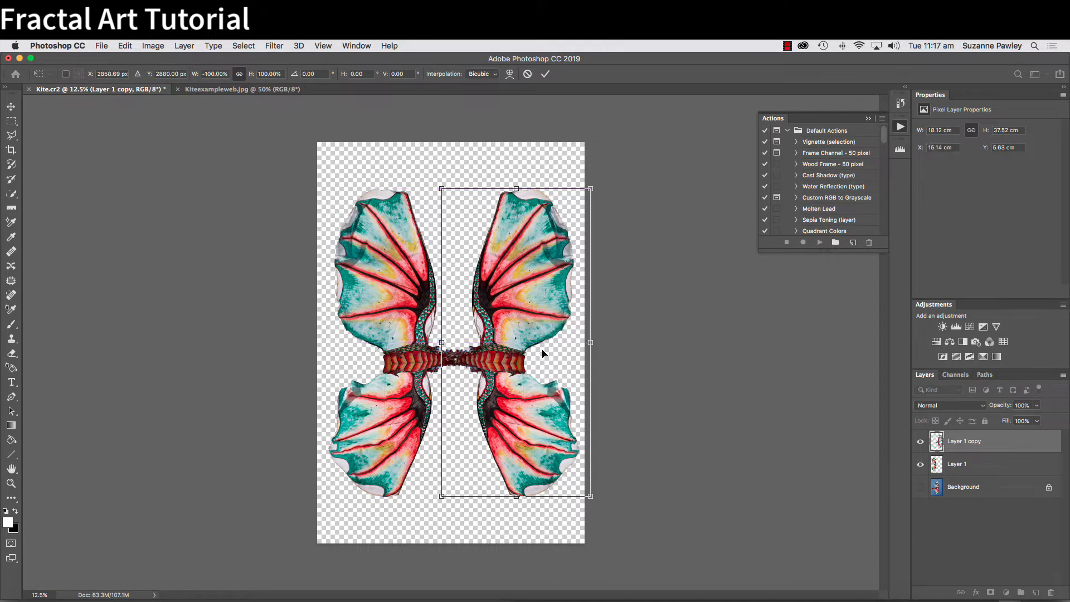
{"action": "key", "text": "Return"}
{"action": "key", "text": "w"}
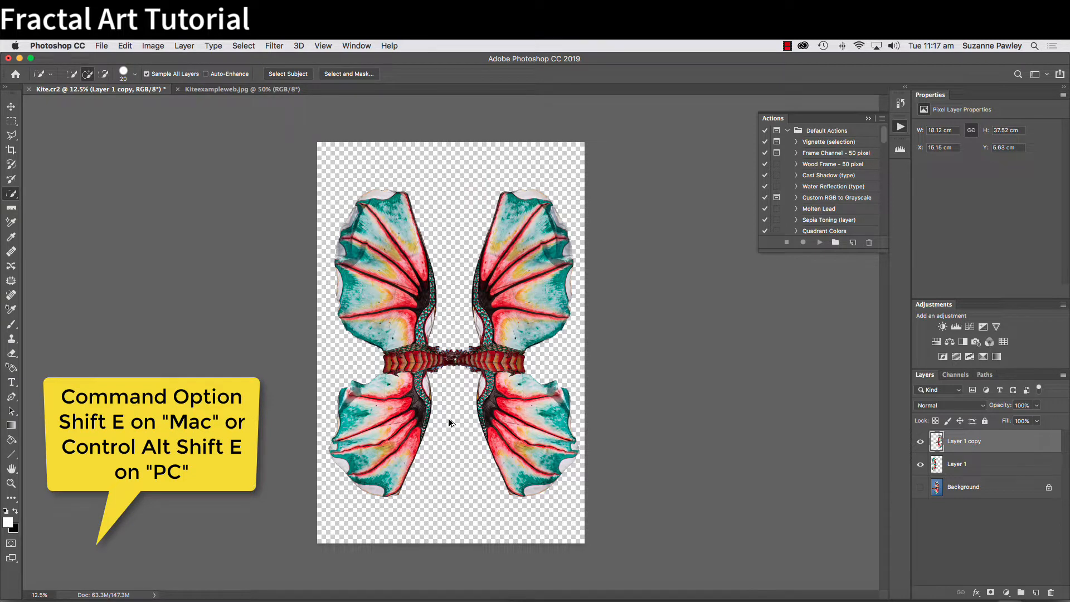
Step: Stamp the visible layers into a new merged layer and delete Layer 1 copy, Layer 1 and Background
{"action": "key", "text": "super+alt+shift+e"}
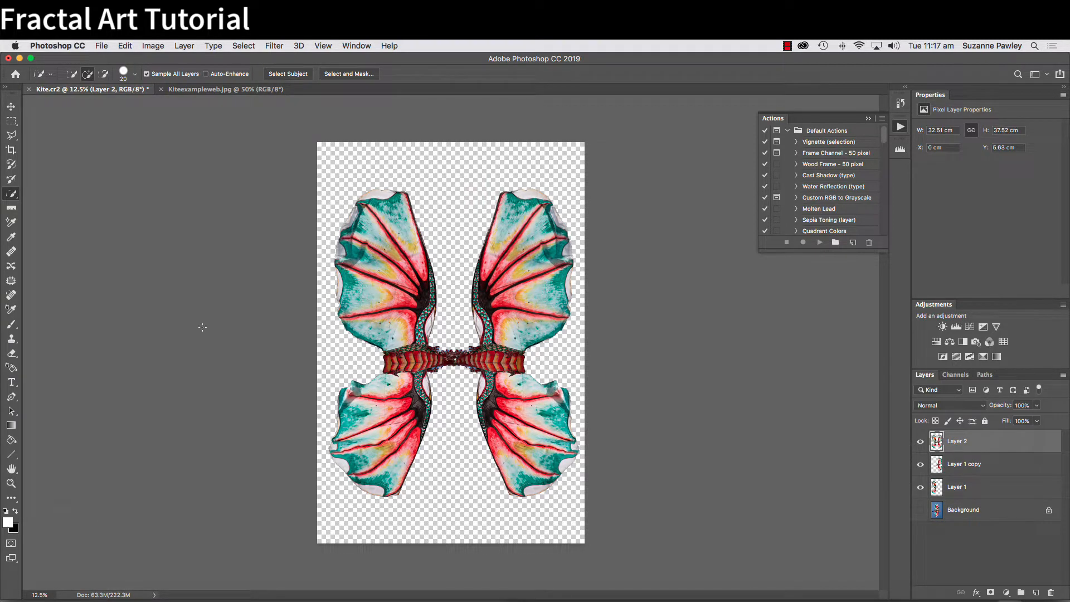
{"action": "left_click", "coordinate": [977, 467]}
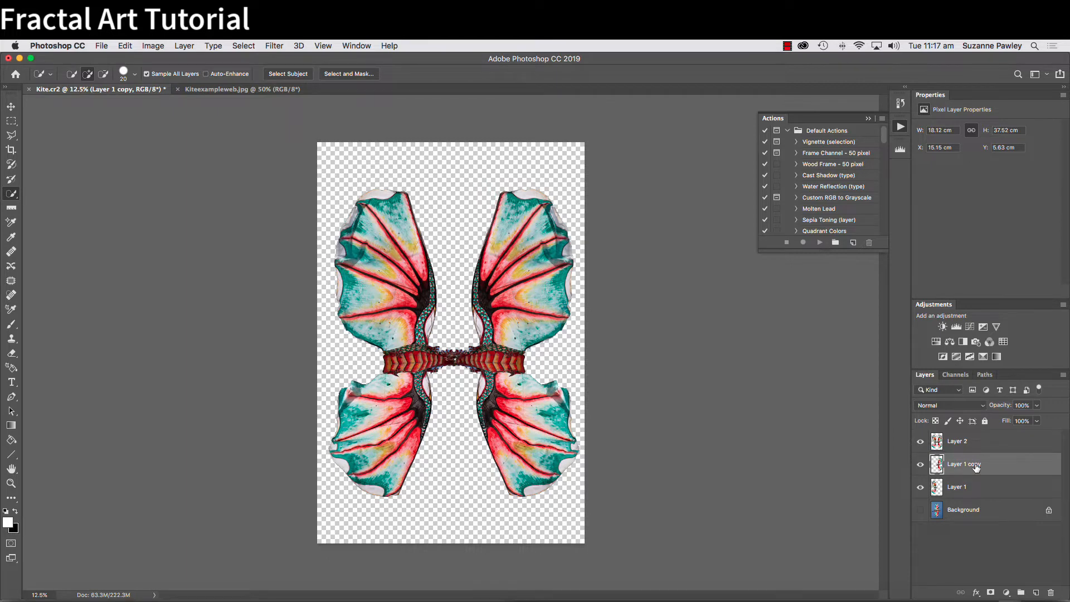
{"action": "left_click", "coordinate": [996, 507], "text": "shift"}
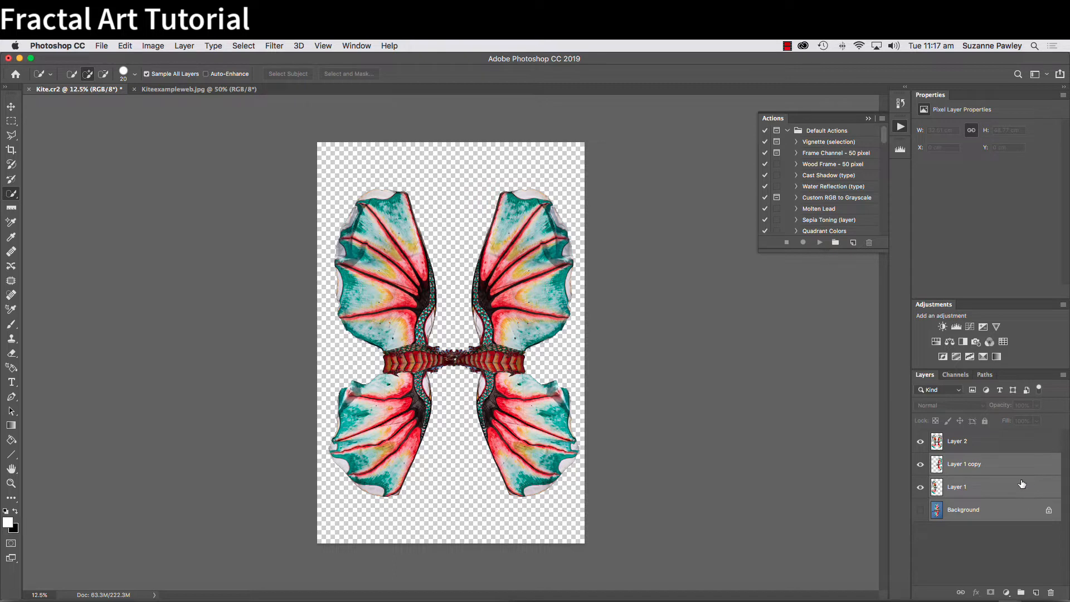
{"action": "left_click_drag", "start_coordinate": [1022, 485], "coordinate": [1051, 592]}
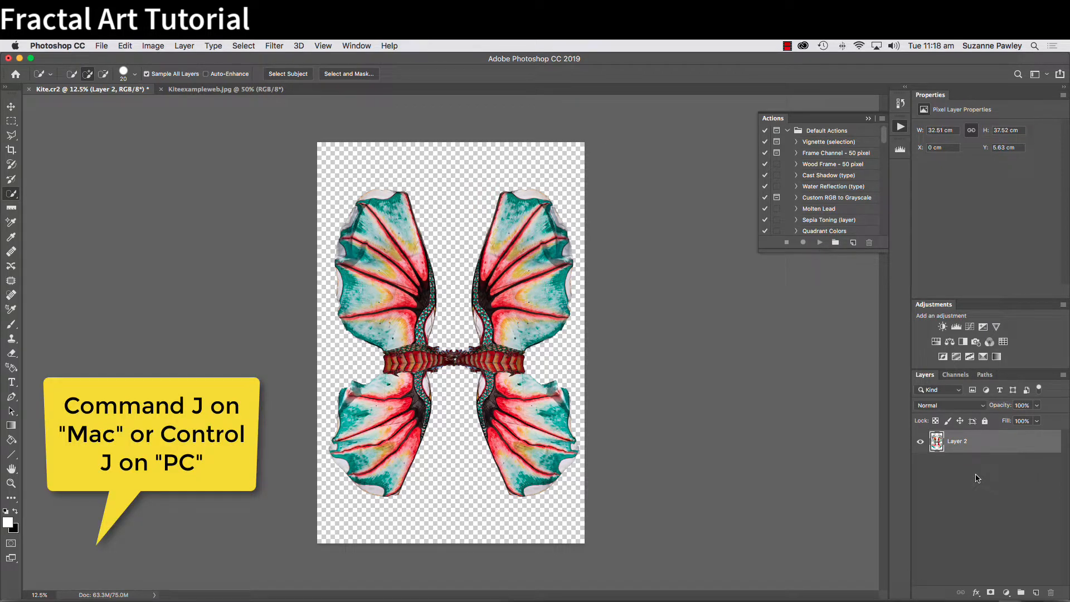
Step: Duplicate Layer 2 and rotate the copy about 91° clockwise, placing its centre over the original's centre
{"action": "key", "text": "super+j"}
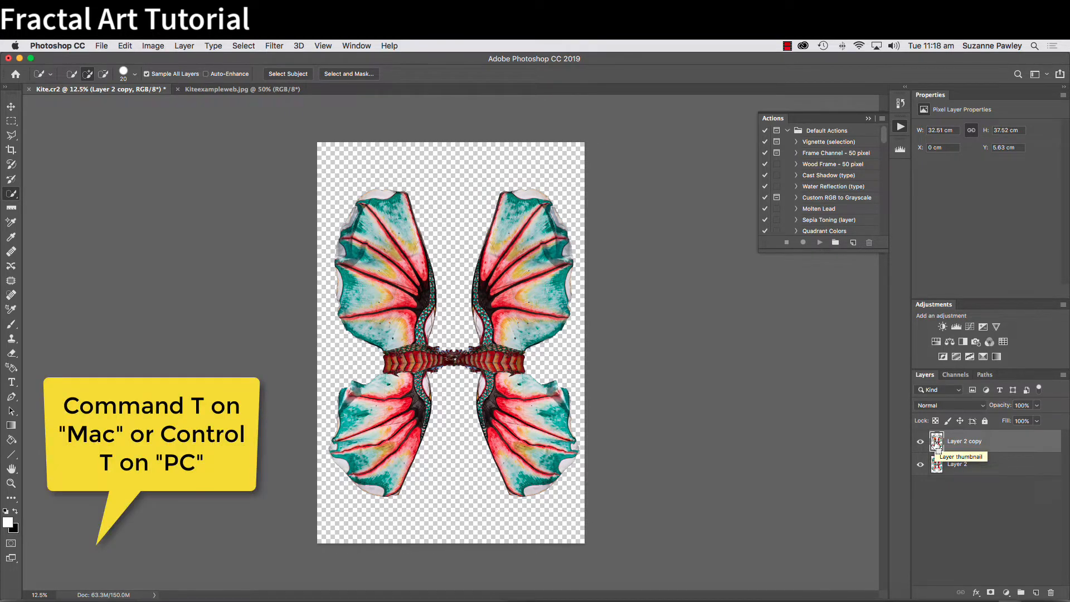
{"action": "key", "text": "super+t"}
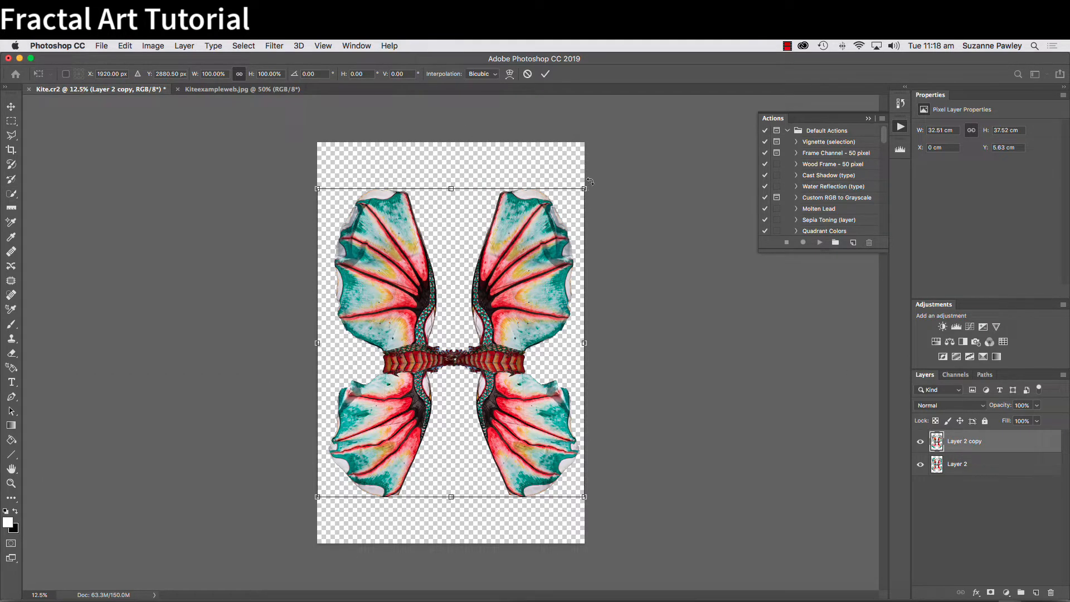
{"action": "left_click_drag", "start_coordinate": [590, 181], "coordinate": [607, 475]}
{"action": "left_click_drag", "start_coordinate": [509, 370], "coordinate": [523, 379]}
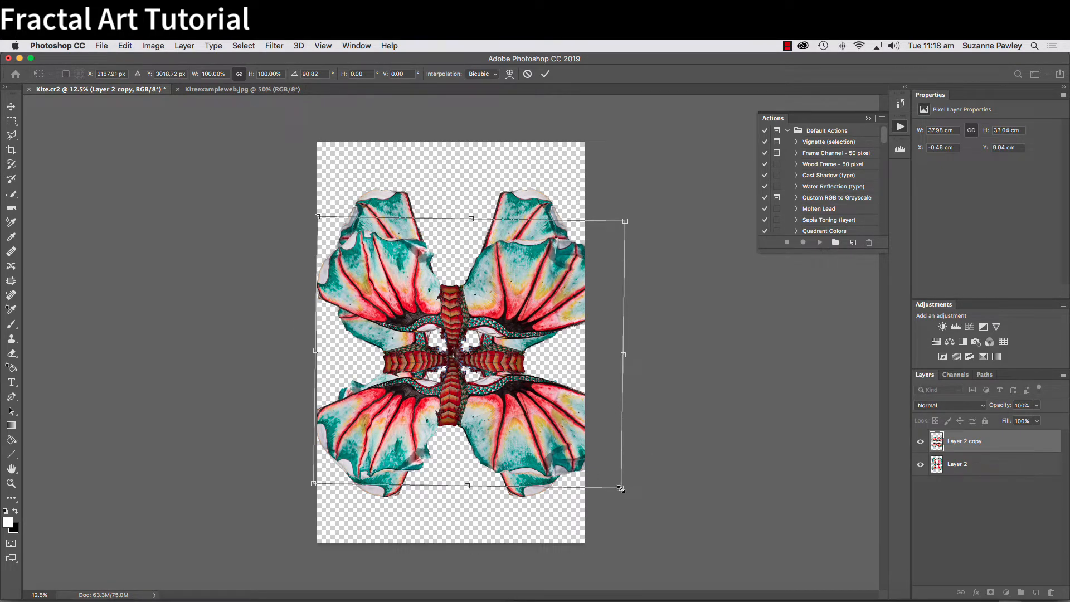
Step: Scale the rotated copy to about 52% and recentre it where the original kite heads meet
{"action": "left_click_drag", "start_coordinate": [620, 487], "coordinate": [528, 443]}
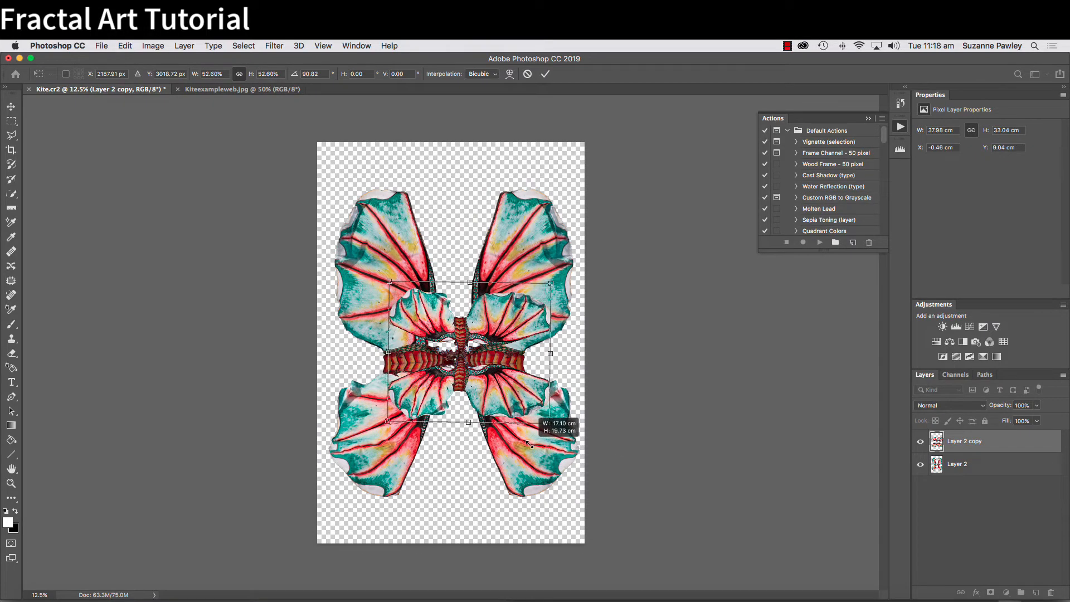
{"action": "left_click_drag", "start_coordinate": [503, 376], "coordinate": [495, 381]}
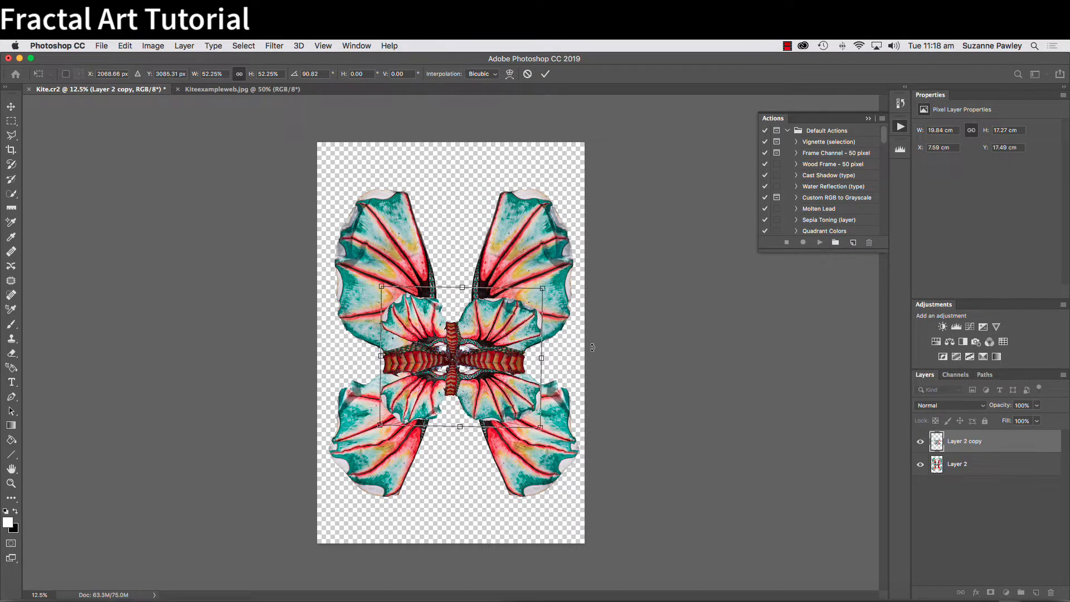
{"action": "key", "text": "Return"}
{"action": "key", "text": "w"}
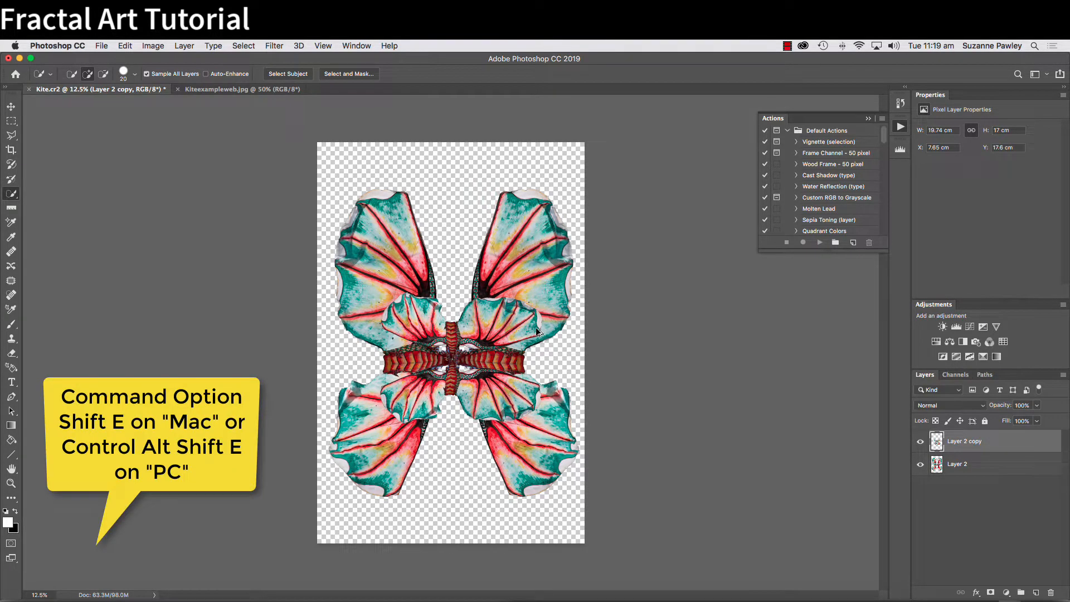
Step: Stamp the visible layers into a new merged layer and delete Layer 2 copy and Layer 2
{"action": "key", "text": "super+alt+shift+e"}
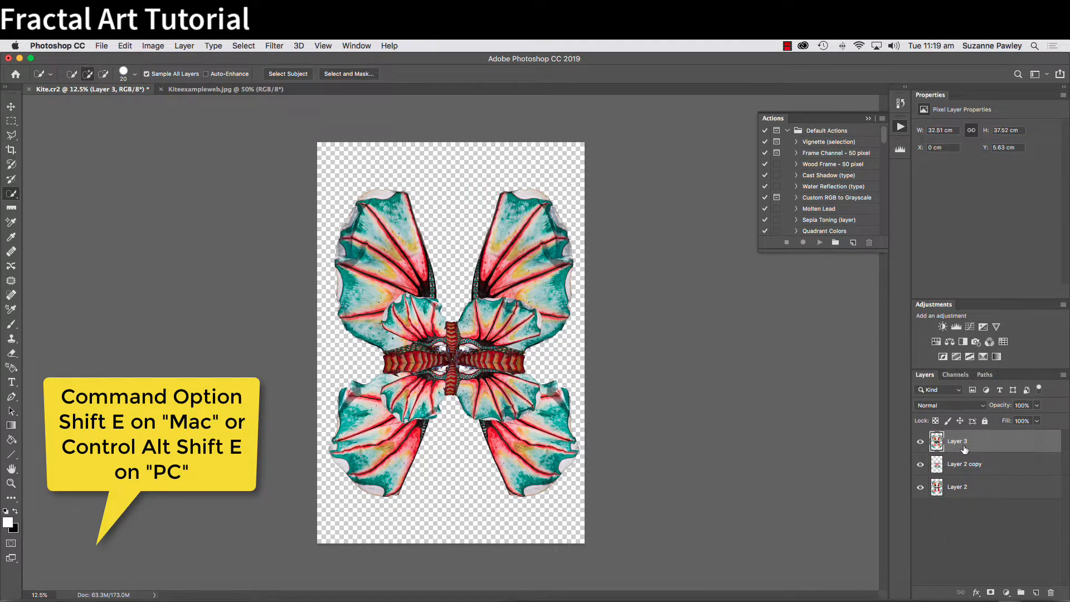
{"action": "left_click", "coordinate": [968, 466]}
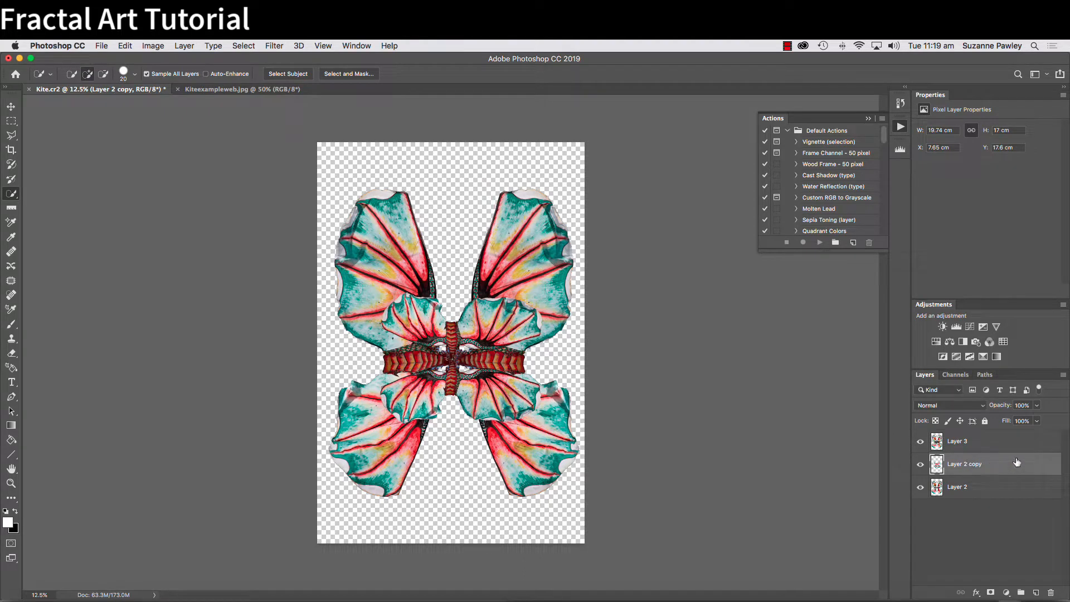
{"action": "left_click", "coordinate": [1007, 489], "text": "shift"}
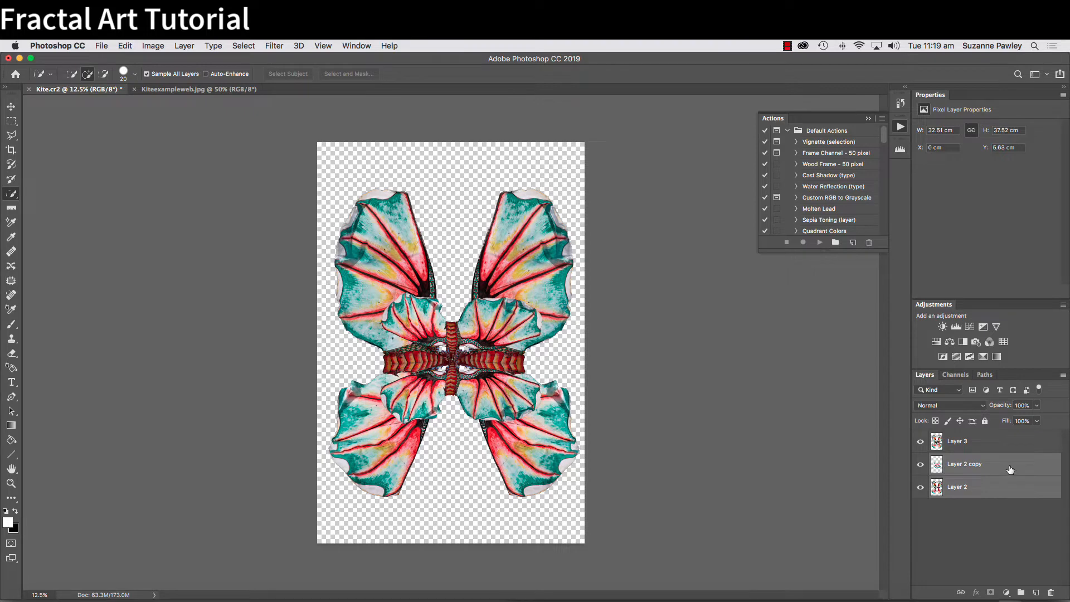
{"action": "left_click_drag", "start_coordinate": [1011, 468], "coordinate": [1049, 594]}
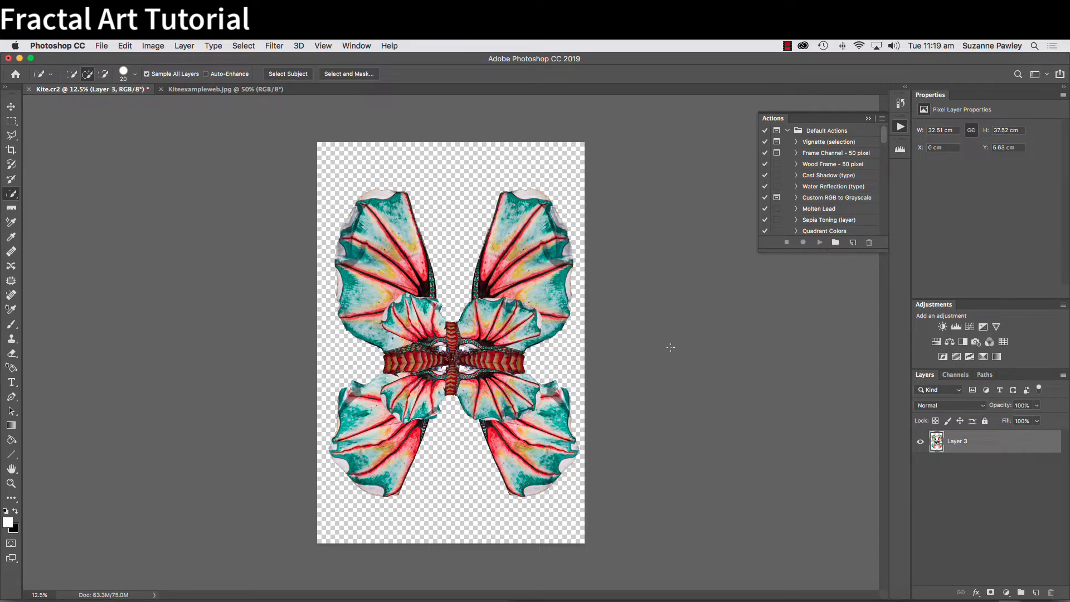
Step: Rotate the whole image 90° clockwise
{"action": "left_click", "coordinate": [153, 46]}
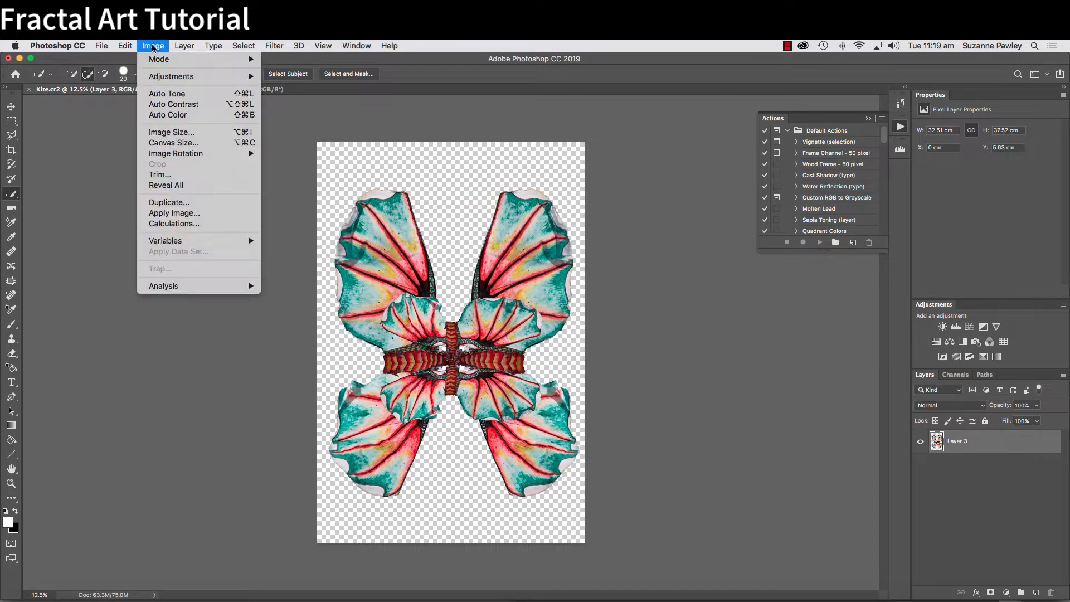
{"action": "mouse_move", "coordinate": [199, 156]}
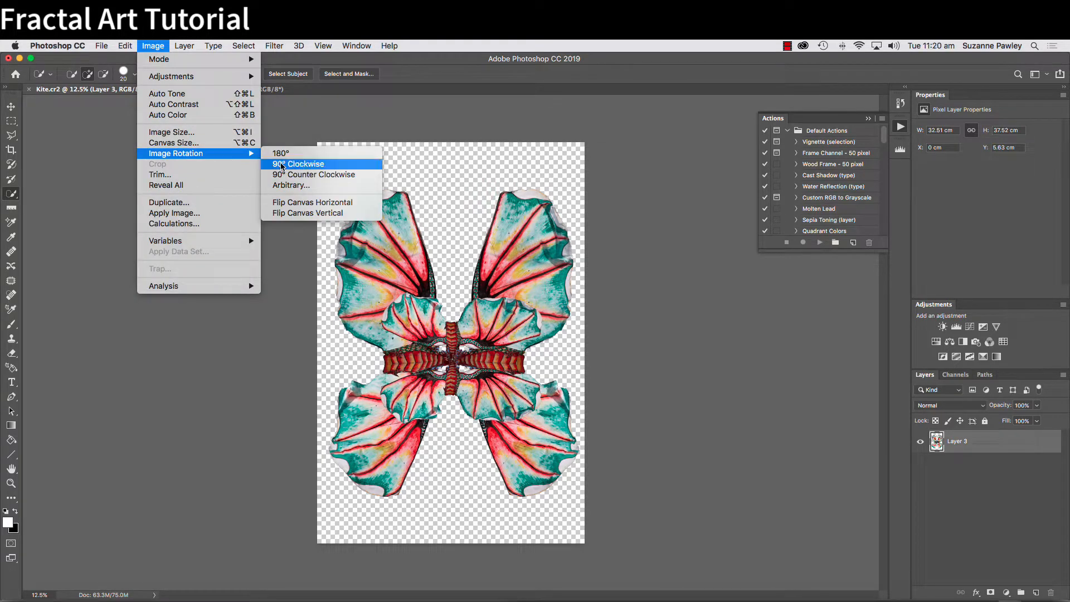
{"action": "left_click", "coordinate": [282, 164]}
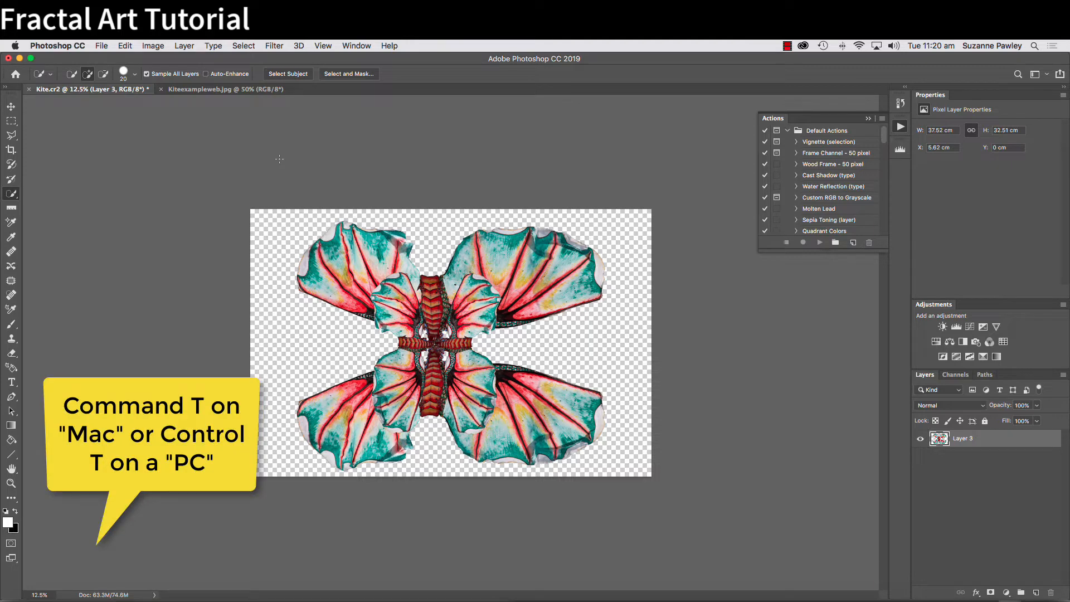
Step: Rotate Layer 3 about 90° clockwise, scale it to about 21% and place it near the canvas's left edge, slightly above mid-height
{"action": "key", "text": "super+t"}
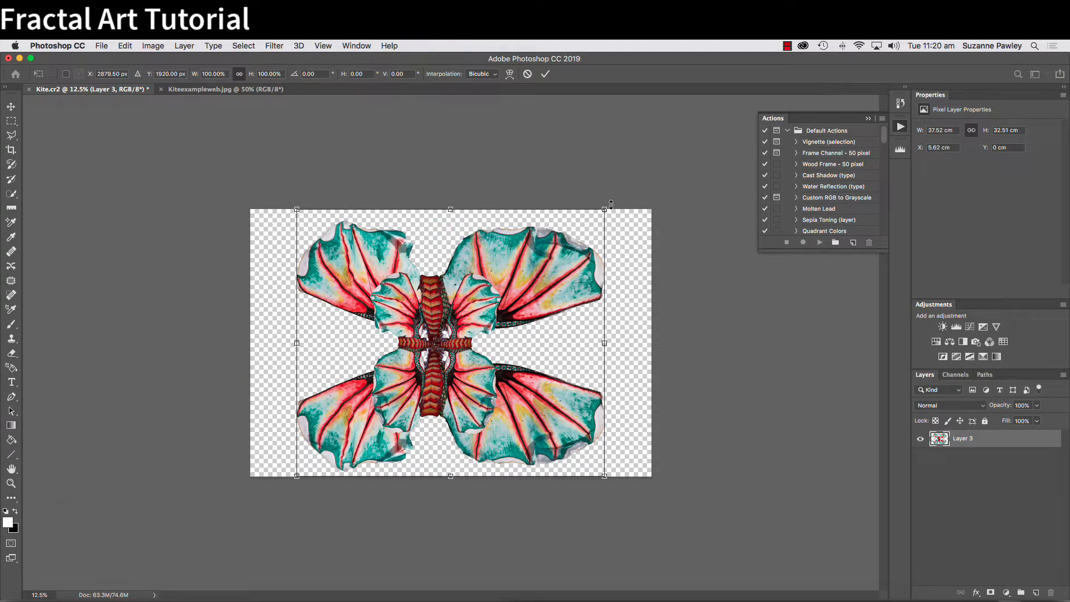
{"action": "left_click_drag", "start_coordinate": [614, 204], "coordinate": [565, 483]}
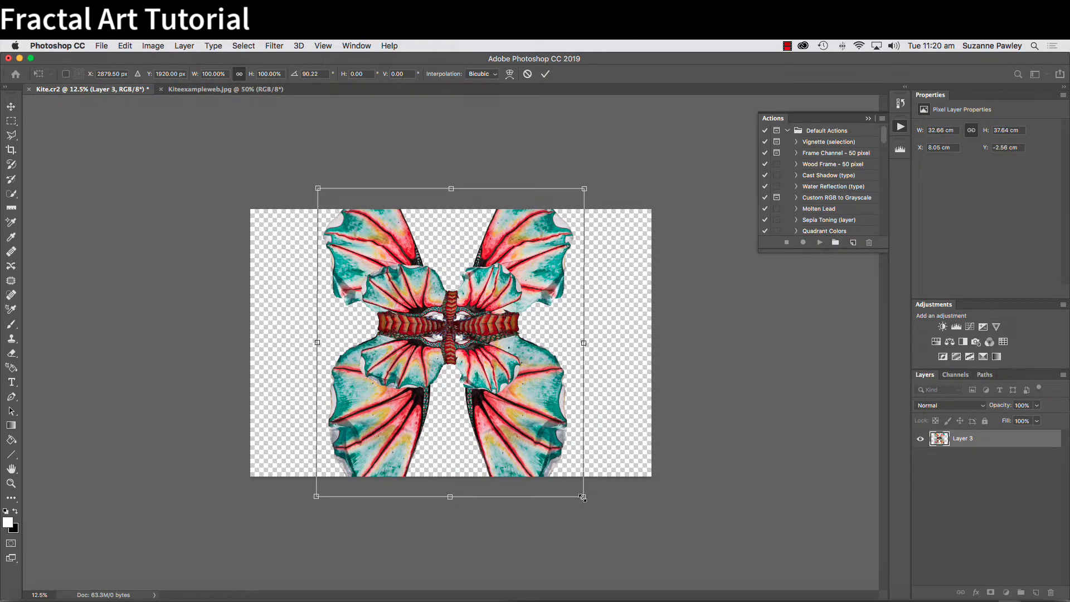
{"action": "left_click_drag", "start_coordinate": [582, 497], "coordinate": [465, 393]}
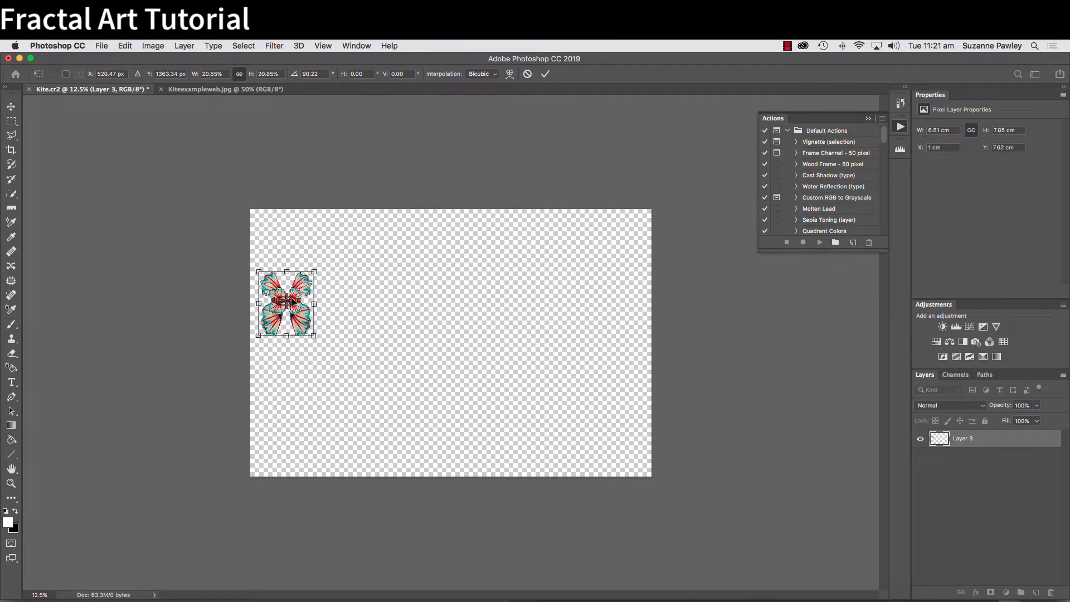
{"action": "left_click_drag", "start_coordinate": [292, 301], "coordinate": [290, 313]}
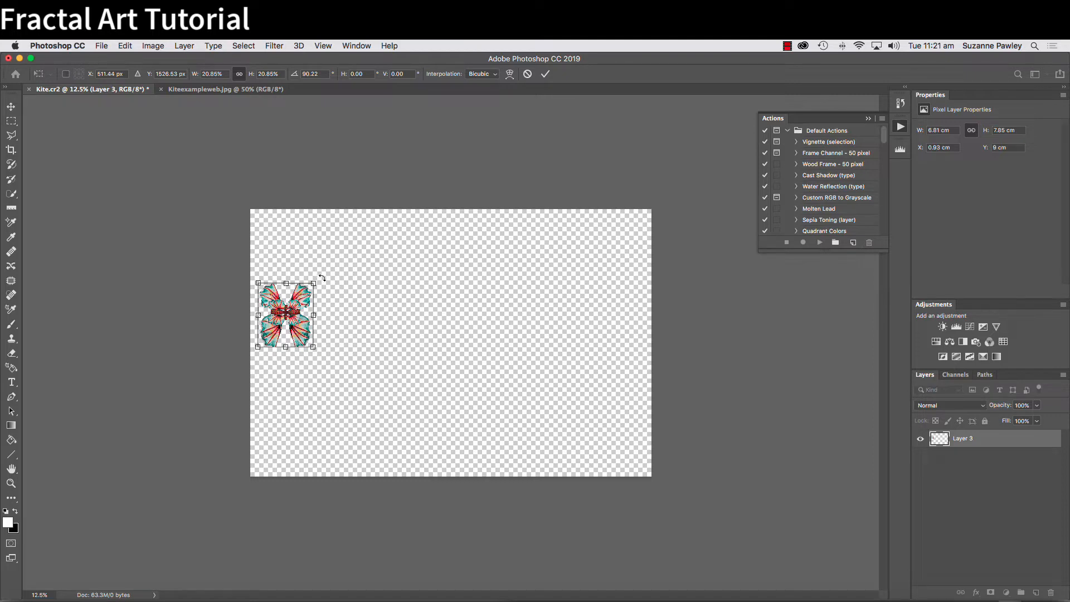
{"action": "key", "text": "Return"}
{"action": "key", "text": "w"}
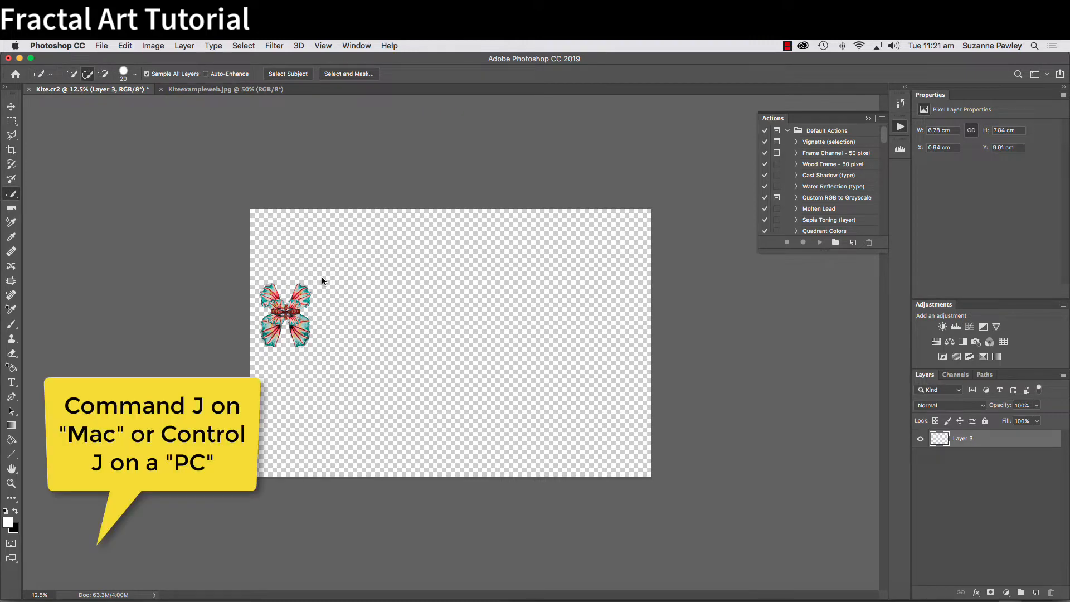
Step: Duplicate Layer 3 and place the copy above and slightly right of the original, scaled to about 81% and rotated about 23° clockwise
{"action": "key", "text": "super+j"}
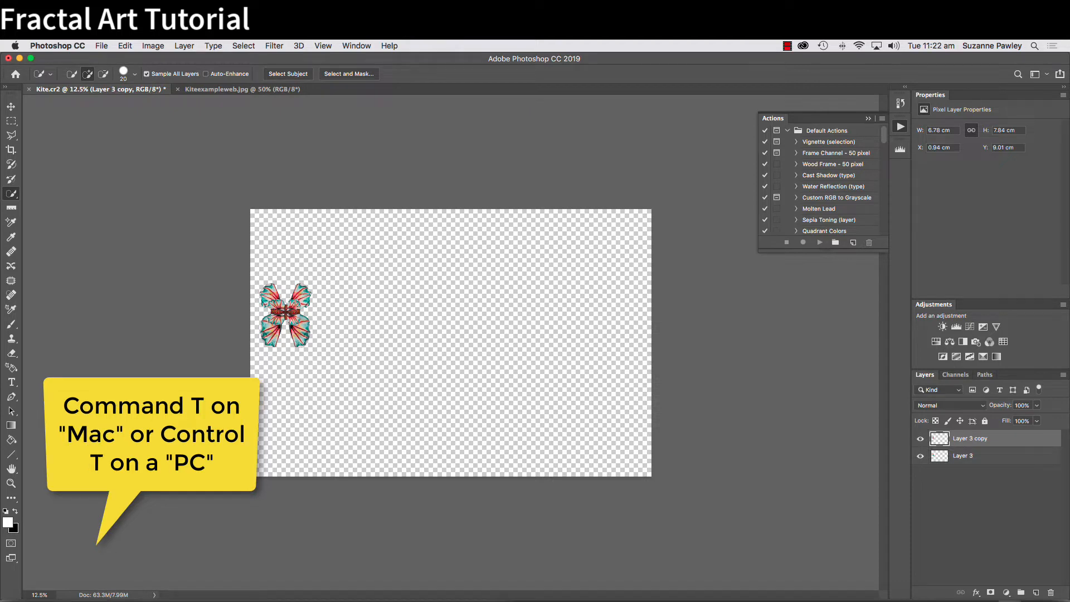
{"action": "key", "text": "super+t"}
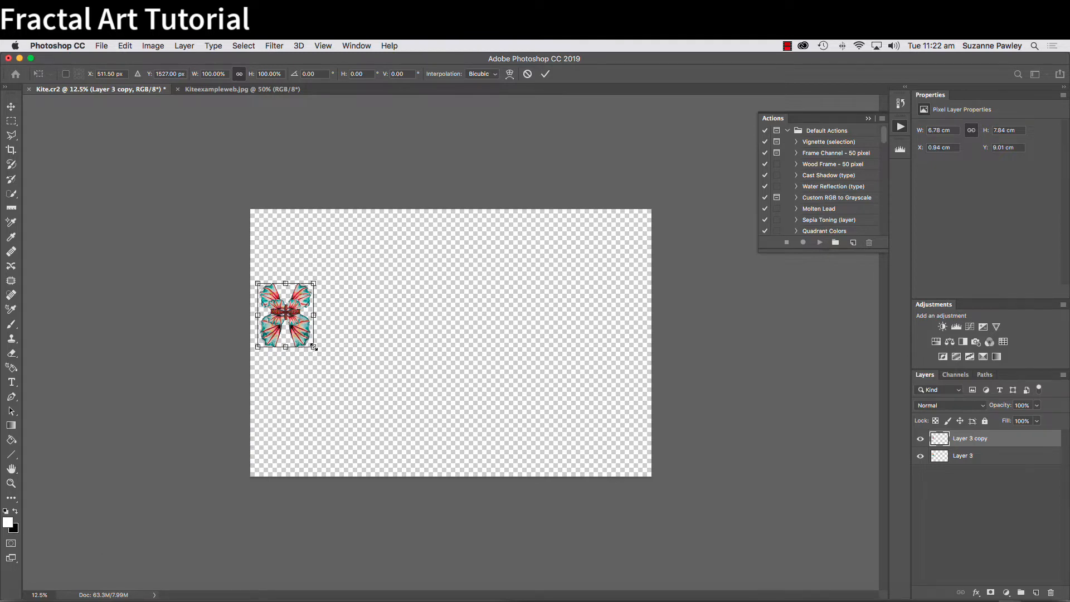
{"action": "left_click_drag", "start_coordinate": [314, 347], "coordinate": [309, 341]}
{"action": "mouse_move", "coordinate": [298, 298]}
{"action": "left_mouse_down"}
{"action": "mouse_move", "coordinate": [303, 274]}
{"action": "mouse_move", "coordinate": [328, 259]}
{"action": "mouse_move", "coordinate": [333, 270]}
{"action": "mouse_move", "coordinate": [309, 281]}
{"action": "left_mouse_up"}
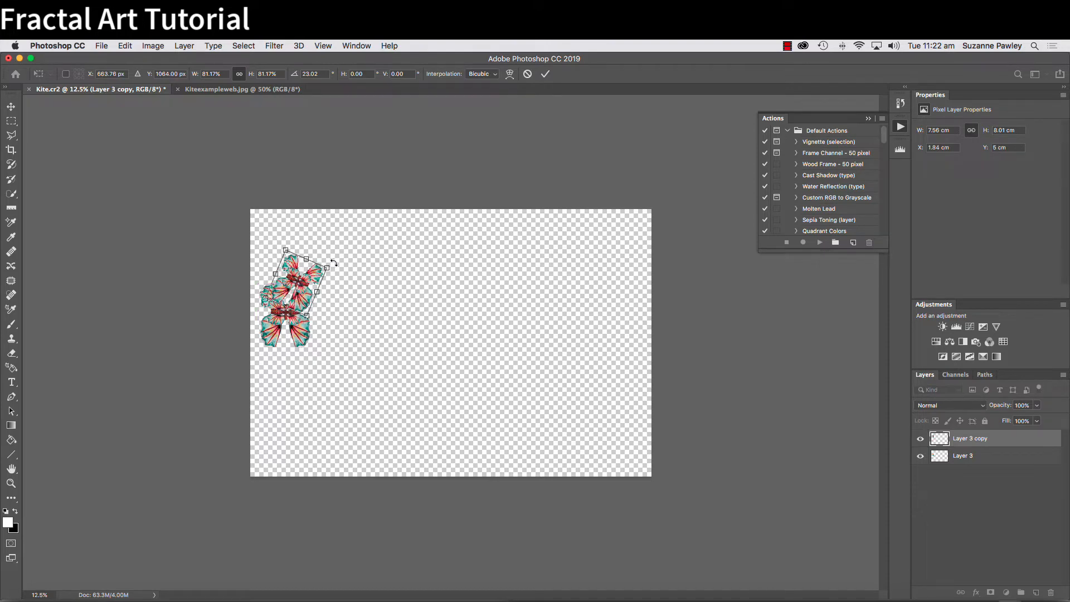
{"action": "key", "text": "Return"}
{"action": "key", "text": "w"}
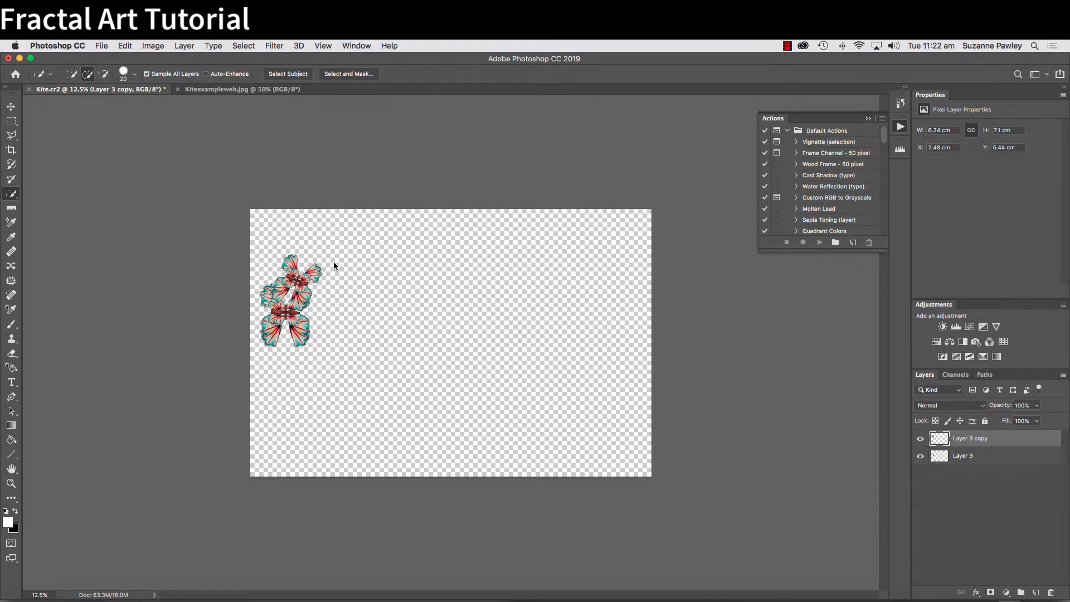
Step: Duplicate Layer 3 copy and extend the arc up and right with the new copy, scaled to about 81% and rotated about 42° clockwise
{"action": "key", "text": "super+j"}
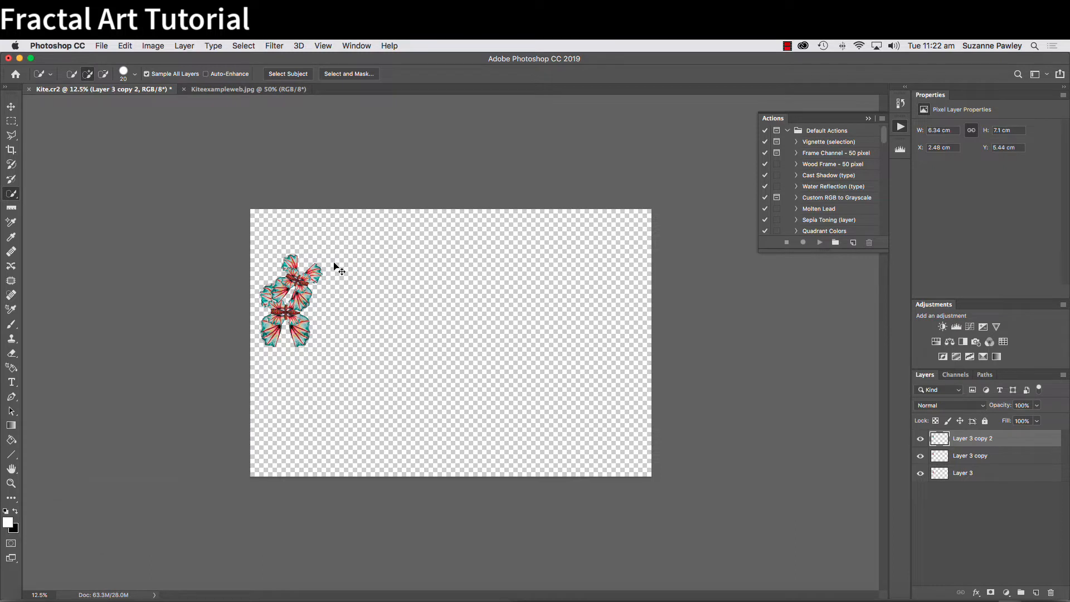
{"action": "key", "text": "super+t"}
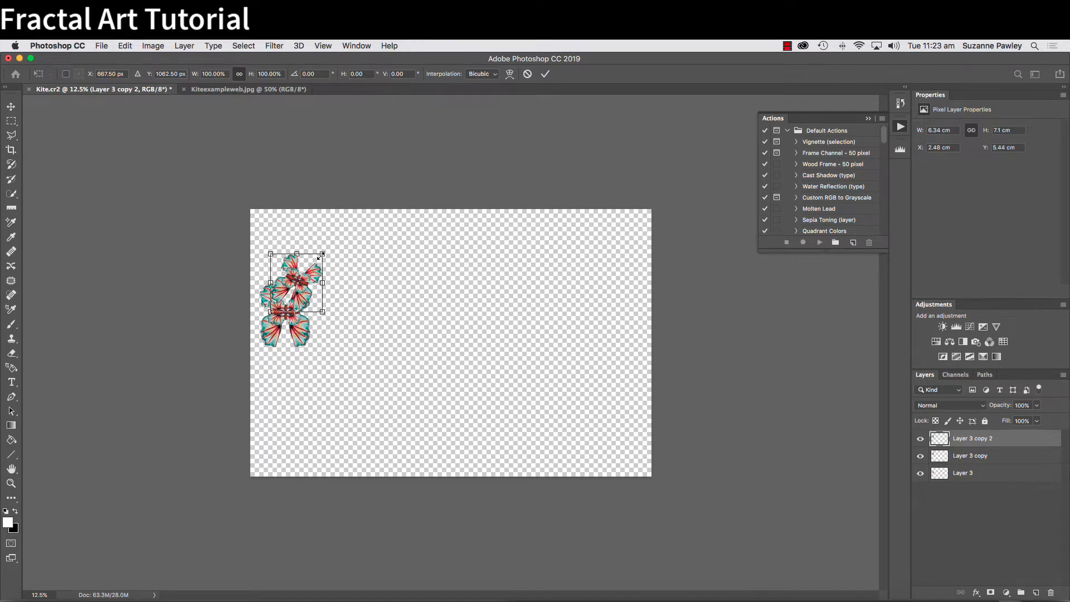
{"action": "mouse_move", "coordinate": [322, 255]}
{"action": "left_mouse_down"}
{"action": "mouse_move", "coordinate": [330, 260]}
{"action": "mouse_move", "coordinate": [306, 272]}
{"action": "mouse_move", "coordinate": [317, 254]}
{"action": "mouse_move", "coordinate": [361, 249]}
{"action": "mouse_move", "coordinate": [321, 254]}
{"action": "left_mouse_up"}
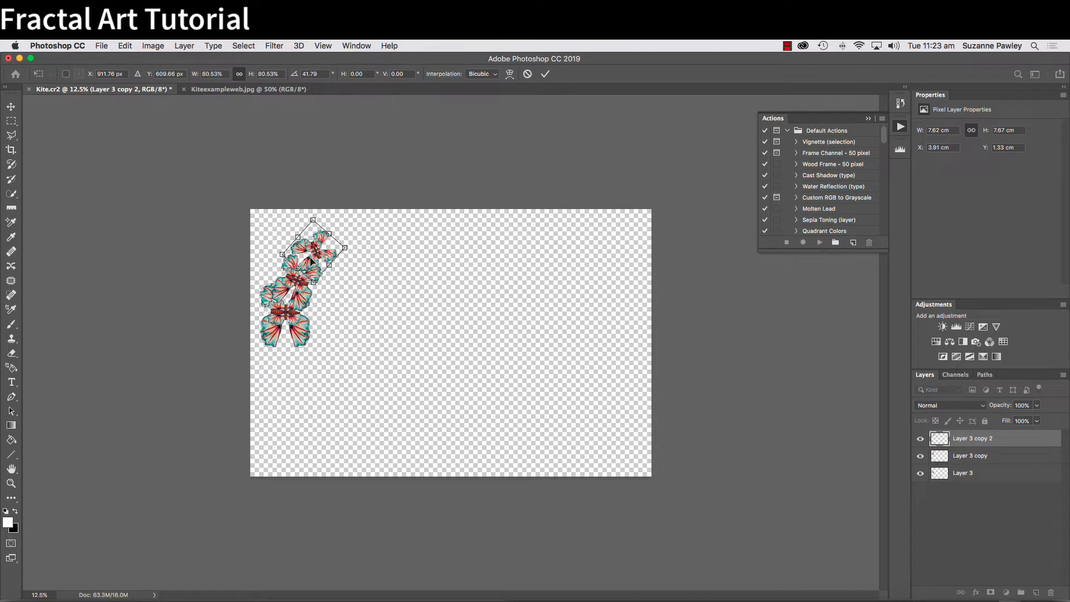
{"action": "key", "text": "Return"}
{"action": "key", "text": "w"}
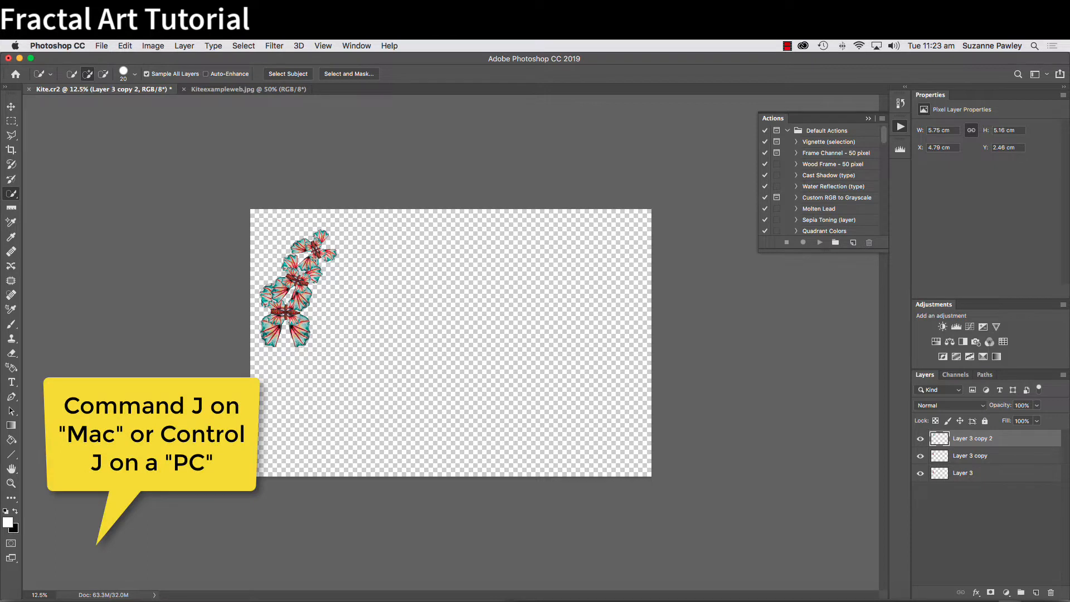
Step: Duplicate Layer 3 copy 2 and place the new copy to its right, scaled to about 75% and rotated about 39° clockwise
{"action": "key", "text": "super+j"}
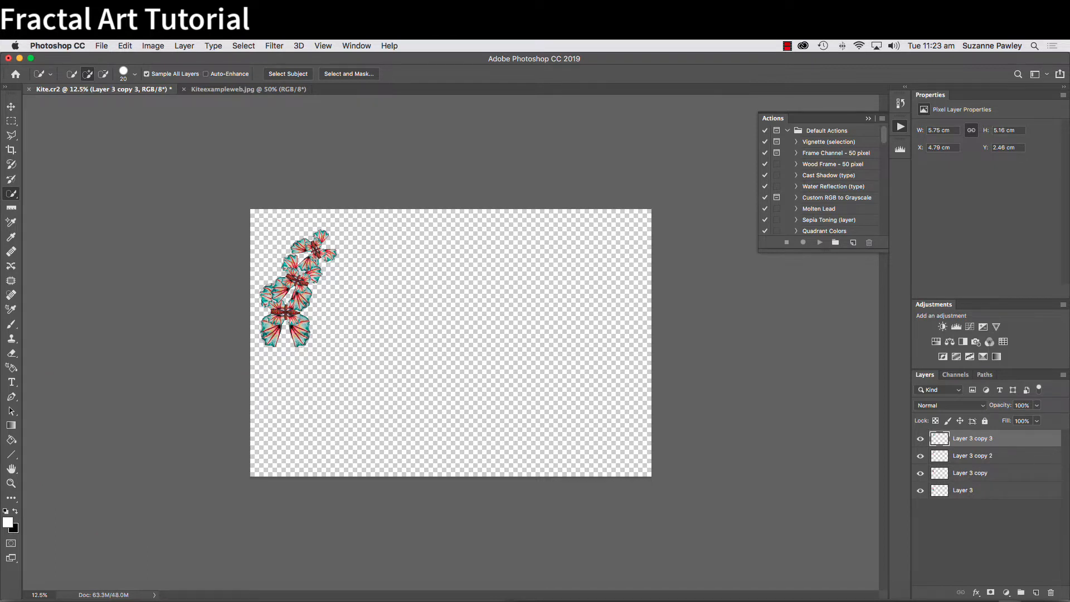
{"action": "key", "text": "super+t"}
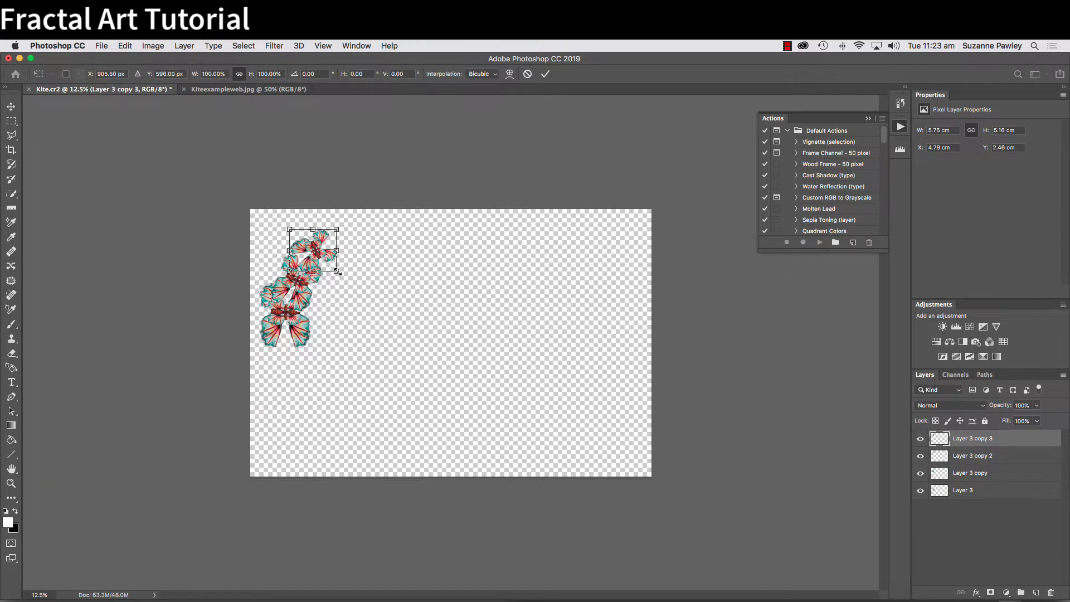
{"action": "left_click_drag", "start_coordinate": [337, 272], "coordinate": [336, 239]}
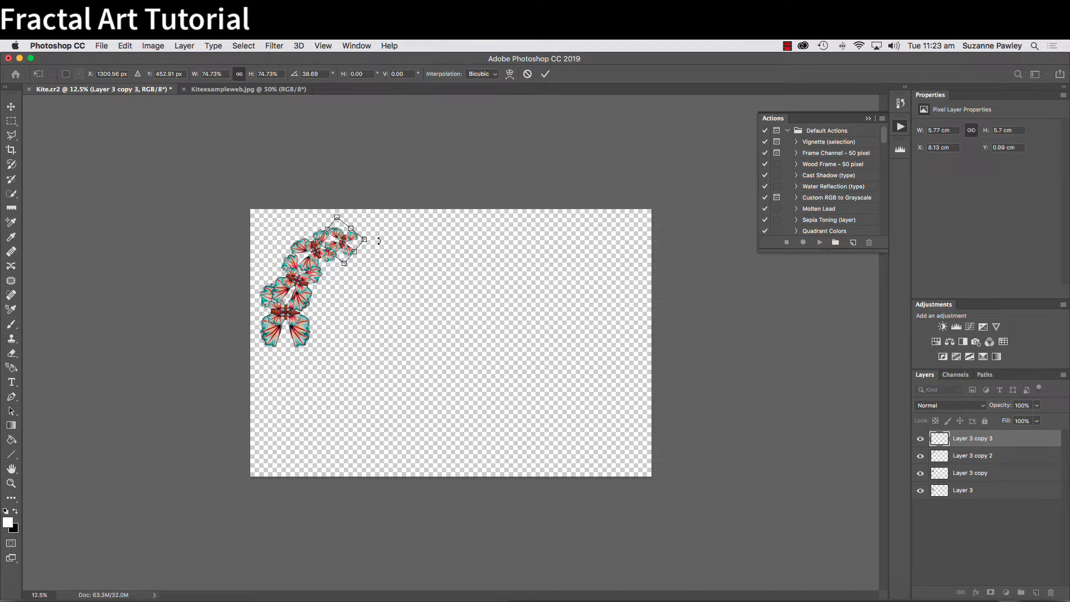
{"action": "key", "text": "Return"}
{"action": "key", "text": "w"}
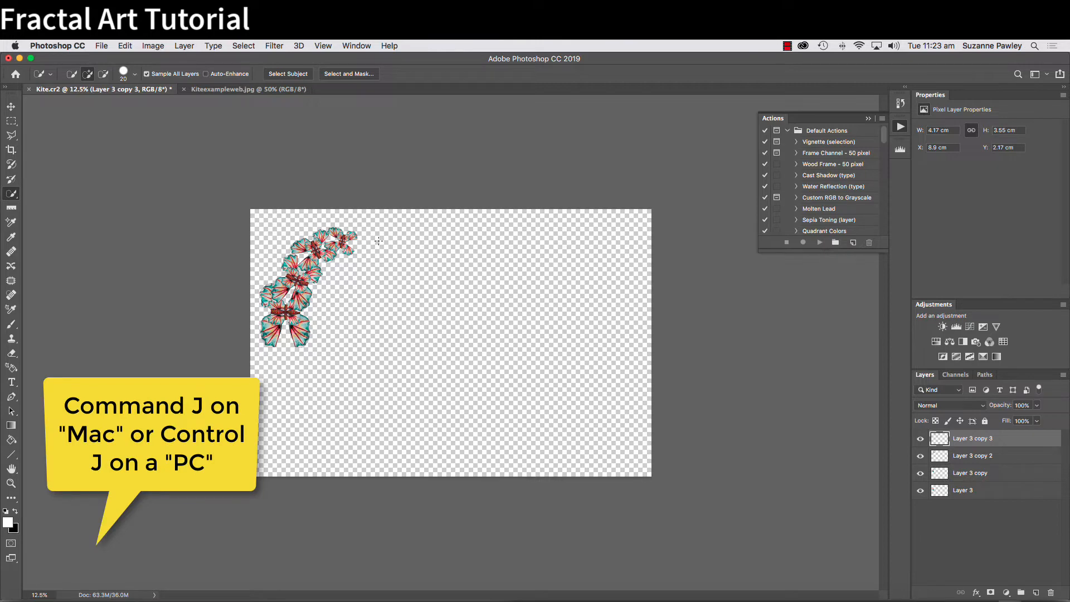
Step: Duplicate Layer 3 copy 3 and continue the arc rightward with the new copy, scaled to about 79% and rotated about 27° clockwise
{"action": "key", "text": "super+j"}
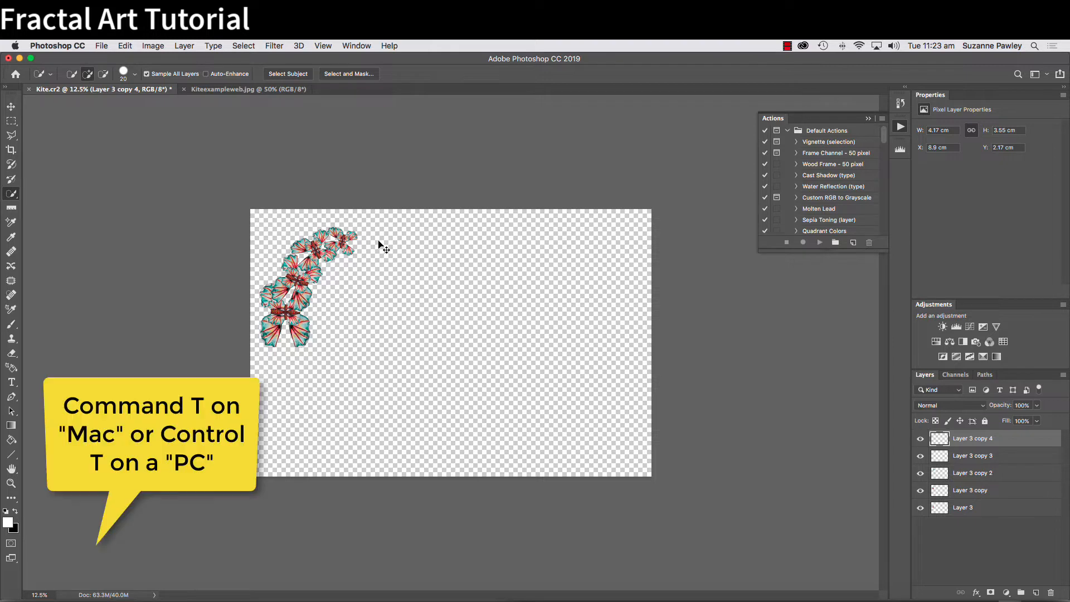
{"action": "key", "text": "super+t"}
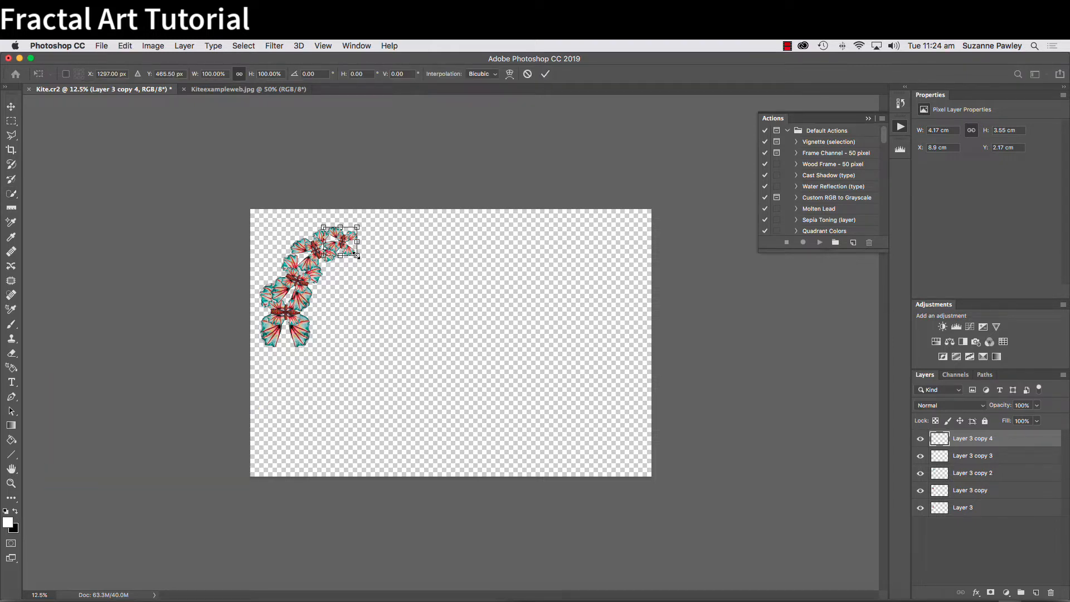
{"action": "mouse_move", "coordinate": [355, 254]}
{"action": "left_mouse_down"}
{"action": "mouse_move", "coordinate": [354, 241]}
{"action": "mouse_move", "coordinate": [389, 232]}
{"action": "mouse_move", "coordinate": [361, 245]}
{"action": "left_mouse_up"}
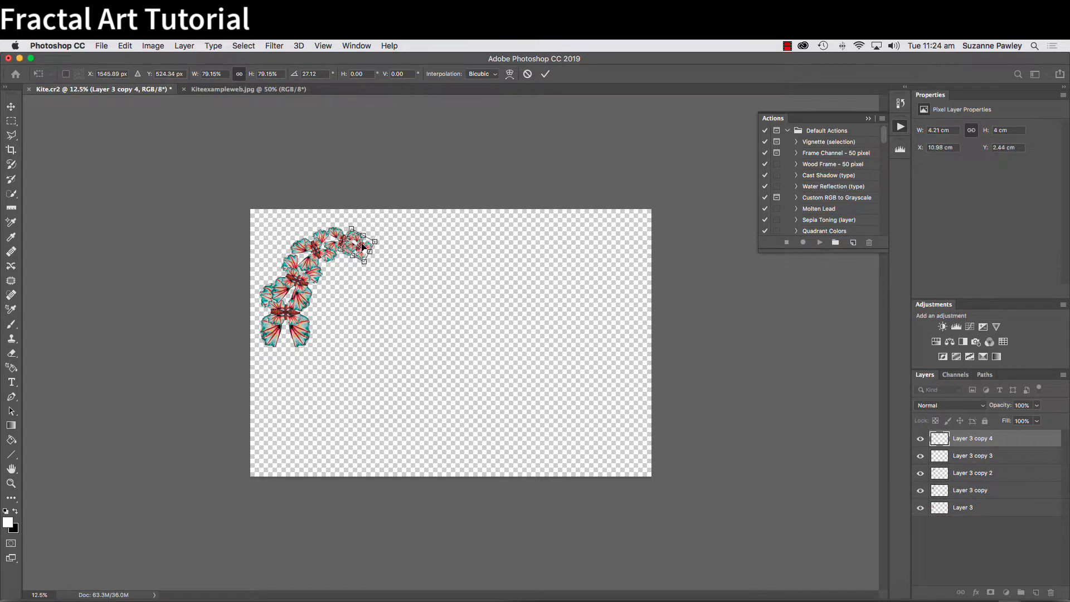
{"action": "key", "text": "Return"}
{"action": "key", "text": "w"}
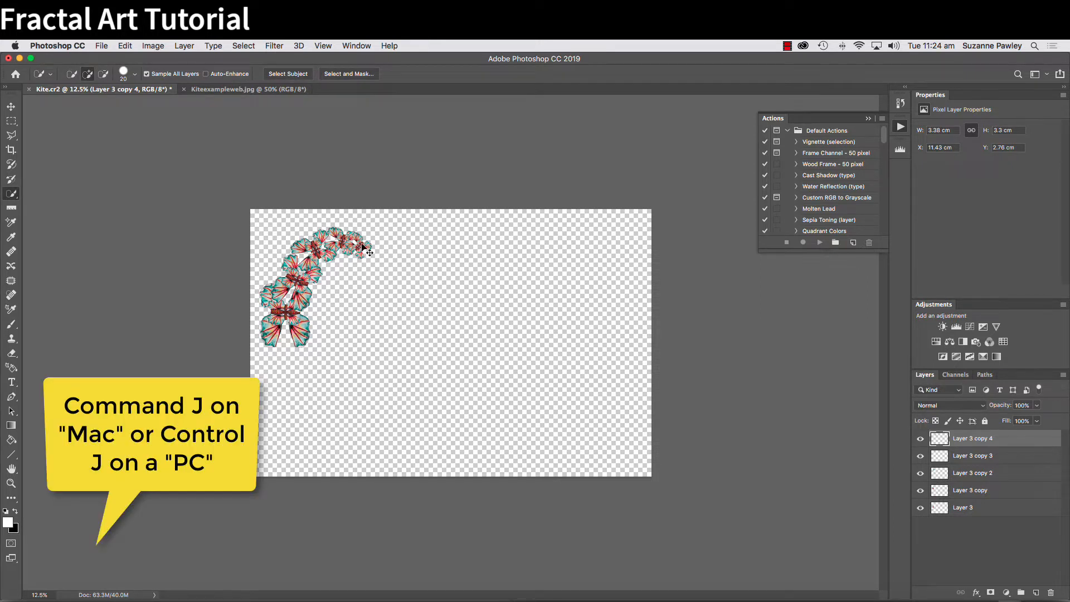
Step: Duplicate Layer 3 copy 4 and place the new copy at the arc's lower-right end, scaled to about 79% and rotated about 19° clockwise
{"action": "key", "text": "super+j"}
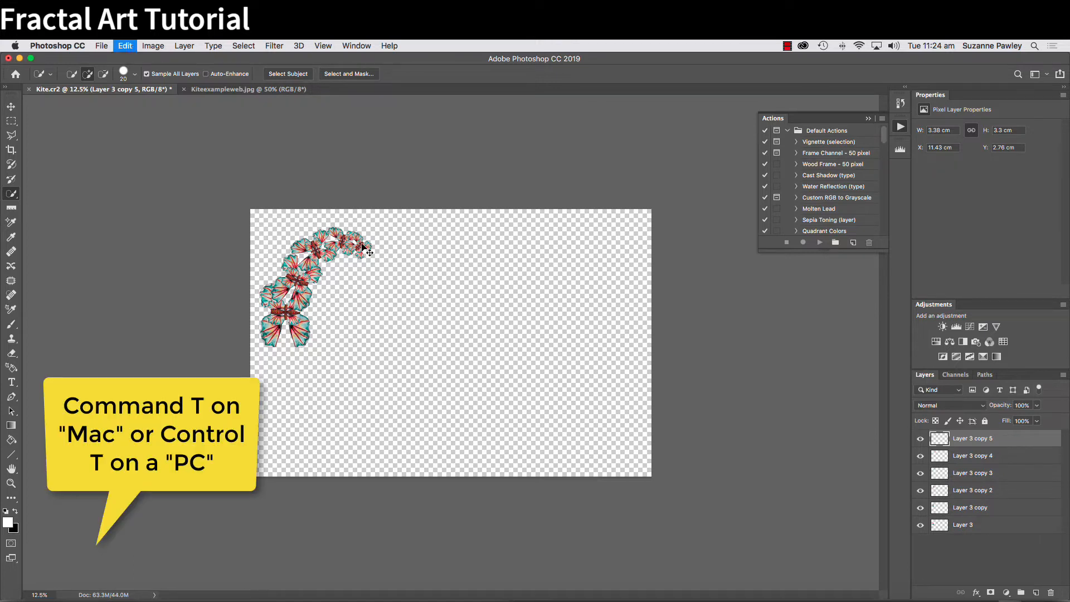
{"action": "key", "text": "super+t"}
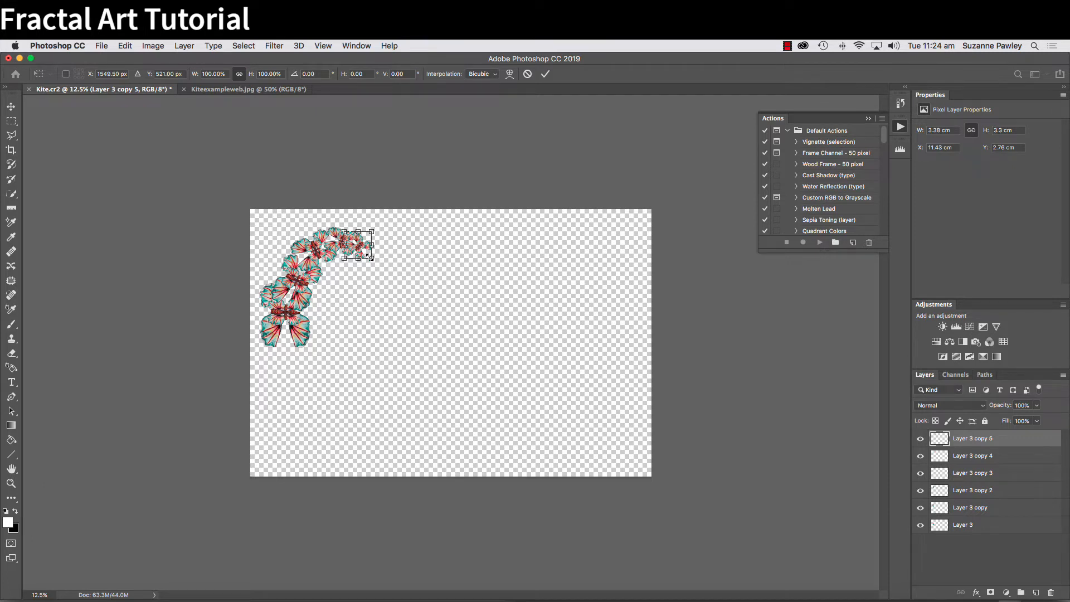
{"action": "mouse_move", "coordinate": [369, 257]}
{"action": "left_mouse_down"}
{"action": "mouse_move", "coordinate": [397, 242]}
{"action": "mouse_move", "coordinate": [378, 252]}
{"action": "left_mouse_up"}
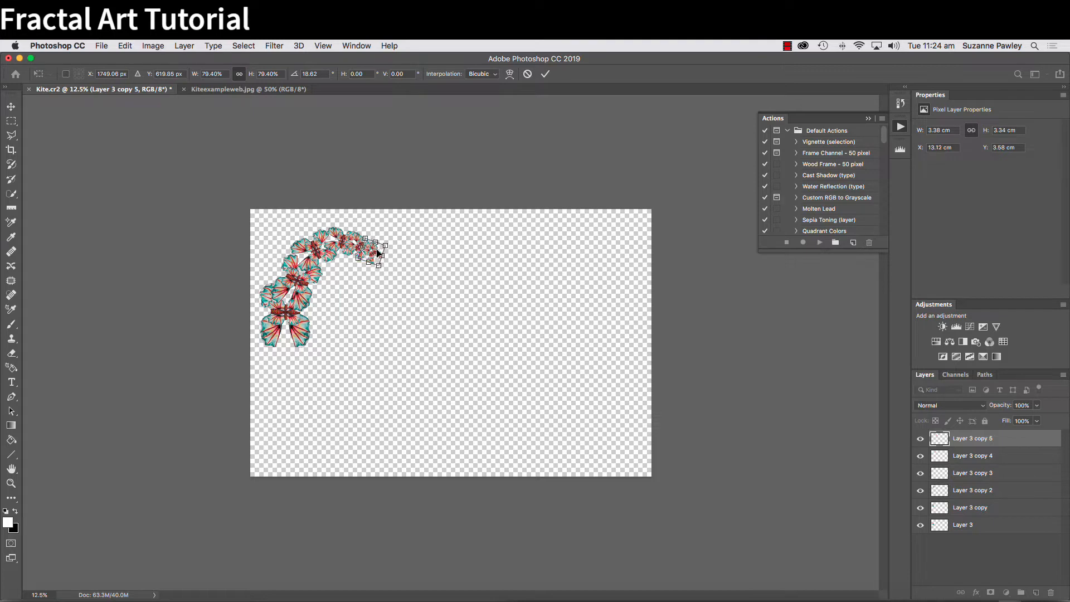
{"action": "key", "text": "super+plus"}
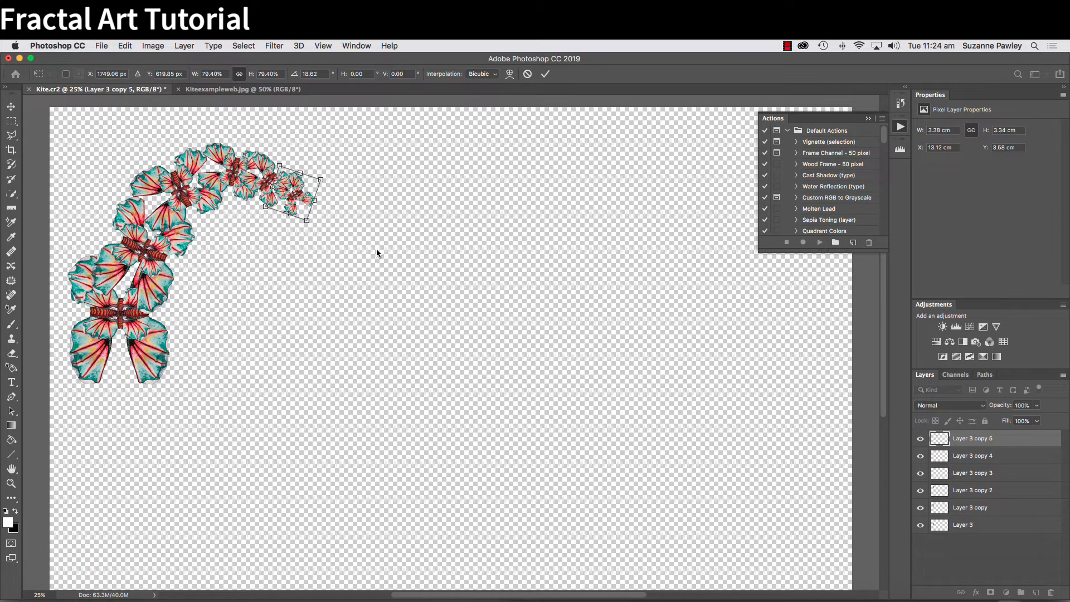
{"action": "key", "text": "Return"}
{"action": "key", "text": "w"}
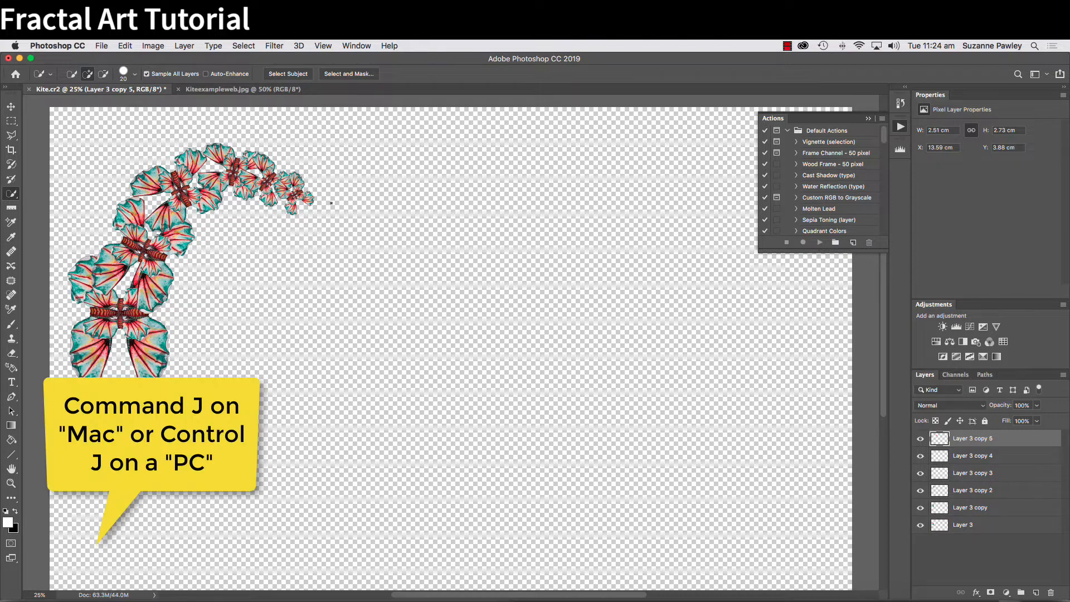
Step: Duplicate Layer 3 copy 5 and curve the arc downward with the new copy, scaled to about 79% and rotated about 18° clockwise
{"action": "key", "text": "super+j"}
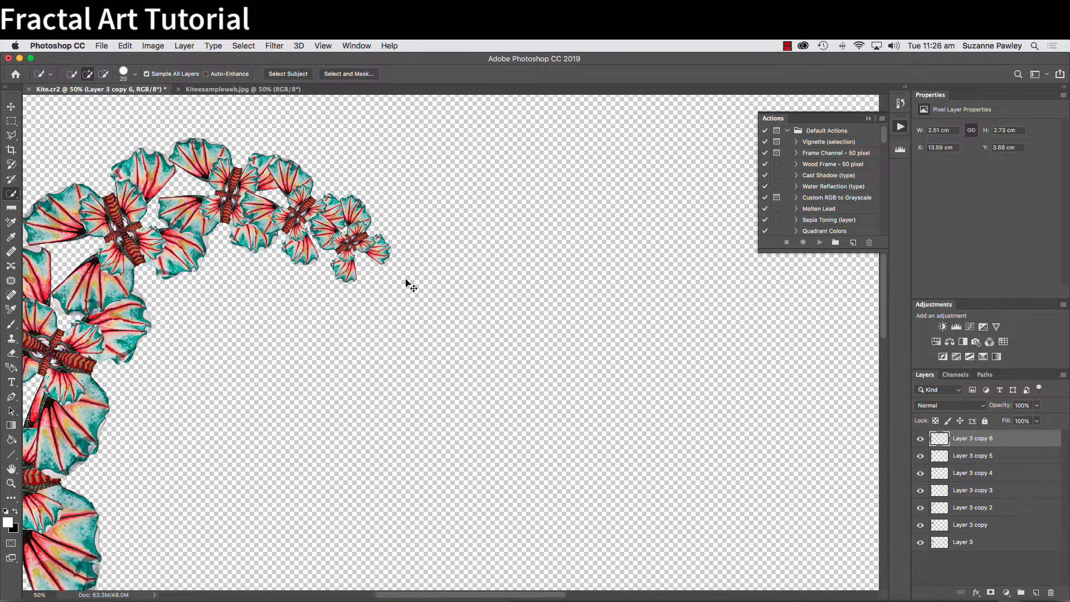
{"action": "key", "text": "super+t"}
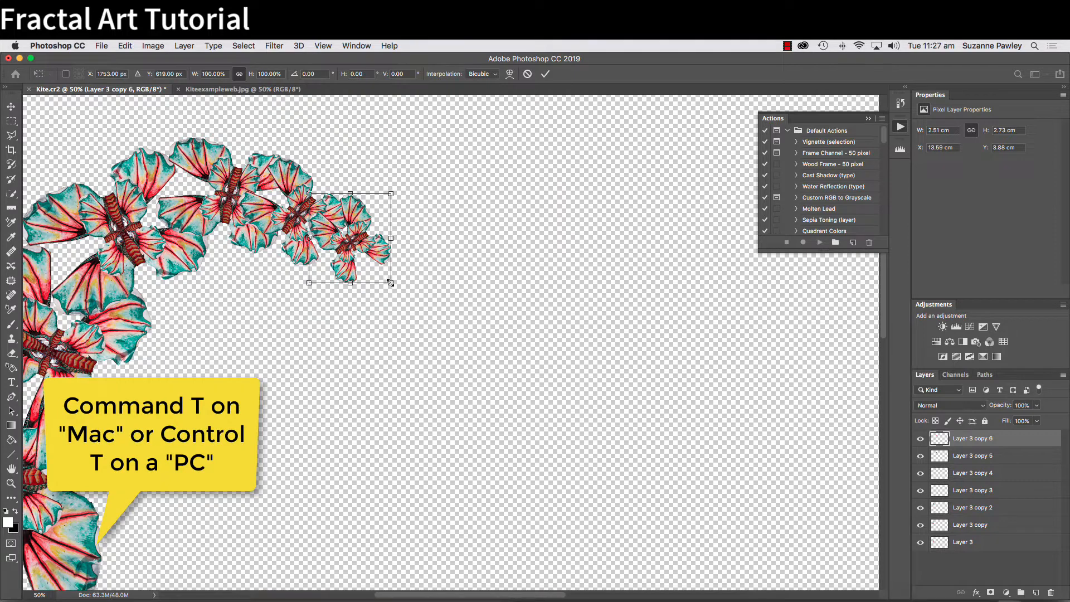
{"action": "left_click_drag", "start_coordinate": [390, 282], "coordinate": [382, 274]}
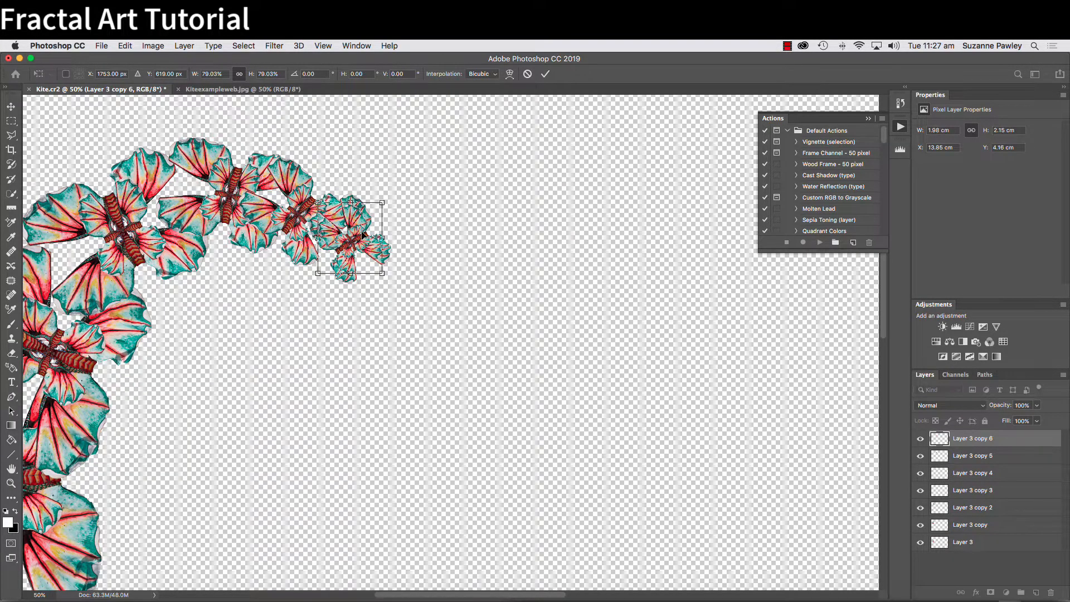
{"action": "left_click_drag", "start_coordinate": [364, 236], "coordinate": [406, 269]}
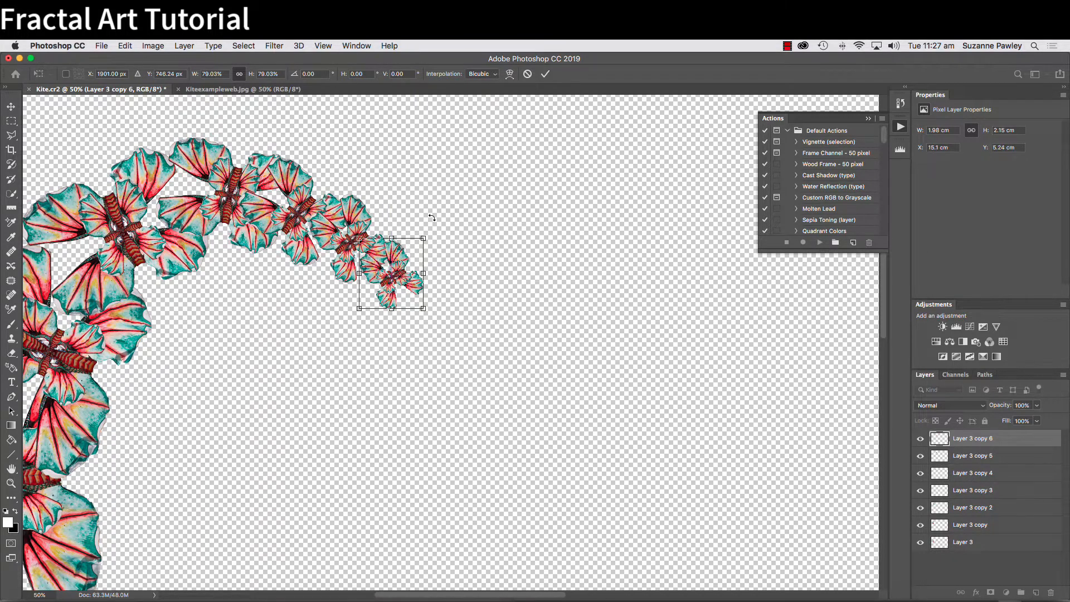
{"action": "left_click_drag", "start_coordinate": [432, 217], "coordinate": [421, 270]}
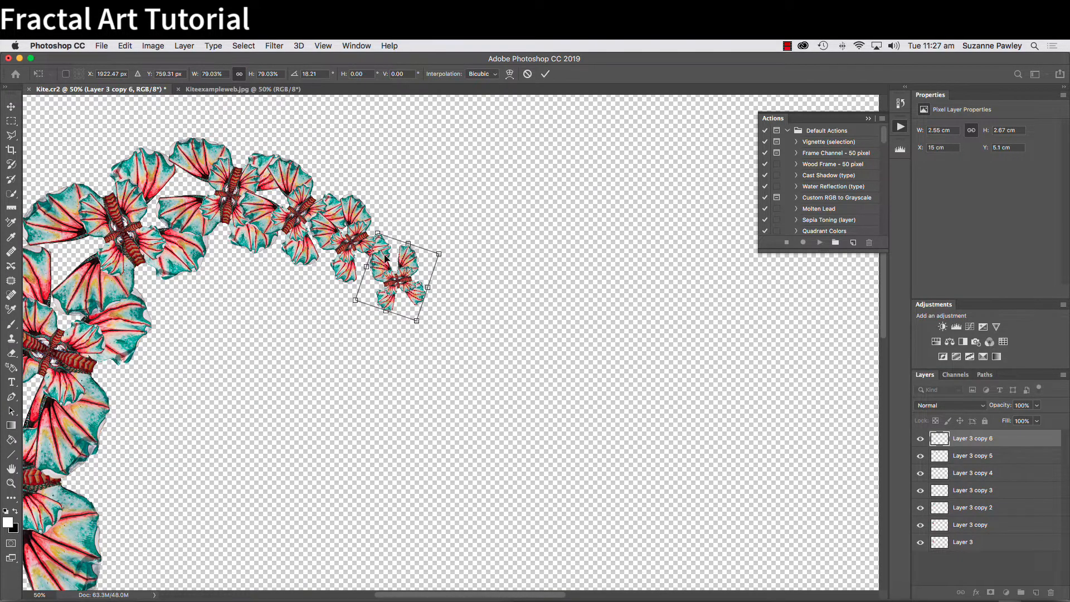
{"action": "key", "text": "Return"}
{"action": "key", "text": "w"}
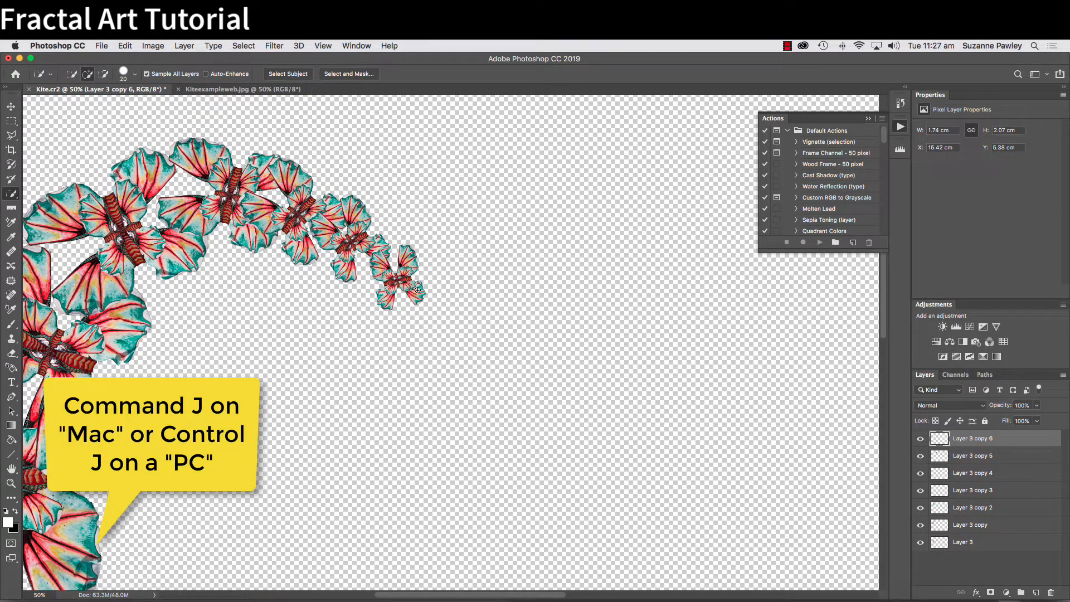
Step: Duplicate Layer 3 copy 6 twice and place the topmost copy below the arc's end, scaled to about 81% and rotated about 21° clockwise
{"action": "key", "text": "super+j"}
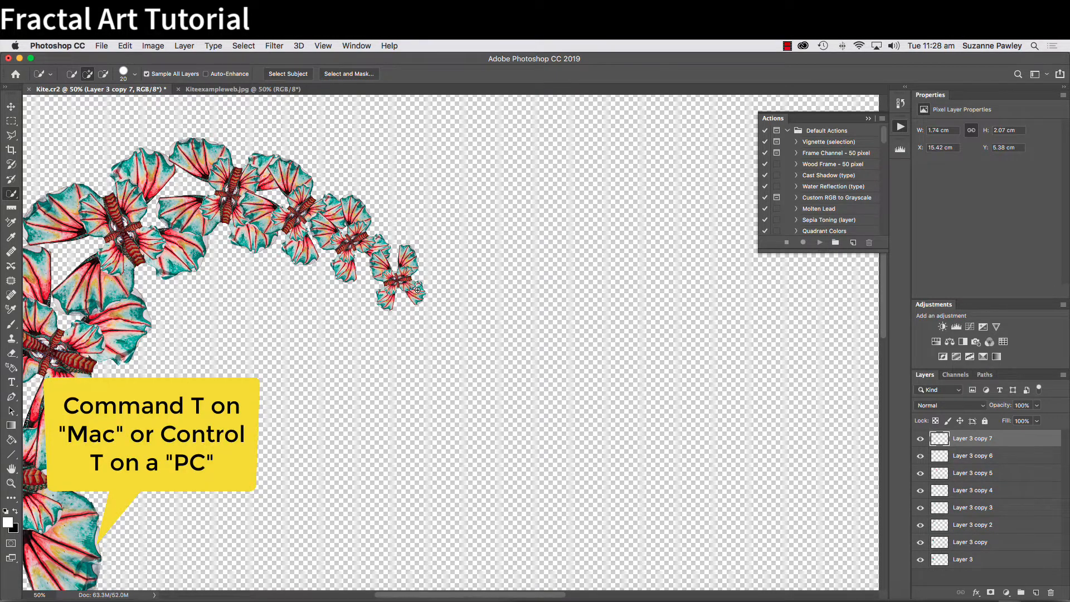
{"action": "key", "text": "super+t"}
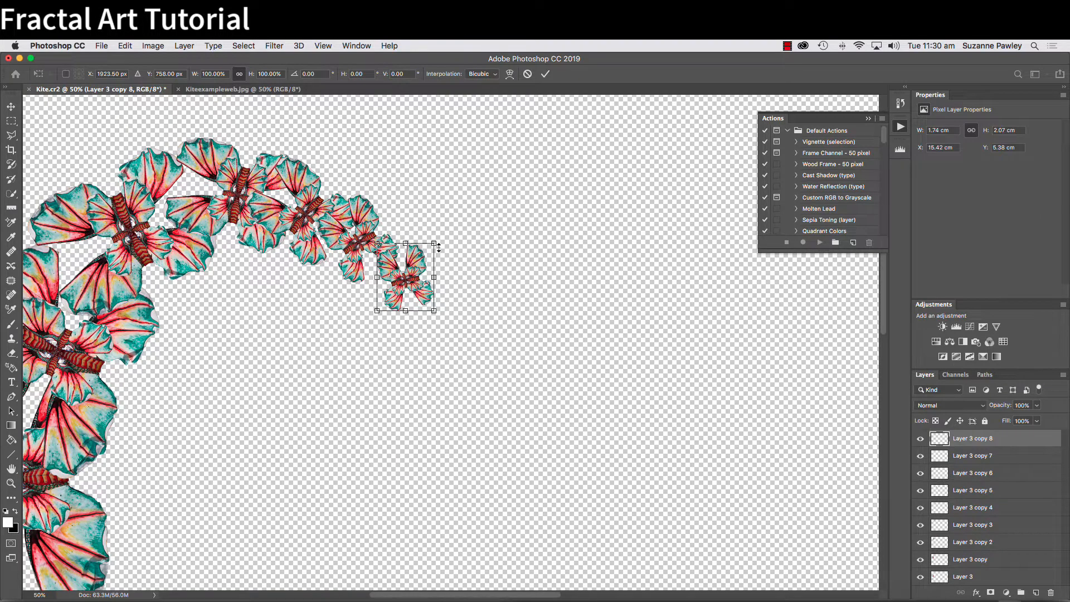
{"action": "left_click_drag", "start_coordinate": [434, 243], "coordinate": [427, 329]}
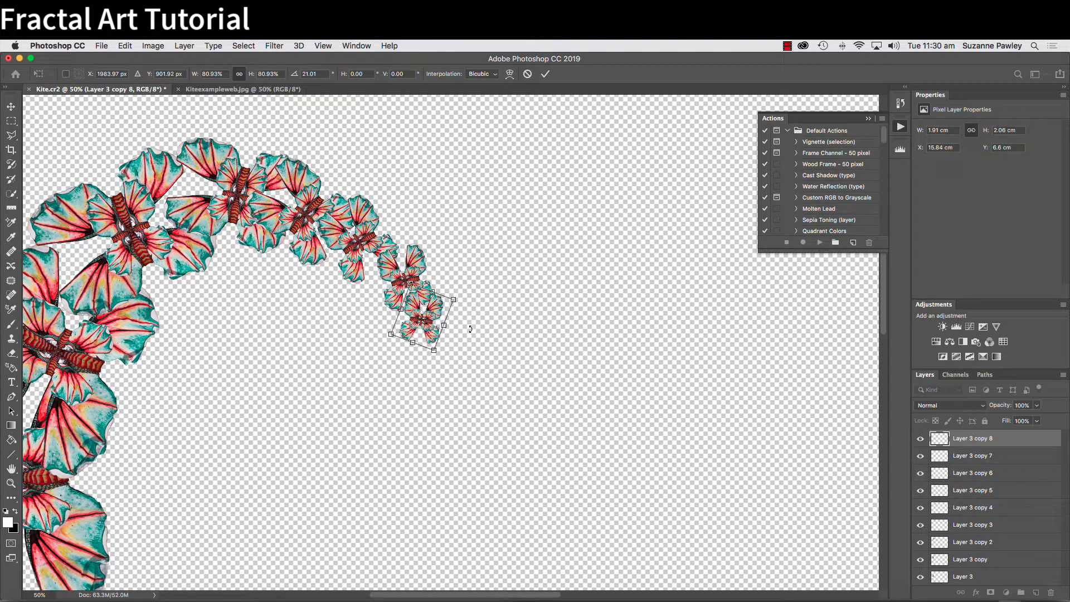
{"action": "key", "text": "Return"}
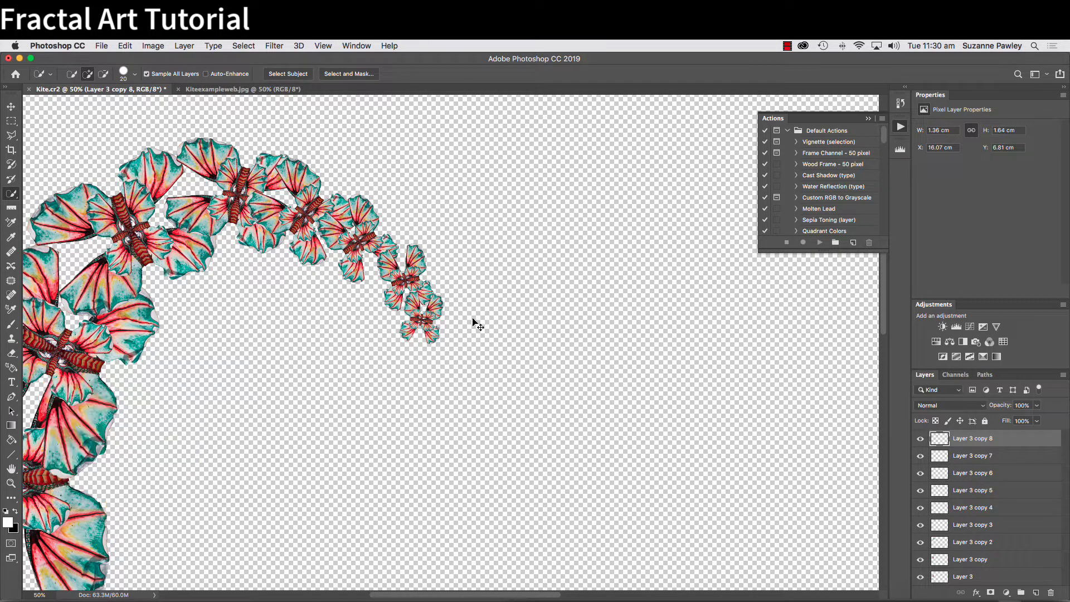
Step: Duplicate Layer 3 copy 8 and continue the arc downward with the new copy, scaled to about 74% and rotated about 30° clockwise
{"action": "key", "text": "super+j"}
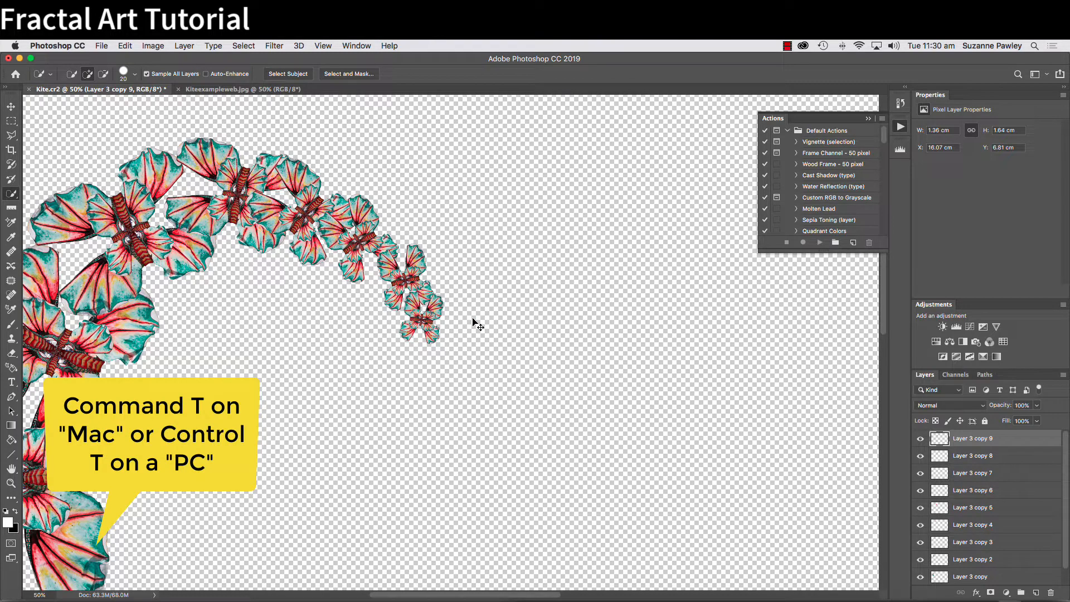
{"action": "key", "text": "super+t"}
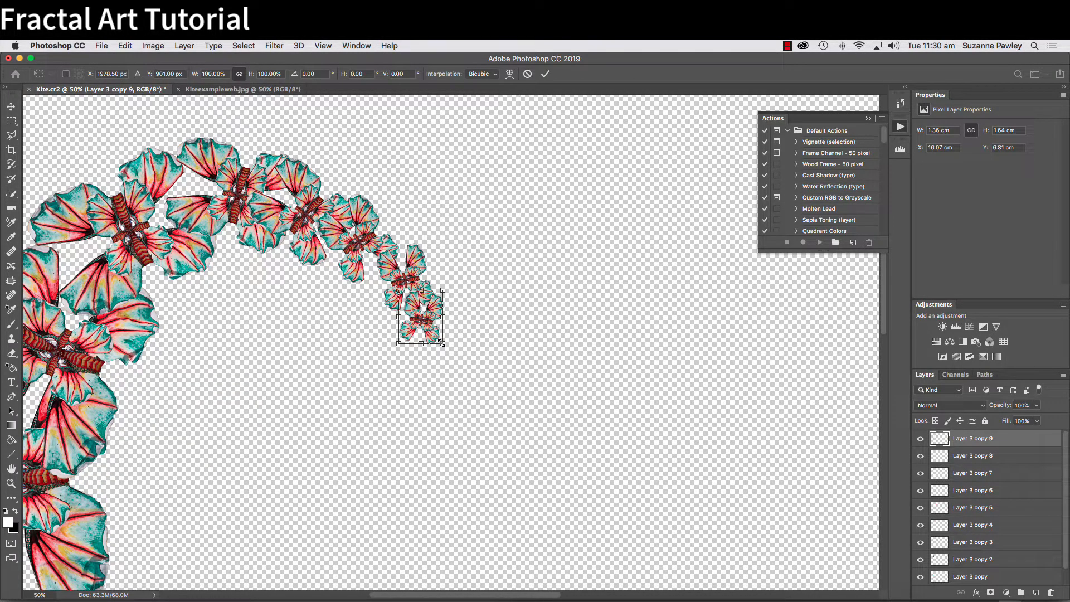
{"action": "left_click_drag", "start_coordinate": [441, 341], "coordinate": [419, 350]}
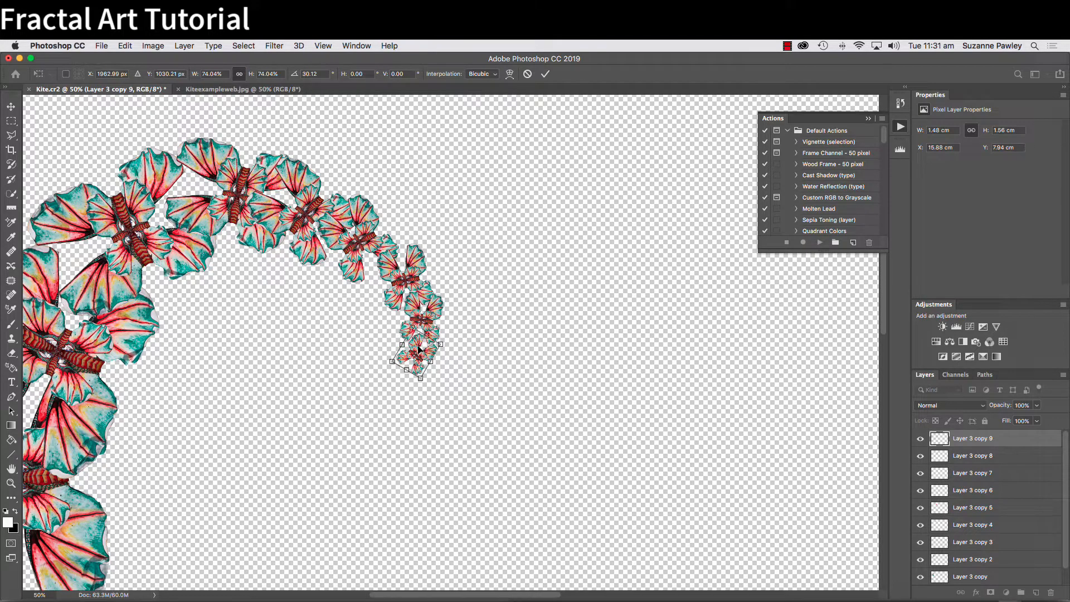
{"action": "key", "text": "Return"}
Step: Duplicate Layer 3 copy 9 and curl the arc inward with the new copy, scaled to about 79% and rotated about 37° clockwise
{"action": "scroll", "coordinate": [418, 350], "scroll_direction": "left", "scroll_amount": 5}
{"action": "scroll", "coordinate": [418, 350], "scroll_direction": "down", "scroll_amount": 2}
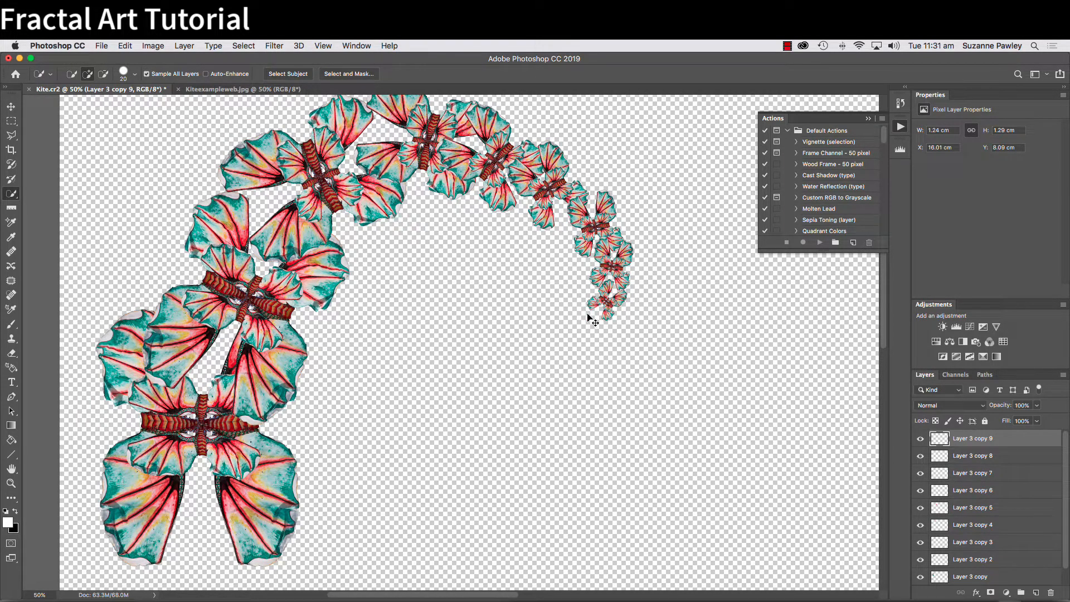
{"action": "key", "text": "super+j"}
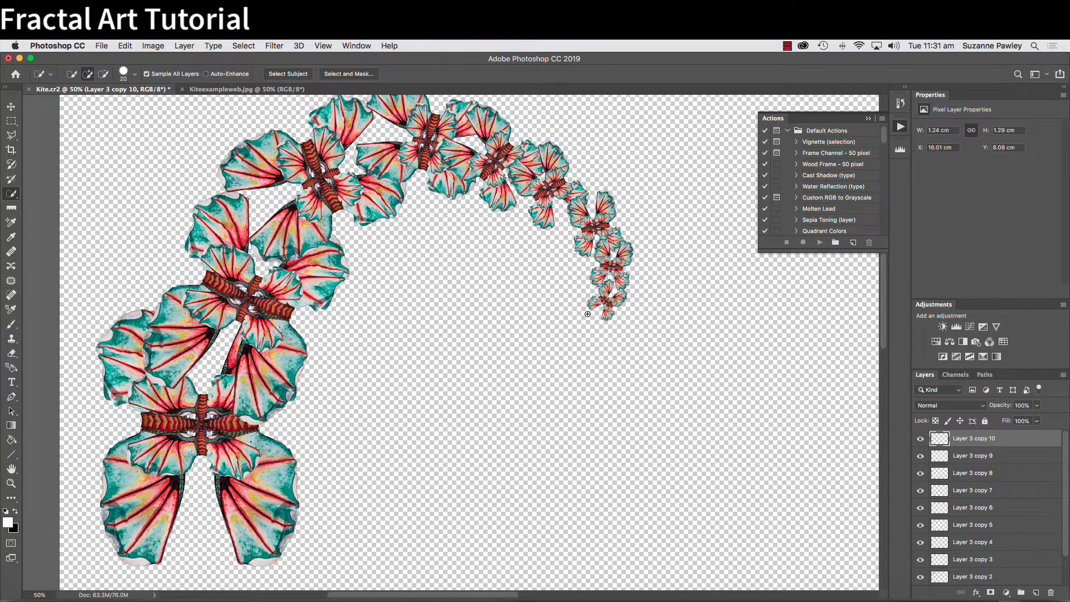
{"action": "key", "text": "super+t"}
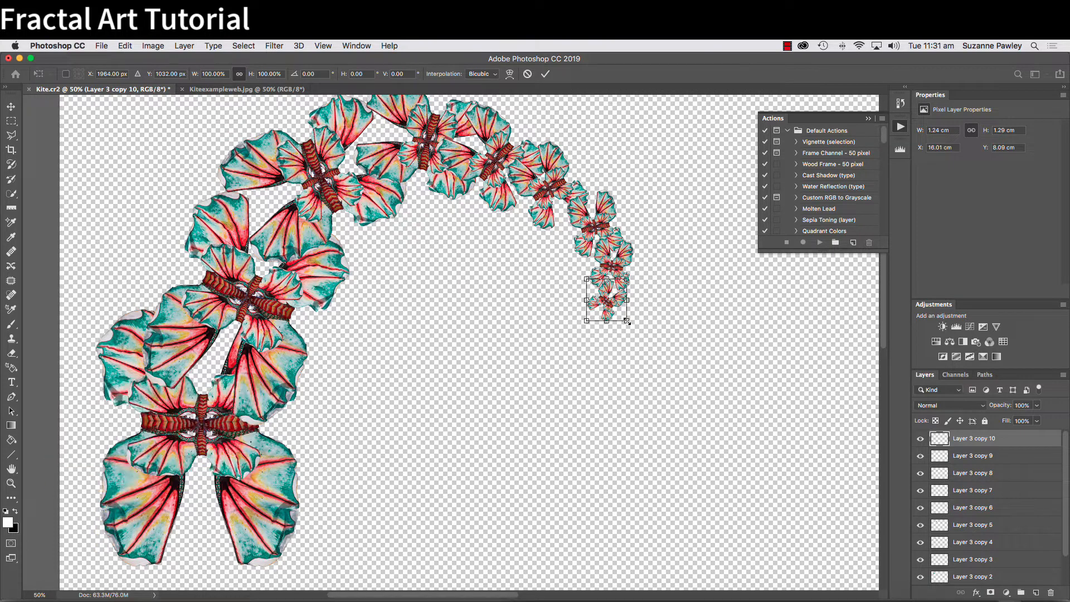
{"action": "left_click_drag", "start_coordinate": [626, 321], "coordinate": [584, 318]}
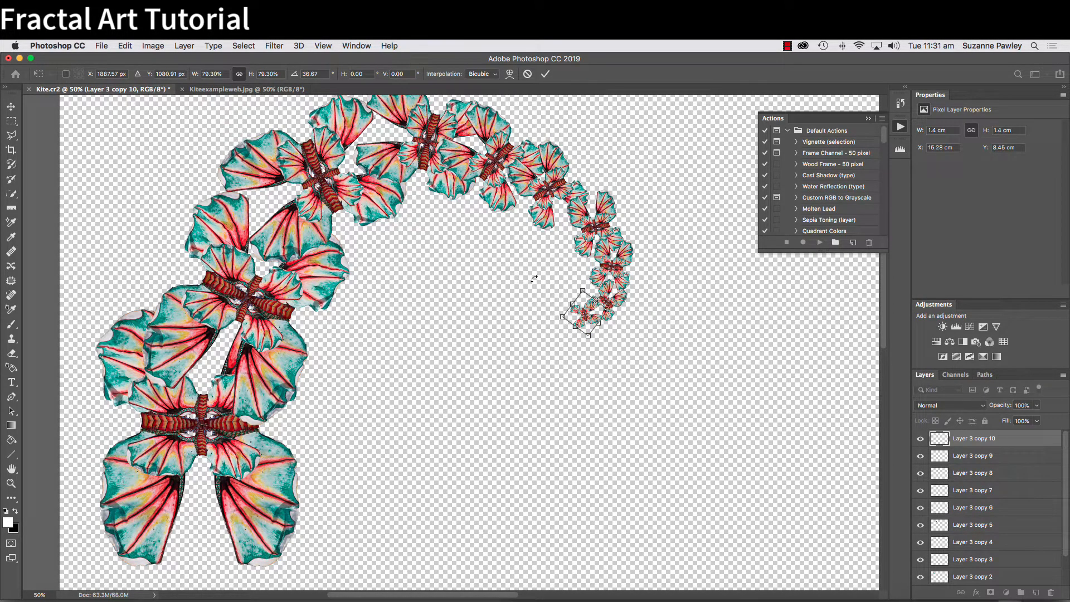
{"action": "key", "text": "Return"}
{"action": "key", "text": "w"}
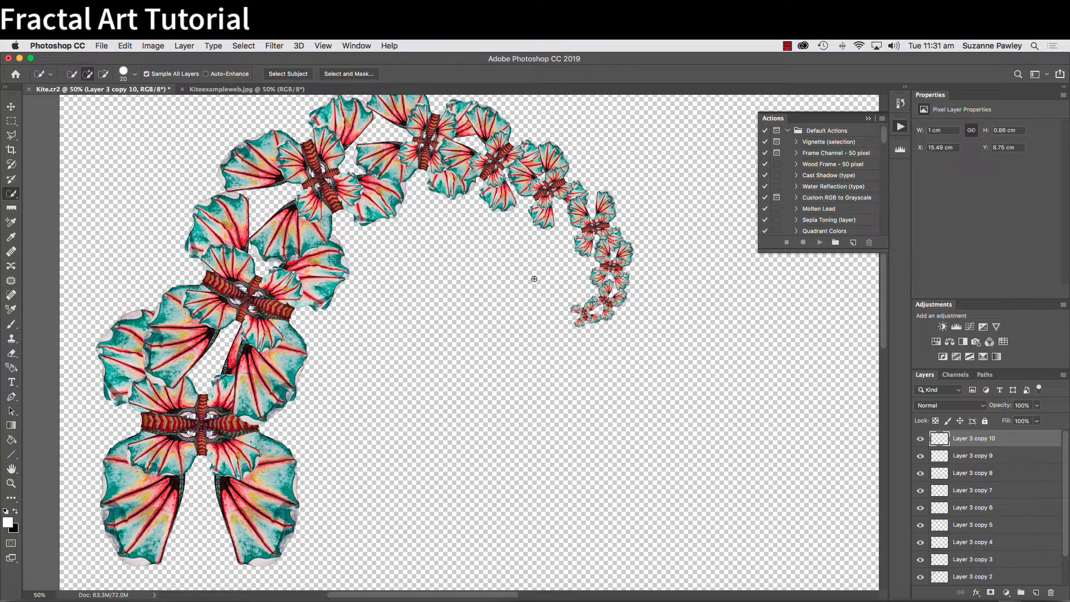
Step: Duplicate Layer 3 copy 10 and fit the new copy against its left side, scaled to about 87% and rotated about 34° clockwise
{"action": "key", "text": "super+j"}
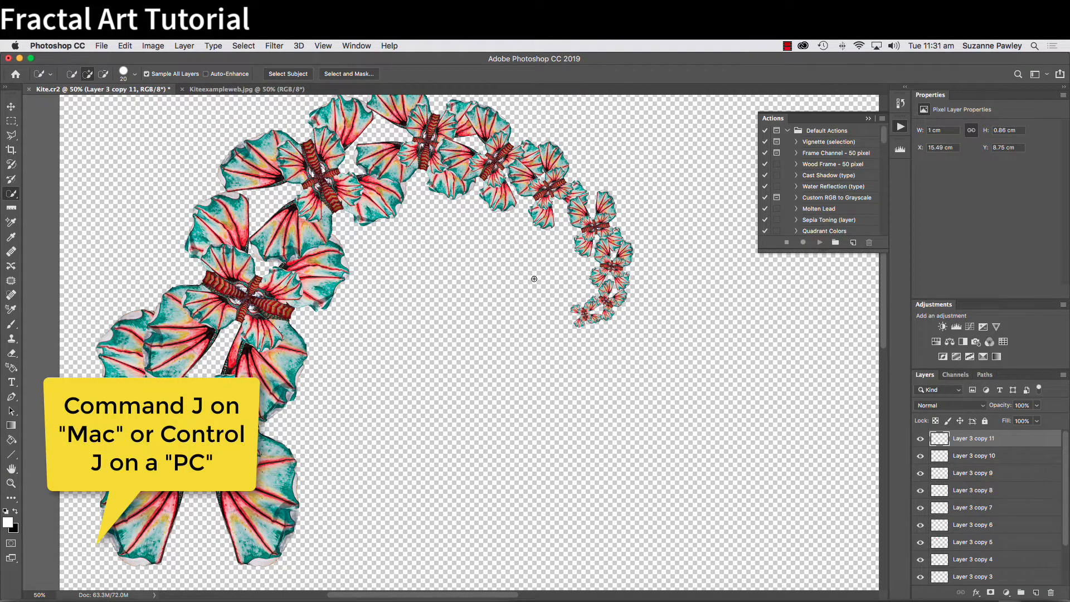
{"action": "key", "text": "super+t"}
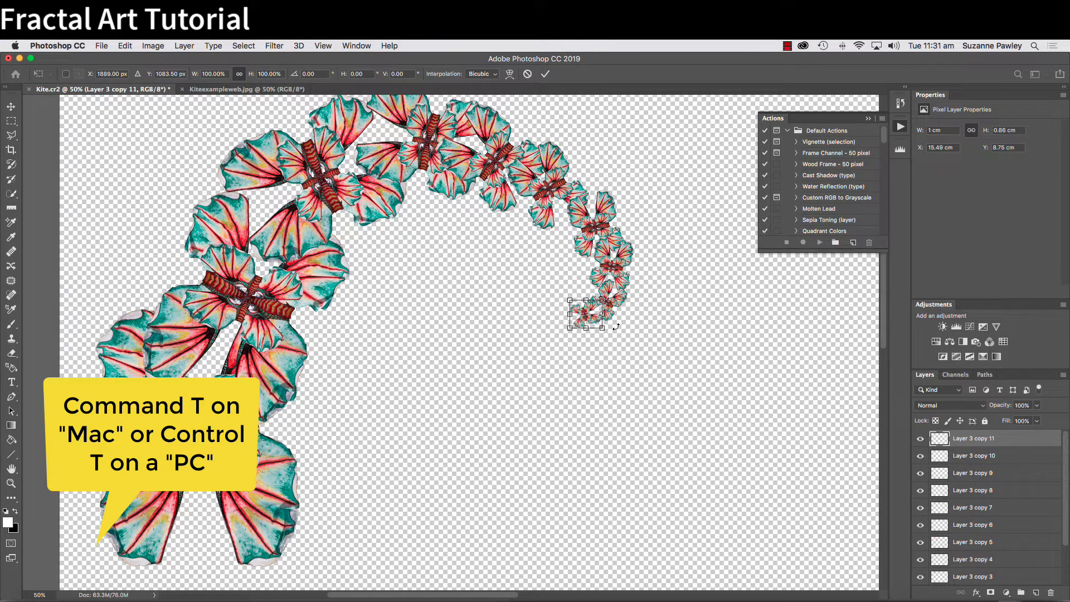
{"action": "mouse_move", "coordinate": [567, 329]}
{"action": "left_mouse_down"}
{"action": "mouse_move", "coordinate": [578, 316]}
{"action": "mouse_move", "coordinate": [565, 320]}
{"action": "left_mouse_up"}
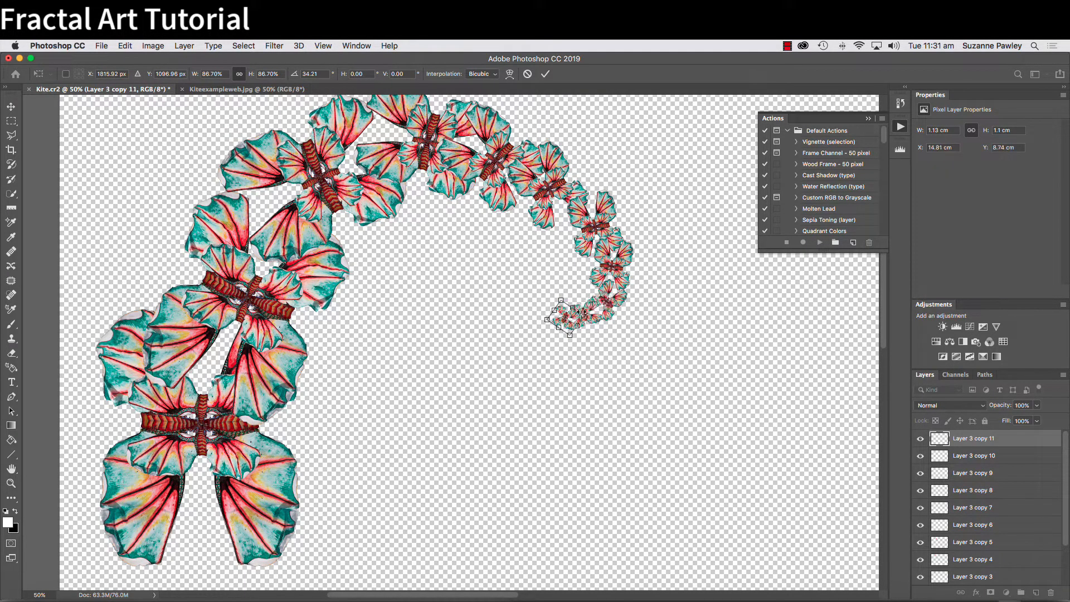
{"action": "key", "text": "super+plus"}
{"action": "key", "text": "super+plus"}
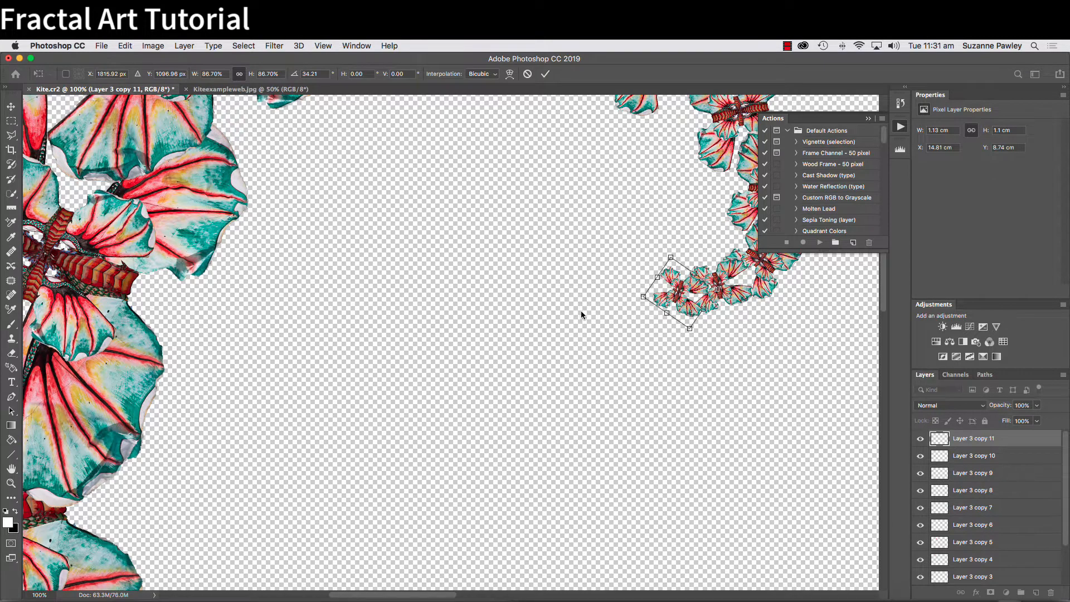
{"action": "scroll", "coordinate": [581, 310], "scroll_direction": "right", "scroll_amount": 5}
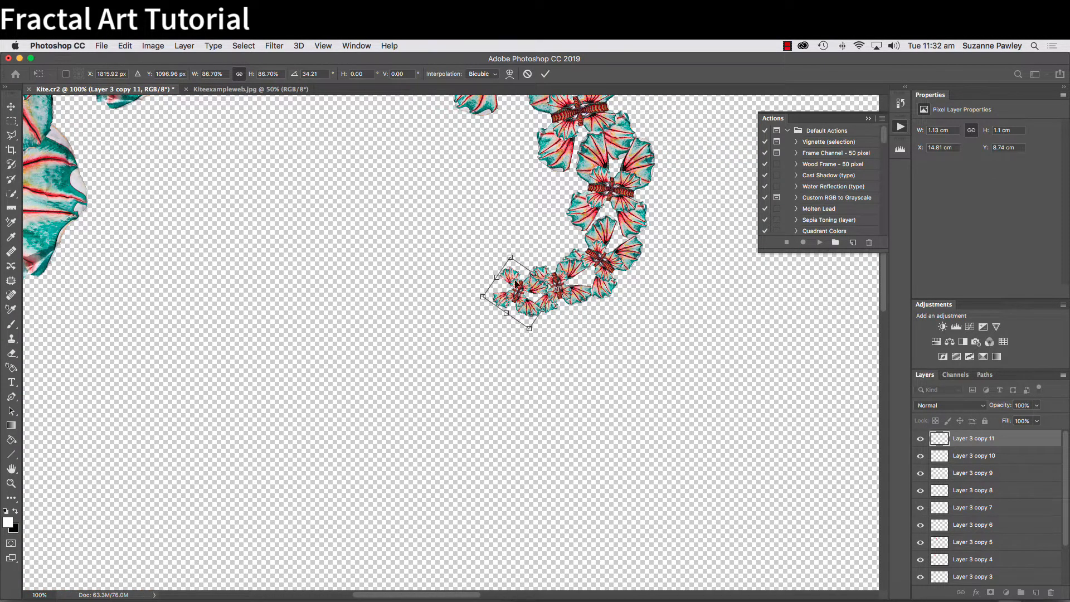
{"action": "left_click_drag", "start_coordinate": [517, 291], "coordinate": [514, 287]}
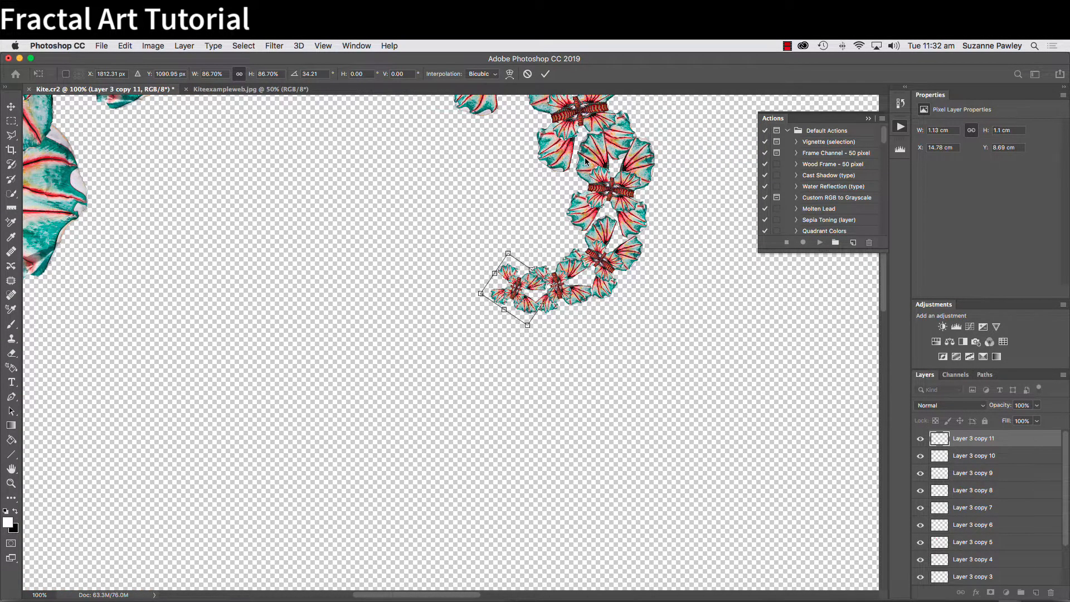
{"action": "scroll", "coordinate": [585, 162], "scroll_direction": "up", "scroll_amount": 5}
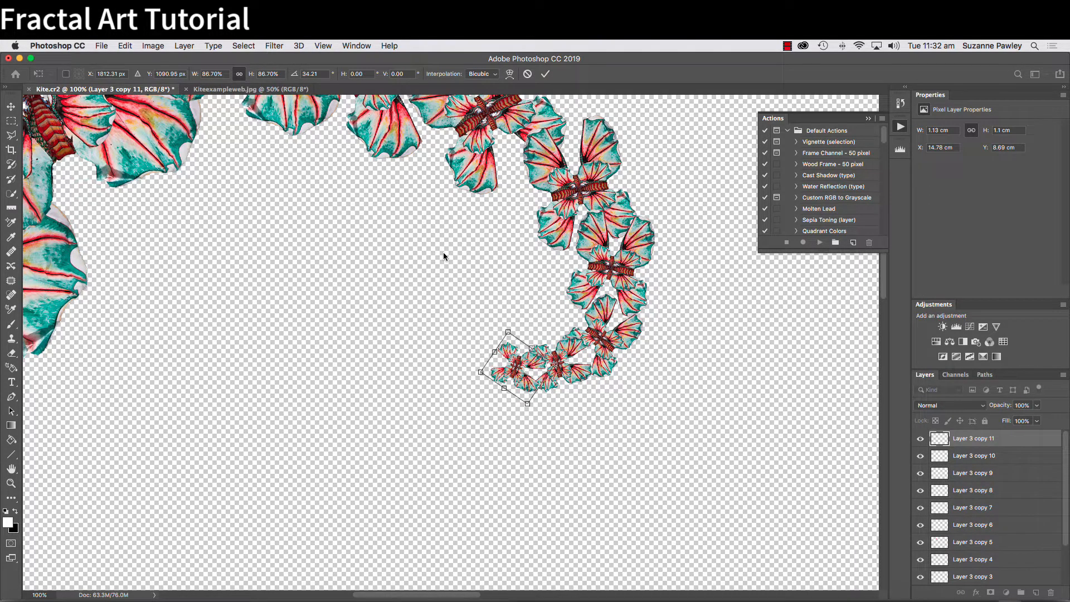
{"action": "key", "text": "Return"}
{"action": "key", "text": "w"}
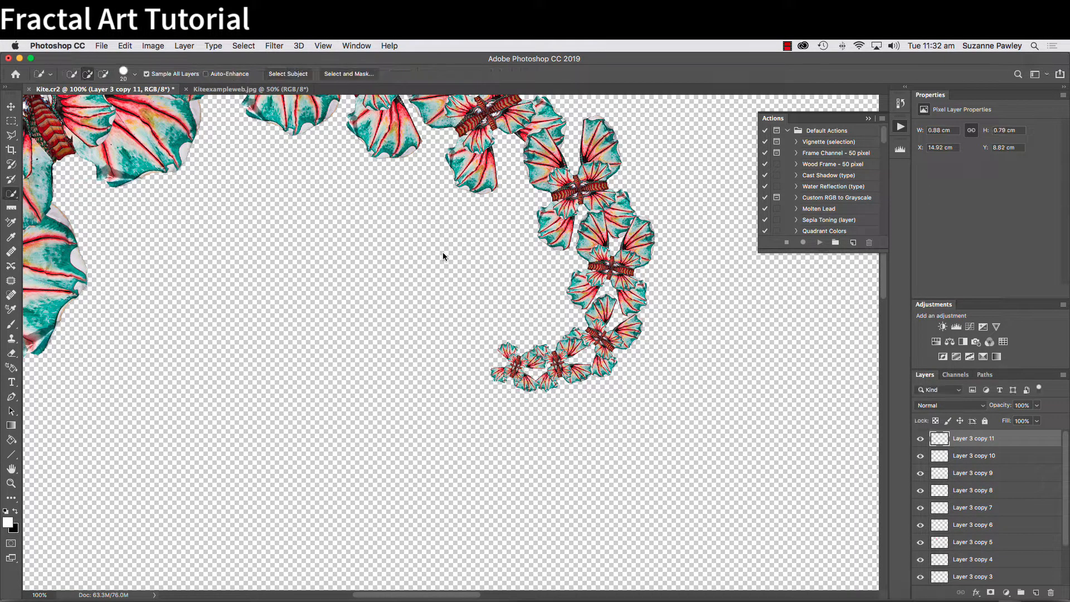
Step: Duplicate Layer 3 copy 11 and place the new copy to its upper left, scaled to about 79% and rotated about 44° clockwise
{"action": "key", "text": "super+j"}
{"action": "key", "text": "super+t"}
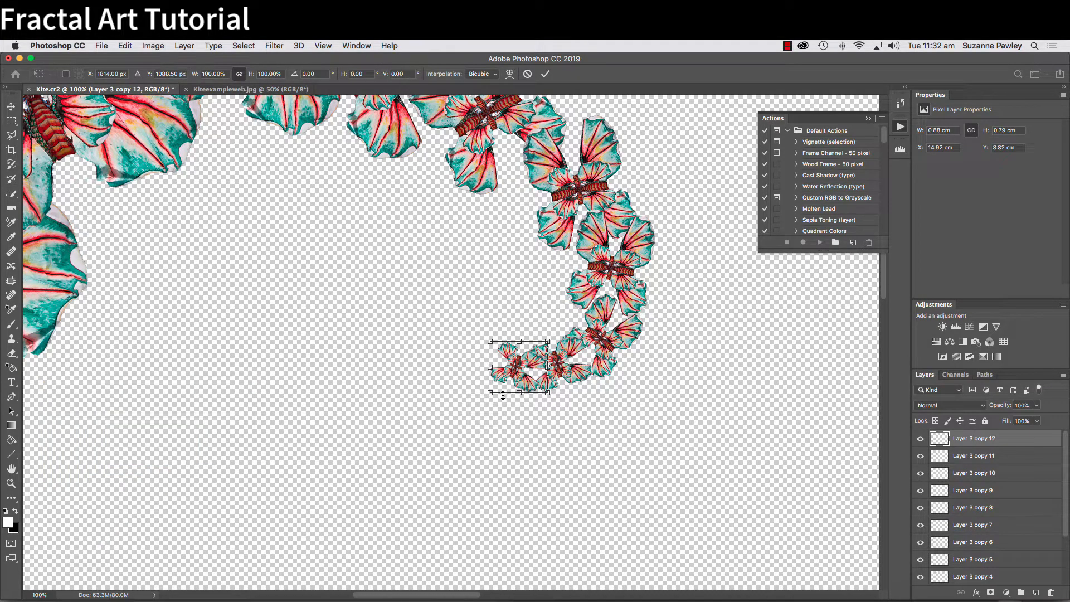
{"action": "left_click_drag", "start_coordinate": [489, 395], "coordinate": [489, 344]}
{"action": "left_click_drag", "start_coordinate": [522, 305], "coordinate": [524, 335]}
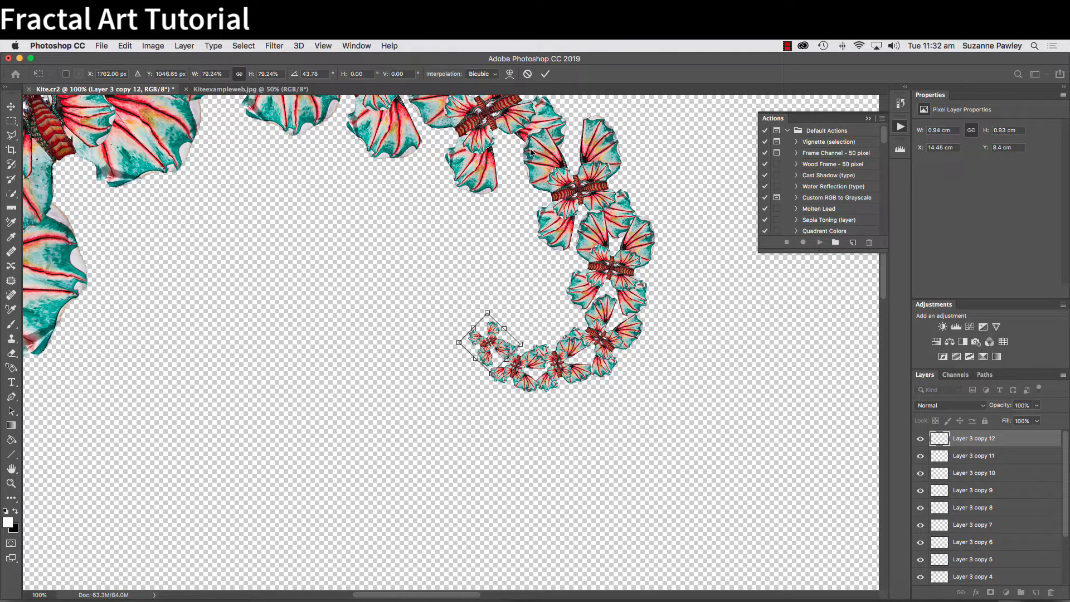
{"action": "key", "text": "Return"}
{"action": "key", "text": "w"}
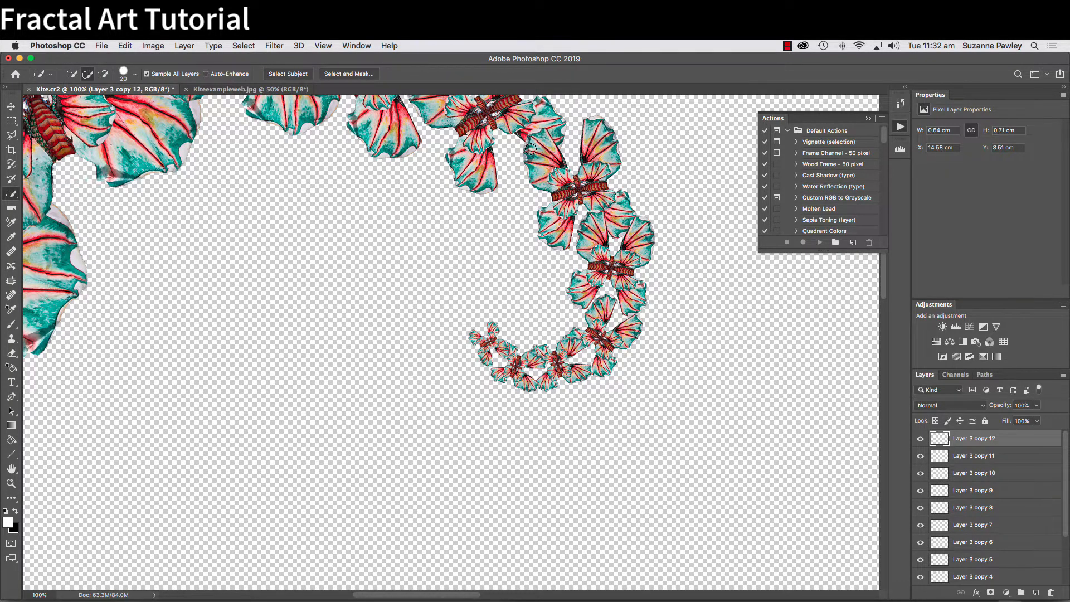
Step: Duplicate Layer 3 copy 12 and turn the spiral upward with the new copy, scaled to about 63% and rotated about 47° clockwise
{"action": "key", "text": "super+j"}
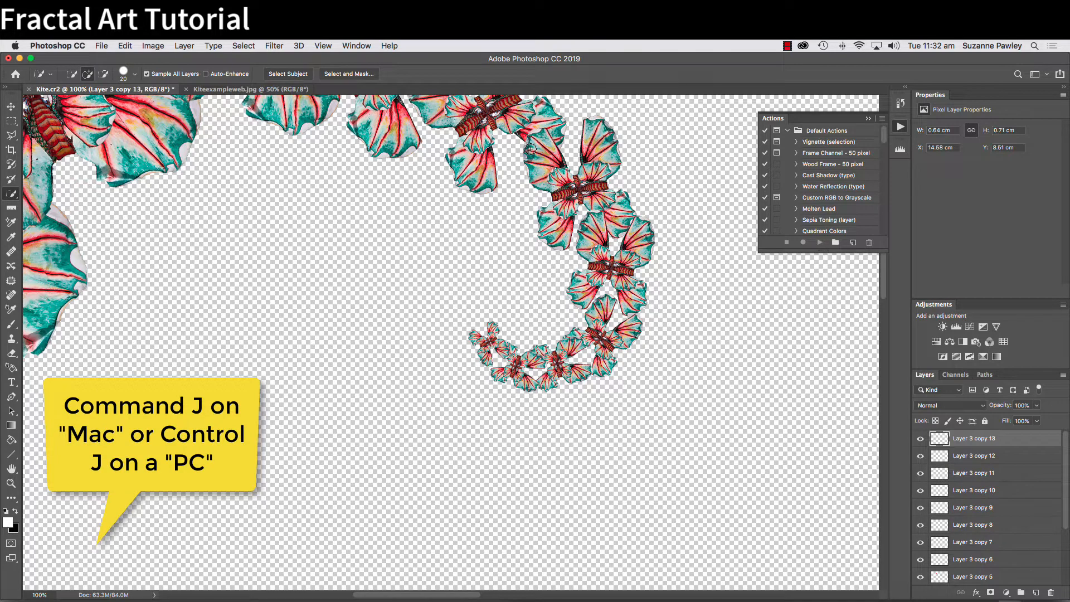
{"action": "key", "text": "super+t"}
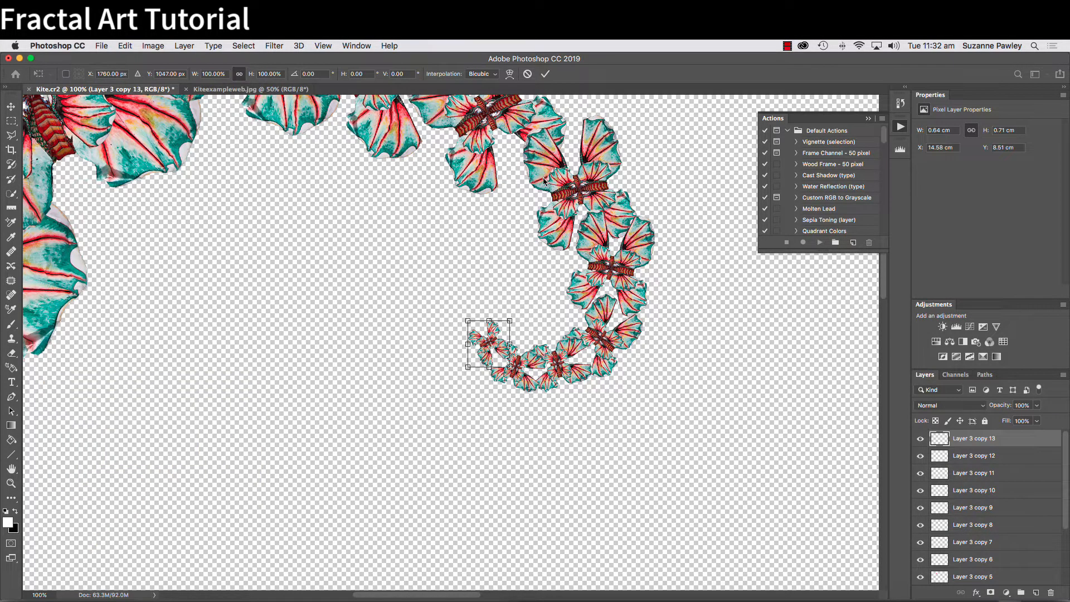
{"action": "left_click_drag", "start_coordinate": [509, 367], "coordinate": [514, 311]}
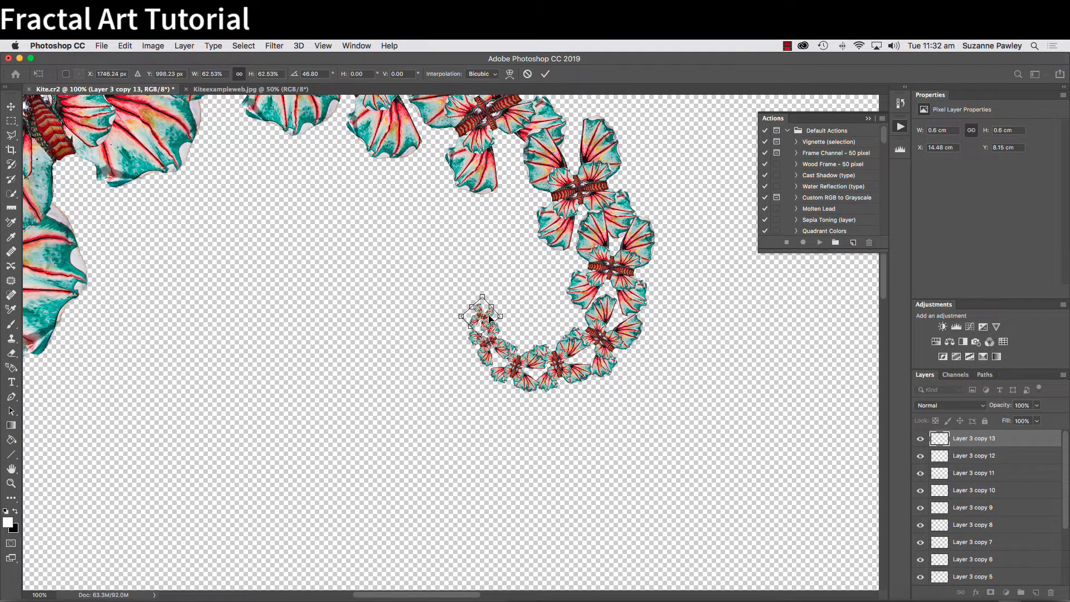
{"action": "key", "text": "Return"}
{"action": "key", "text": "w"}
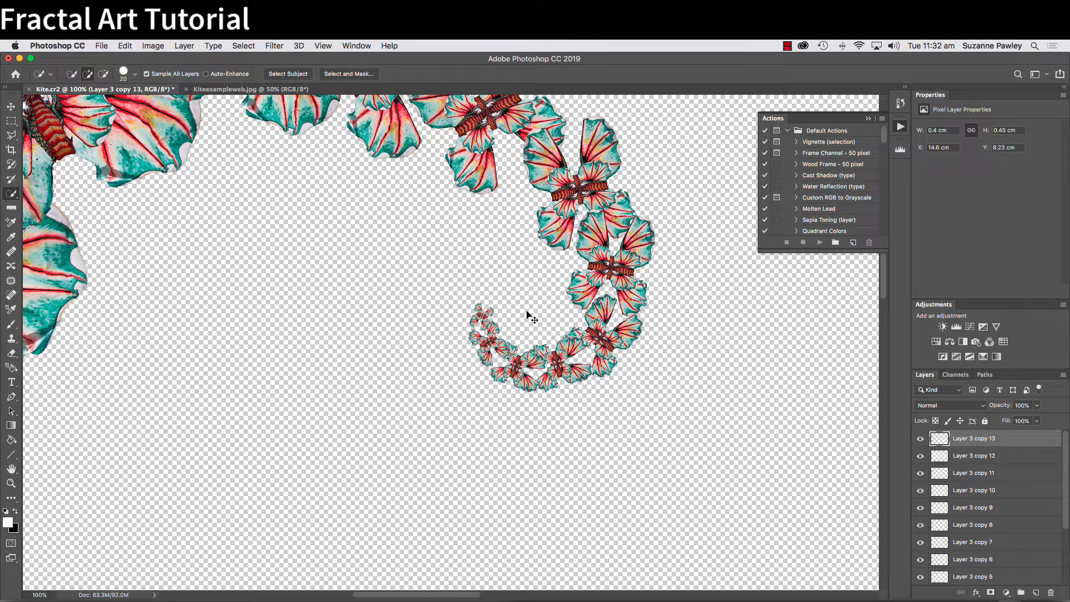
Step: Duplicate Layer 3 copy 13 and finish the spiral's tip with the new copy, scaled to about 72% and rotated about 27° clockwise
{"action": "key", "text": "super+j"}
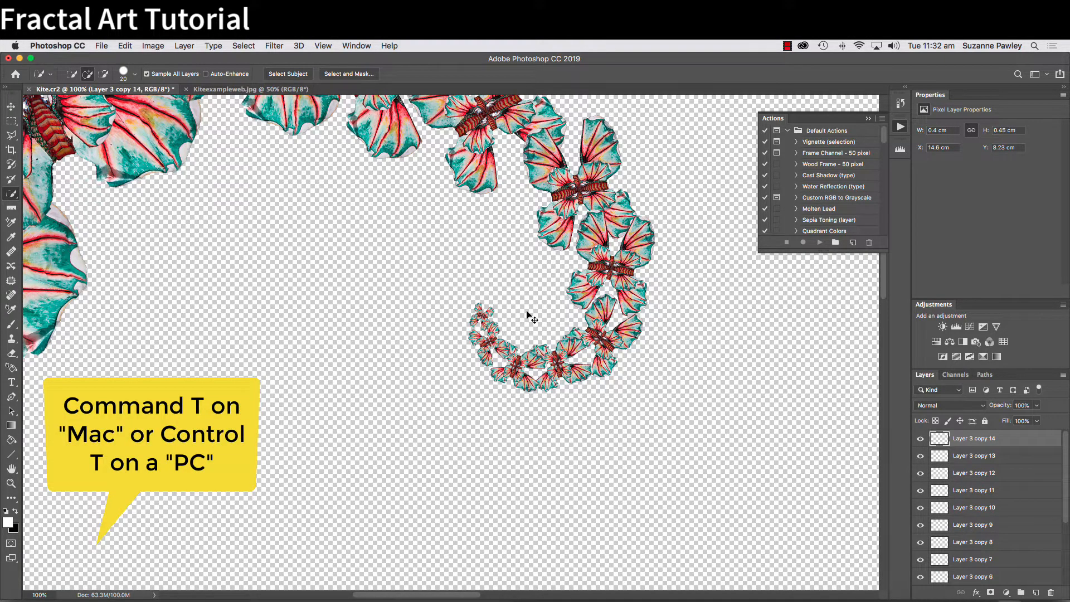
{"action": "key", "text": "super+t"}
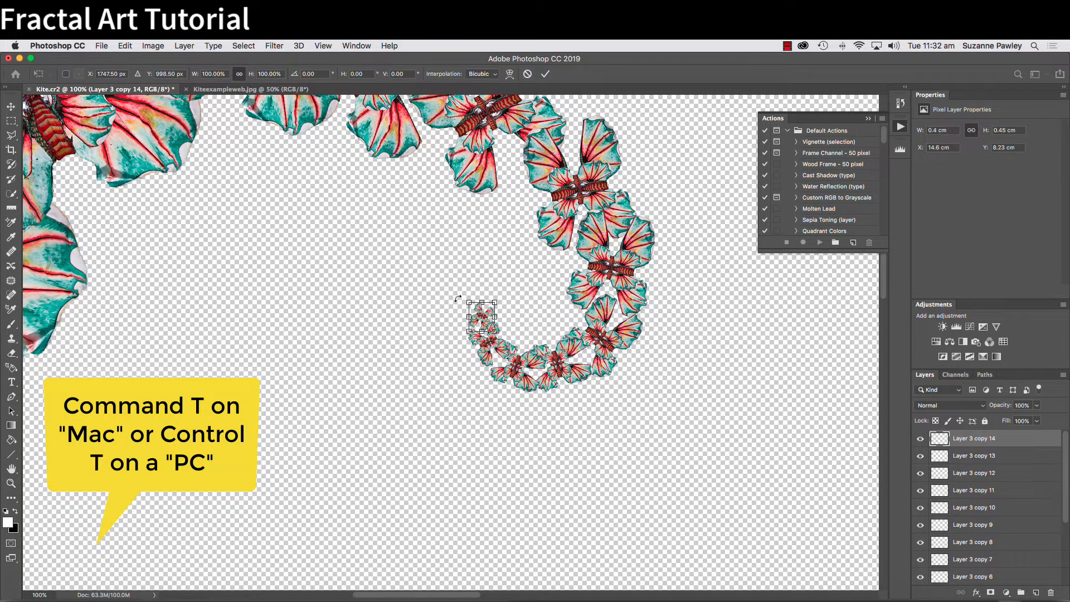
{"action": "left_click_drag", "start_coordinate": [494, 331], "coordinate": [490, 327]}
{"action": "key", "text": "super+equal"}
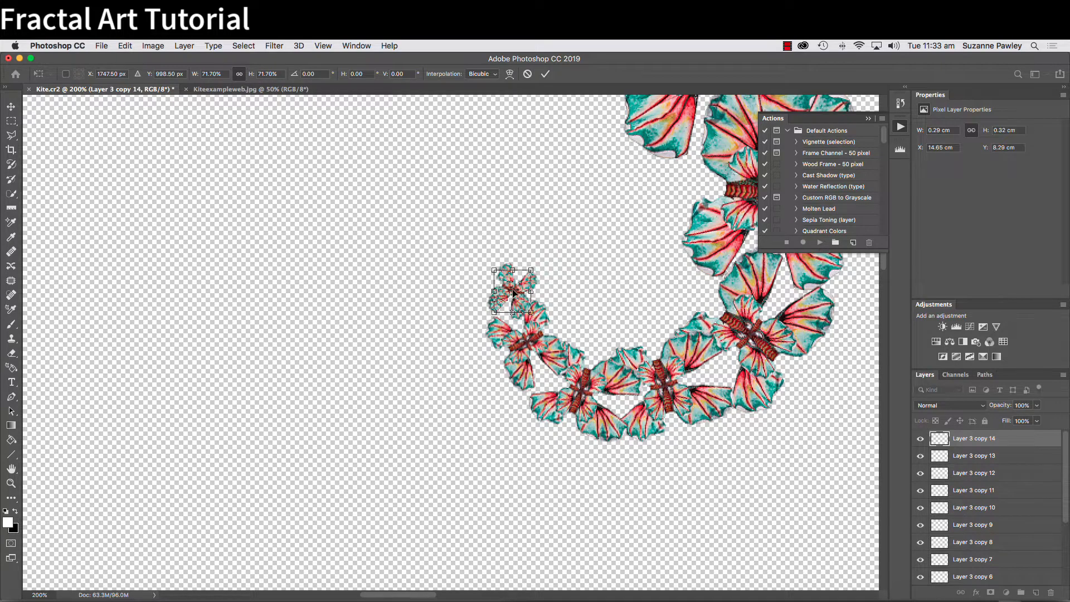
{"action": "left_click_drag", "start_coordinate": [514, 294], "coordinate": [575, 260]}
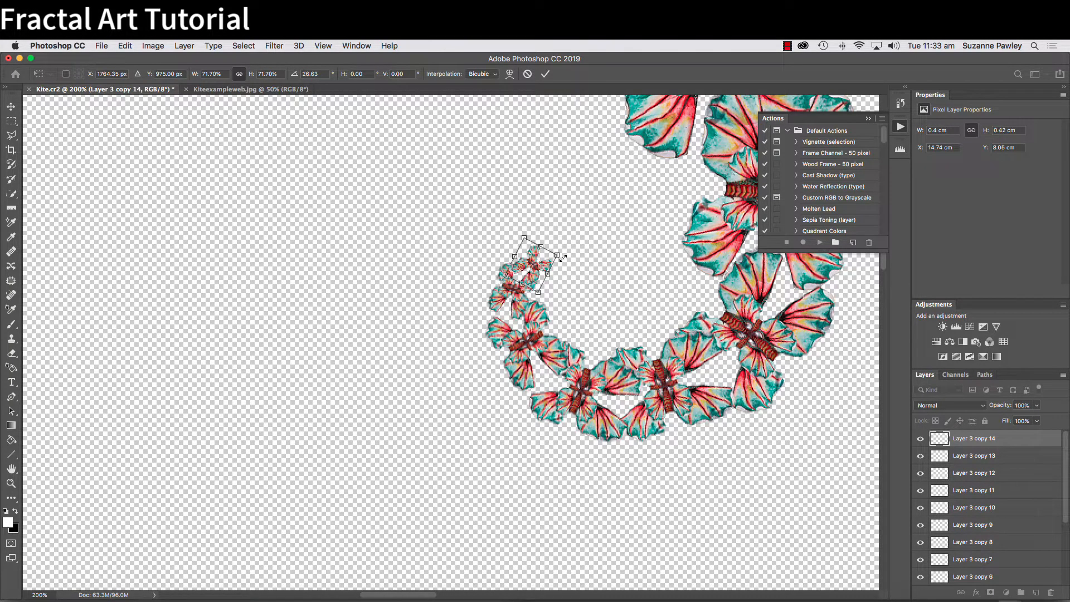
{"action": "key", "text": "w"}
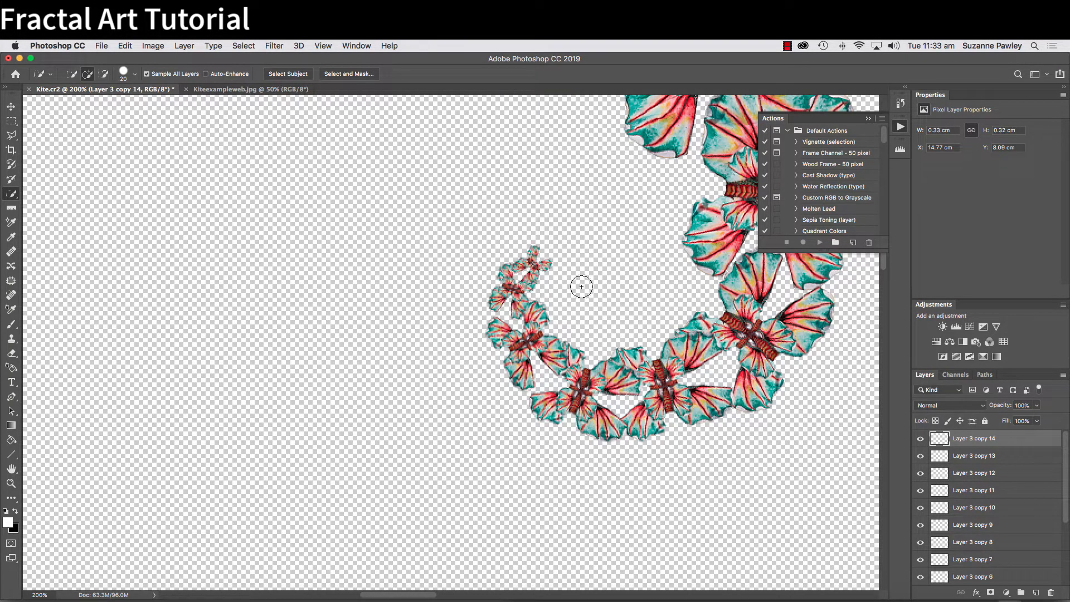
Step: Stamp all visible kite layers of the complete spiral into one new merged layer above Layer 3 copy 14
{"action": "key", "text": "super+minus"}
{"action": "key", "text": "super+minus"}
{"action": "key", "text": "super+minus"}
{"action": "key", "text": "super+minus"}
{"action": "key", "text": "super+minus"}
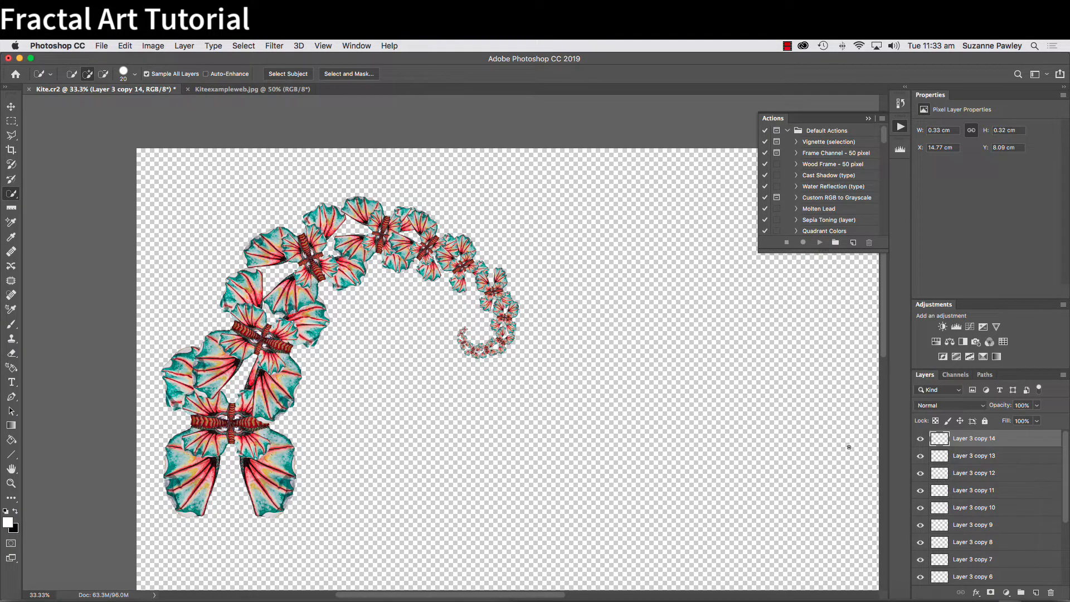
{"action": "scroll", "coordinate": [377, 420], "scroll_direction": "left", "scroll_amount": 2}
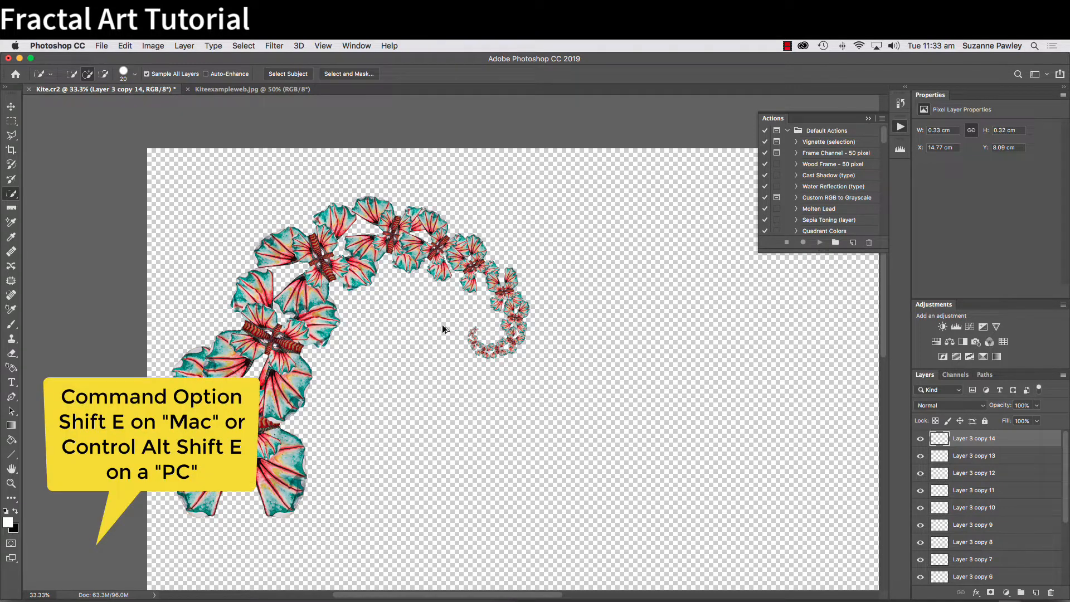
{"action": "key", "text": "super+alt+shift+e"}
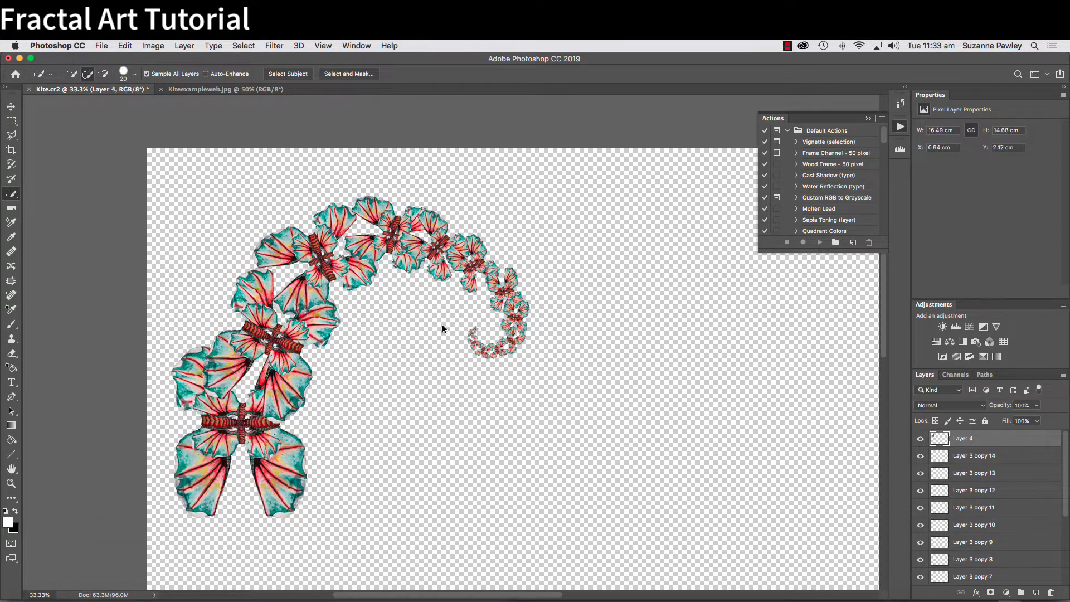
Step: Delete all the individual kite layers from Layer 3 copy 14 down to Layer 3, keeping only the merged Layer 4
{"action": "left_click", "coordinate": [1012, 456]}
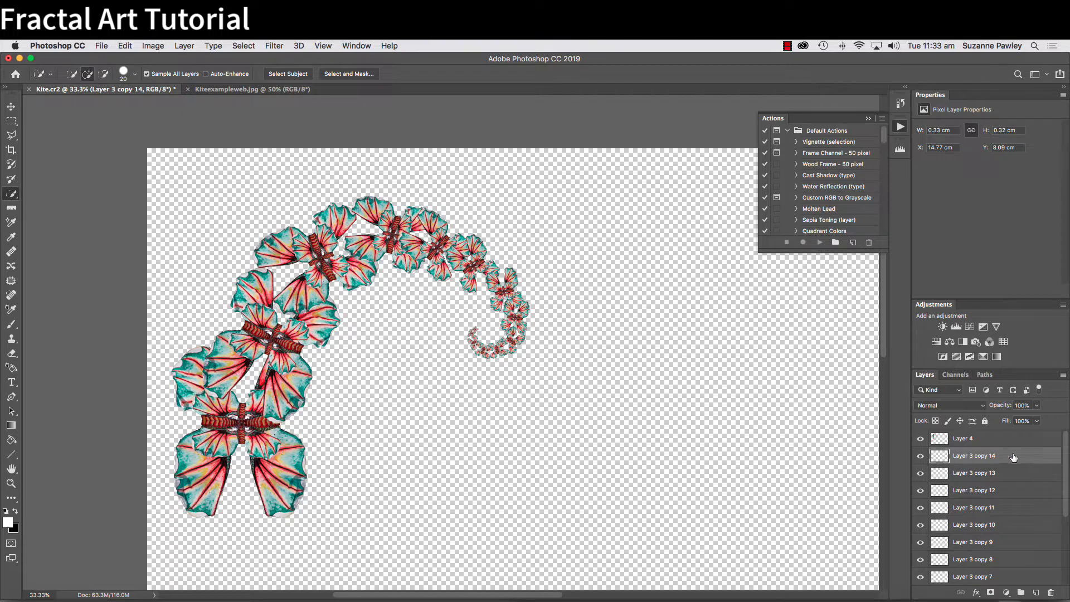
{"action": "scroll", "coordinate": [1011, 512], "scroll_direction": "down", "scroll_amount": 3}
{"action": "scroll", "coordinate": [1011, 512], "scroll_direction": "down", "scroll_amount": 2}
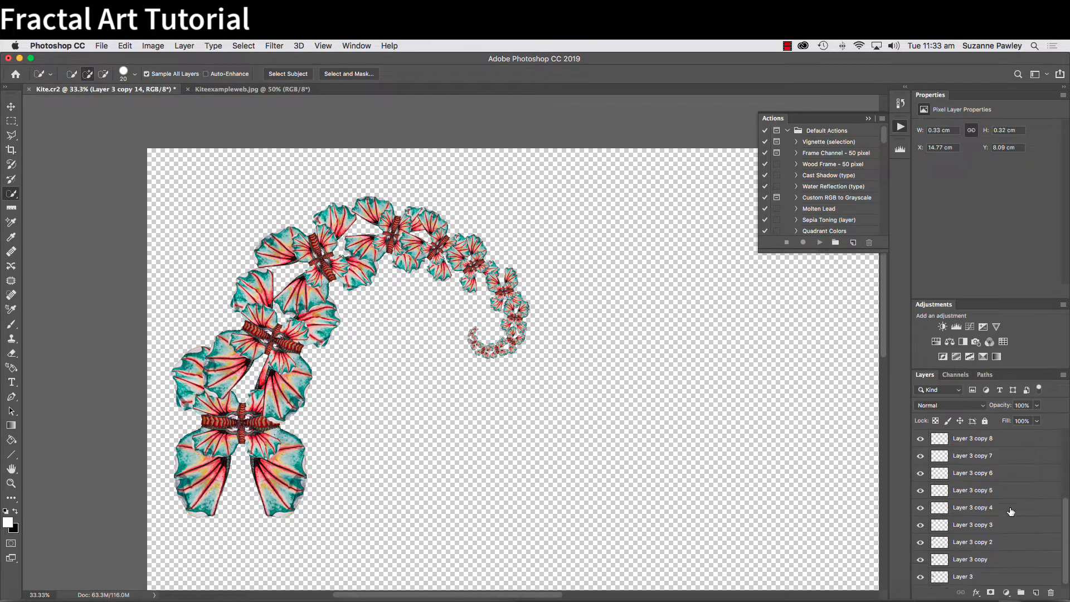
{"action": "left_click", "coordinate": [1021, 583], "text": "shift"}
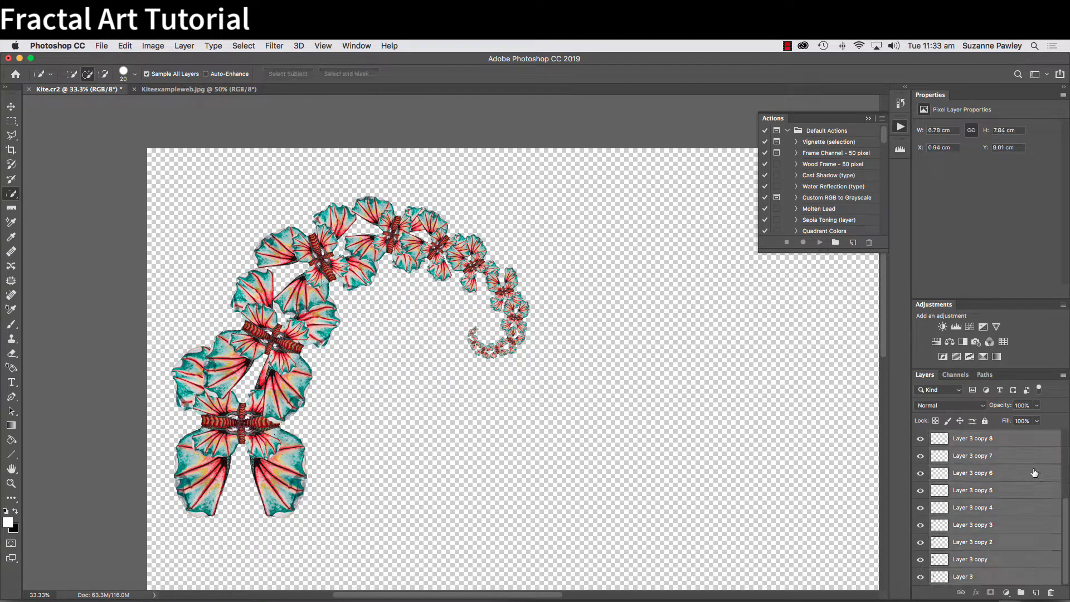
{"action": "left_click_drag", "start_coordinate": [1033, 564], "coordinate": [1050, 595]}
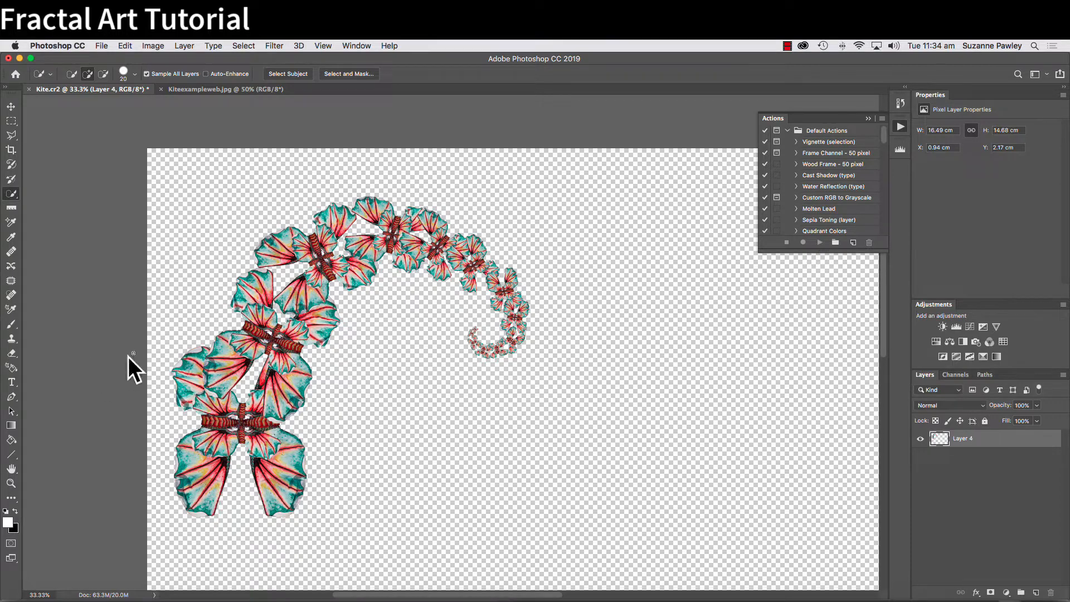
Step: Duplicate Layer 4 and place the copy in the canvas's lower-right corner, rotated about 90° clockwise and running off the edge
{"action": "scroll", "coordinate": [199, 389], "scroll_direction": "down", "scroll_amount": 2}
{"action": "key", "text": "super+minus"}
{"action": "key", "text": "super+minus"}
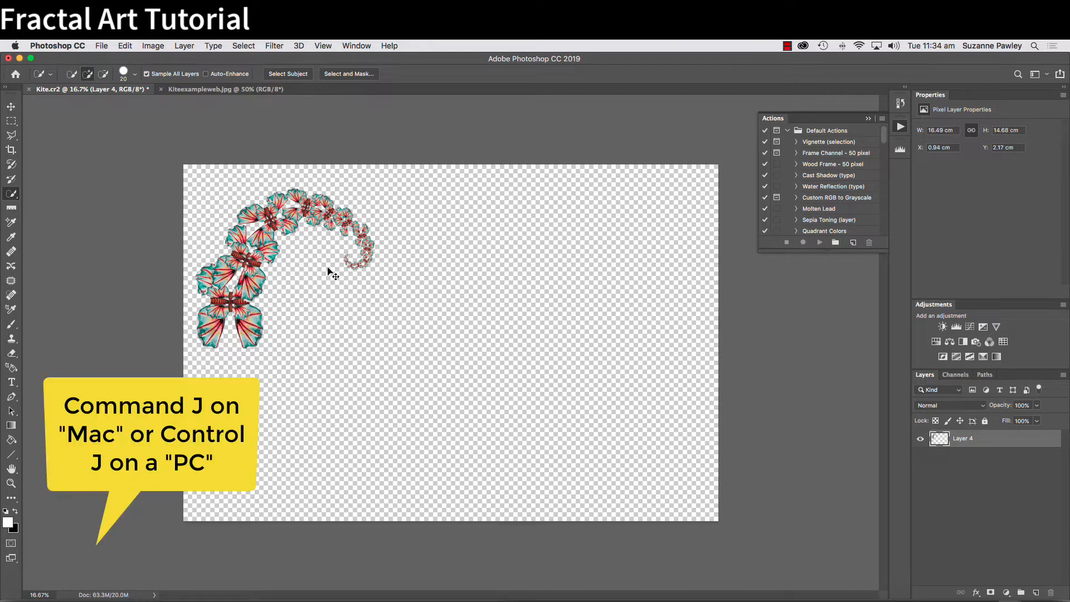
{"action": "key", "text": "super+j"}
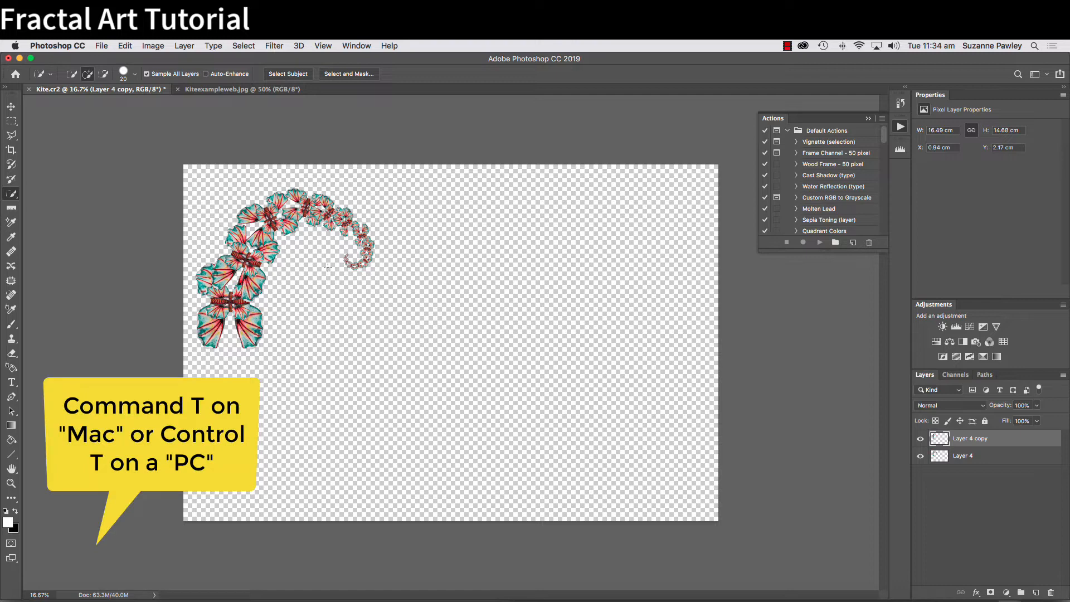
{"action": "key", "text": "super+t"}
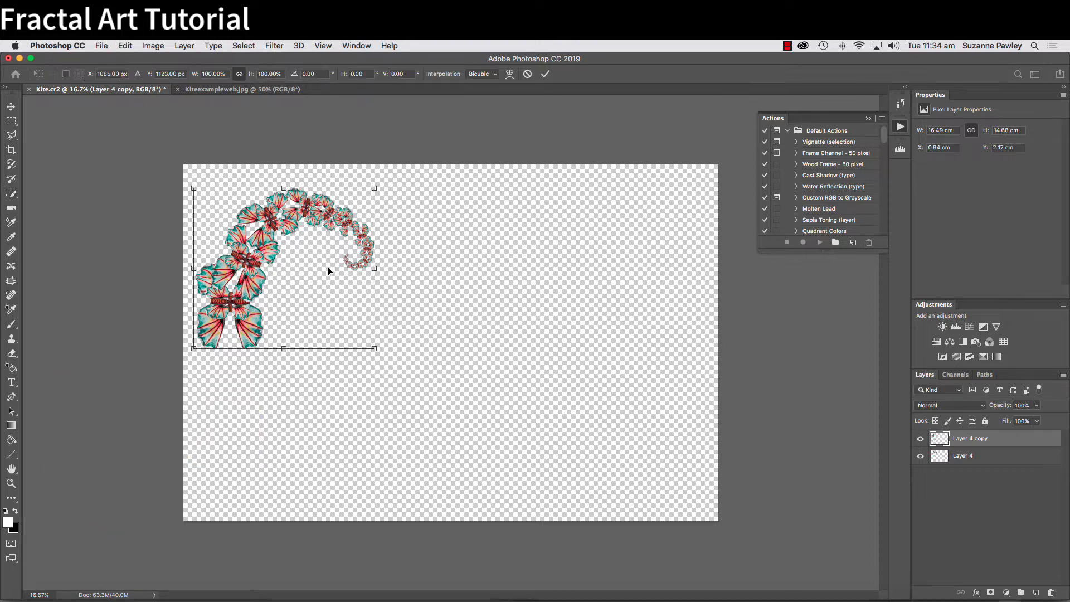
{"action": "left_click_drag", "start_coordinate": [320, 263], "coordinate": [523, 297]}
{"action": "left_click_drag", "start_coordinate": [595, 194], "coordinate": [623, 362]}
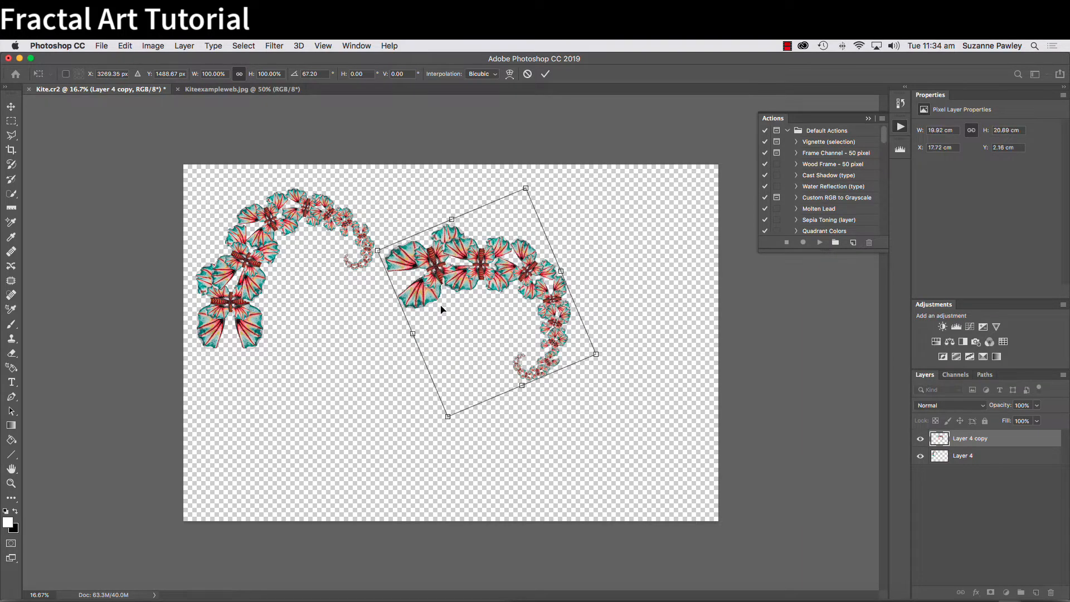
{"action": "left_click_drag", "start_coordinate": [442, 306], "coordinate": [596, 513]}
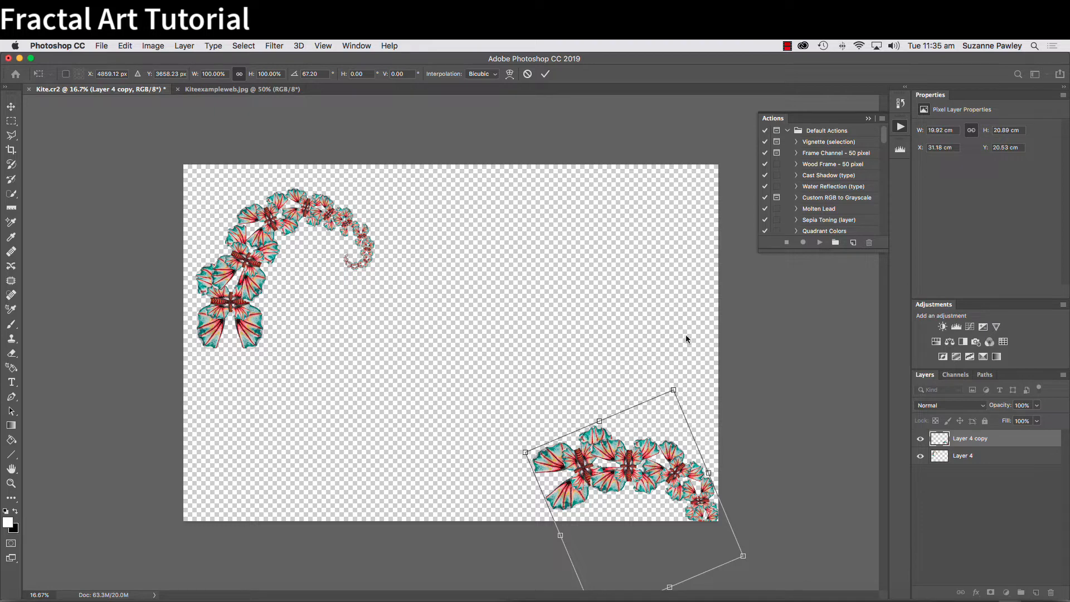
{"action": "left_click_drag", "start_coordinate": [700, 337], "coordinate": [684, 418]}
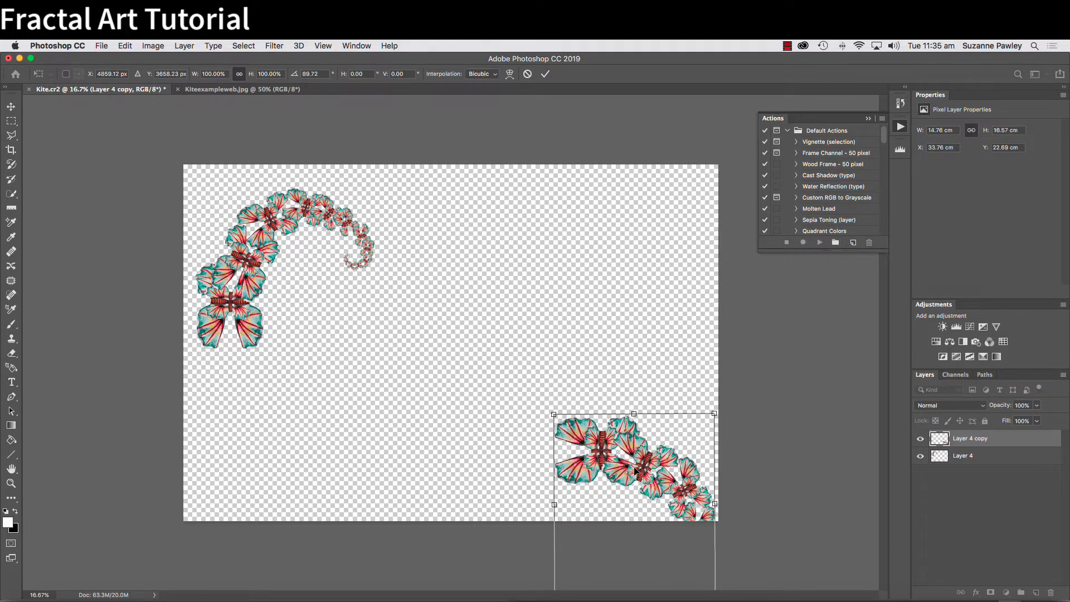
{"action": "key", "text": "w"}
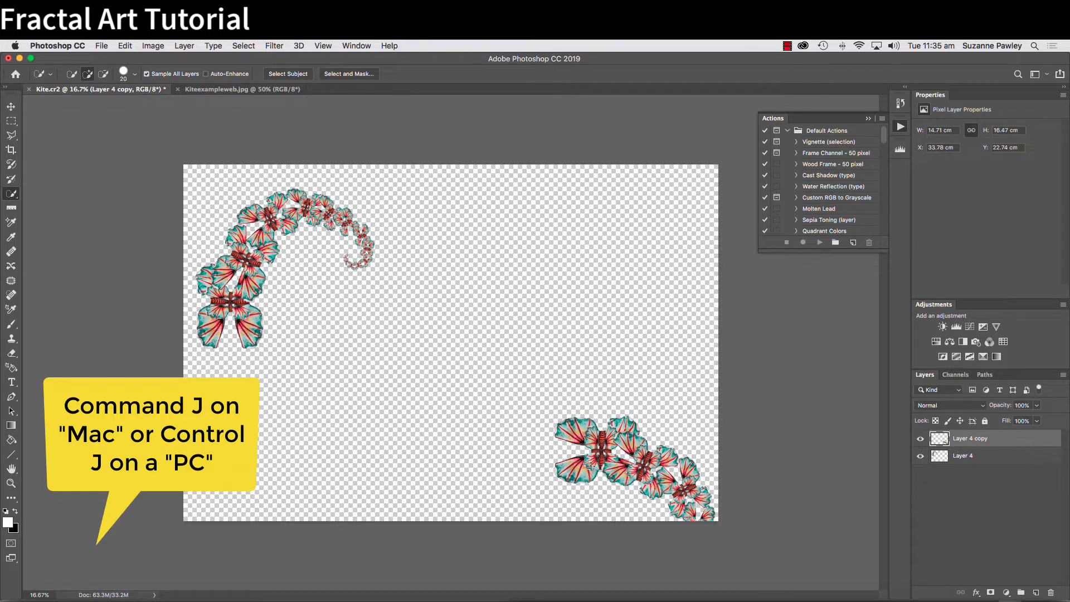
Step: Duplicate Layer 4 copy and place the new spiral in the canvas's upper-right corner, rotated about 44° clockwise and cropped by the top edge
{"action": "key", "text": "super+j"}
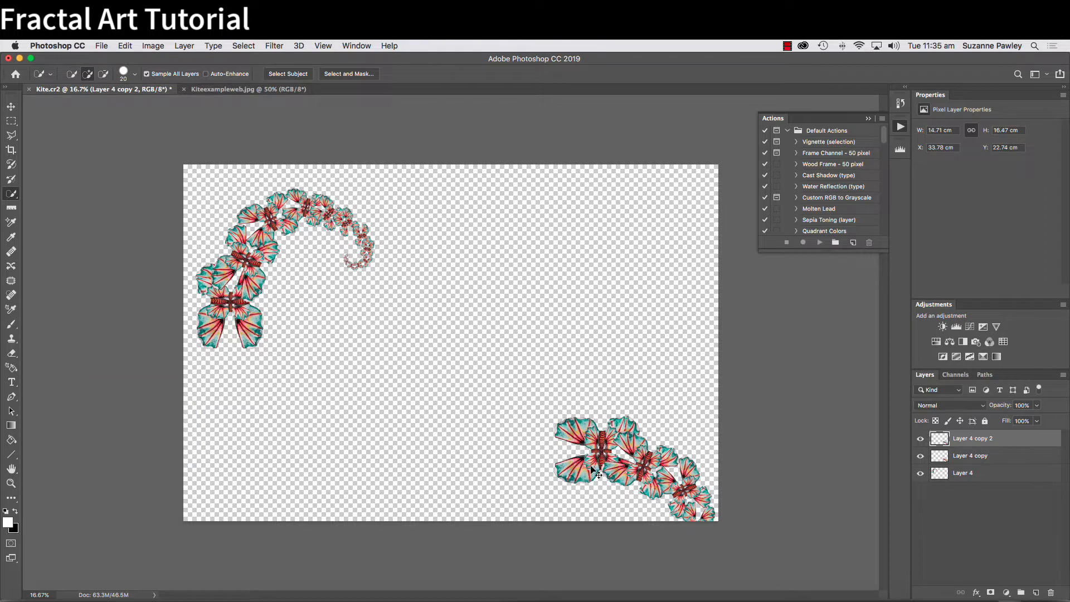
{"action": "key", "text": "super+t"}
{"action": "left_click_drag", "start_coordinate": [621, 484], "coordinate": [514, 260]}
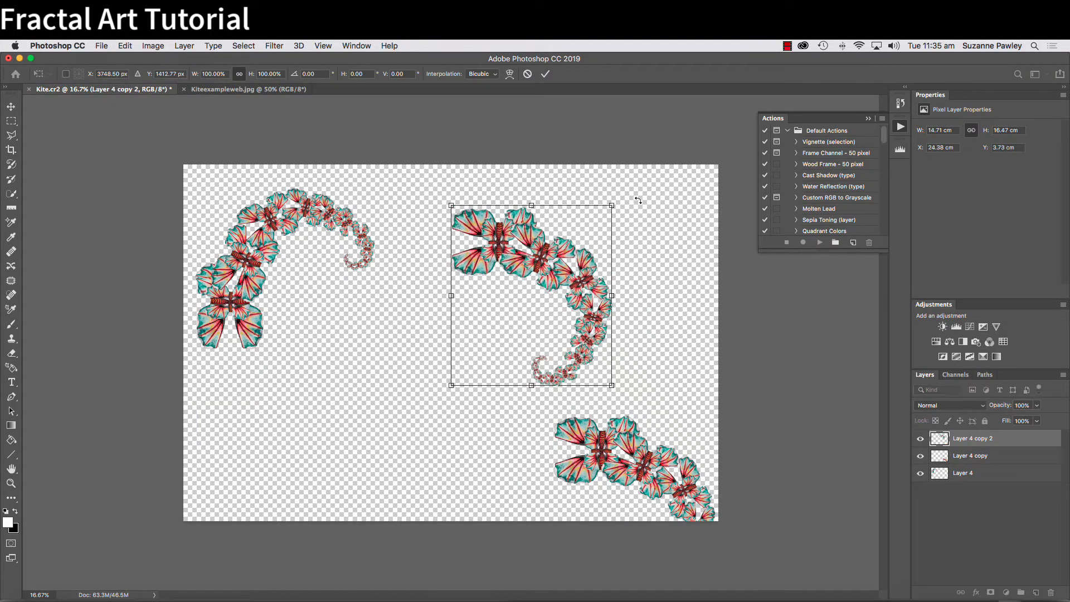
{"action": "left_click_drag", "start_coordinate": [639, 200], "coordinate": [644, 377]}
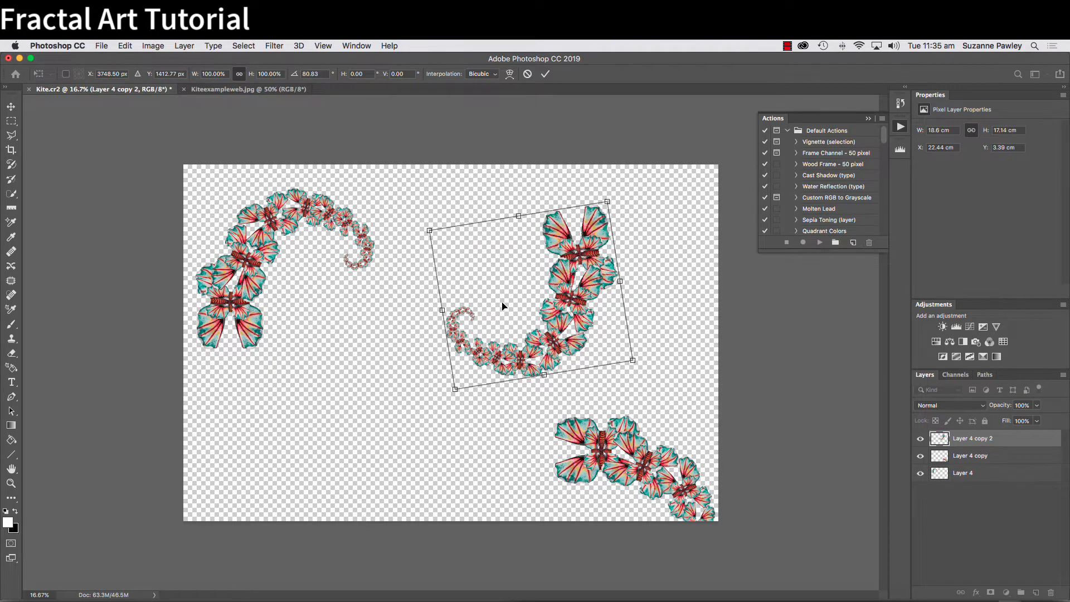
{"action": "left_click_drag", "start_coordinate": [503, 306], "coordinate": [594, 236]}
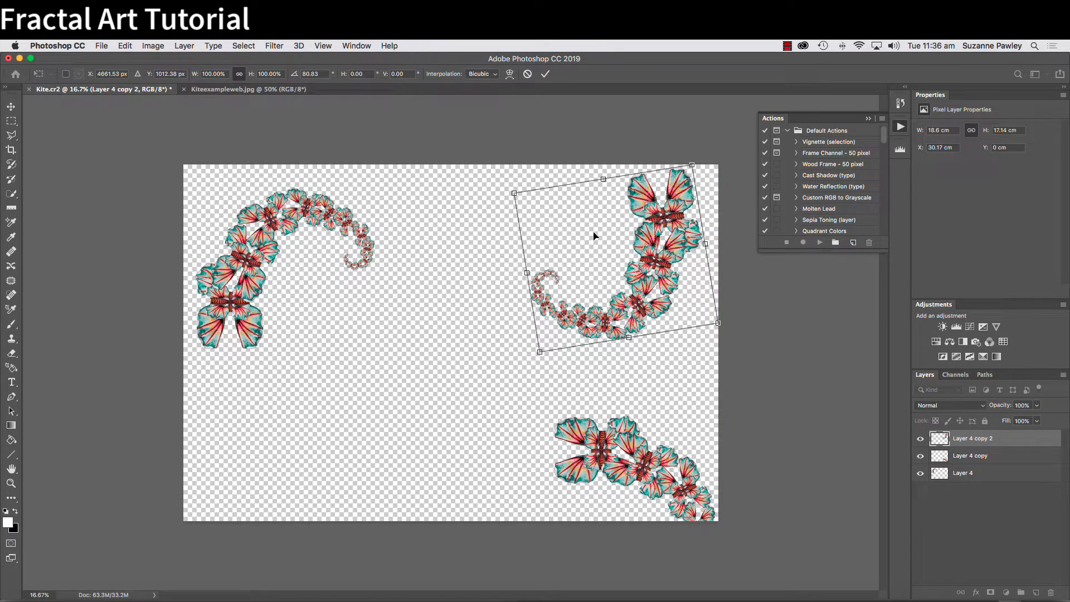
{"action": "left_click_drag", "start_coordinate": [595, 237], "coordinate": [592, 217]}
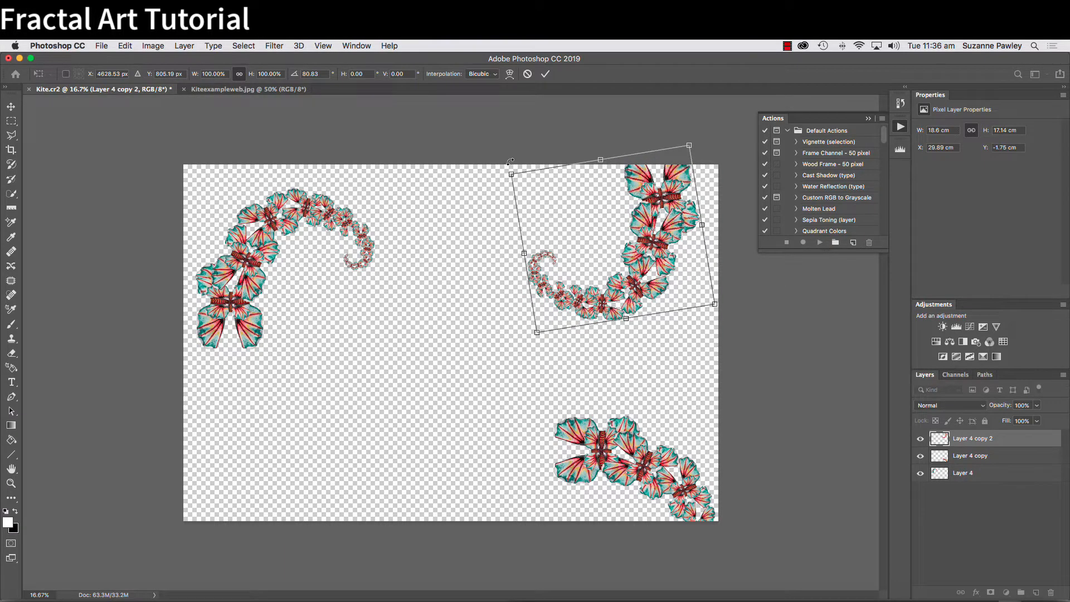
{"action": "left_click_drag", "start_coordinate": [510, 162], "coordinate": [484, 241]}
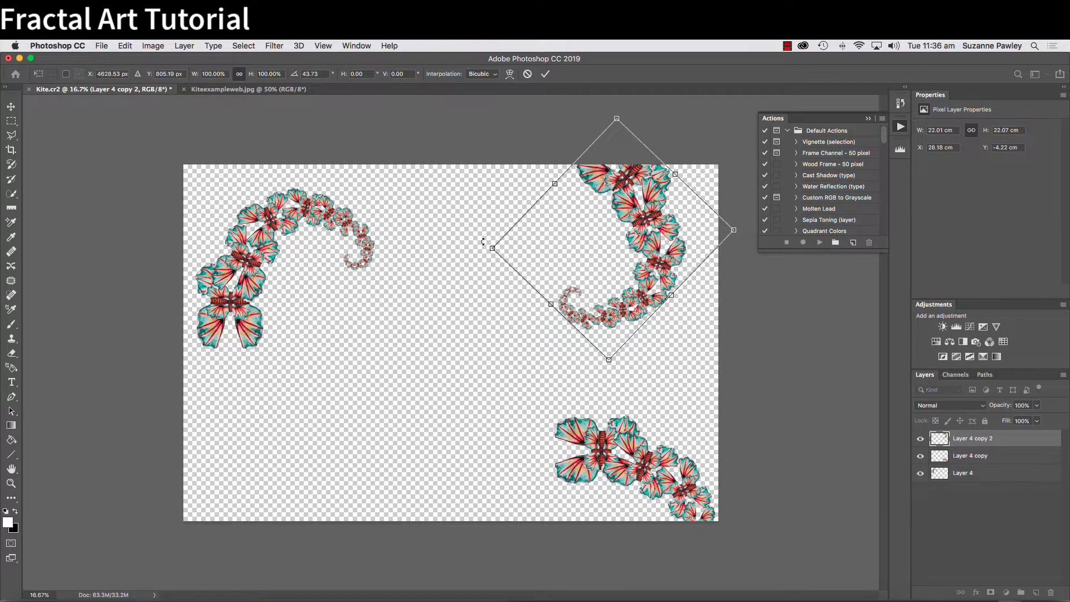
{"action": "key", "text": "Return"}
{"action": "key", "text": "w"}
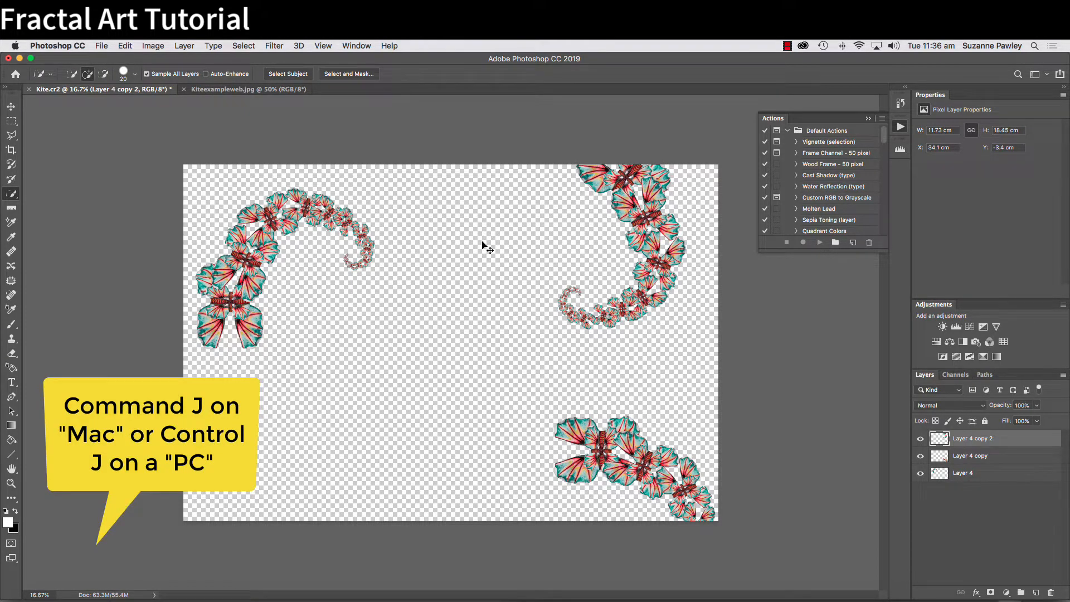
Step: Duplicate Layer 4 copy 2 and place the new spiral in the canvas's lower-left area, rotated about 61° clockwise
{"action": "key", "text": "super+j"}
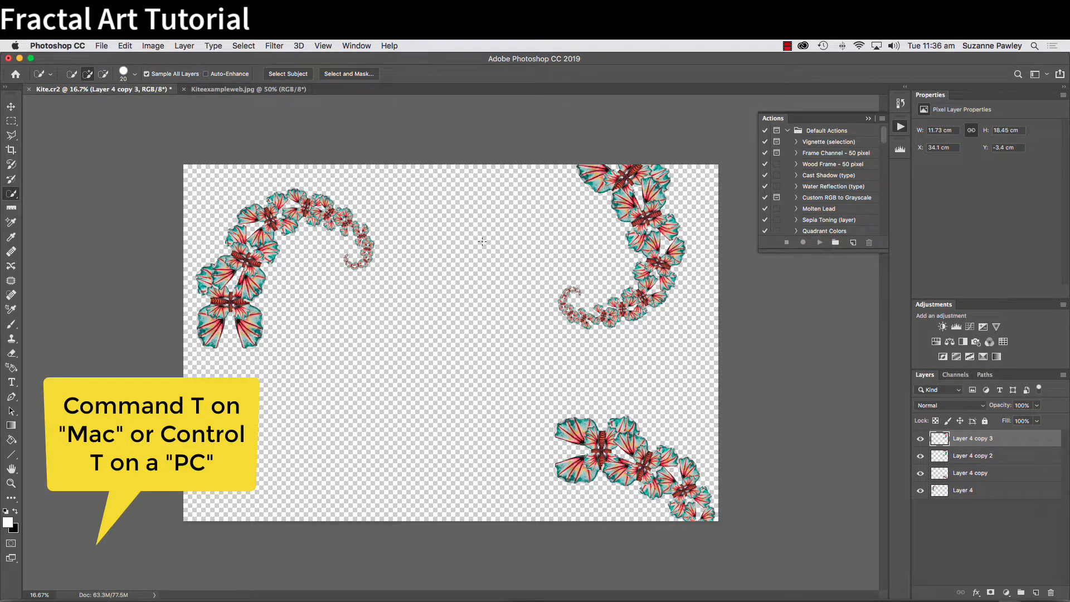
{"action": "key", "text": "super+t"}
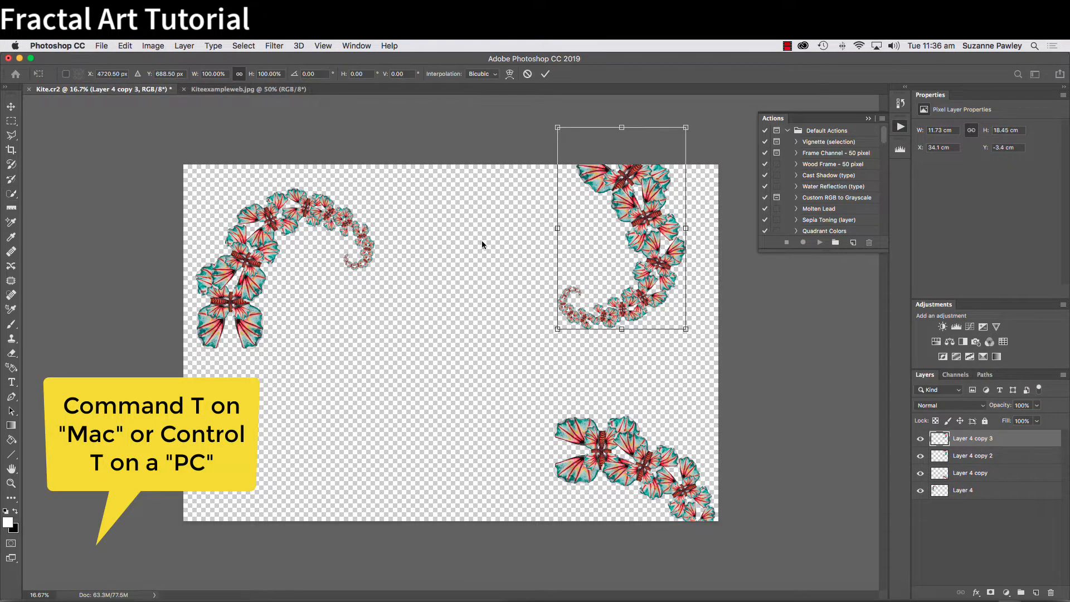
{"action": "left_click_drag", "start_coordinate": [621, 242], "coordinate": [321, 405]}
{"action": "left_click_drag", "start_coordinate": [386, 307], "coordinate": [452, 423]}
{"action": "left_click_drag", "start_coordinate": [284, 416], "coordinate": [337, 405]}
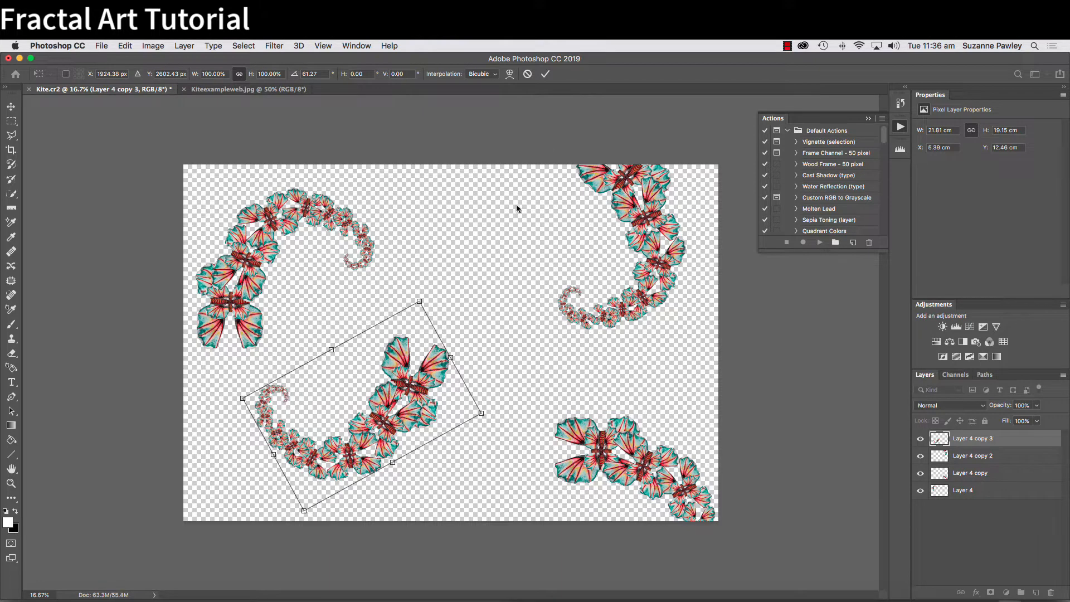
{"action": "key", "text": "Return"}
{"action": "key", "text": "w"}
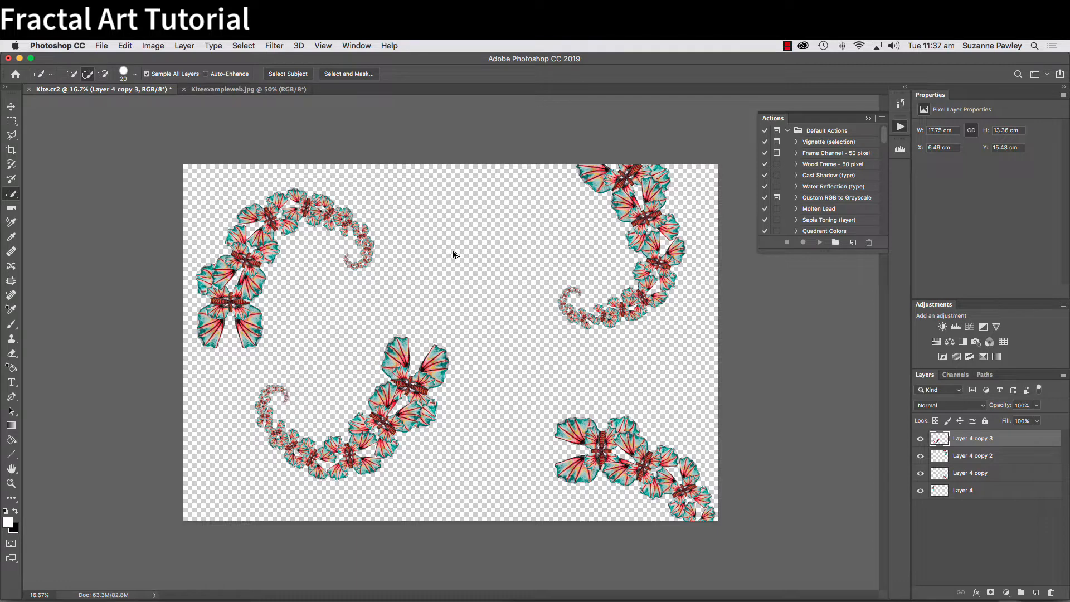
Step: Stamp all four visible spirals into one new merged layer and move Layer 4 to the top of the layer stack
{"action": "key", "text": "super+alt+shift+e"}
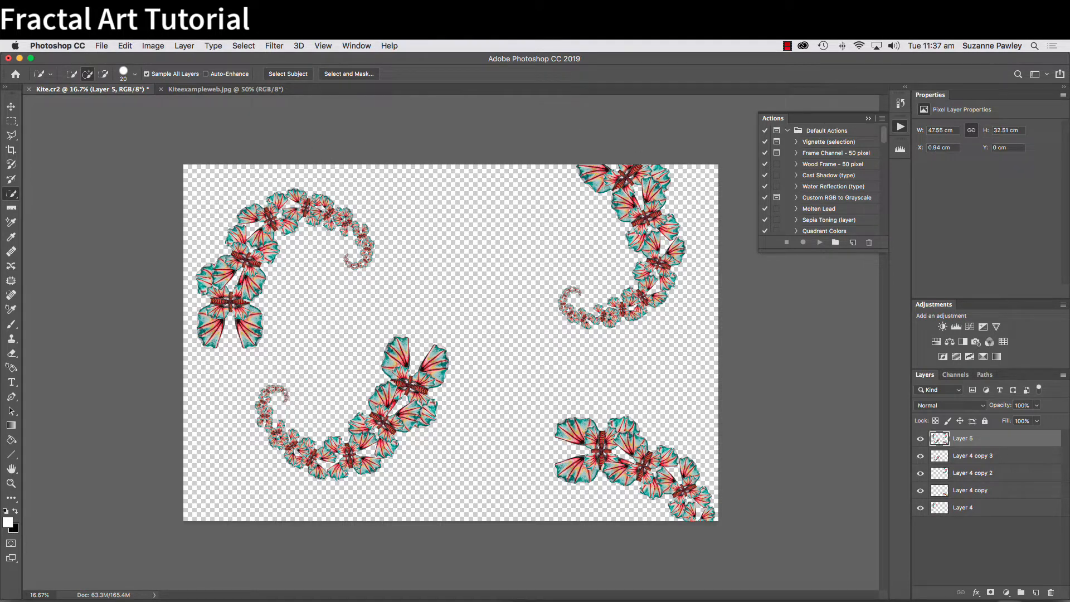
{"action": "left_click", "coordinate": [965, 508]}
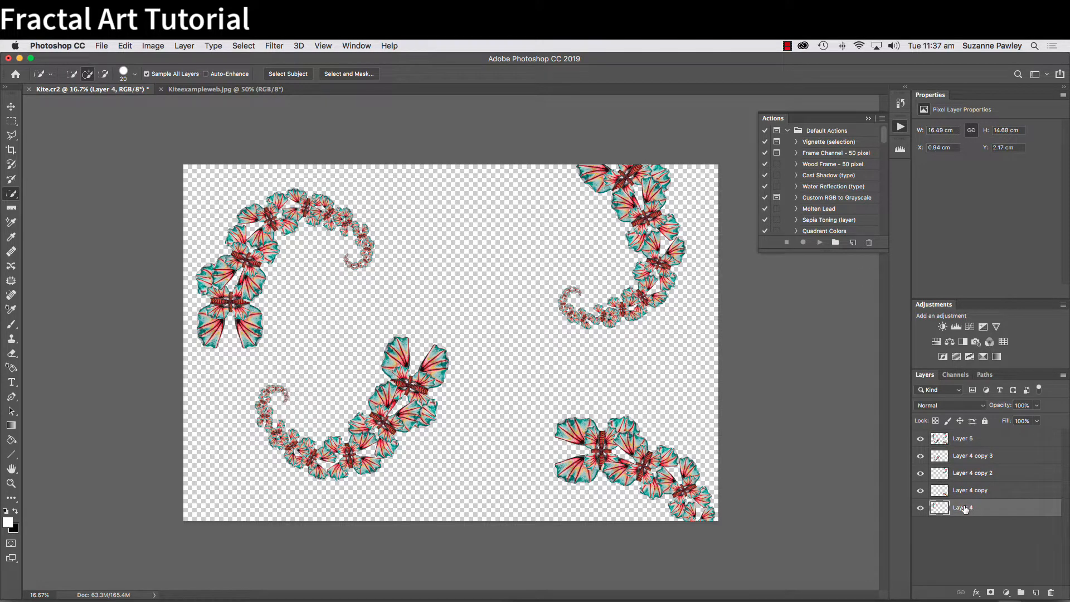
{"action": "left_click_drag", "start_coordinate": [965, 509], "coordinate": [964, 435]}
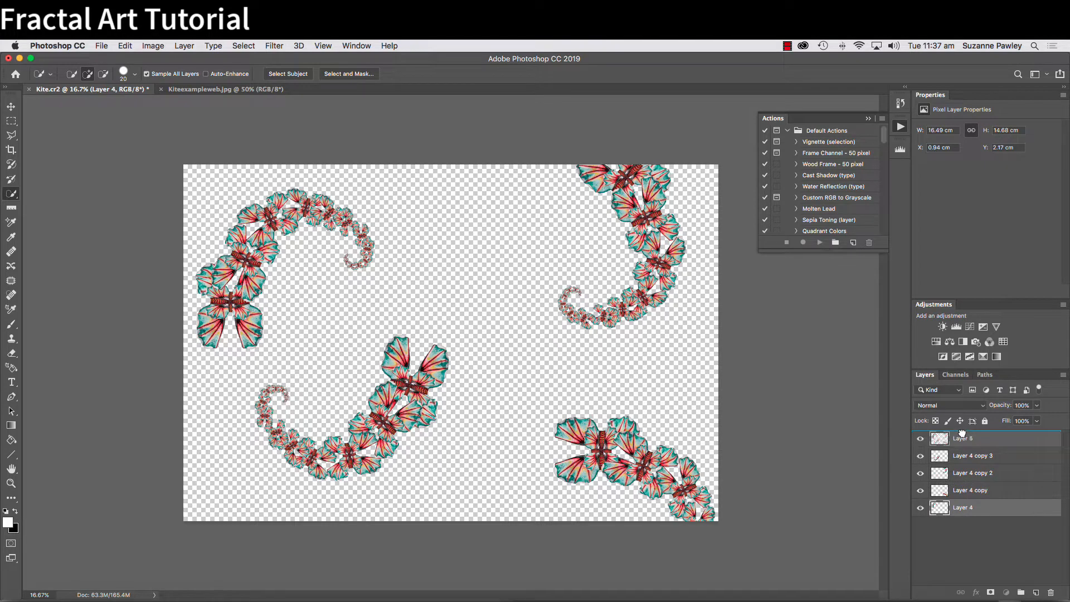
{"action": "left_click_drag", "start_coordinate": [962, 433], "coordinate": [965, 436]}
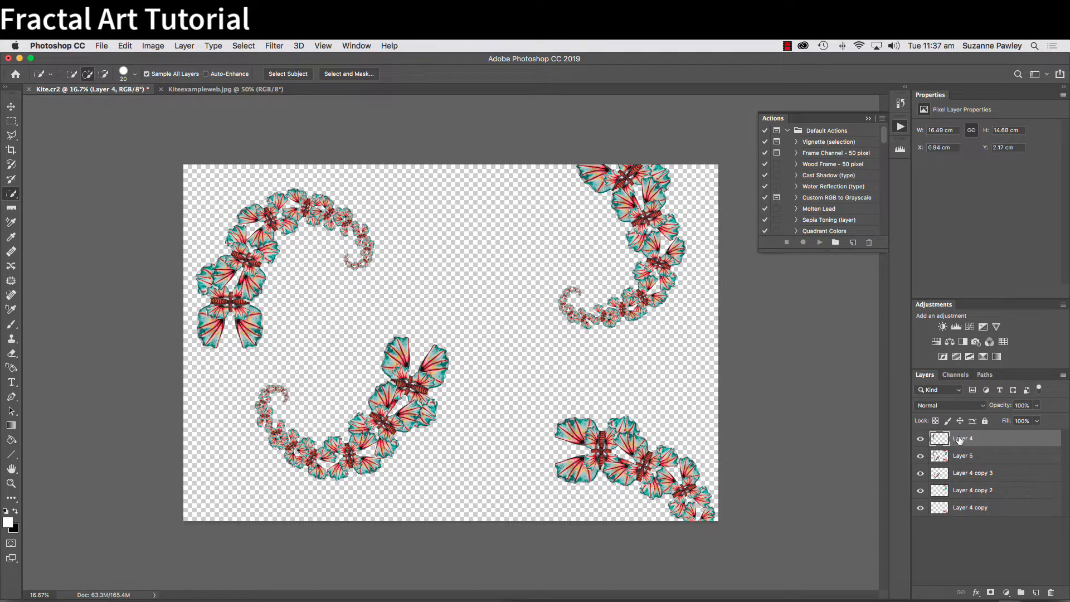
Step: Rename Layer 4 as "spiral"
{"action": "double_click", "coordinate": [959, 438]}
{"action": "type", "text": "spiral"}
{"action": "key", "text": "Return"}
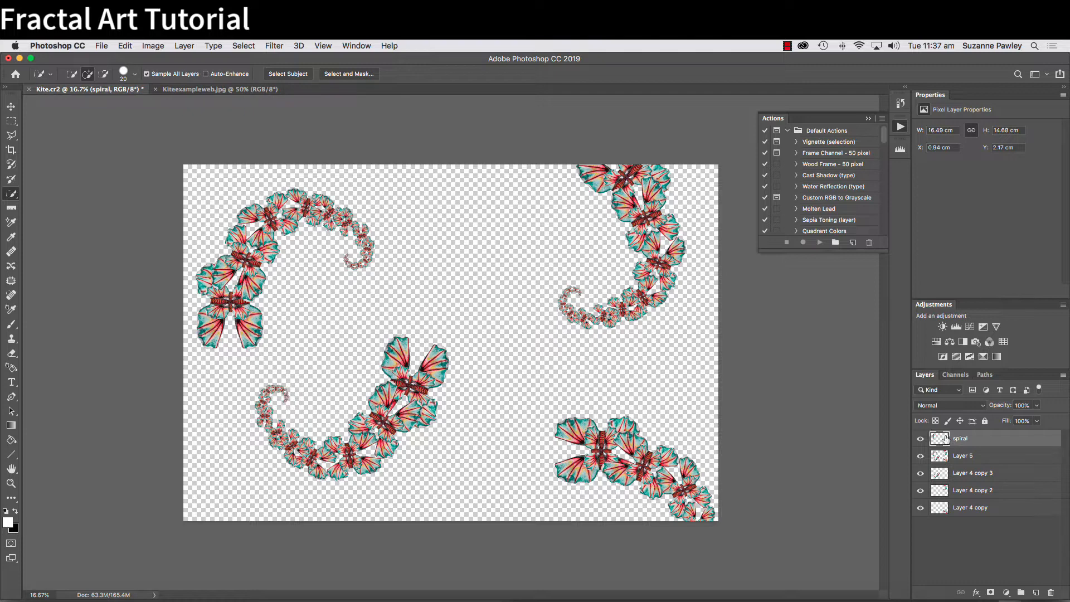
Step: Transform the spiral layer to about 45% size, rotated about 80° clockwise, and place it just beside the upper-left spiral's curled tip
{"action": "key", "text": "super+t"}
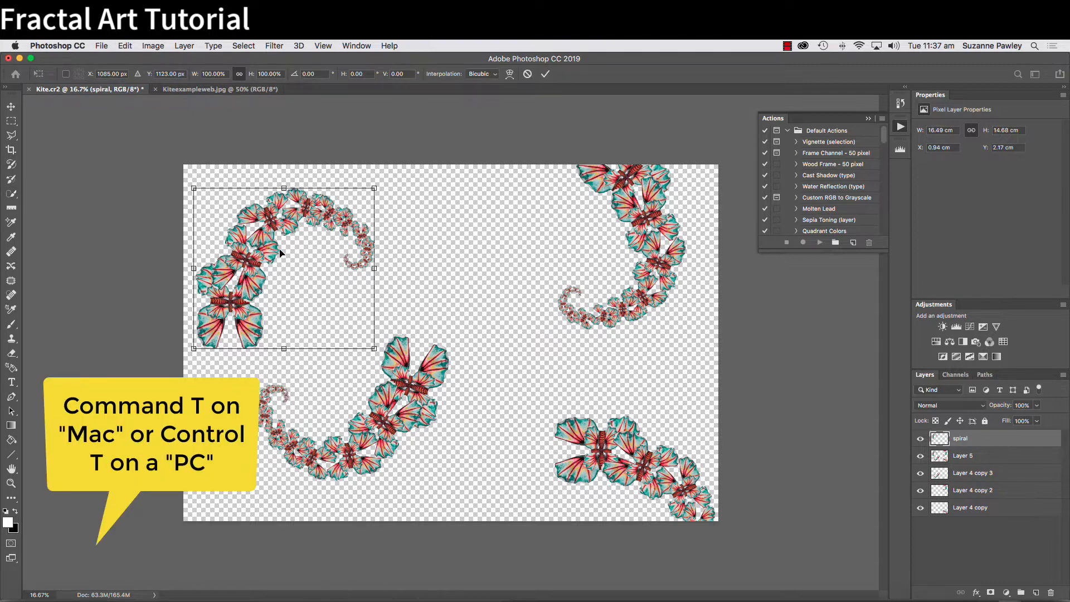
{"action": "left_click_drag", "start_coordinate": [284, 250], "coordinate": [438, 255]}
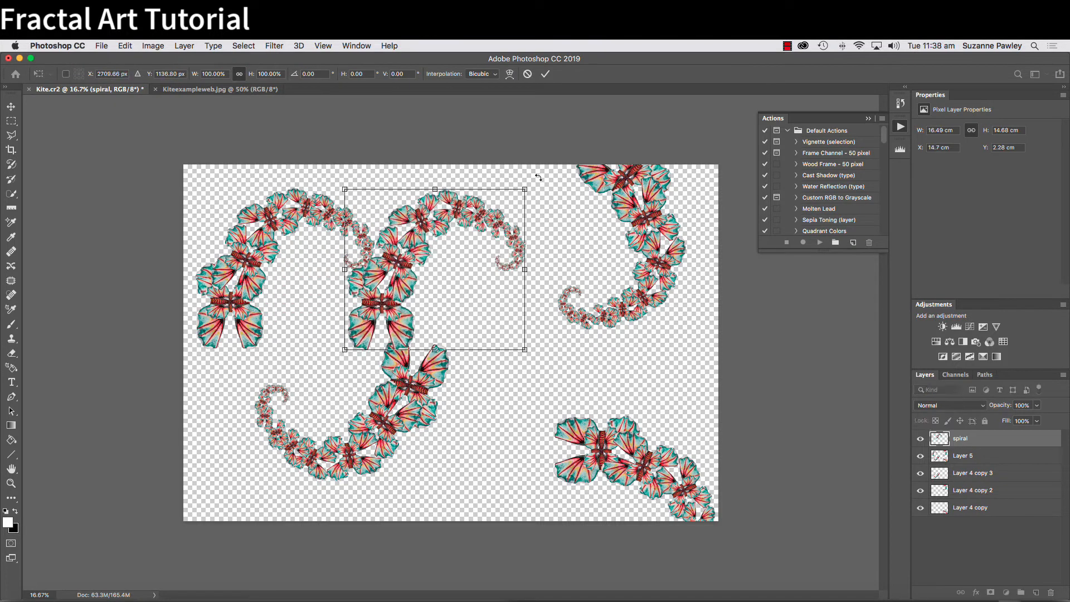
{"action": "left_click_drag", "start_coordinate": [537, 177], "coordinate": [554, 368]}
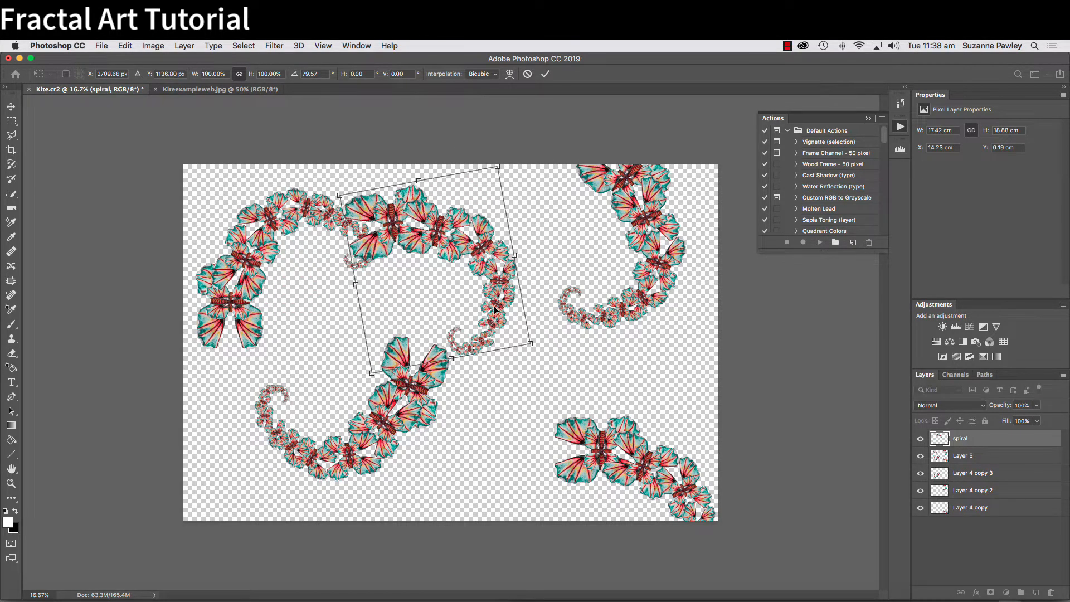
{"action": "left_click_drag", "start_coordinate": [495, 307], "coordinate": [514, 320]}
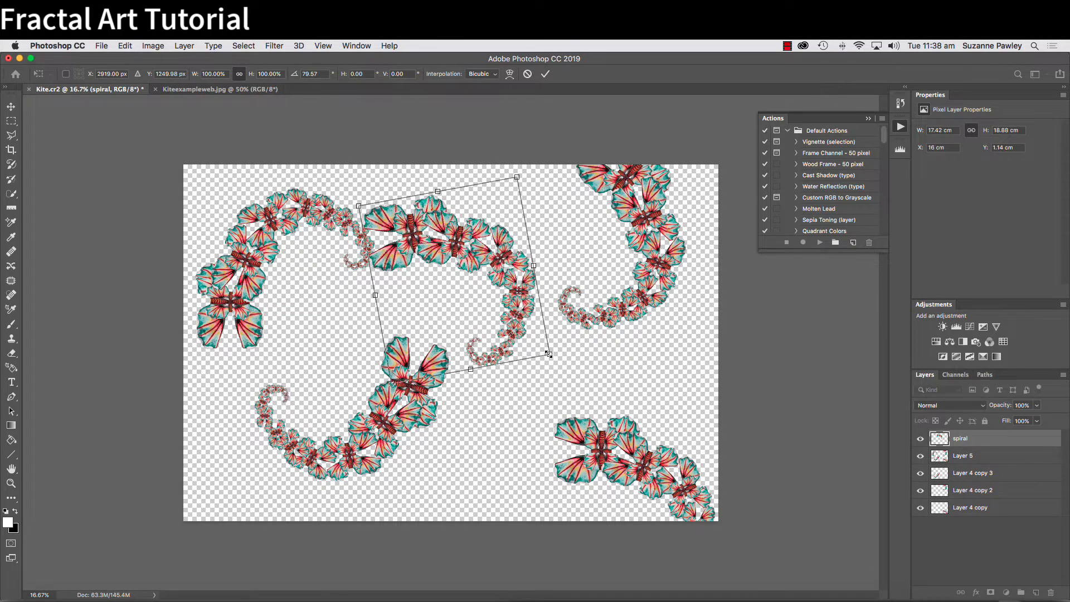
{"action": "left_click_drag", "start_coordinate": [548, 353], "coordinate": [458, 254]}
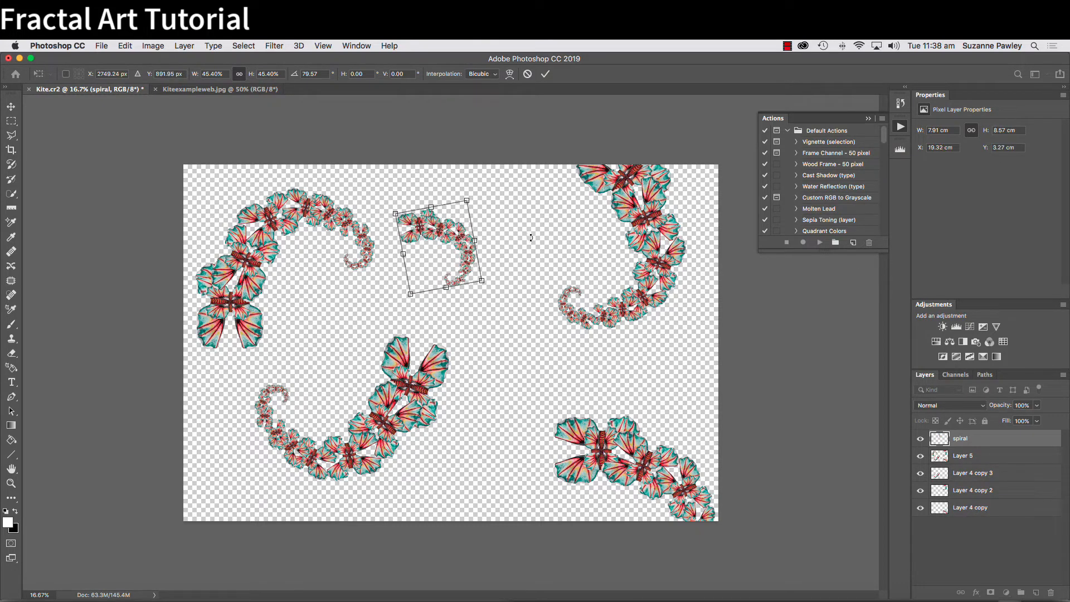
{"action": "key", "text": "Return"}
{"action": "key", "text": "w"}
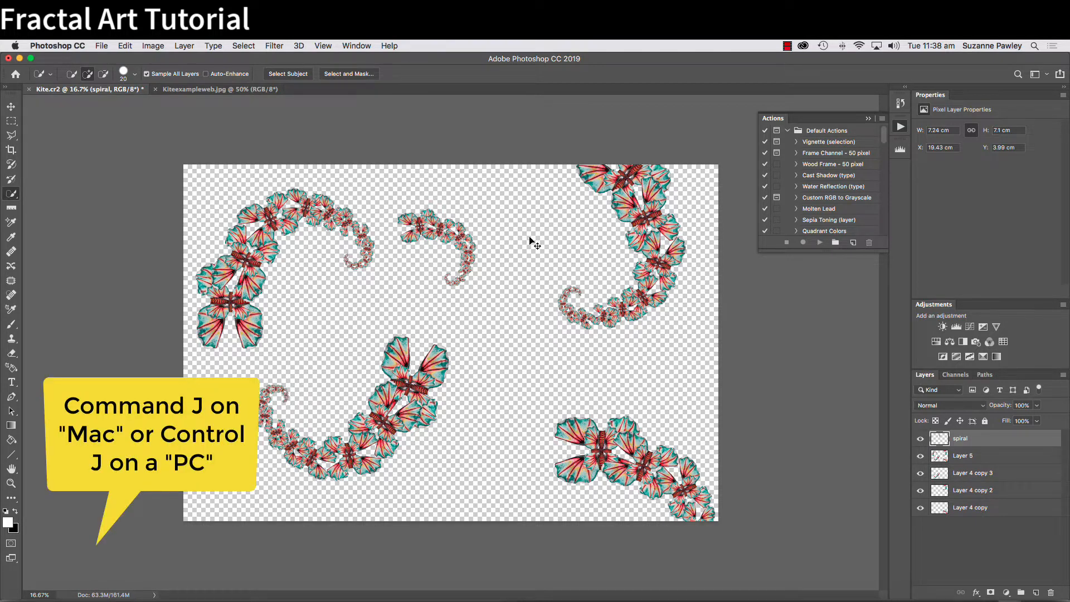
Step: Duplicate the spiral layer, rotate the copy about 31.5° clockwise, and move it so both curled tips overlap
{"action": "key", "text": "super+j"}
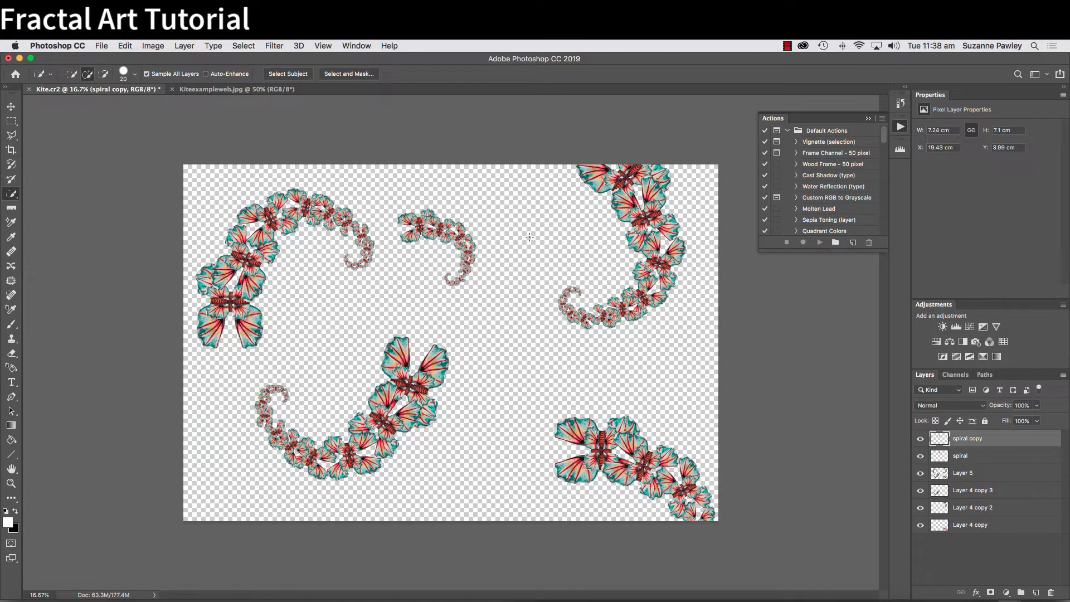
{"action": "key", "text": "super+t"}
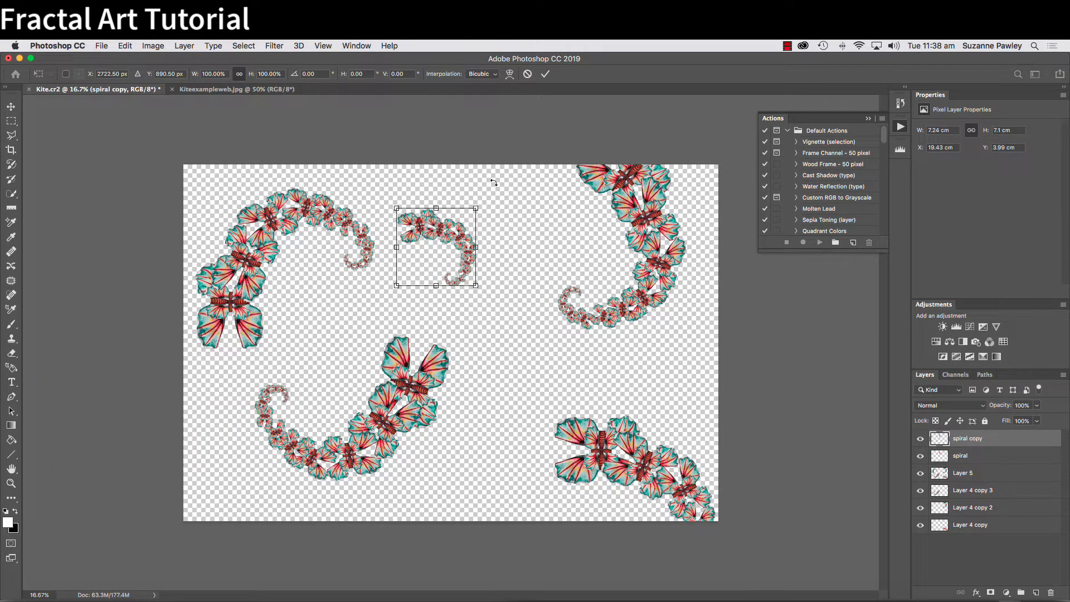
{"action": "key", "text": "super+plus"}
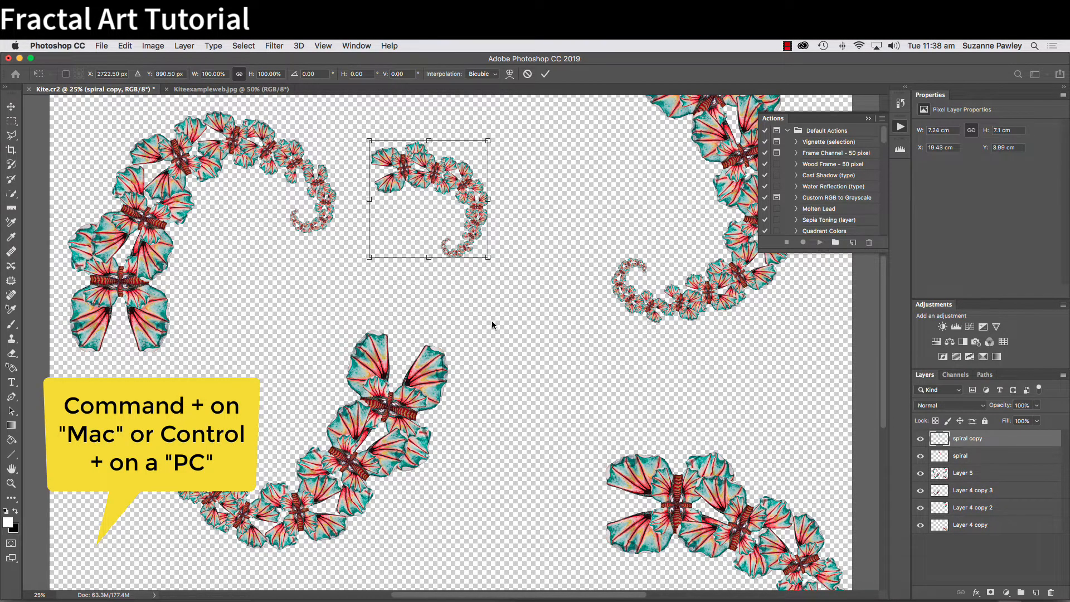
{"action": "key", "text": "super+plus"}
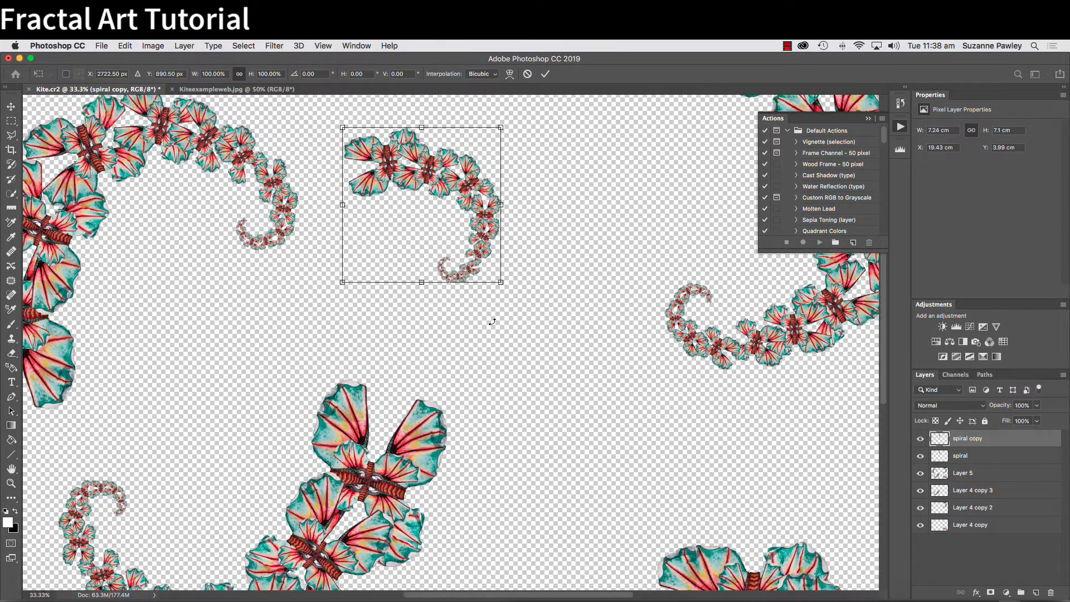
{"action": "scroll", "coordinate": [492, 321], "scroll_direction": "up", "scroll_amount": 2}
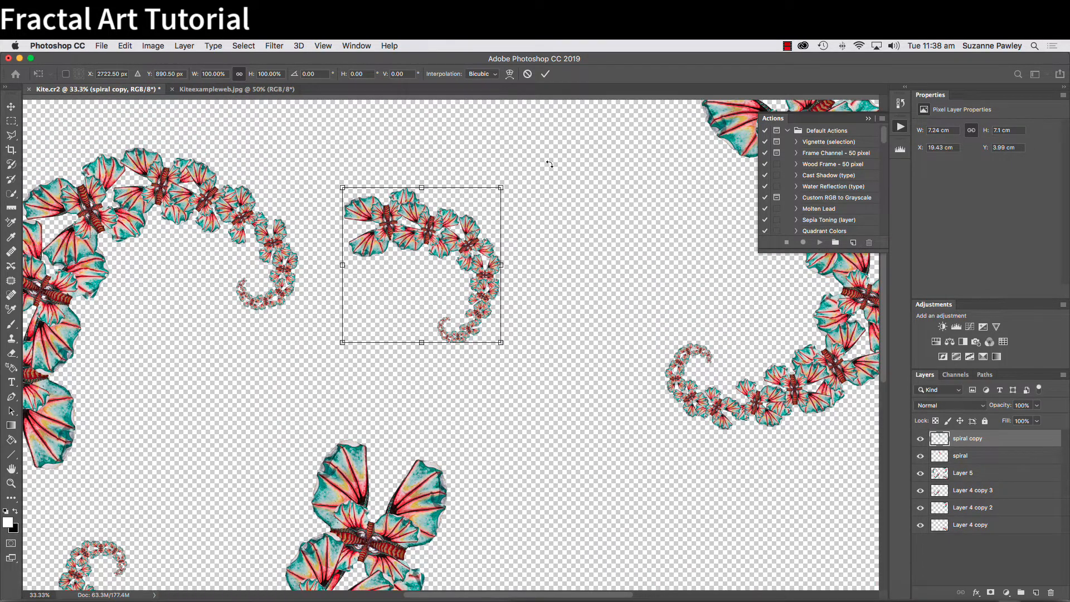
{"action": "left_click_drag", "start_coordinate": [509, 177], "coordinate": [553, 233]}
{"action": "left_click_drag", "start_coordinate": [476, 257], "coordinate": [509, 248]}
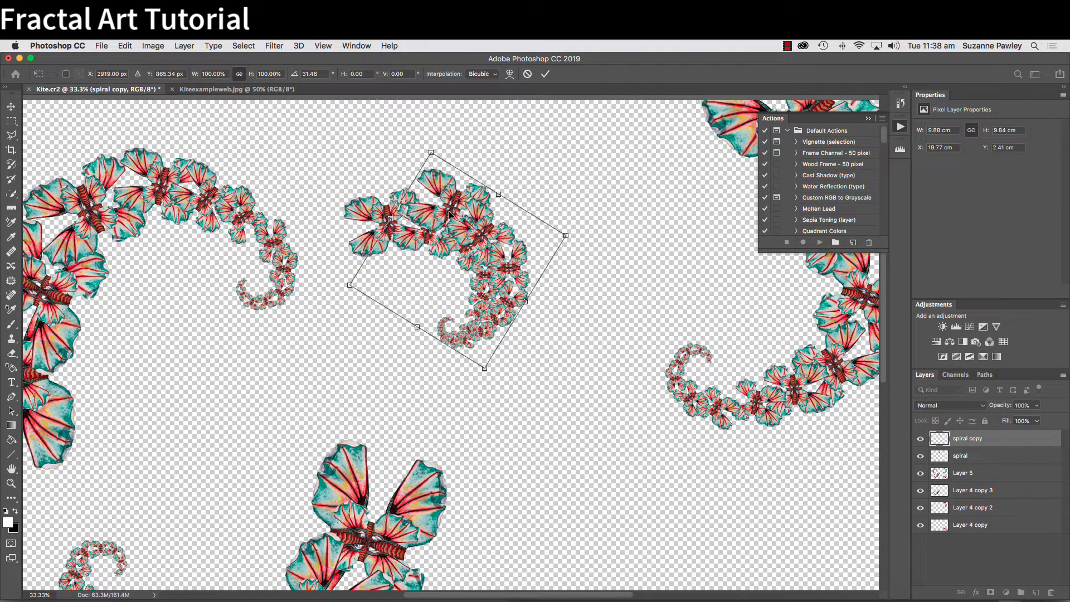
{"action": "key", "text": "Return"}
{"action": "key", "text": "w"}
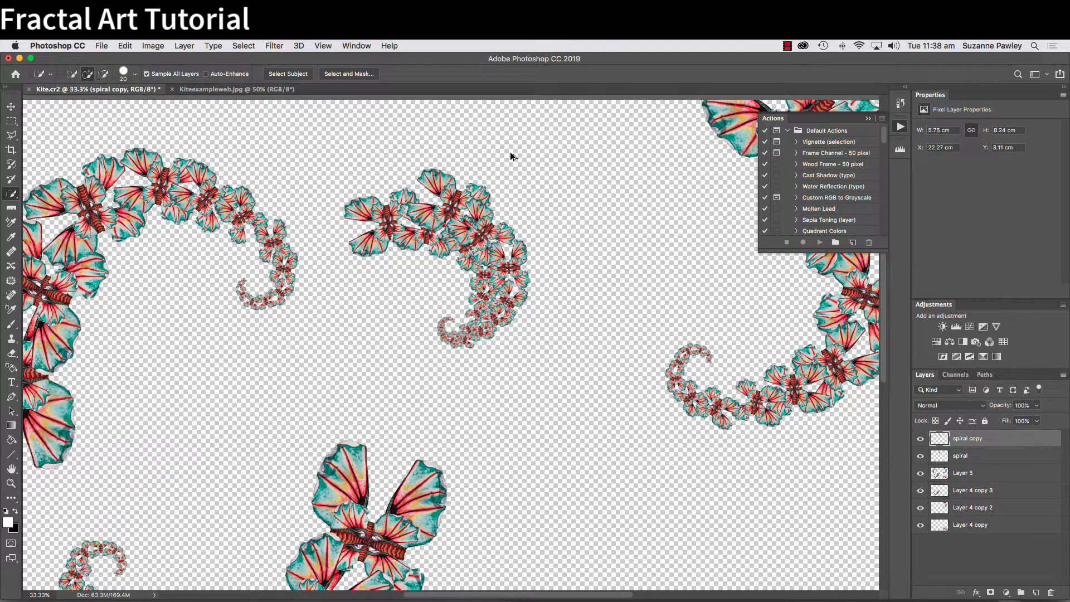
Step: Repeat the rotation on successive new duplicates up to spiral copy 24, building a dense, full circle of spirals around the curled tip
{"action": "key", "text": "super+alt+shift+t"}
{"action": "key", "text": "super+alt+shift+t"}
{"action": "key", "text": "super+alt+shift+t"}
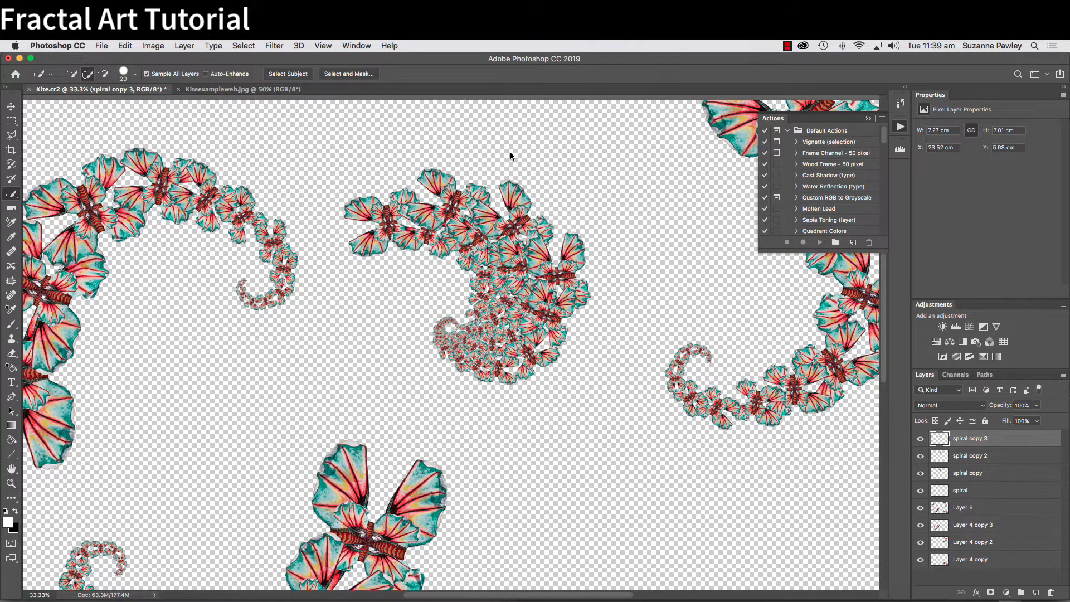
{"action": "key", "text": "super+alt+shift+t"}
{"action": "key", "text": "super+alt+shift+t"}
{"action": "key", "text": "super+alt+shift+t"}
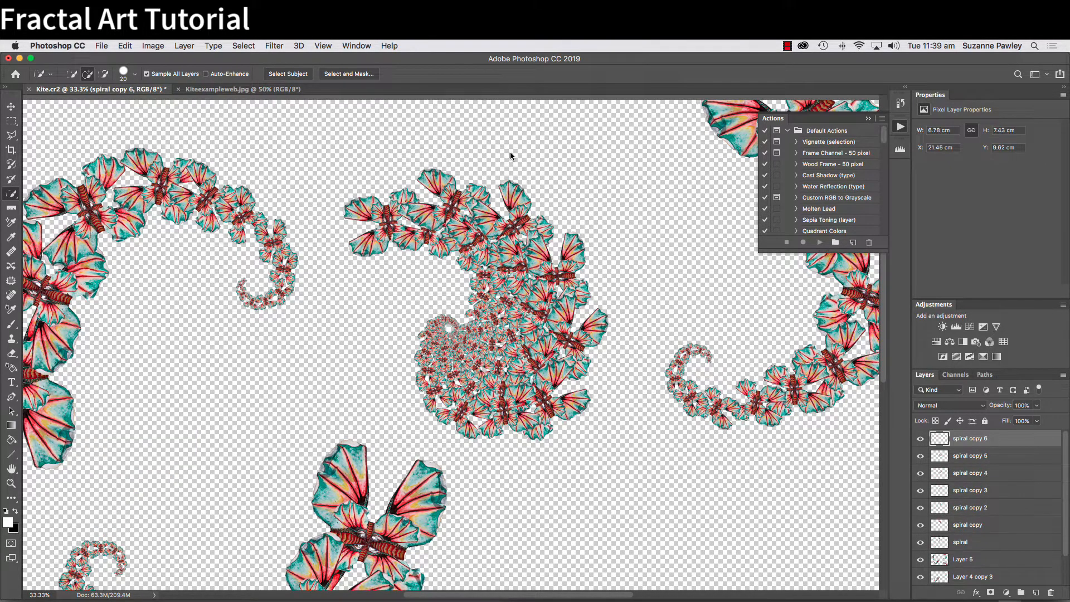
{"action": "key", "text": "super+alt+shift+t"}
{"action": "key", "text": "super+alt+shift+t"}
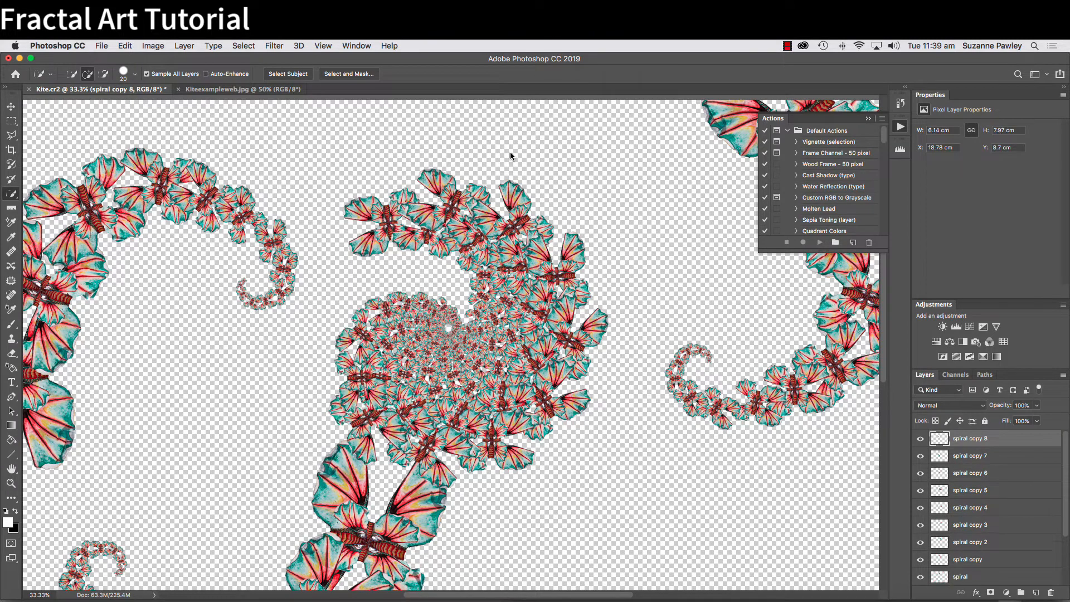
{"action": "key", "text": "super+alt+shift+t"}
{"action": "key", "text": "super+alt+shift+t"}
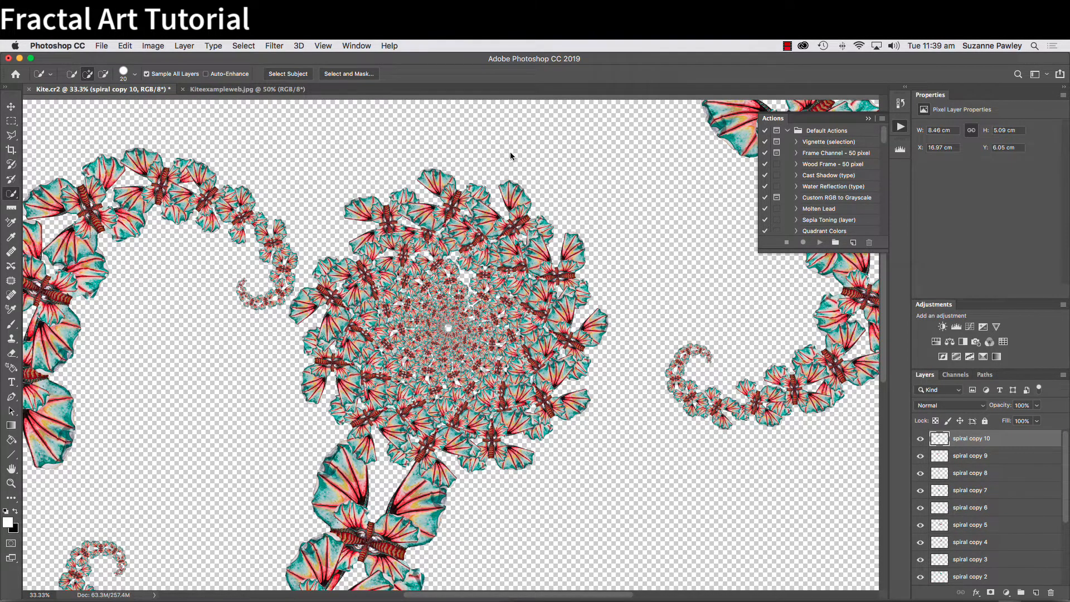
{"action": "key", "text": "super+alt+shift+t"}
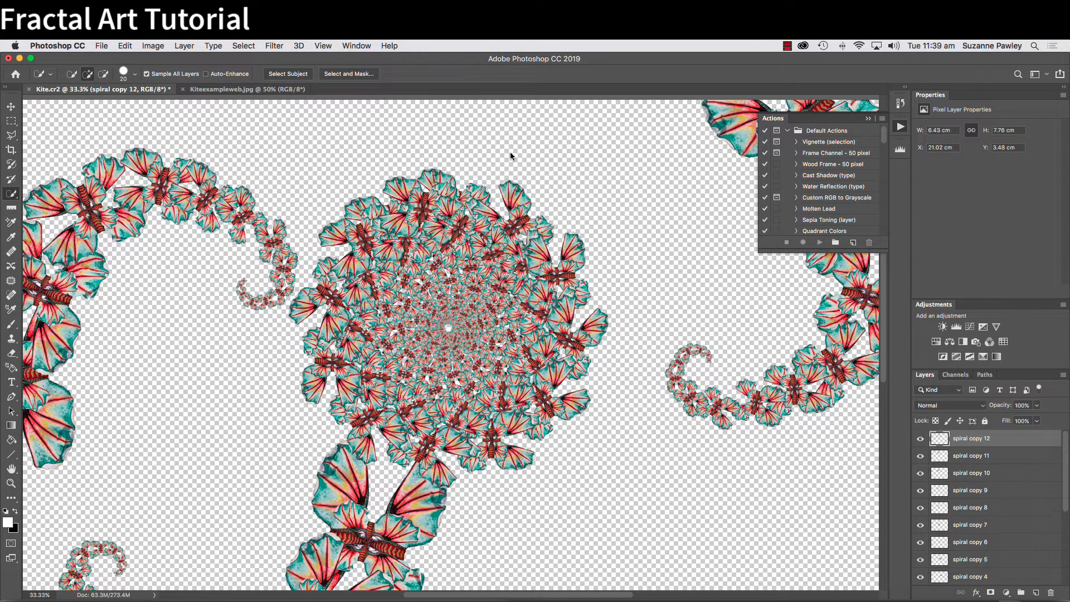
{"action": "key", "text": "super+alt+shift+t"}
{"action": "key", "text": "super+alt+shift+t"}
{"action": "key", "text": "super+alt+shift+t"}
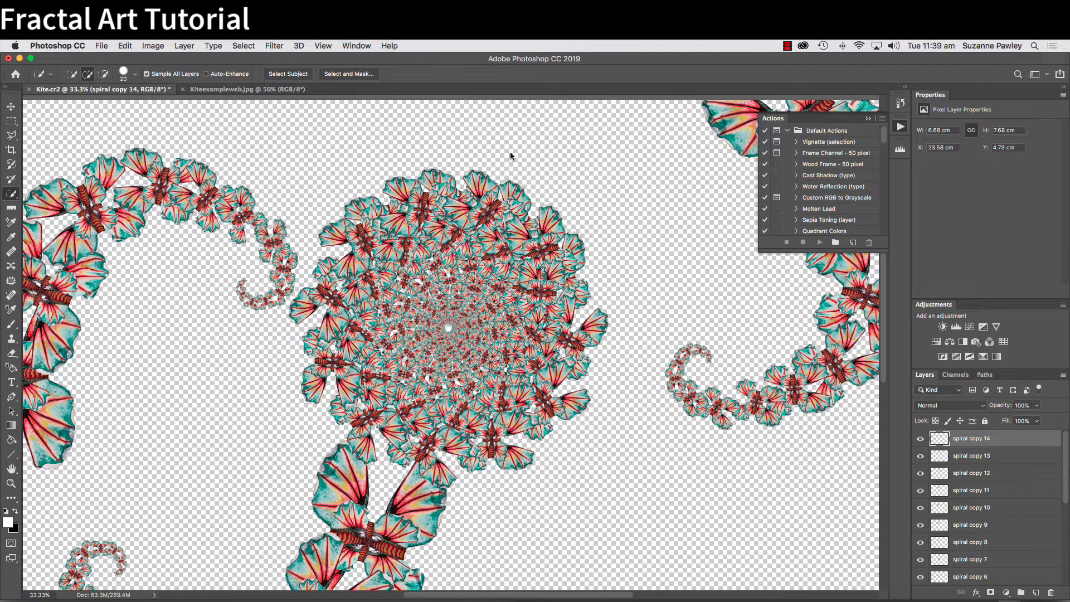
{"action": "key", "text": "super+alt+shift+t"}
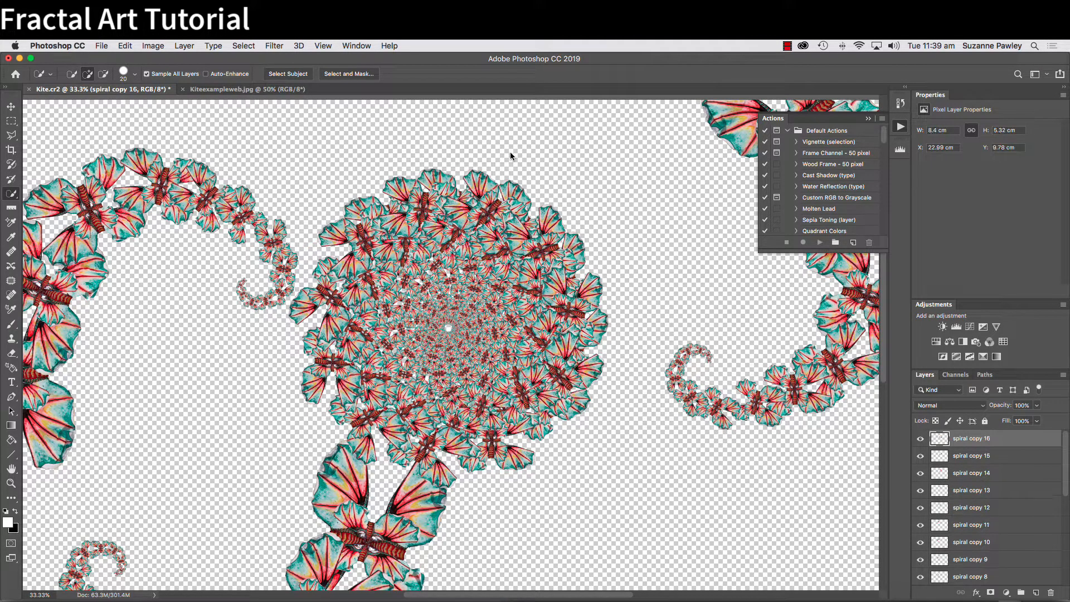
{"action": "key", "text": "super+alt+shift+t"}
{"action": "key", "text": "super+alt+shift+t"}
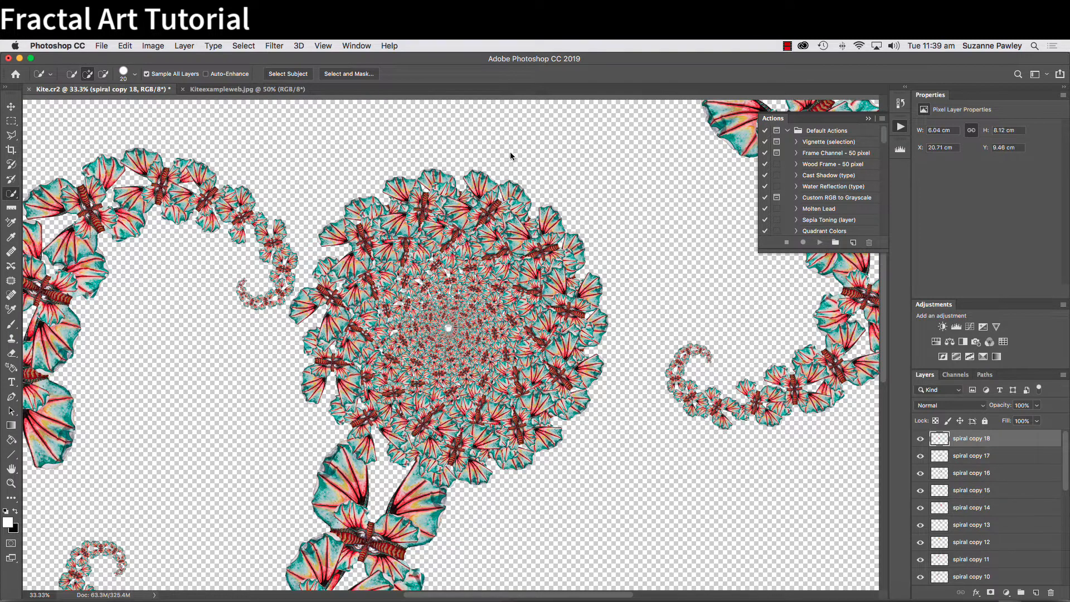
{"action": "key", "text": "super+alt+shift+t"}
{"action": "key", "text": "super+alt+shift+t"}
{"action": "key", "text": "super+alt+shift+t"}
{"action": "key", "text": "super+alt+shift+t"}
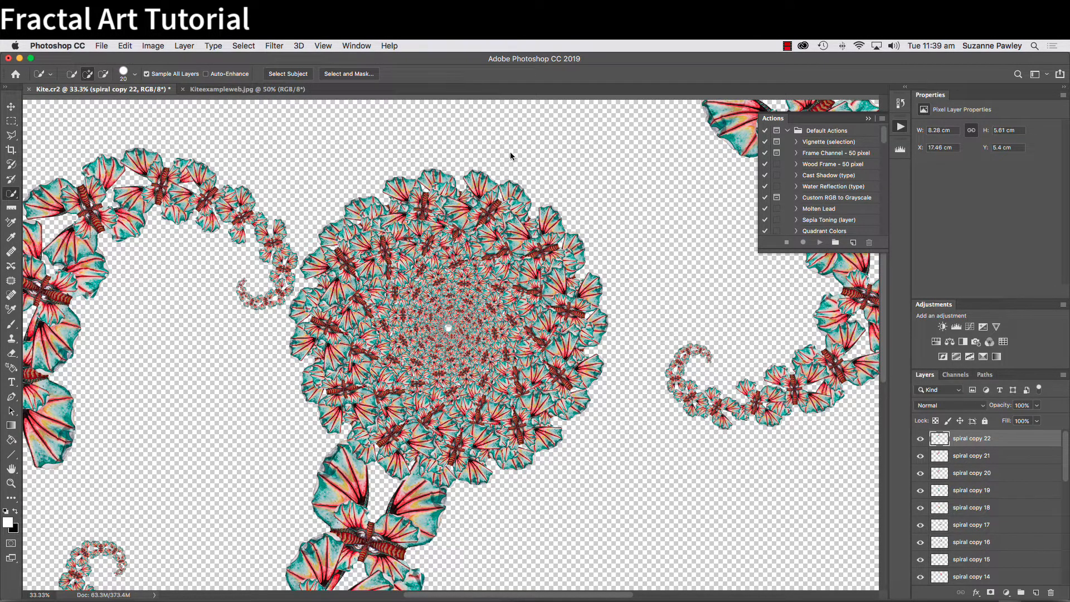
{"action": "key", "text": "super+alt+shift+t"}
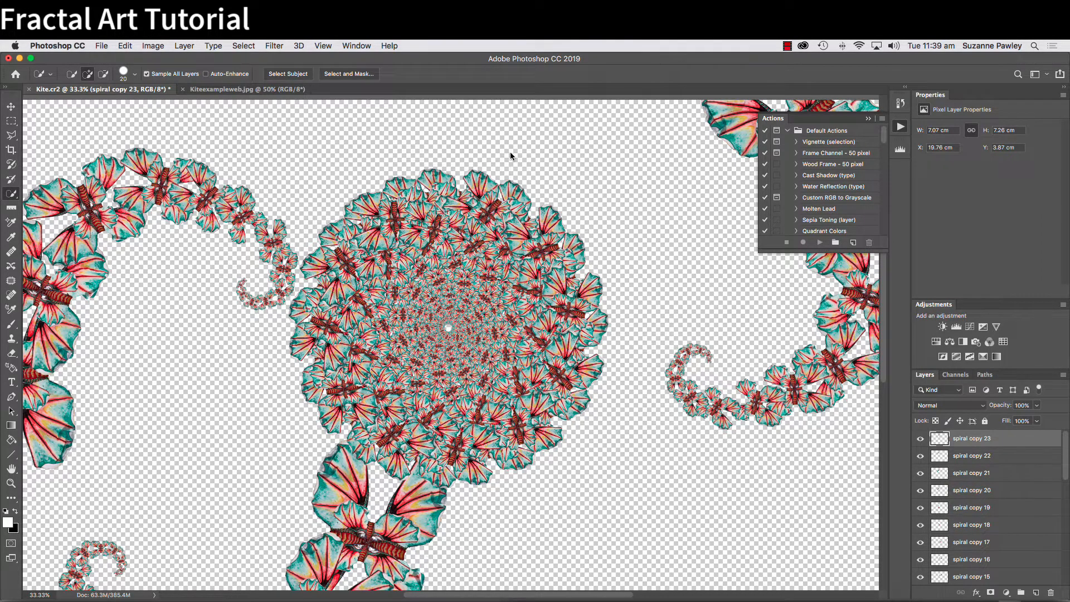
{"action": "key", "text": "super+alt+shift+t"}
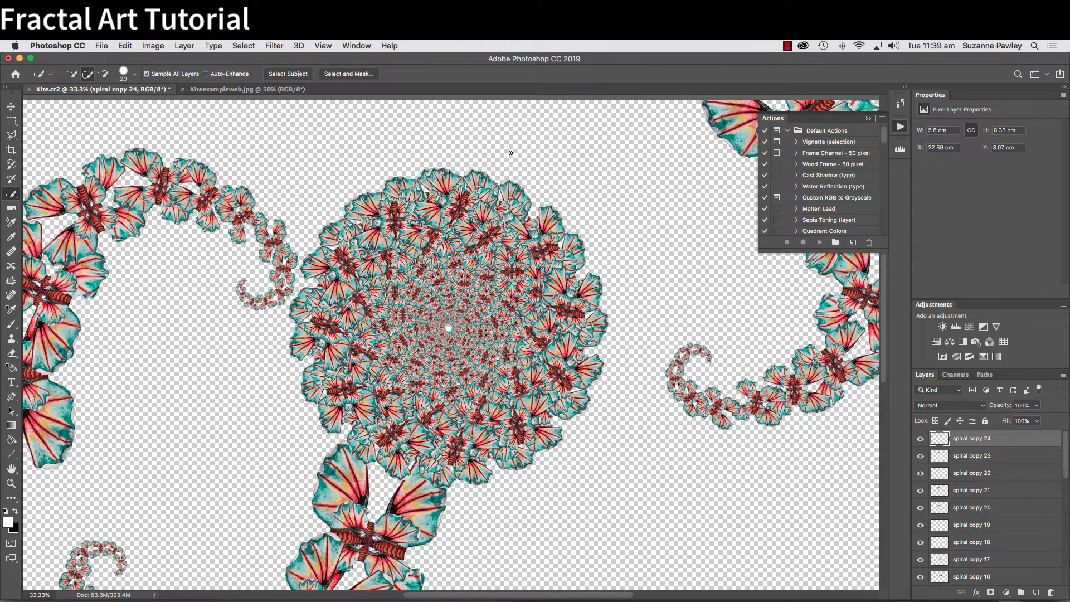
{"action": "key", "text": "super+plus"}
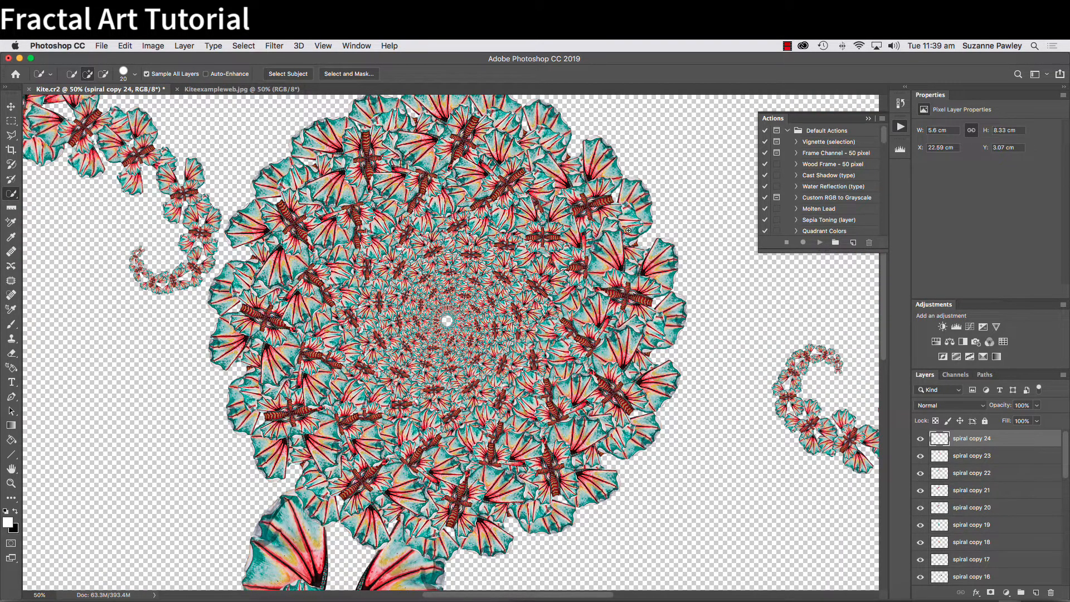
Step: Select all layers from spiral copy 24 down to spiral and put them into one group
{"action": "key", "text": "super+minus"}
{"action": "key", "text": "super+minus"}
{"action": "key", "text": "super+minus"}
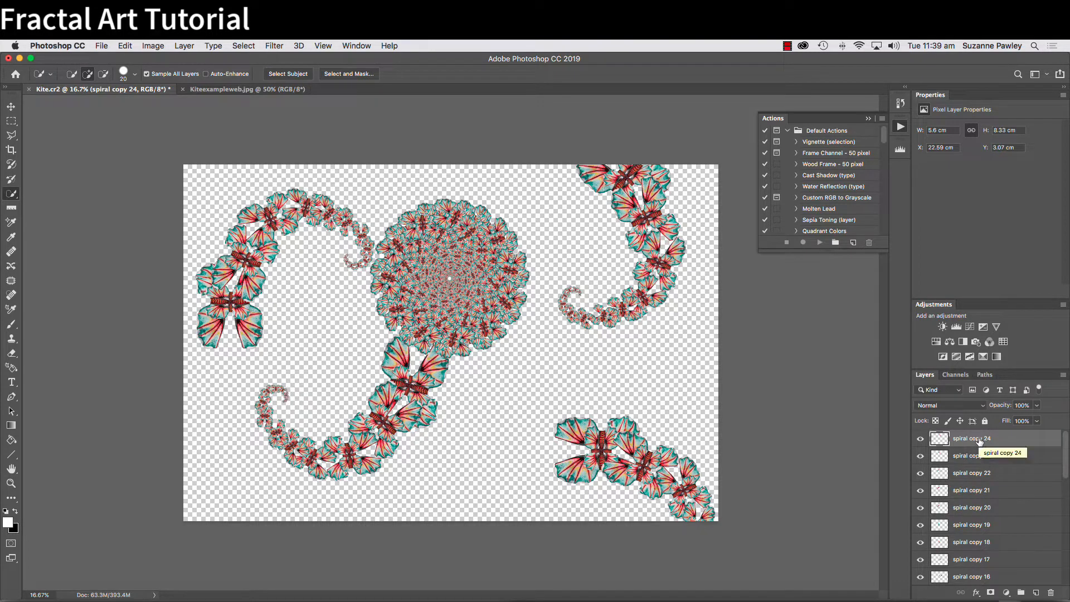
{"action": "scroll", "coordinate": [998, 521], "scroll_direction": "down", "scroll_amount": 10}
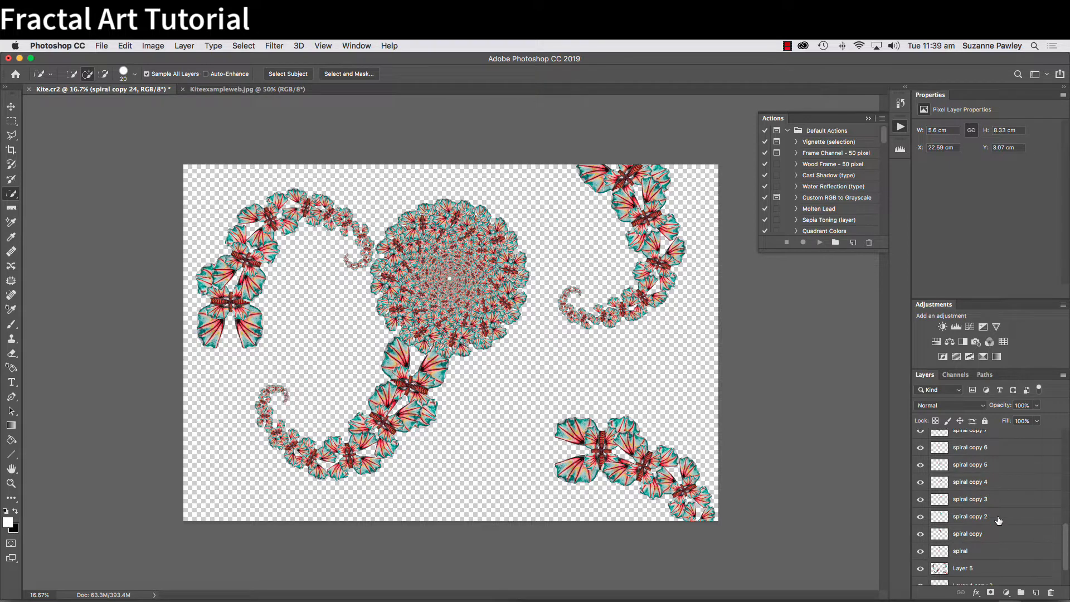
{"action": "left_click", "coordinate": [963, 551], "text": "shift"}
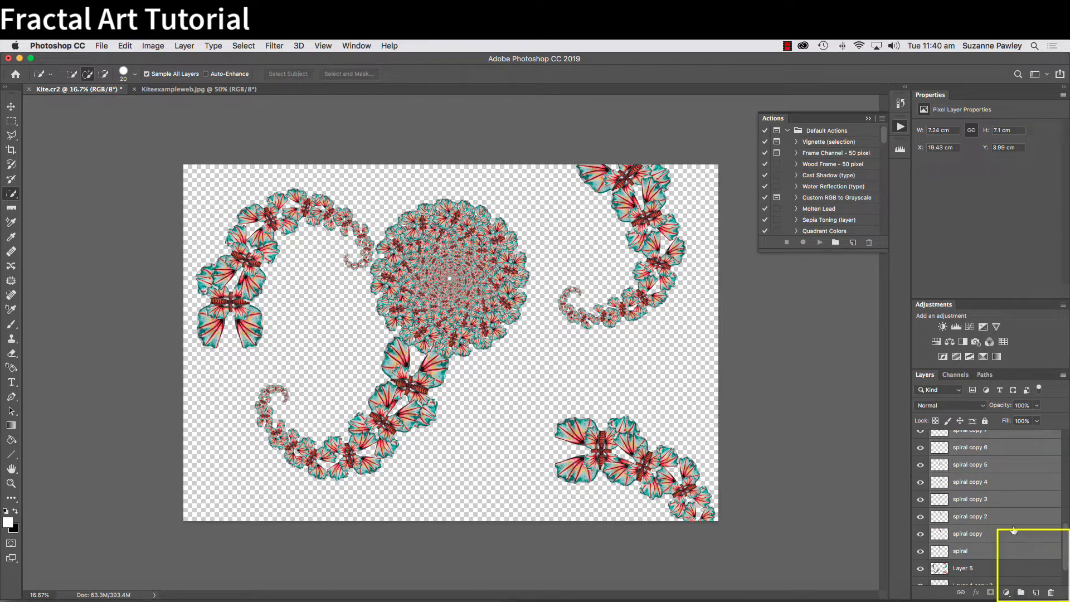
{"action": "left_click_drag", "start_coordinate": [1013, 555], "coordinate": [1022, 596]}
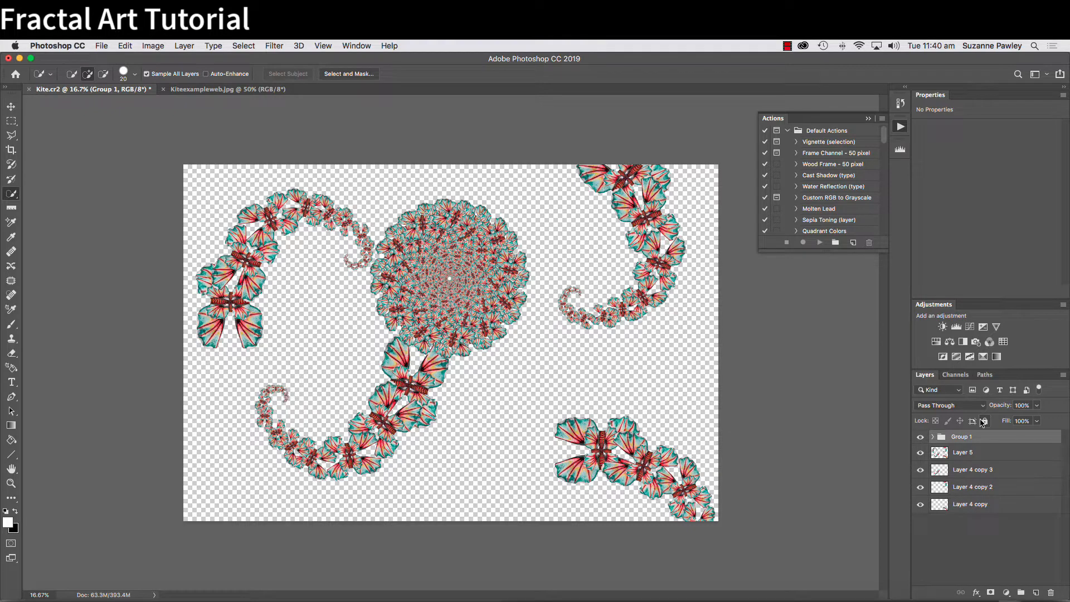
Step: Move the grouped spiral circle into the canvas's lower-left corner so that it partly extends beyond the canvas edges
{"action": "key", "text": "super+t"}
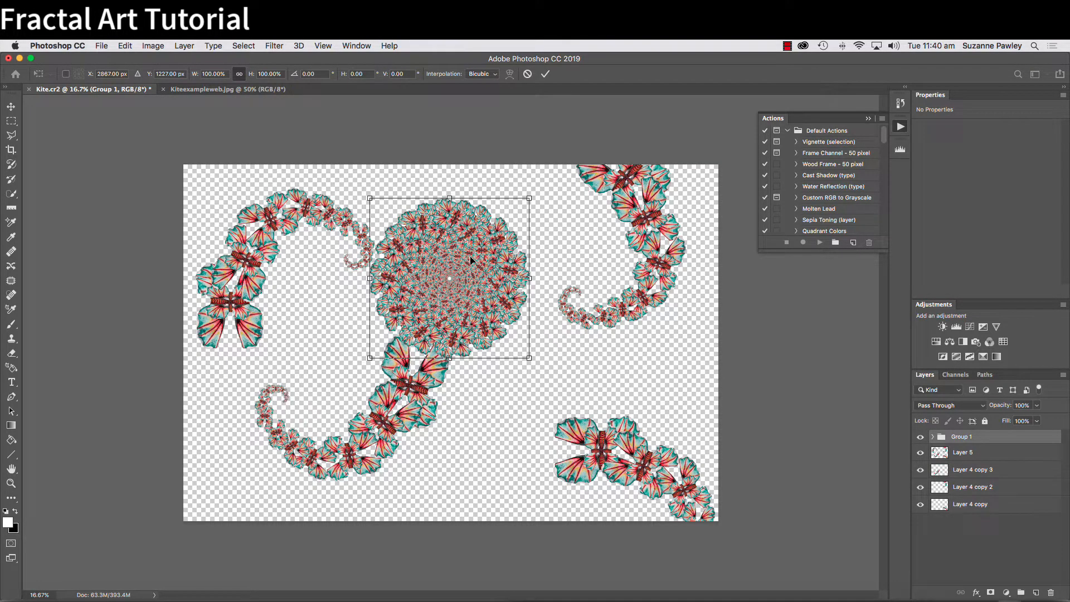
{"action": "left_click_drag", "start_coordinate": [482, 265], "coordinate": [233, 492]}
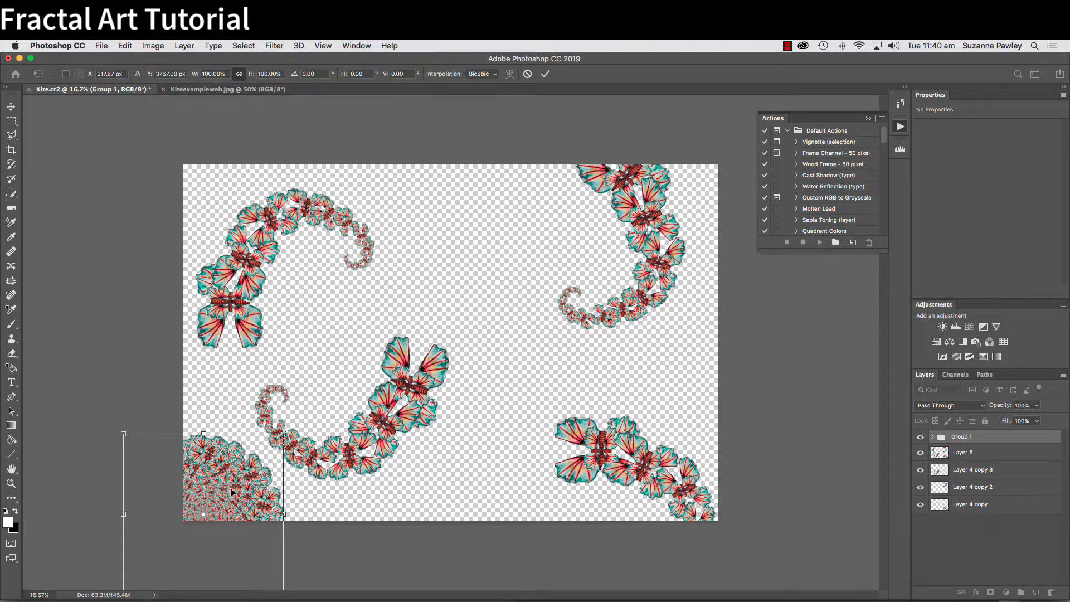
{"action": "key", "text": "Return"}
{"action": "key", "text": "w"}
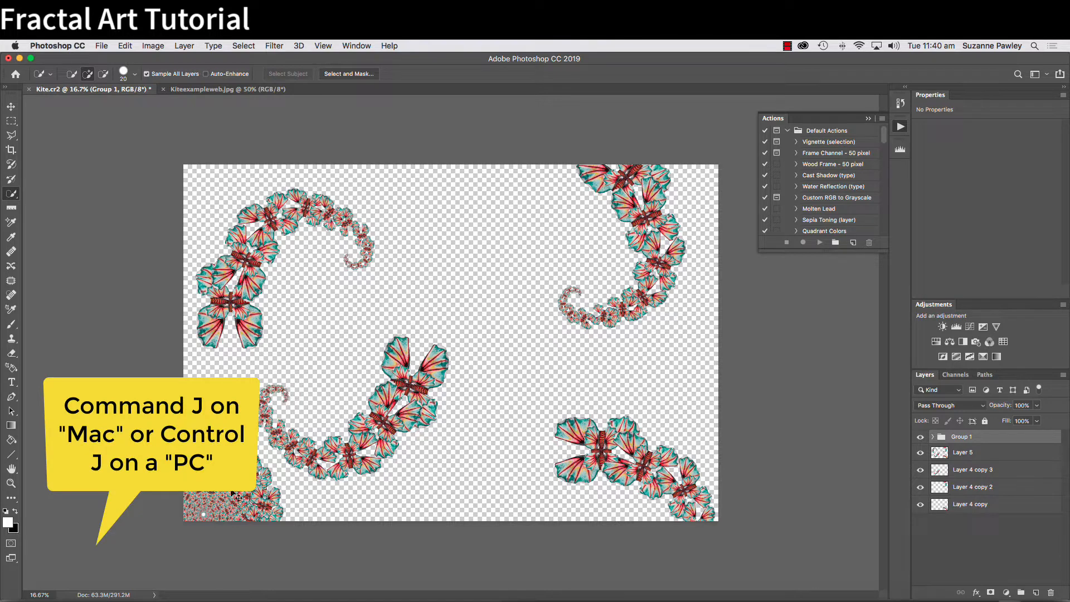
Step: Duplicate Group 1 and place the copied circle in the upper middle of the canvas, between the two upper spirals' curled tips
{"action": "key", "text": "cmd+j"}
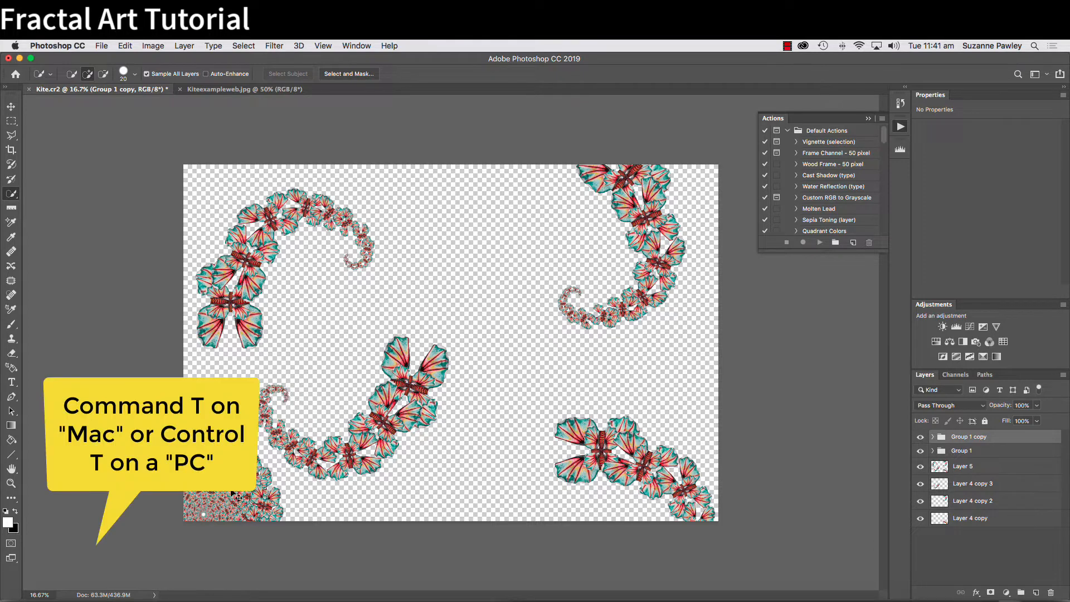
{"action": "key", "text": "super+t"}
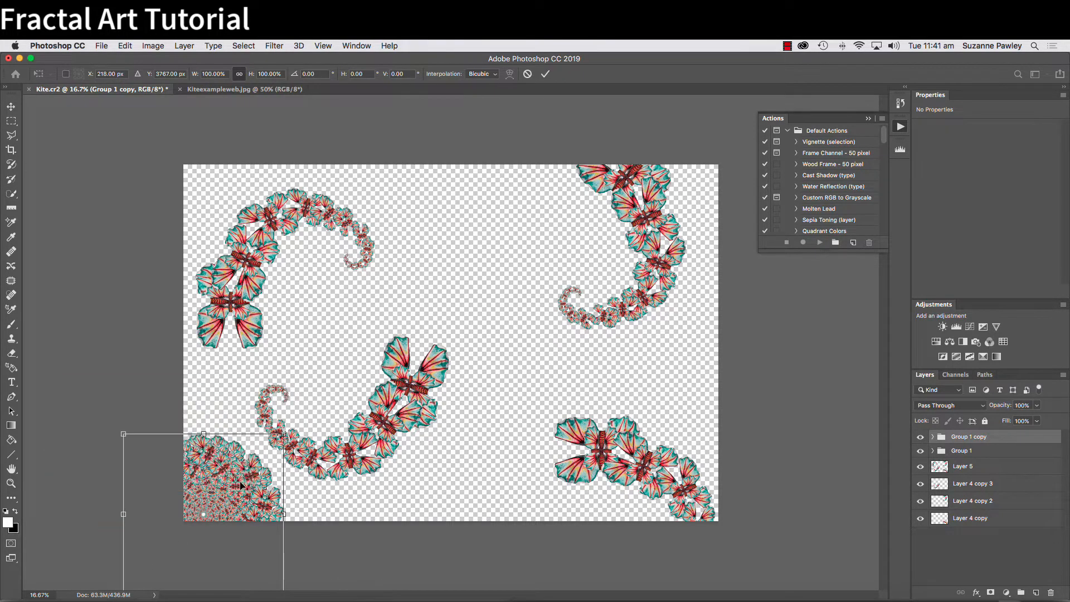
{"action": "left_click_drag", "start_coordinate": [284, 437], "coordinate": [504, 240]}
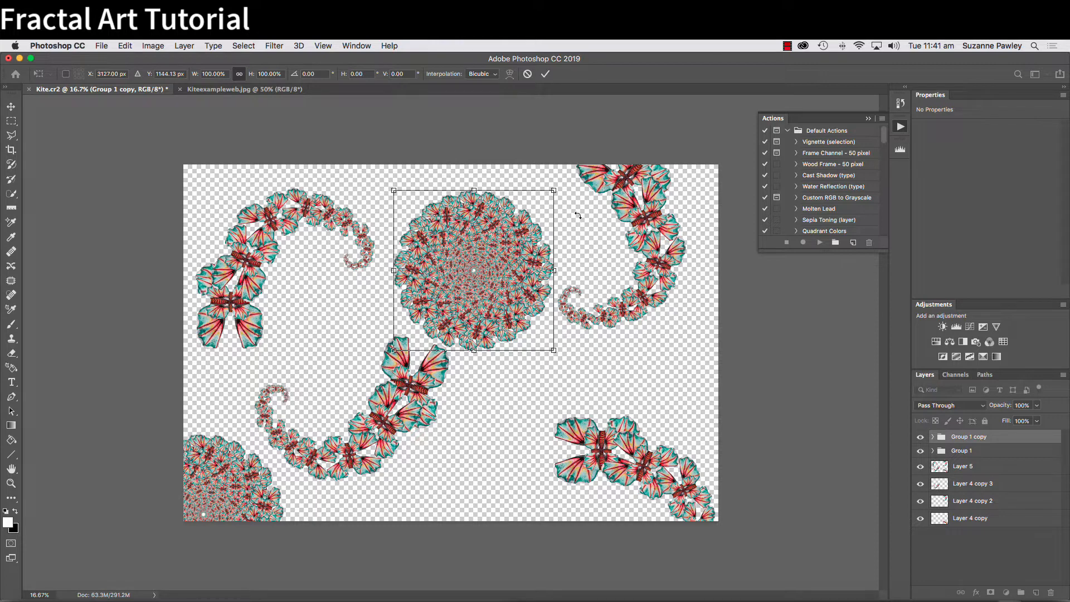
{"action": "key", "text": "Return"}
{"action": "key", "text": "w"}
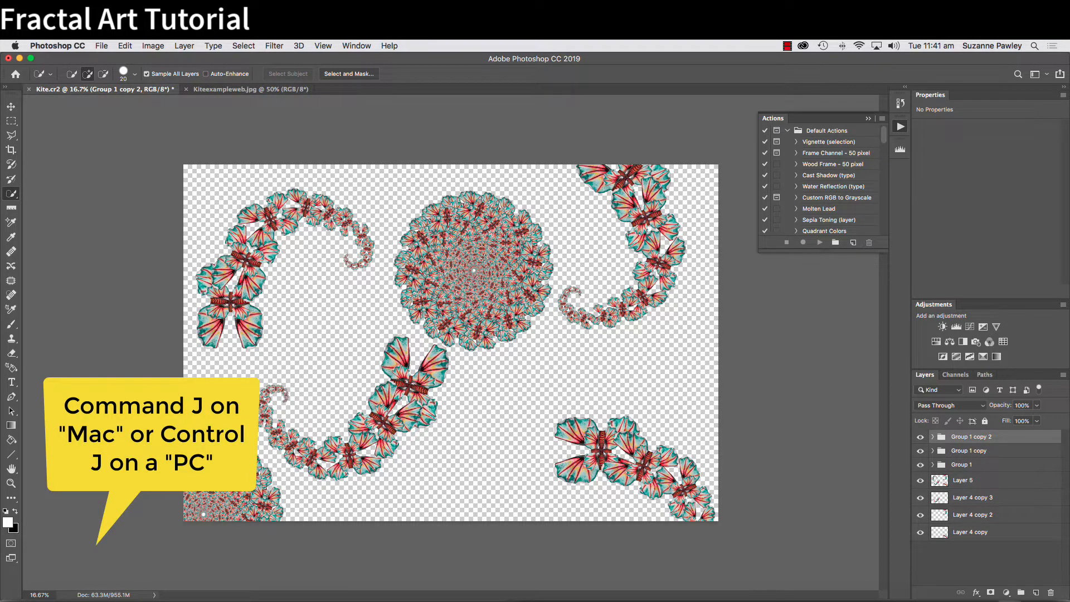
Step: Duplicate Group 1 copy and place the new circle halfway off the canvas's right edge, between the two right-hand spirals
{"action": "key", "text": "super+t"}
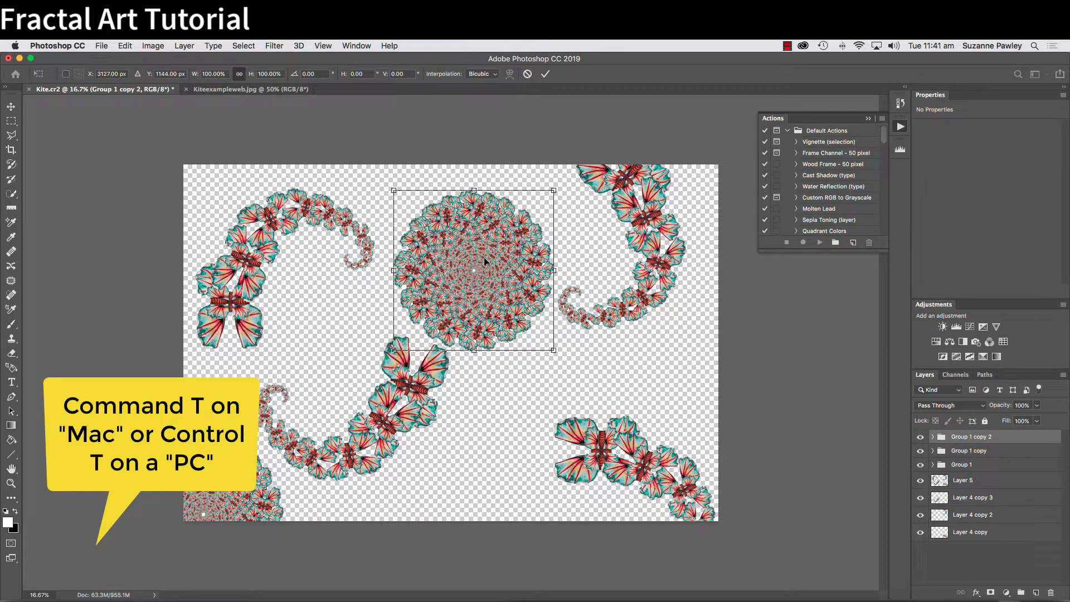
{"action": "left_click_drag", "start_coordinate": [485, 256], "coordinate": [739, 352]}
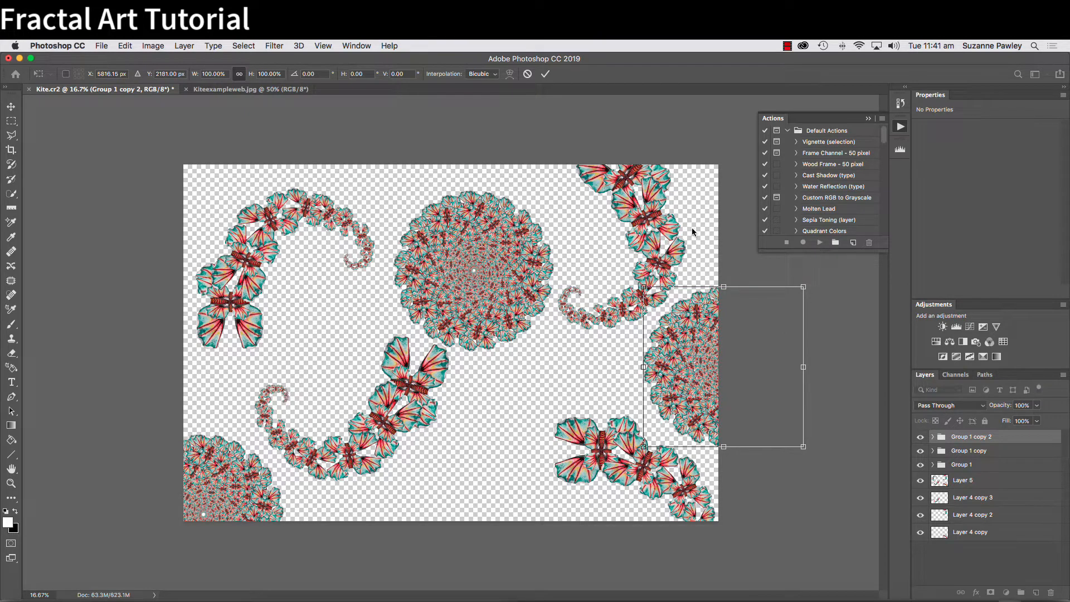
{"action": "key", "text": "Return"}
{"action": "key", "text": "w"}
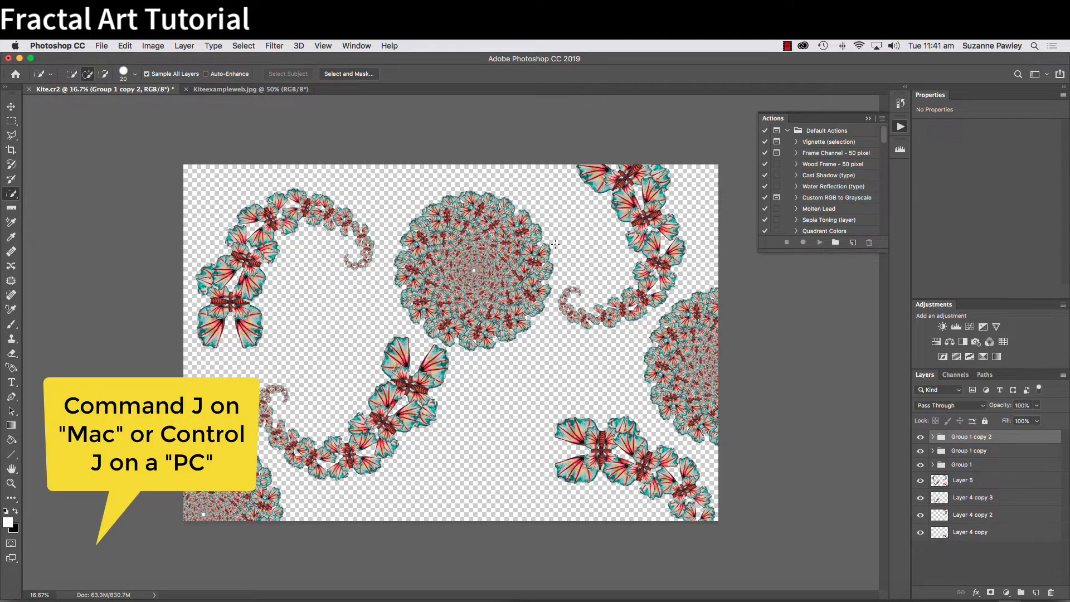
Step: Duplicate Group 1 copy 2, scale the copy to 63.5% and place it at the head of the lower-right spiral
{"action": "key", "text": "super+j"}
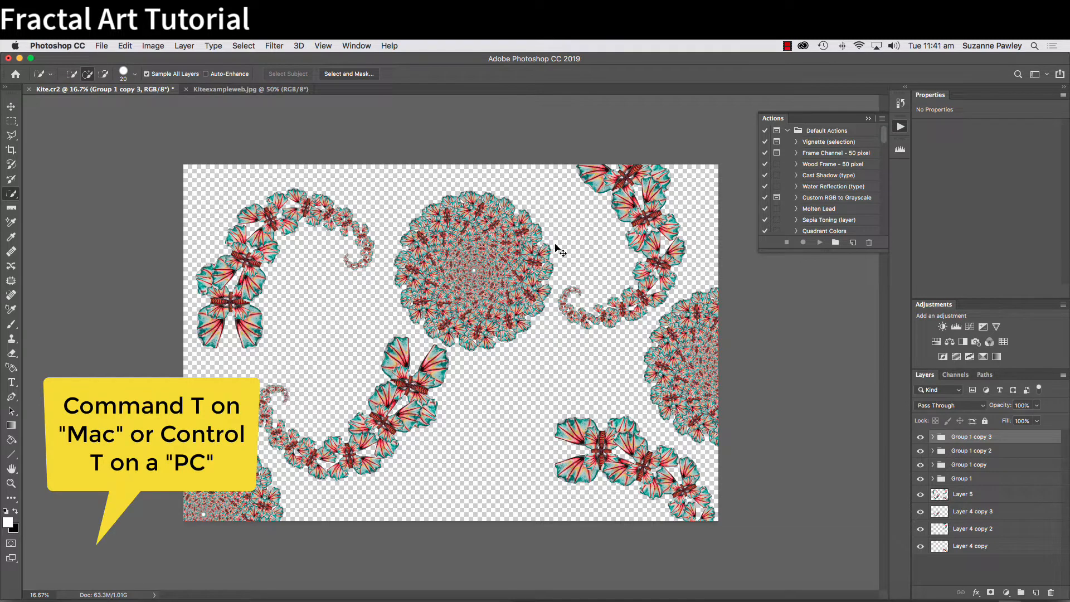
{"action": "key", "text": "super+t"}
{"action": "left_click_drag", "start_coordinate": [675, 352], "coordinate": [268, 330]}
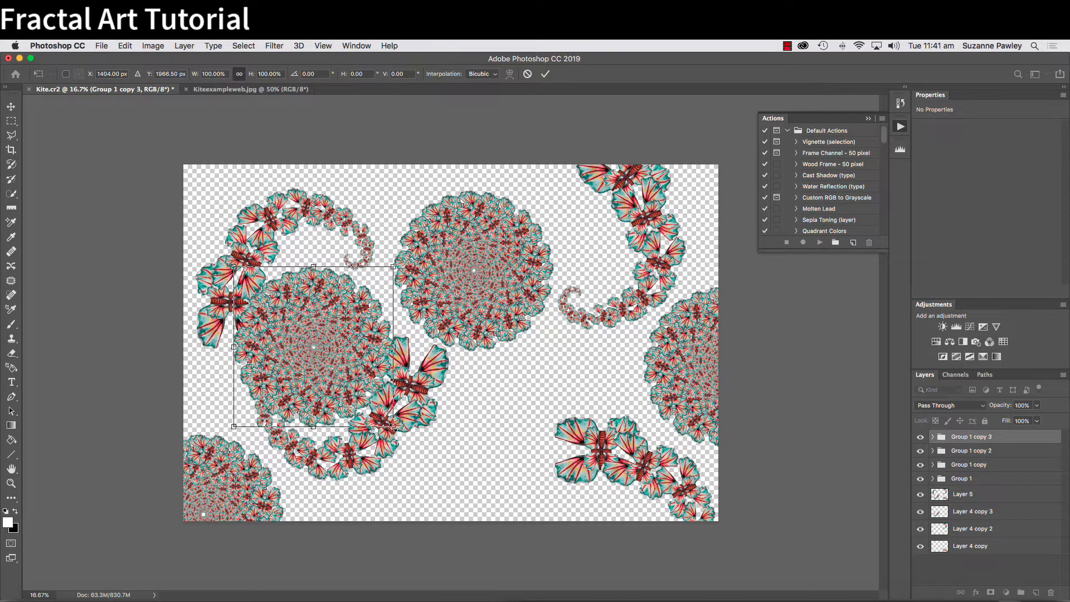
{"action": "left_click_drag", "start_coordinate": [393, 426], "coordinate": [364, 397]}
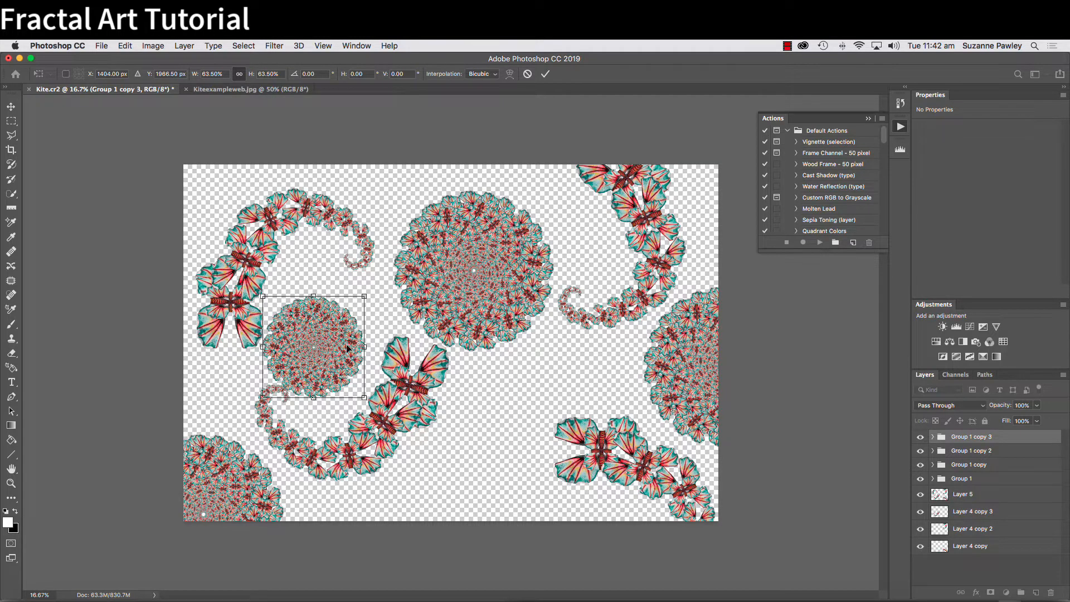
{"action": "left_click_drag", "start_coordinate": [323, 341], "coordinate": [538, 469]}
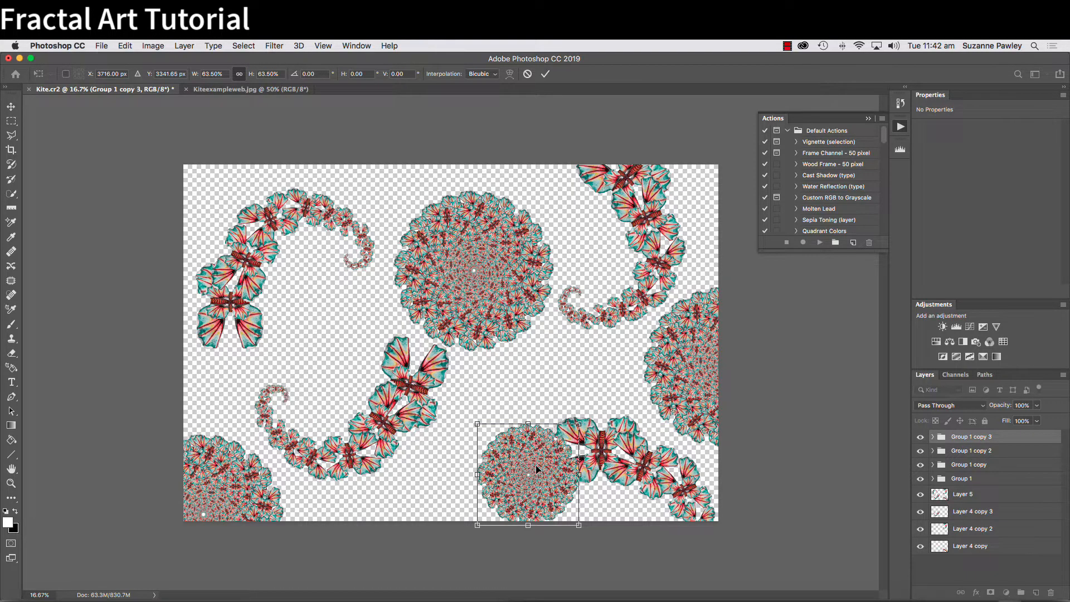
{"action": "key", "text": "Return"}
{"action": "key", "text": "w"}
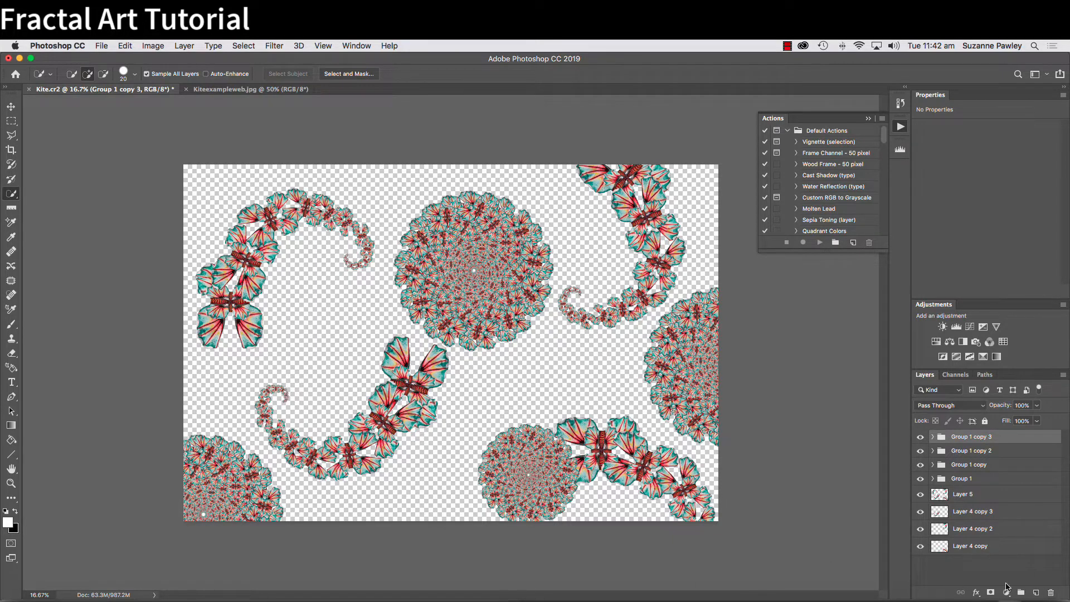
Step: Move Layer 4 copy to the top of the layer stack, above all the groups, and duplicate it
{"action": "left_click", "coordinate": [978, 548]}
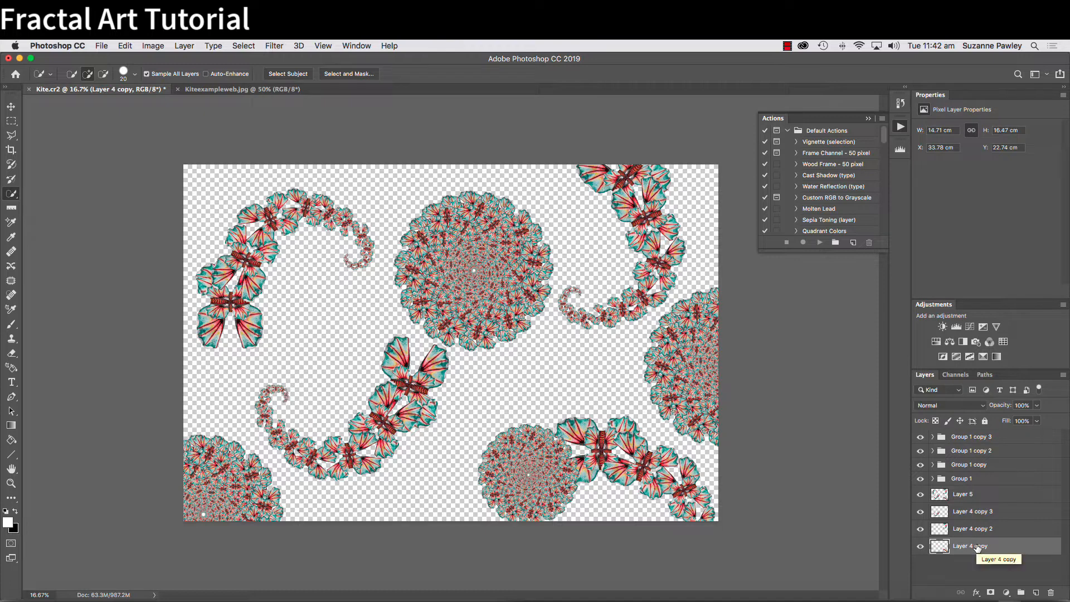
{"action": "left_click_drag", "start_coordinate": [978, 548], "coordinate": [968, 433]}
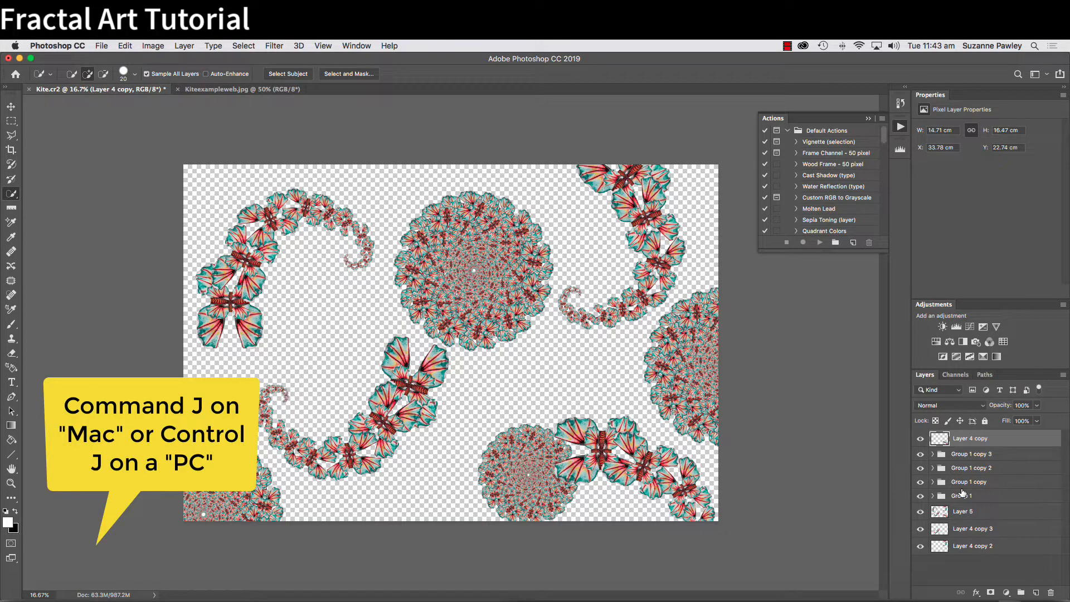
{"action": "key", "text": "super+j"}
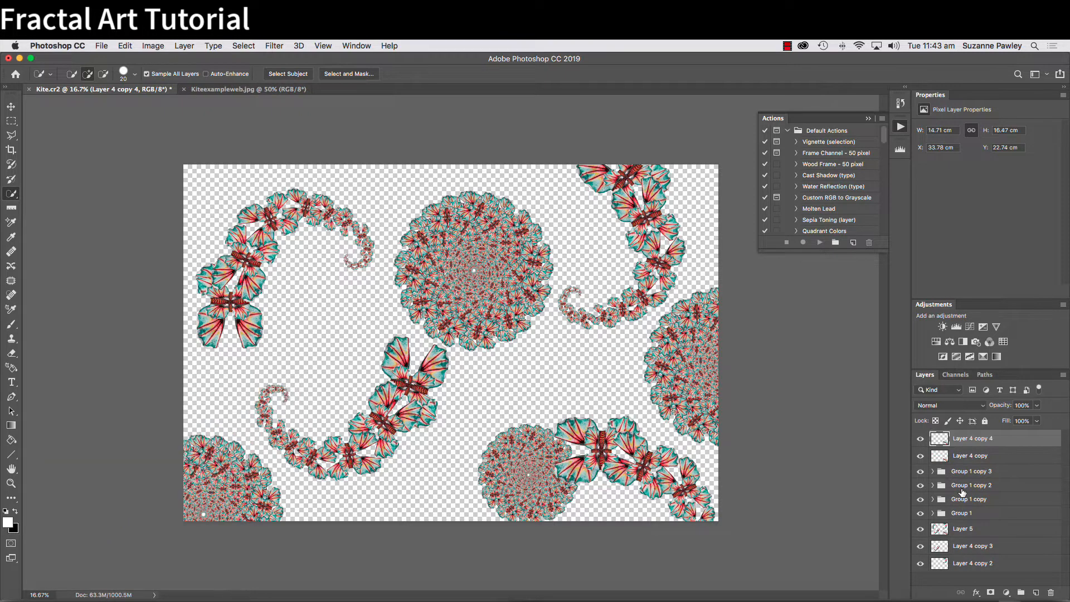
Step: Scale the duplicated spiral proportionally to about 67% and move it beneath the upper-left spiral's arc
{"action": "key", "text": "super+t"}
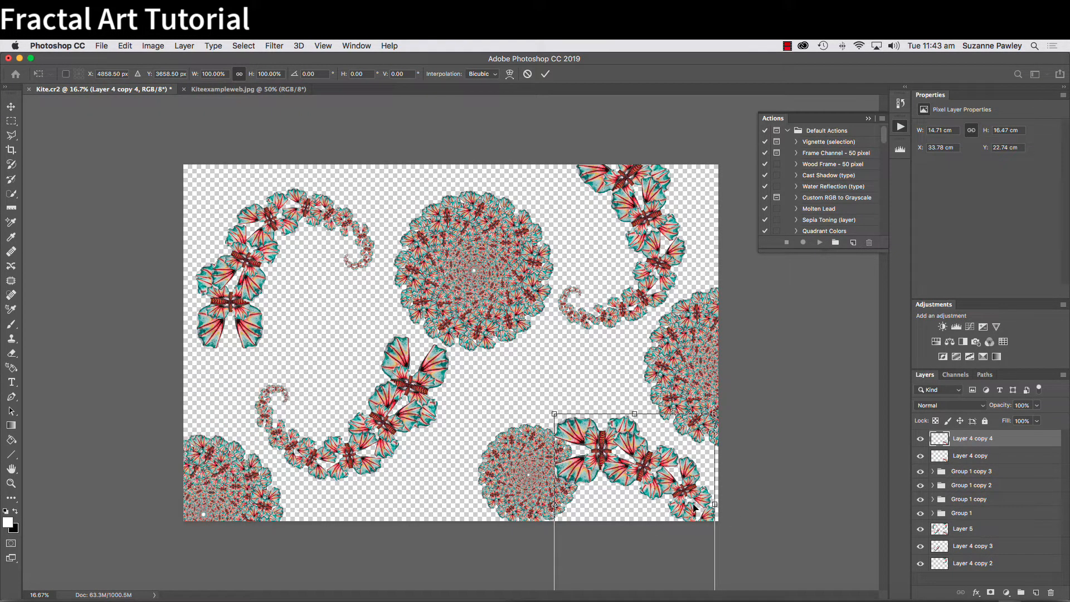
{"action": "left_click_drag", "start_coordinate": [620, 501], "coordinate": [478, 397]}
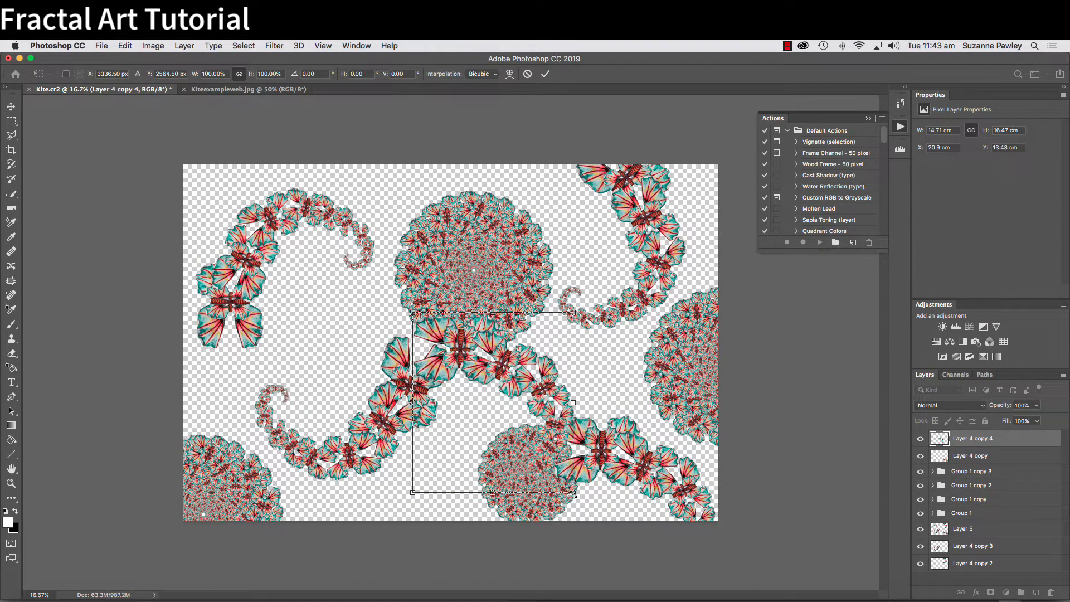
{"action": "left_click_drag", "start_coordinate": [573, 493], "coordinate": [547, 462]}
{"action": "left_click_drag", "start_coordinate": [546, 397], "coordinate": [359, 333]}
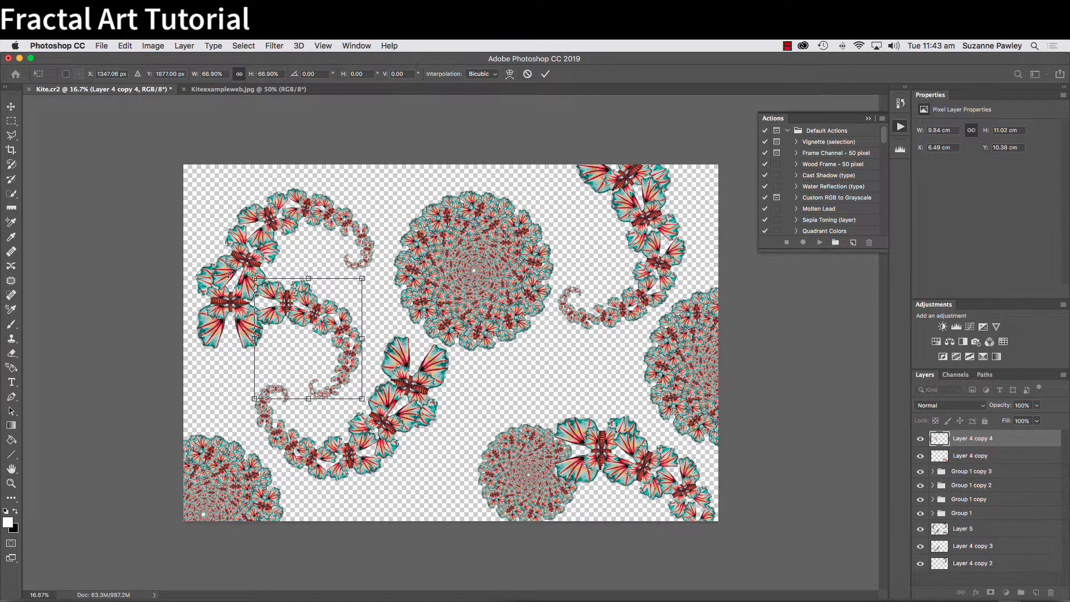
Step: Rotate the scaled spiral to about 168° and place it beside the large circle, its tip meeting the upper-left spiral's curled tip
{"action": "left_click_drag", "start_coordinate": [234, 262], "coordinate": [289, 403]}
{"action": "left_click_drag", "start_coordinate": [377, 331], "coordinate": [381, 288]}
{"action": "key", "text": "shift+Right"}
{"action": "key", "text": "shift+Right"}
{"action": "key", "text": "shift+Right"}
{"action": "key", "text": "shift+Right"}
{"action": "key", "text": "shift+Right"}
{"action": "key", "text": "shift+Right"}
{"action": "key", "text": "shift+Right"}
{"action": "key", "text": "shift+Right"}
{"action": "key", "text": "shift+Right"}
{"action": "key", "text": "shift+Right"}
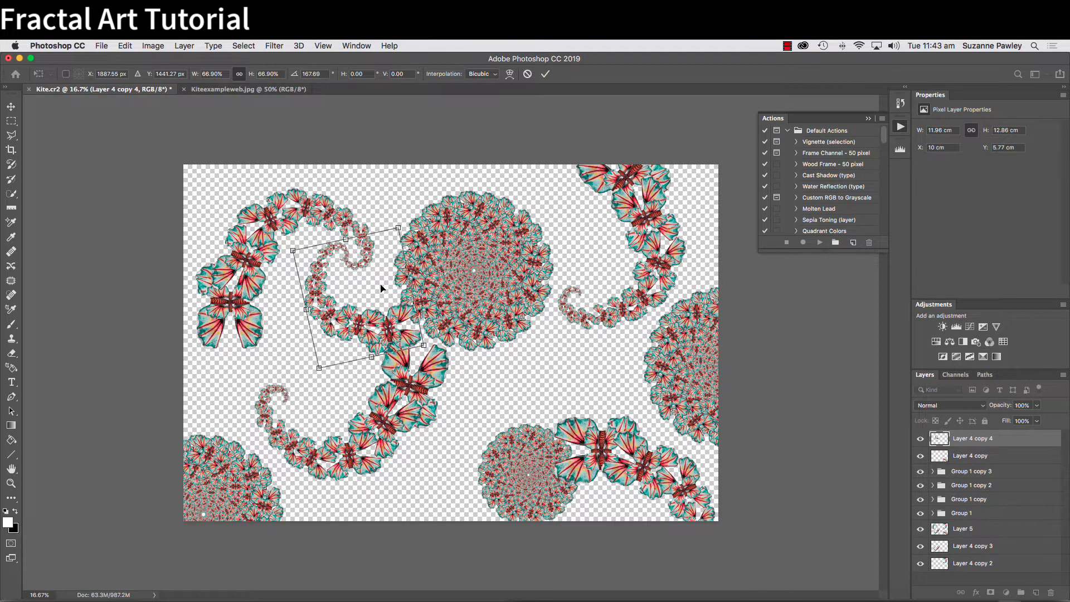
{"action": "key", "text": "Return"}
{"action": "key", "text": "w"}
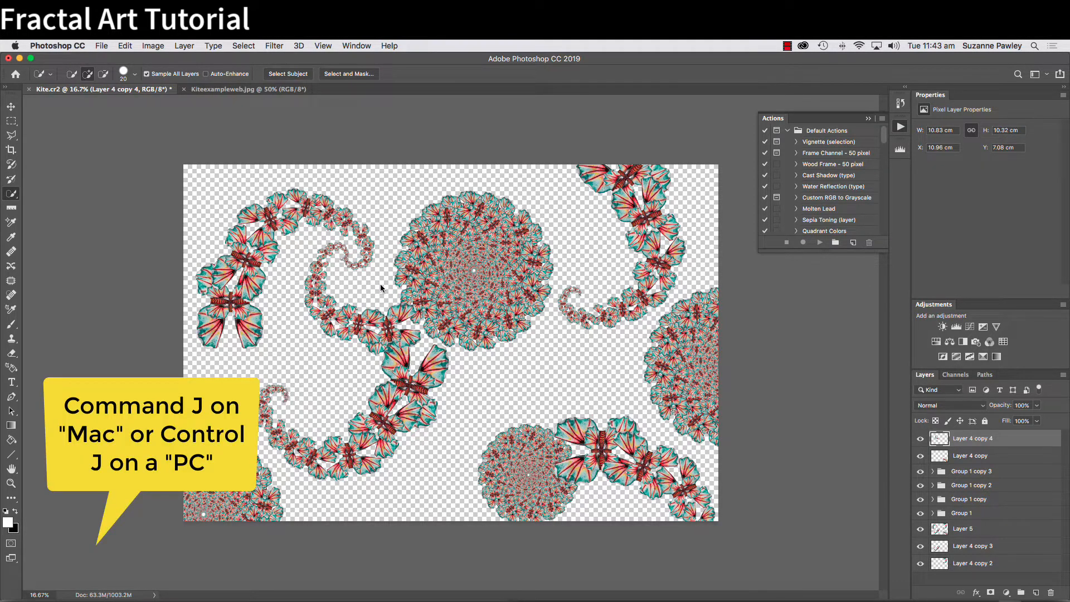
Step: Duplicate Layer 4 copy 4, rotate it about 58° and place it over the large circle's edge, its tip meeting the upper-right spiral's curl
{"action": "key", "text": "super+j"}
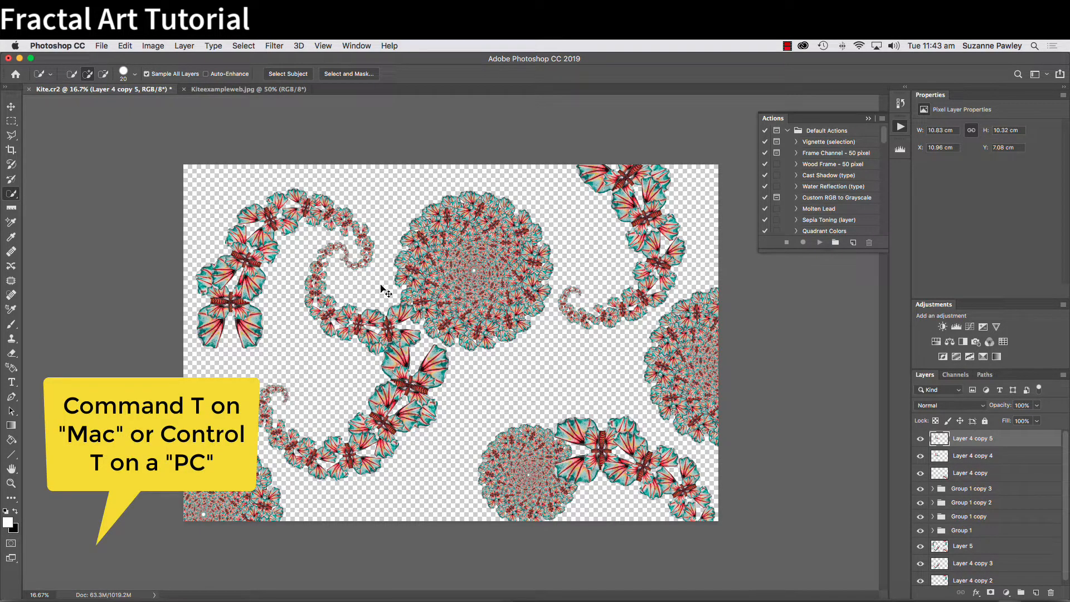
{"action": "key", "text": "super+t"}
{"action": "left_click_drag", "start_coordinate": [382, 288], "coordinate": [542, 345]}
{"action": "left_click_drag", "start_coordinate": [627, 254], "coordinate": [635, 369]}
{"action": "left_click_drag", "start_coordinate": [569, 363], "coordinate": [598, 339]}
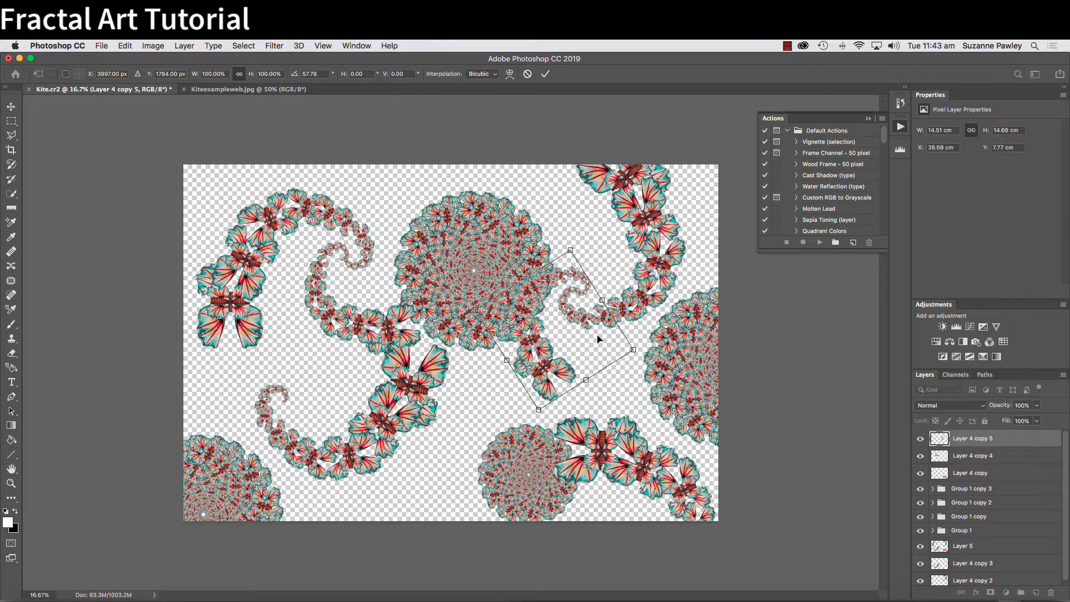
{"action": "key", "text": "Return"}
{"action": "key", "text": "w"}
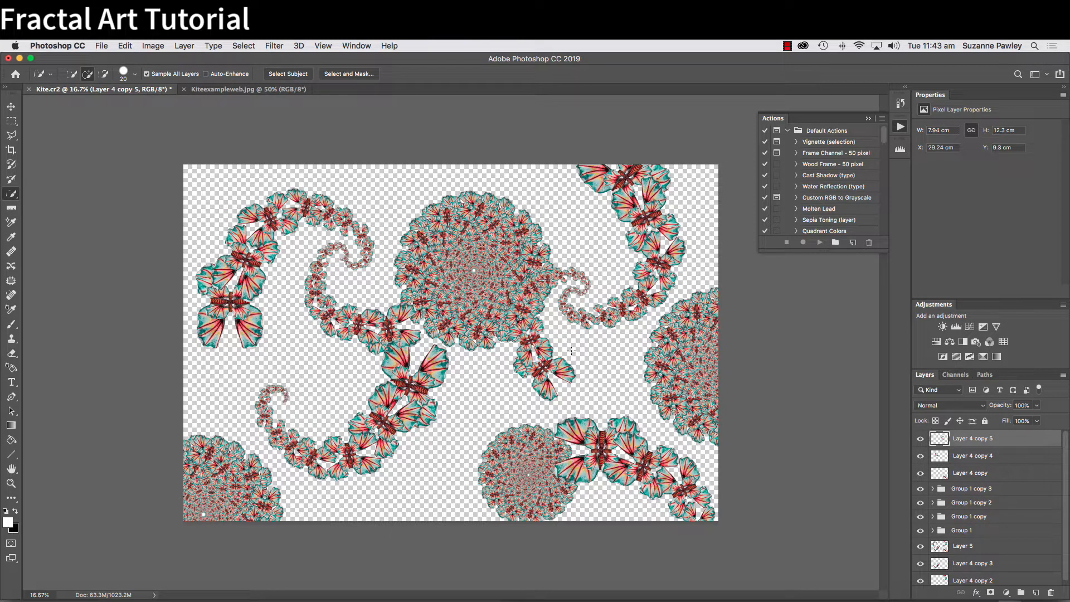
Step: Duplicate Layer 4 copy 5, rotate it to about -59° and place it partly off the canvas's left edge, above the lower-left circle
{"action": "key", "text": "super+j"}
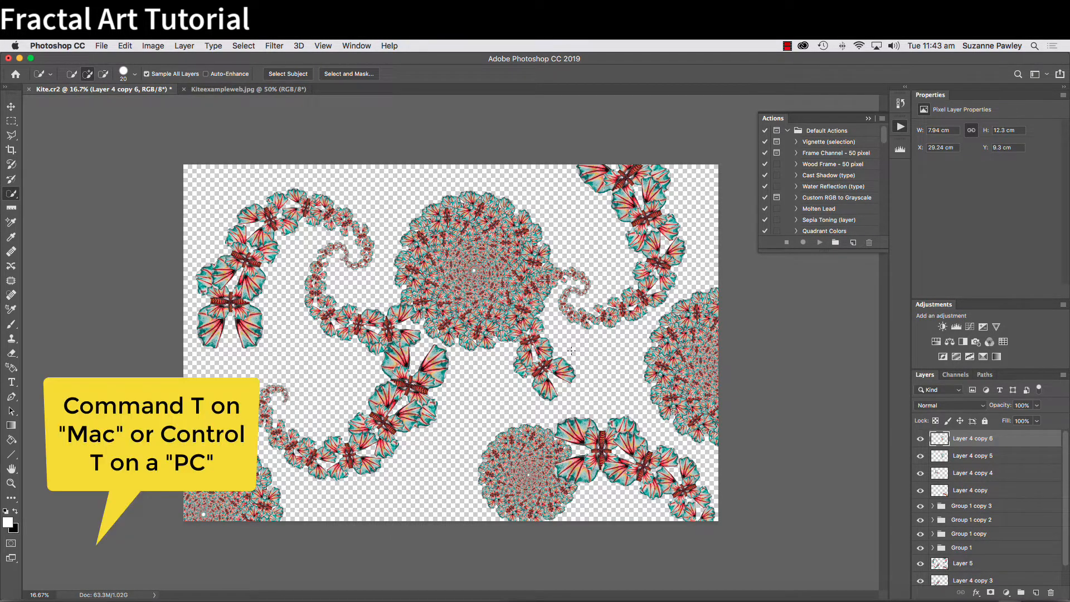
{"action": "key", "text": "super+t"}
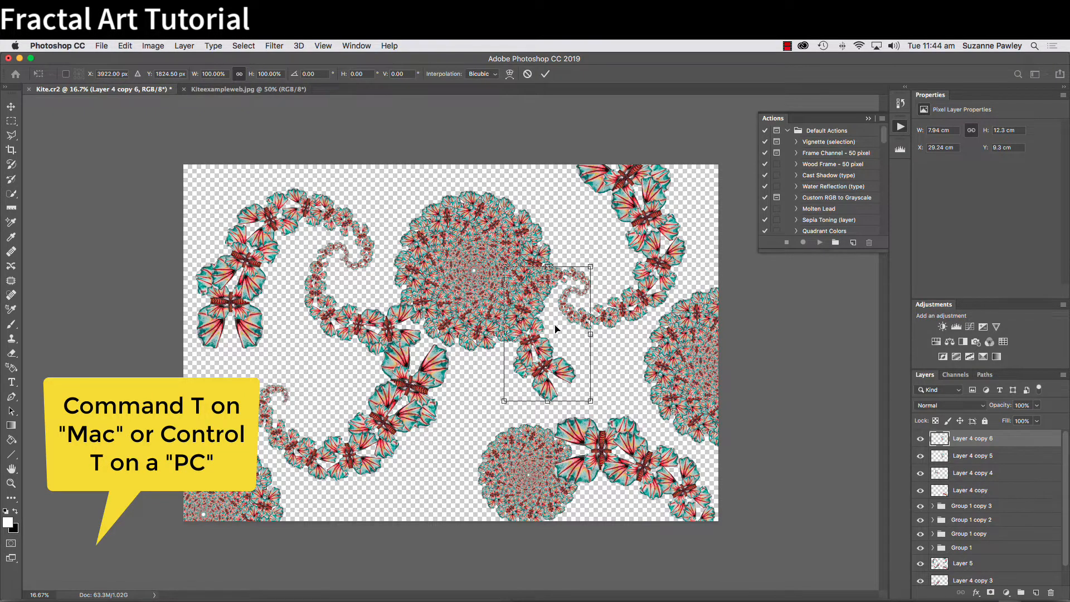
{"action": "left_click_drag", "start_coordinate": [555, 328], "coordinate": [464, 477]}
{"action": "left_click_drag", "start_coordinate": [482, 398], "coordinate": [538, 453]}
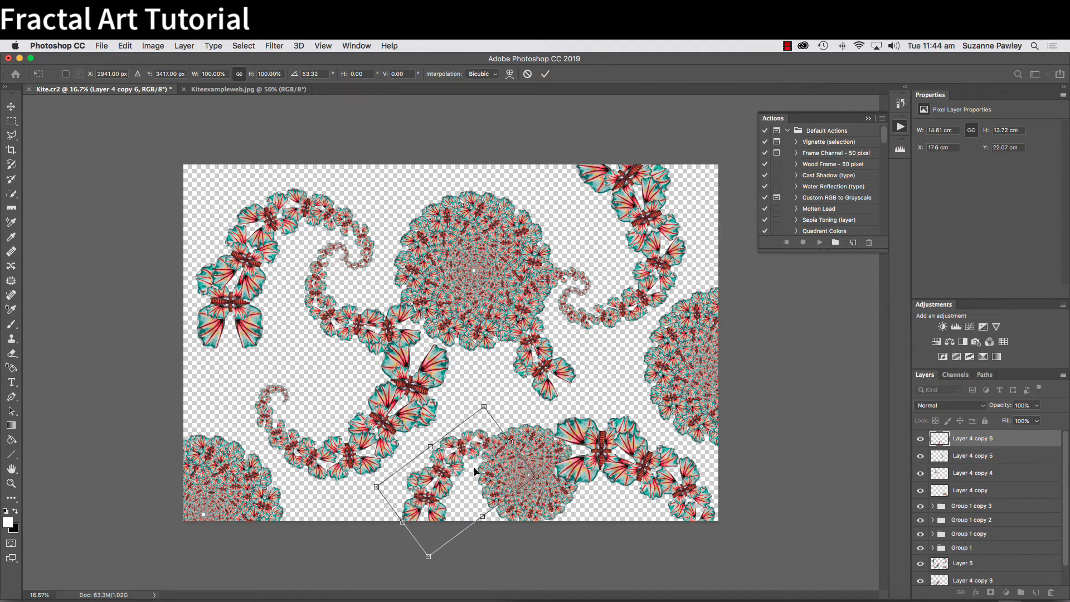
{"action": "left_click_drag", "start_coordinate": [473, 474], "coordinate": [467, 417]}
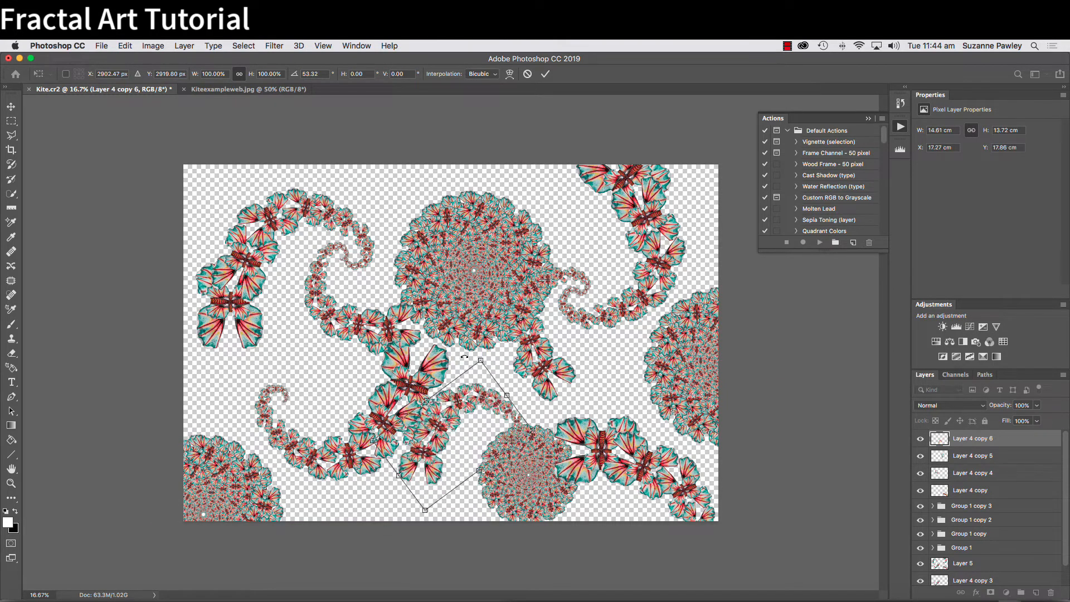
{"action": "left_click_drag", "start_coordinate": [462, 356], "coordinate": [370, 456]}
{"action": "left_click_drag", "start_coordinate": [464, 444], "coordinate": [204, 382]}
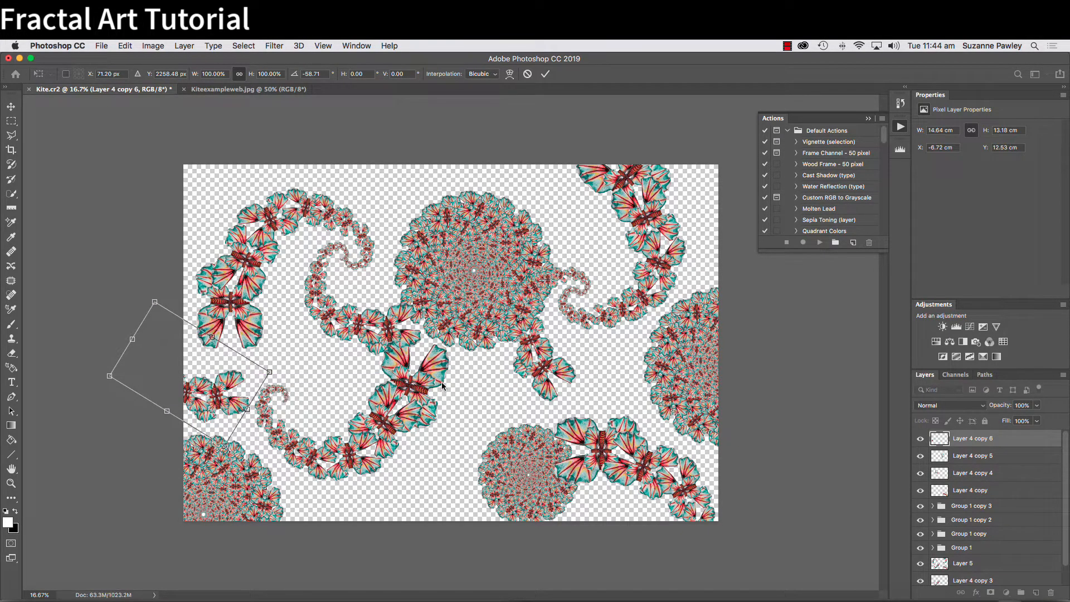
{"action": "key", "text": "Return"}
{"action": "key", "text": "w"}
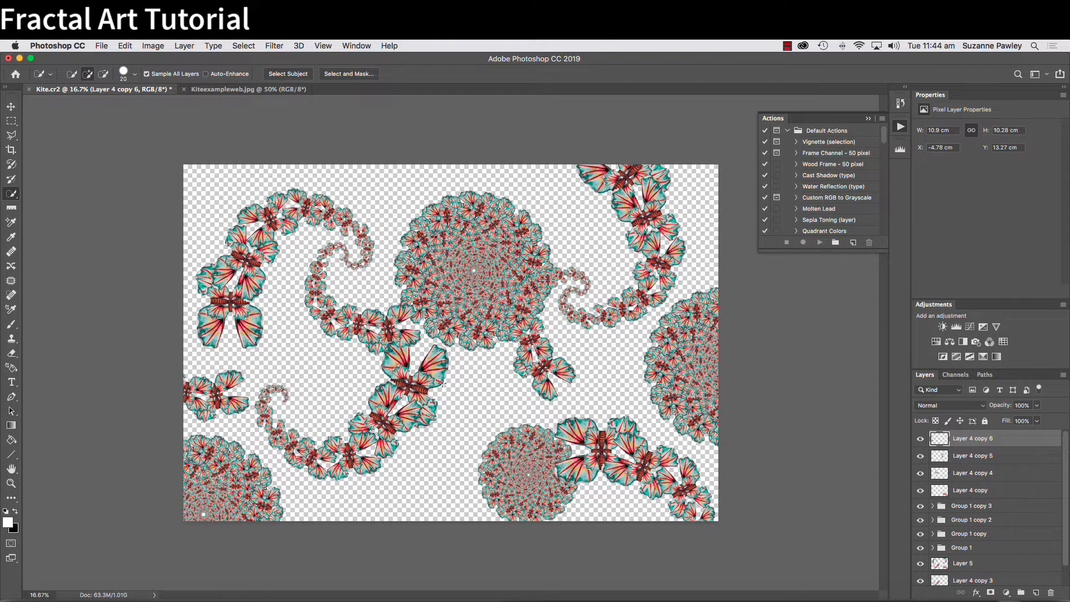
Step: Duplicate Layer 4 copy 6, scale it to about 58%, rotate it to about -118° and join it to the lower-left spiral's curled tip
{"action": "key", "text": "super+j"}
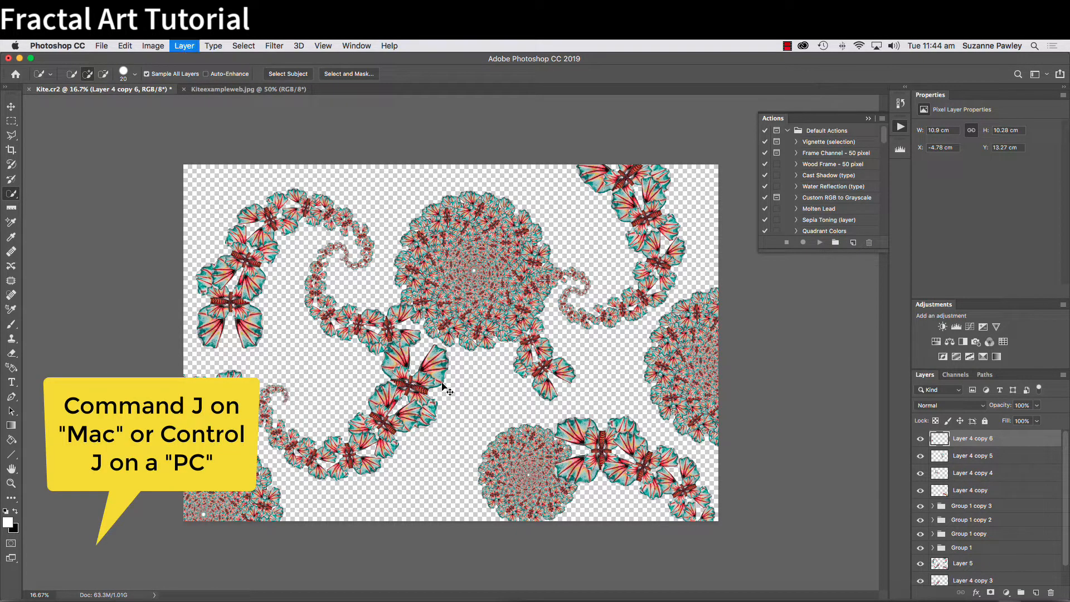
{"action": "key", "text": "super+j"}
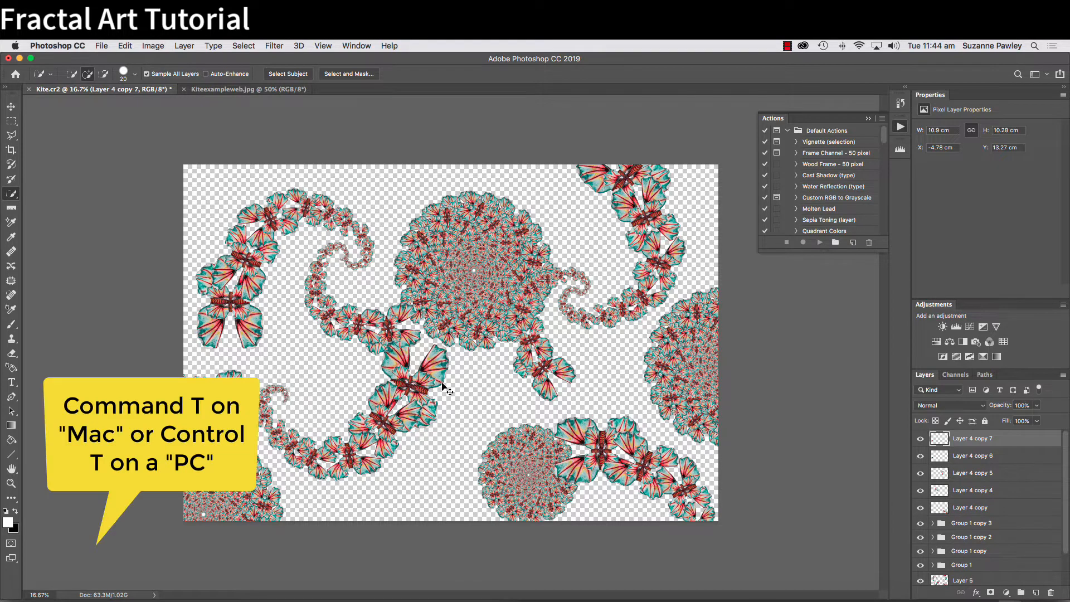
{"action": "key", "text": "super+t"}
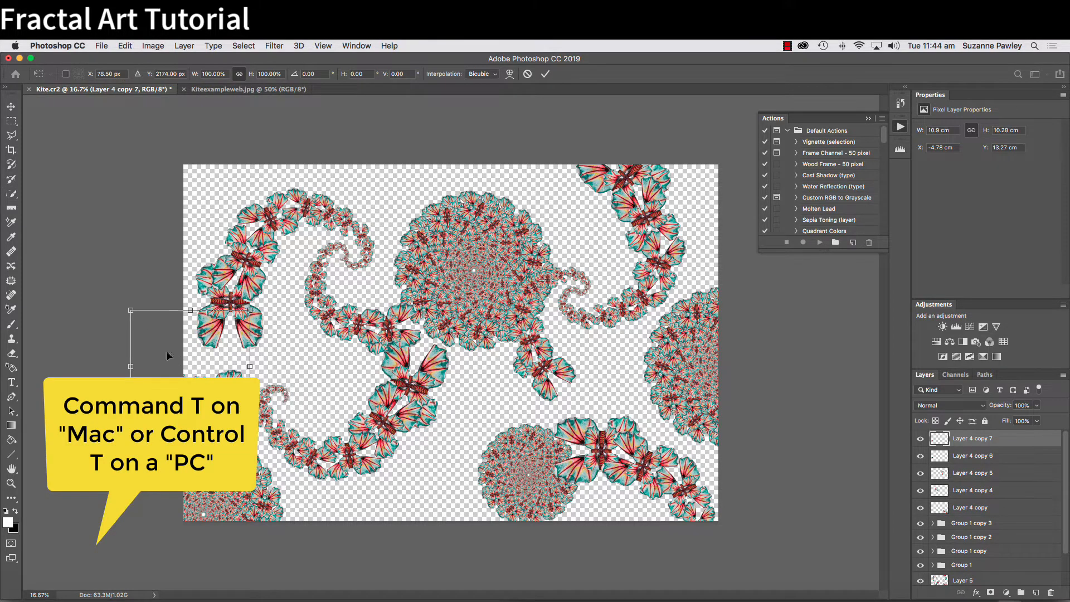
{"action": "left_click_drag", "start_coordinate": [189, 355], "coordinate": [413, 431]}
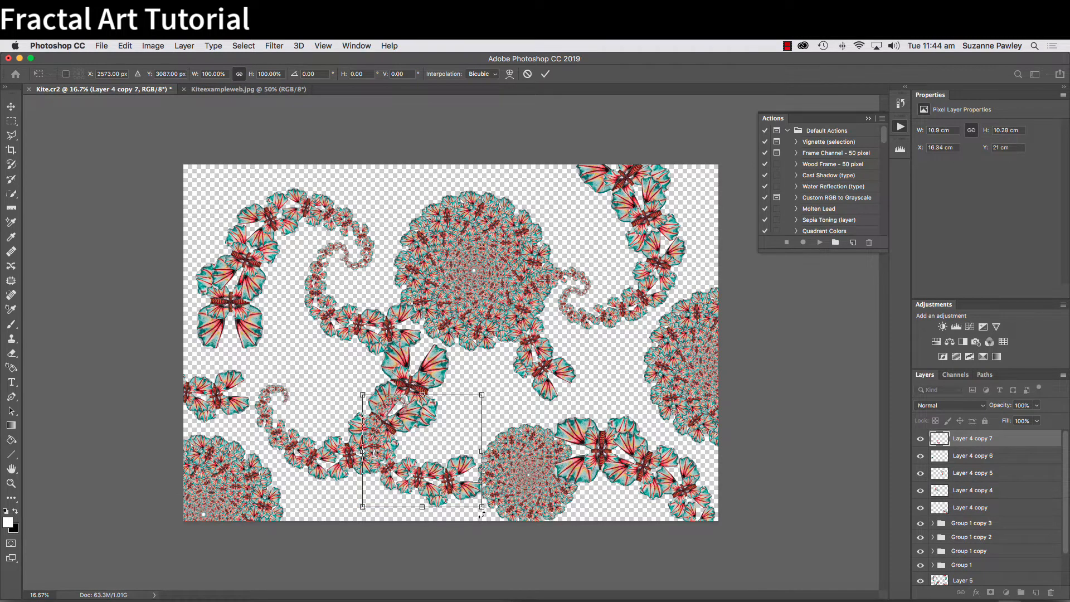
{"action": "left_click_drag", "start_coordinate": [480, 508], "coordinate": [441, 497]}
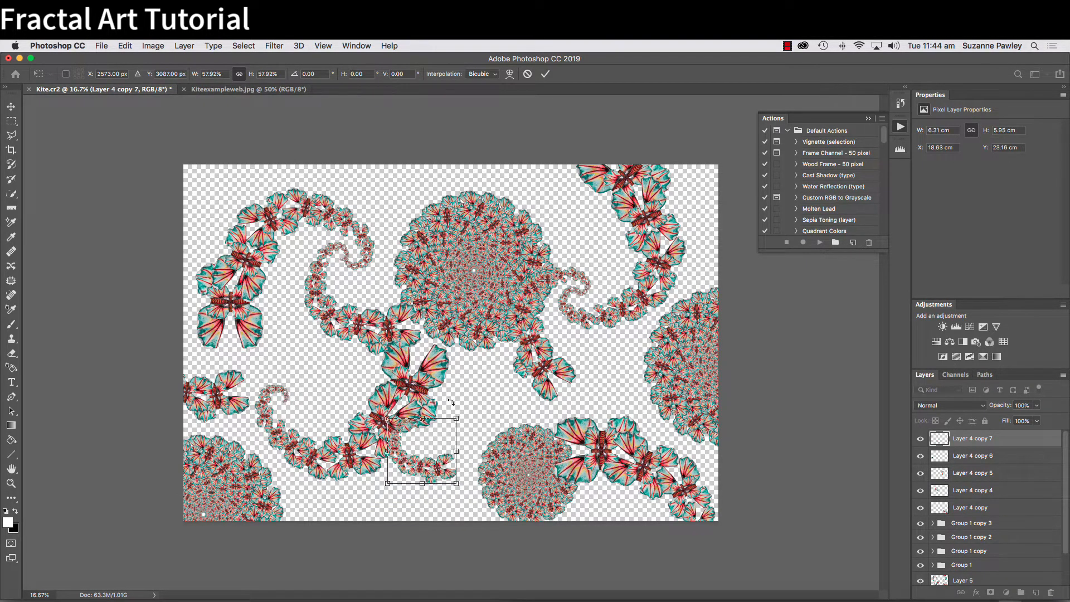
{"action": "left_click_drag", "start_coordinate": [490, 402], "coordinate": [290, 424]}
{"action": "left_click_drag", "start_coordinate": [307, 380], "coordinate": [308, 399]}
{"action": "left_click_drag", "start_coordinate": [345, 332], "coordinate": [319, 376]}
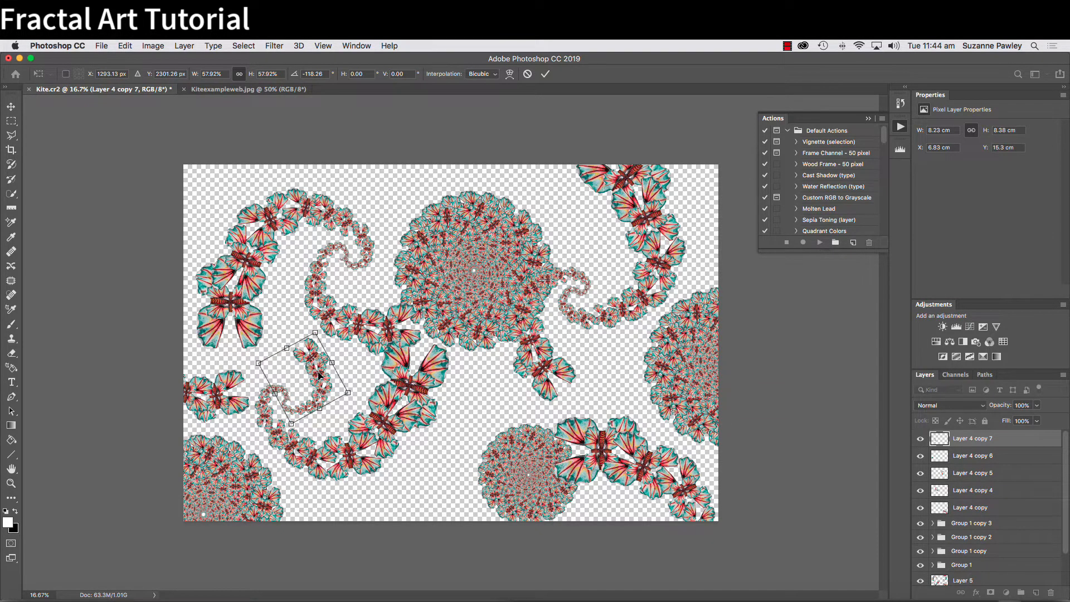
{"action": "key", "text": "Return"}
{"action": "key", "text": "w"}
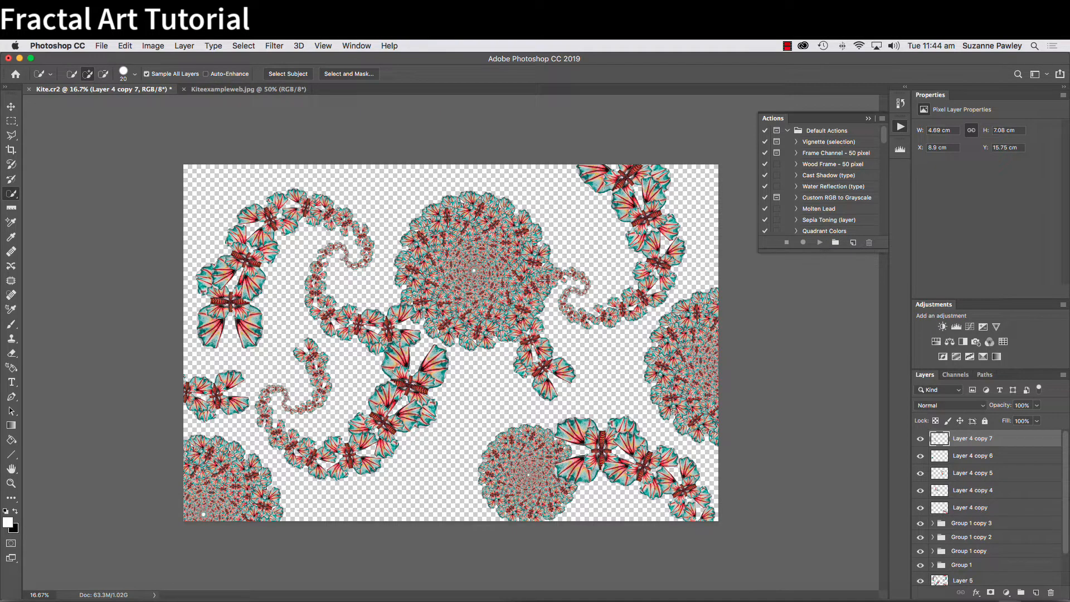
Step: Duplicate Layer 4 copy 7 and place the small spiral above the upper-right spiral's curled tip, inside its arc
{"action": "key", "text": "super+j"}
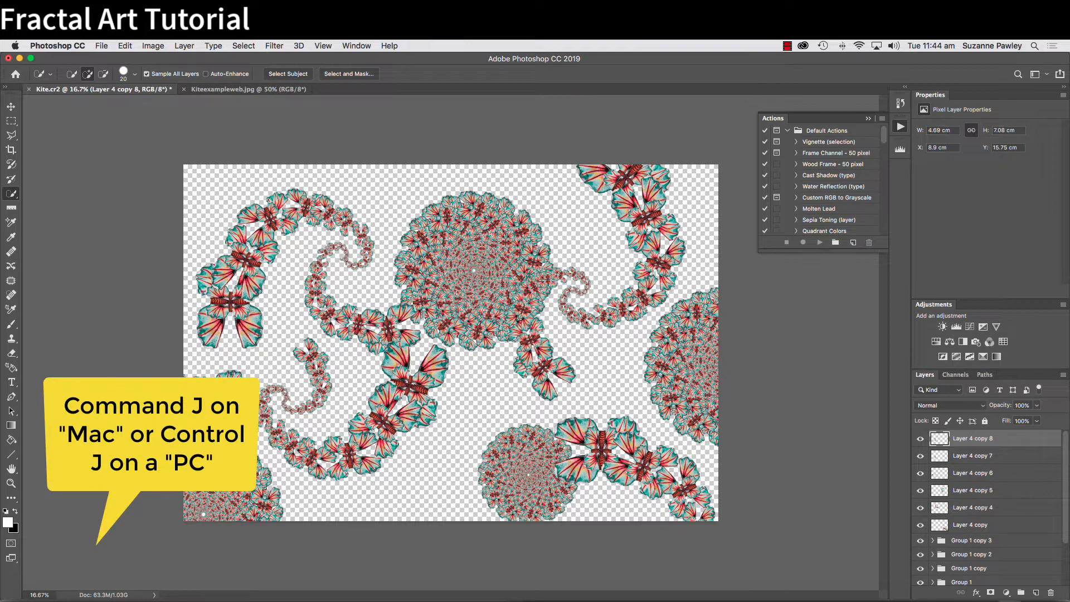
{"action": "key", "text": "super+t"}
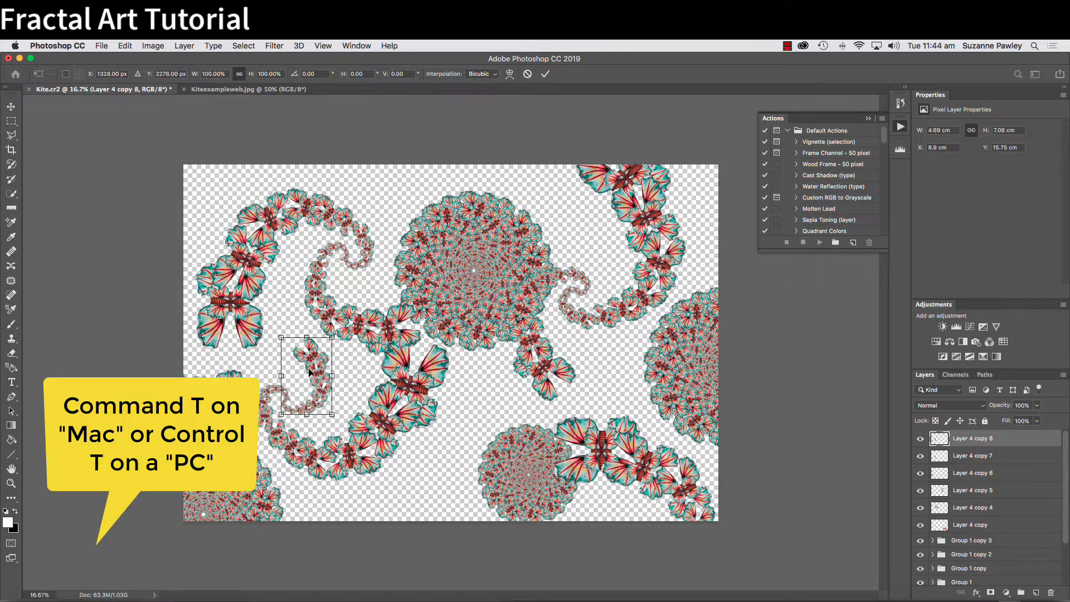
{"action": "left_click_drag", "start_coordinate": [310, 370], "coordinate": [589, 234]}
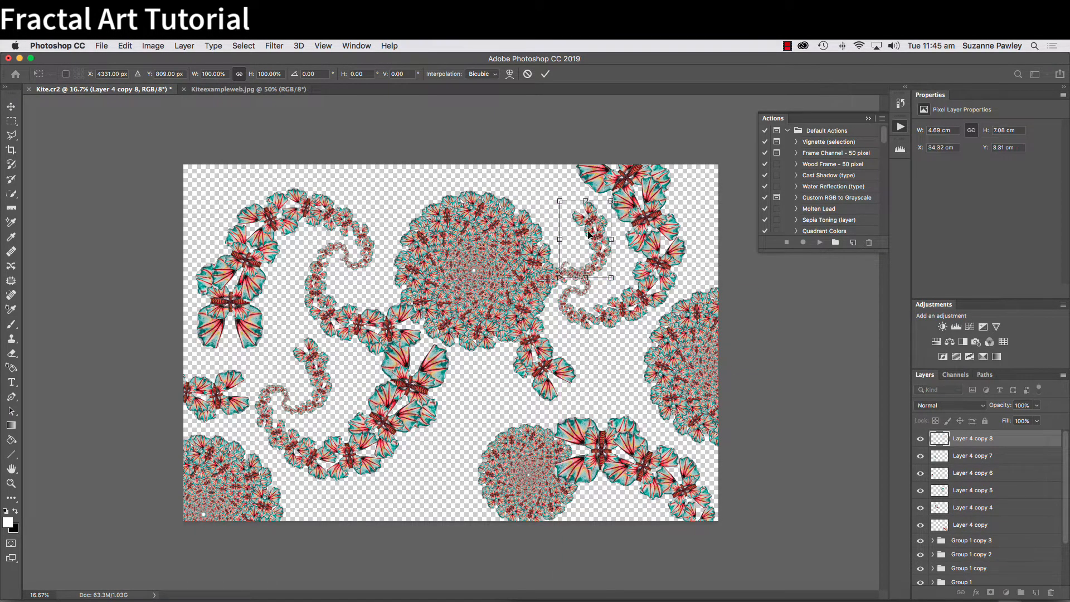
{"action": "key", "text": "Return"}
{"action": "key", "text": "w"}
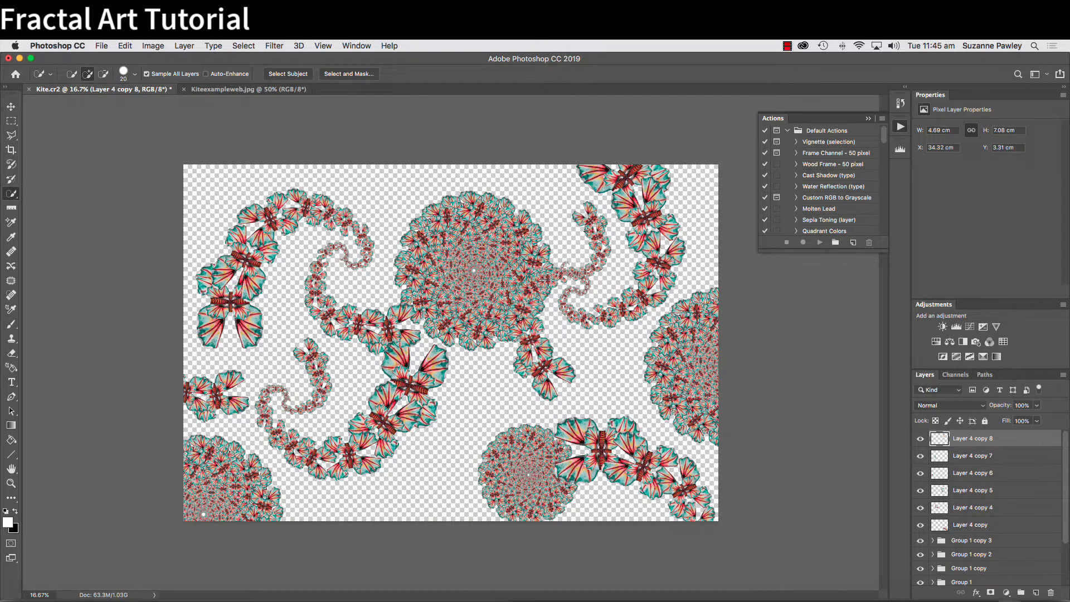
Step: Duplicate Layer 4 copy 8 and place the small spiral below the central circle, its wide end against the circle's bottom edge
{"action": "key", "text": "super+j"}
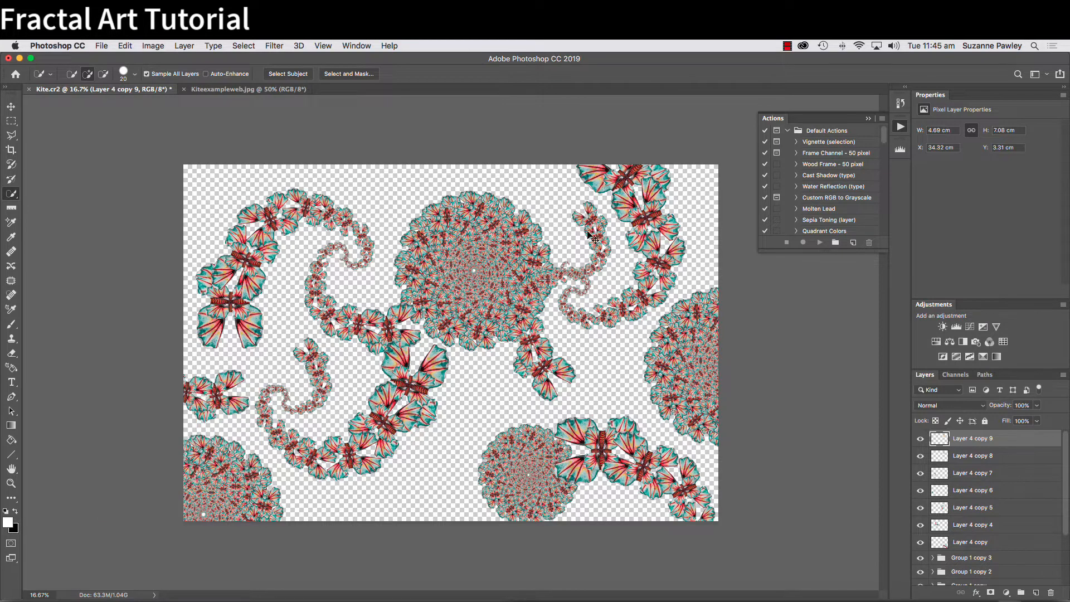
{"action": "key", "text": "super+t"}
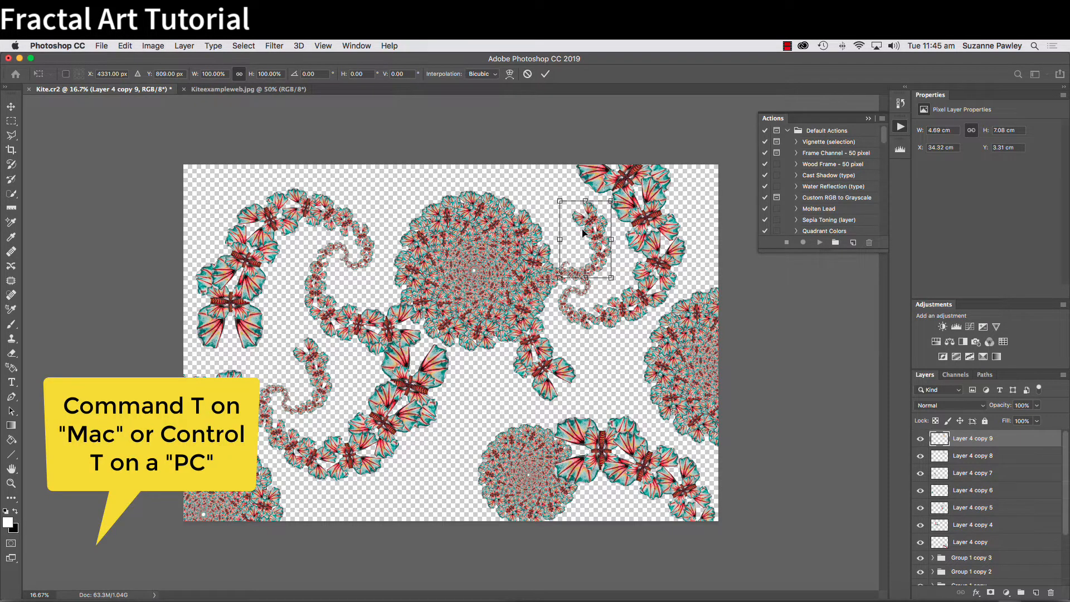
{"action": "left_click_drag", "start_coordinate": [588, 233], "coordinate": [483, 378]}
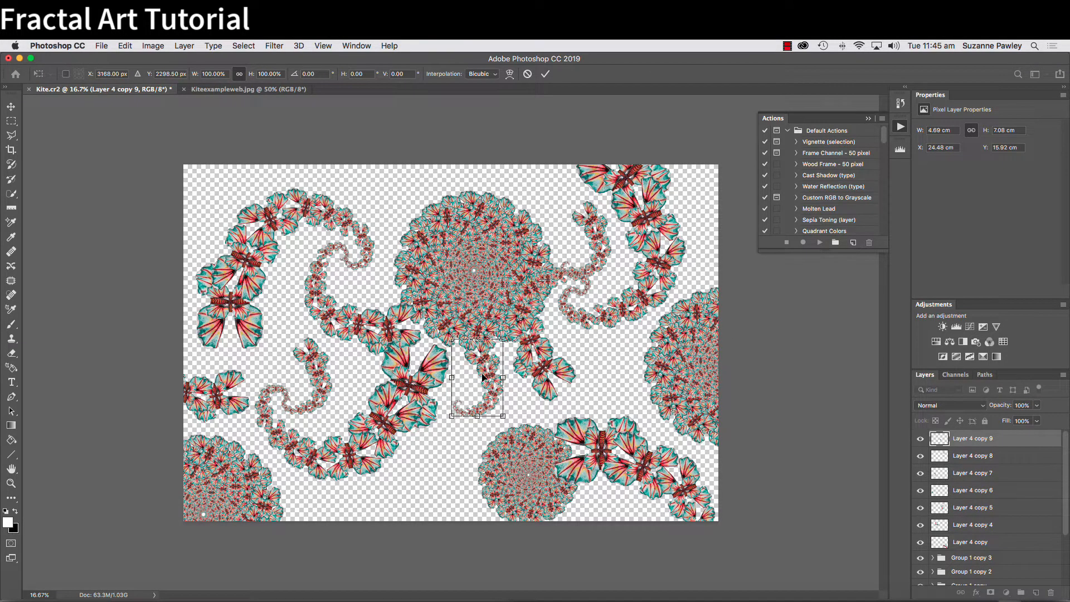
{"action": "key", "text": "Return"}
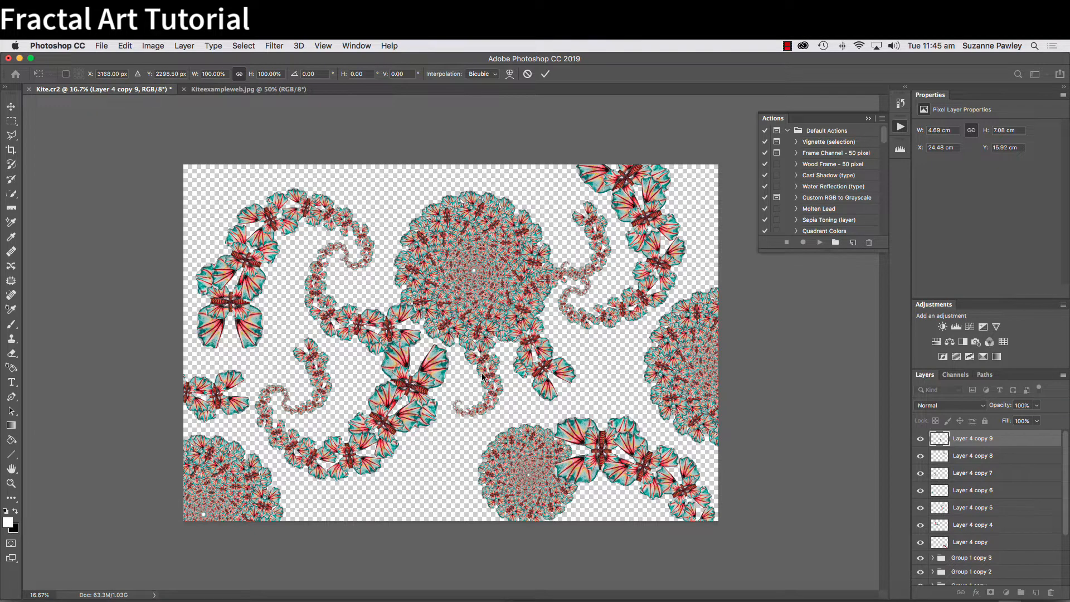
{"action": "key", "text": "w"}
Step: Duplicate Layer 4 copy 9, rotate it clockwise past 100° and attach it to the central circle's upper-left edge, crossing the upper-left spiral
{"action": "key", "text": "super+j"}
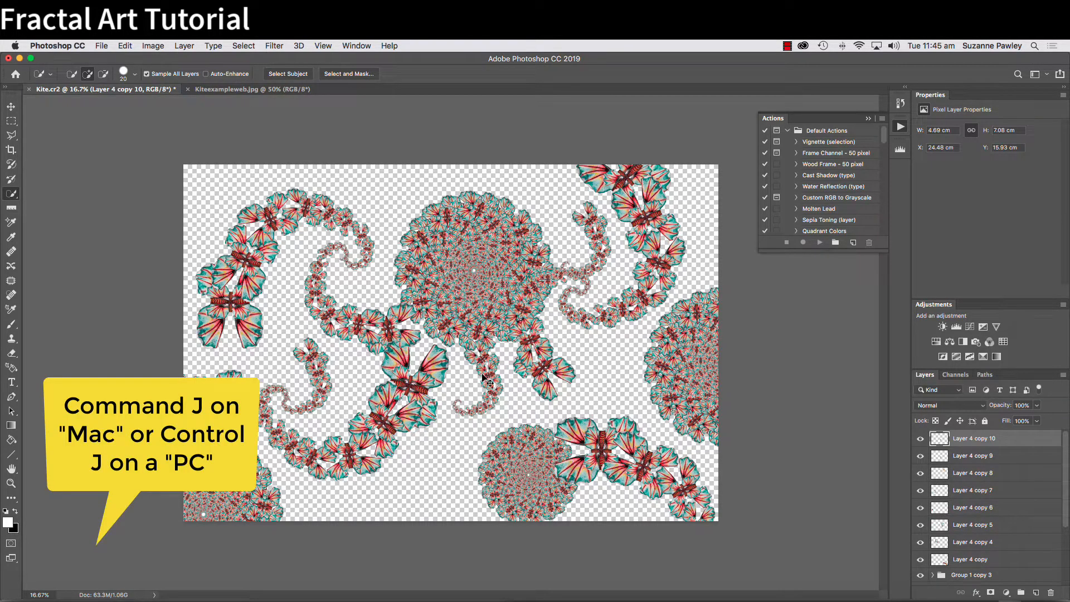
{"action": "key", "text": "super+t"}
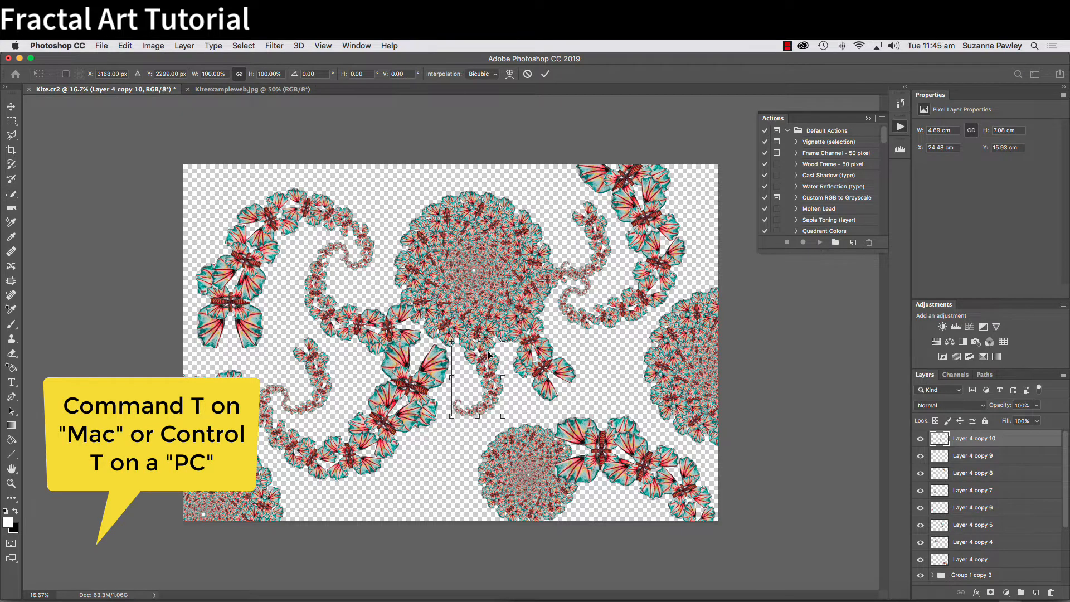
{"action": "left_click_drag", "start_coordinate": [489, 354], "coordinate": [363, 251]}
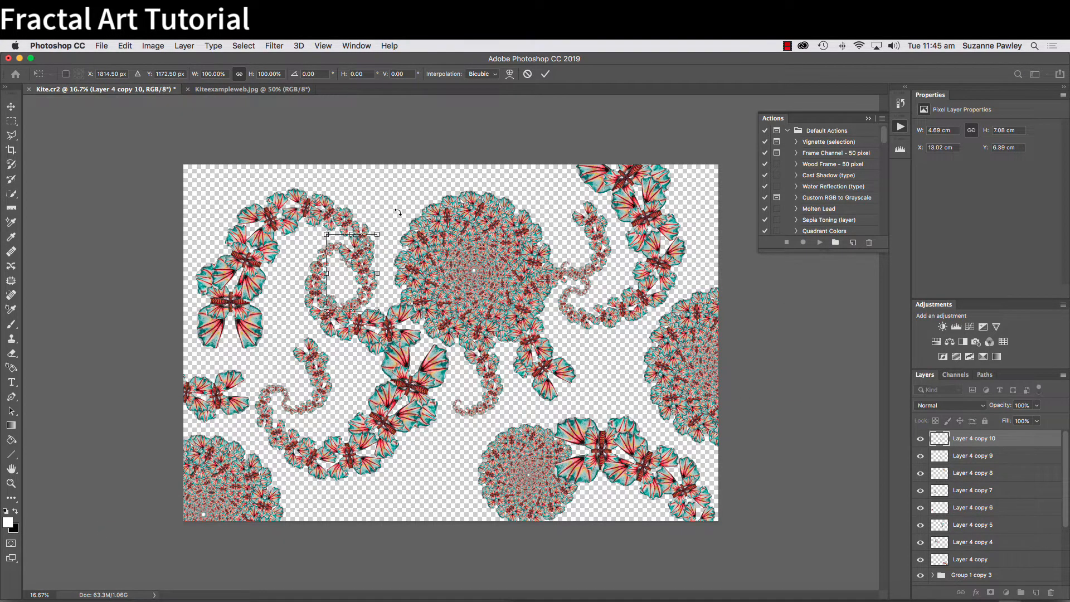
{"action": "left_click_drag", "start_coordinate": [398, 212], "coordinate": [410, 312]}
{"action": "left_click_drag", "start_coordinate": [349, 278], "coordinate": [386, 223]}
{"action": "left_click_drag", "start_coordinate": [431, 177], "coordinate": [441, 188]}
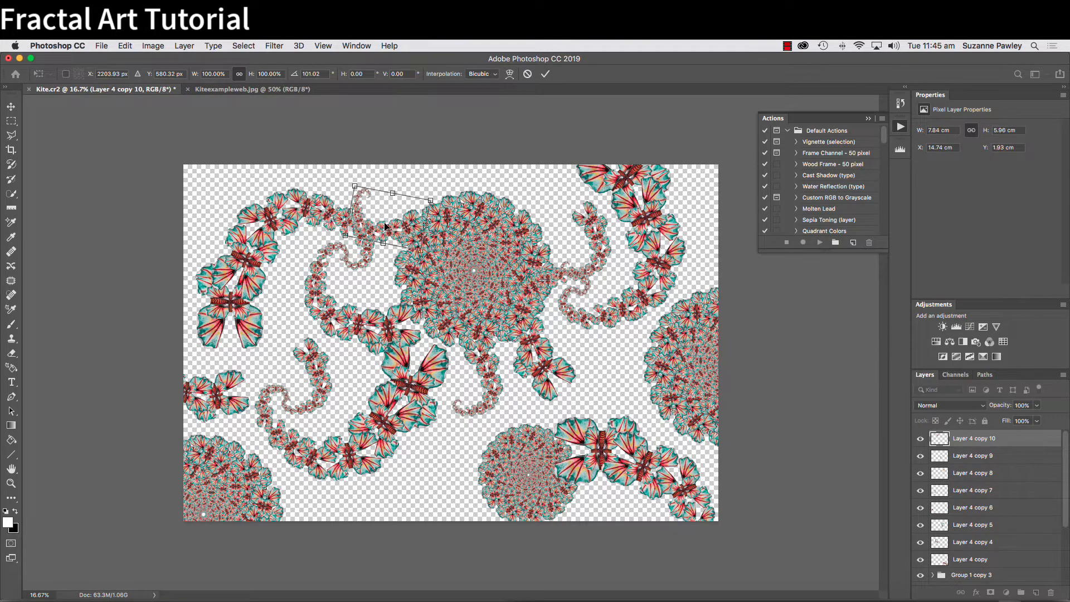
{"action": "left_click_drag", "start_coordinate": [386, 227], "coordinate": [382, 220]}
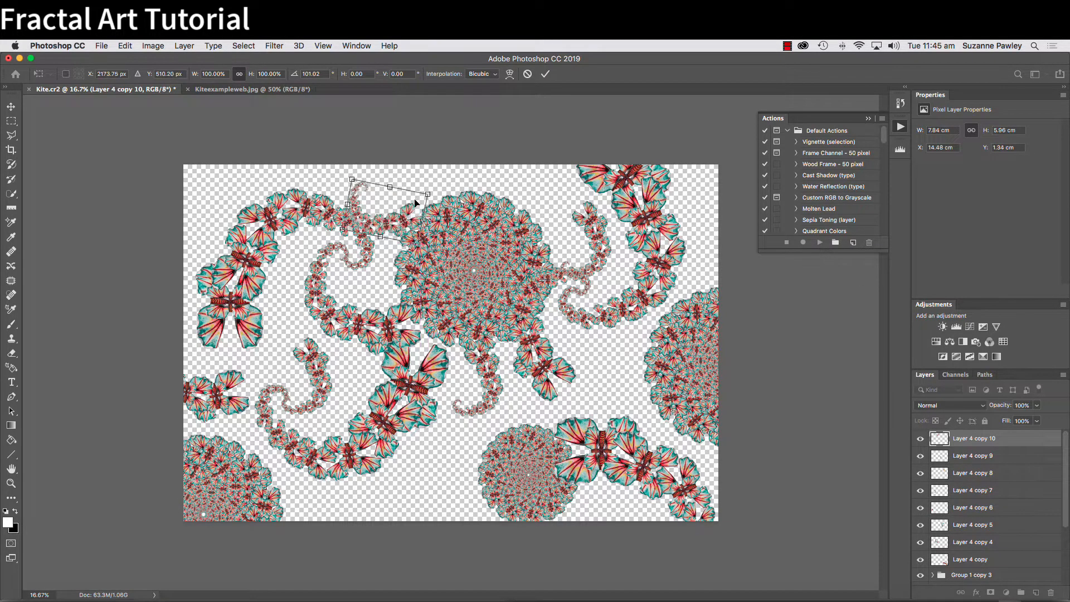
{"action": "left_click_drag", "start_coordinate": [437, 183], "coordinate": [443, 206]}
{"action": "key", "text": "Return"}
{"action": "key", "text": "w"}
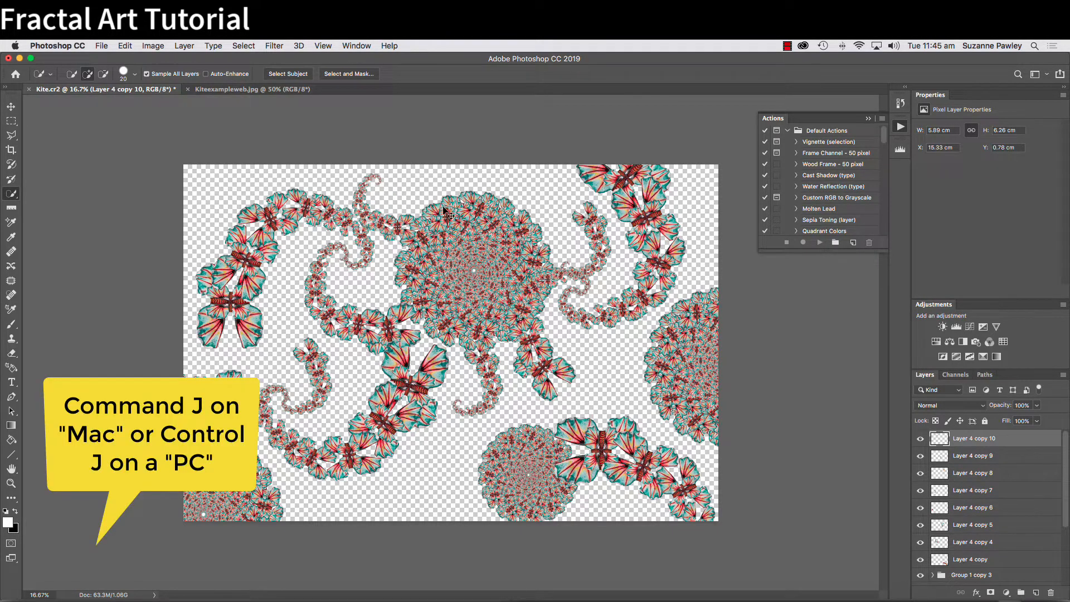
Step: Duplicate Layer 4 copy 10, rotate it about 51° and place it on the central circle's top-left edge, extending above the canvas
{"action": "key", "text": "super+j"}
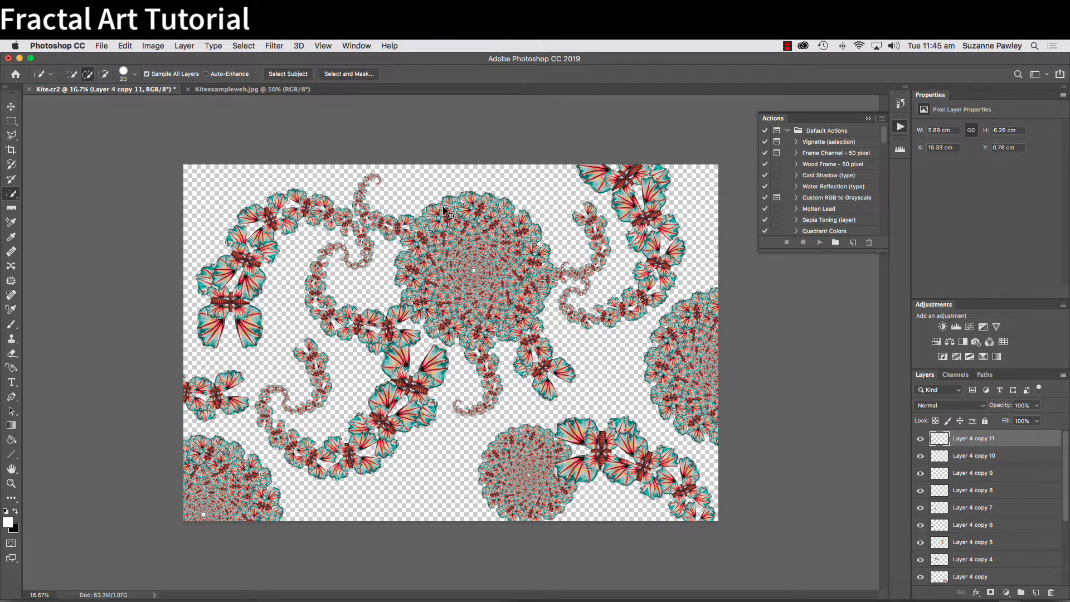
{"action": "key", "text": "super+t"}
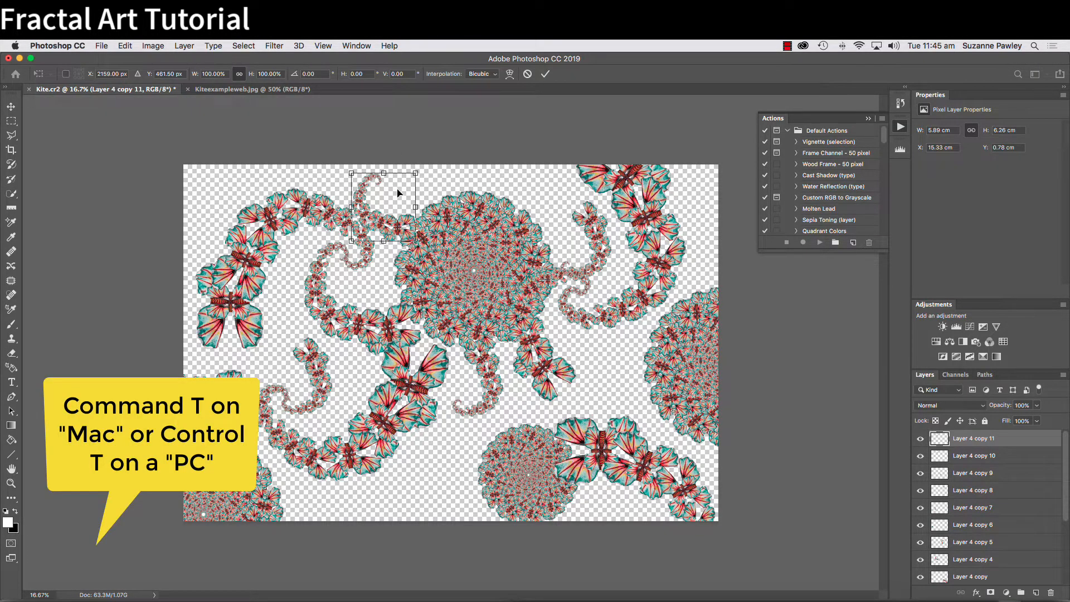
{"action": "left_click_drag", "start_coordinate": [398, 192], "coordinate": [506, 167]}
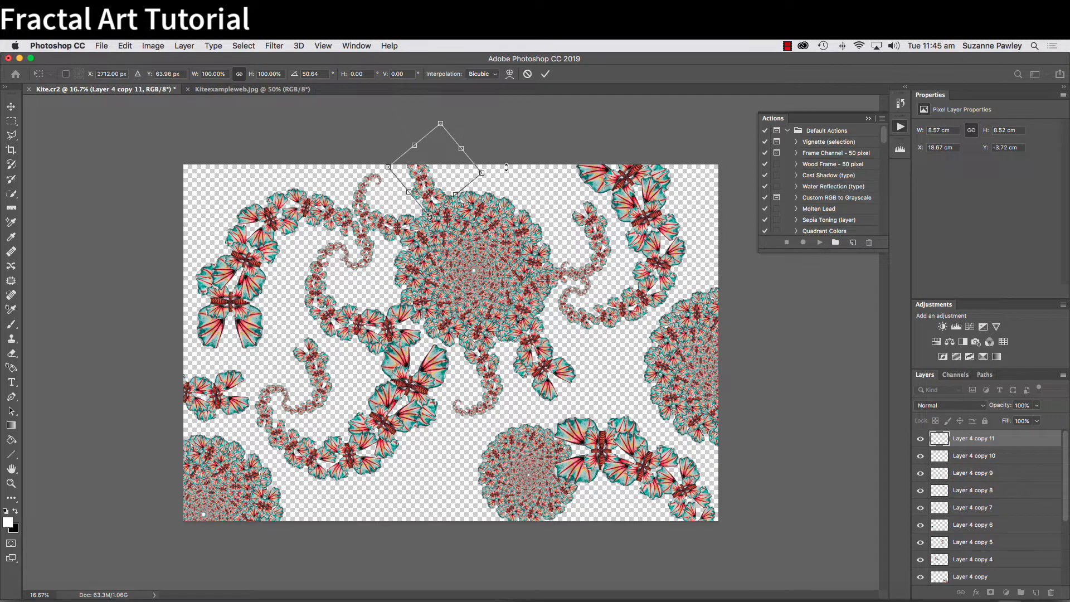
{"action": "key", "text": "Return"}
{"action": "key", "text": "w"}
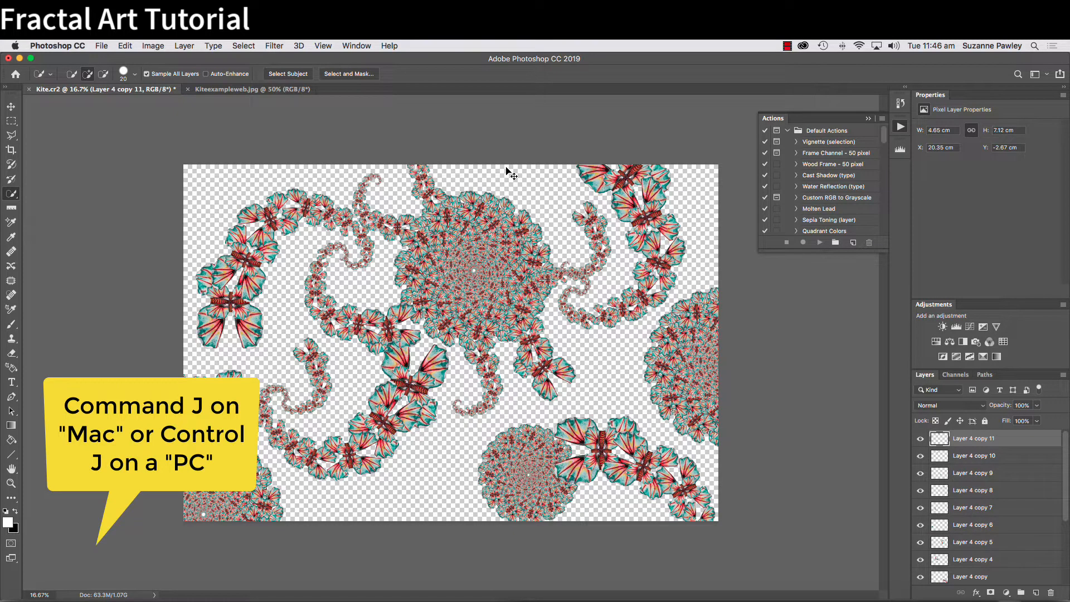
Step: Duplicate Layer 4 copy 11, rotate it about 45° and attach it to the middle of the central circle's top edge, partly off the canvas
{"action": "key", "text": "super+j"}
{"action": "key", "text": "super+t"}
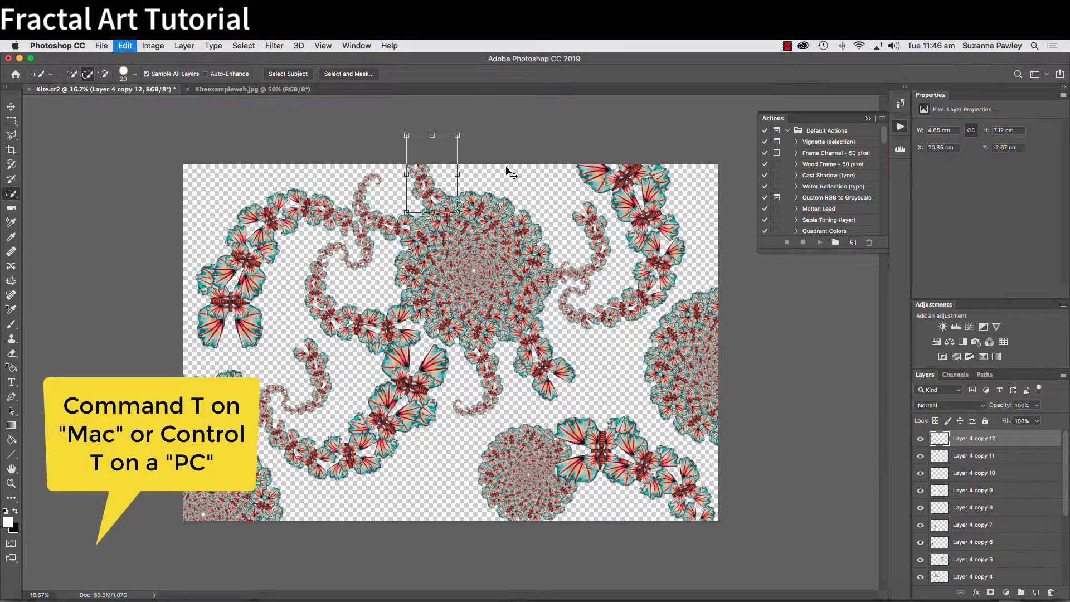
{"action": "left_click_drag", "start_coordinate": [452, 178], "coordinate": [503, 171]}
{"action": "left_click_drag", "start_coordinate": [530, 130], "coordinate": [556, 159]}
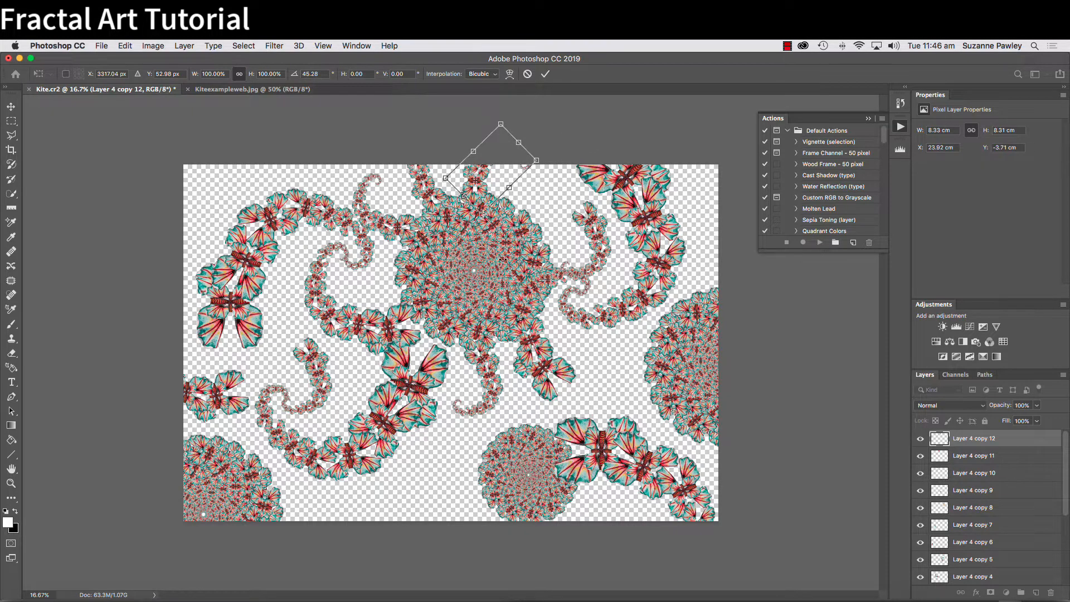
{"action": "key", "text": "Return"}
{"action": "key", "text": "w"}
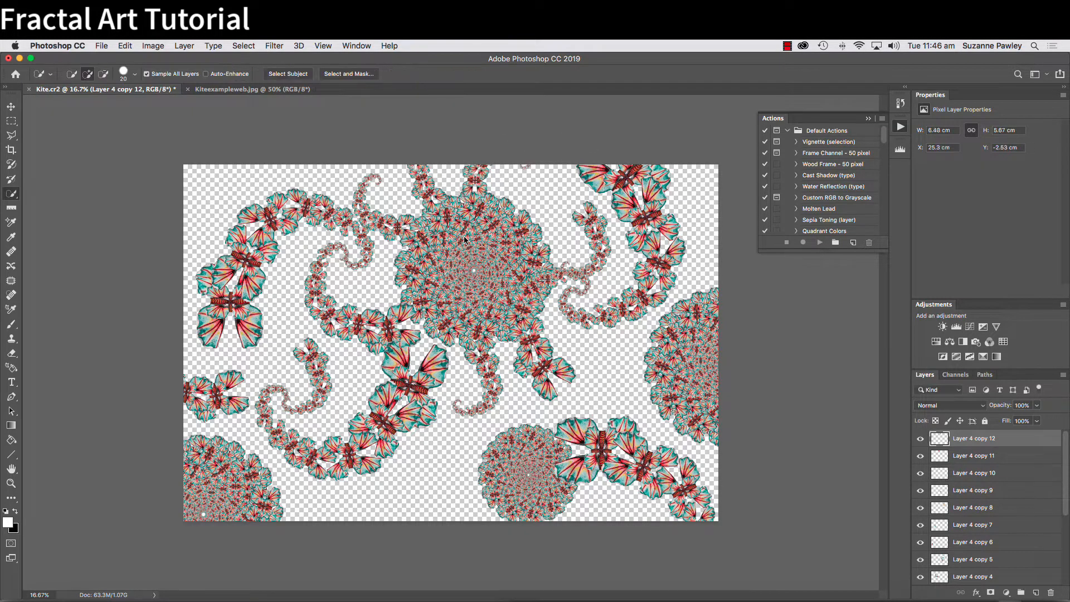
Step: Duplicate Layer 4 copy 12, rotate it about 4° and attach it to the central circle's top-right edge, its tip curling toward the upper-right spiral
{"action": "key", "text": "super+j"}
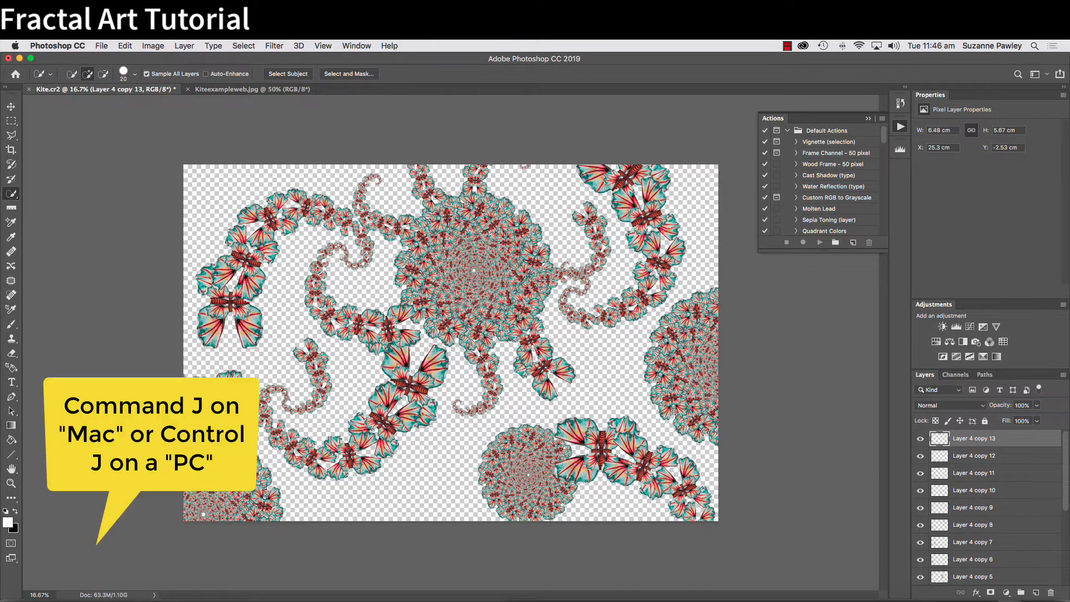
{"action": "key", "text": "super+t"}
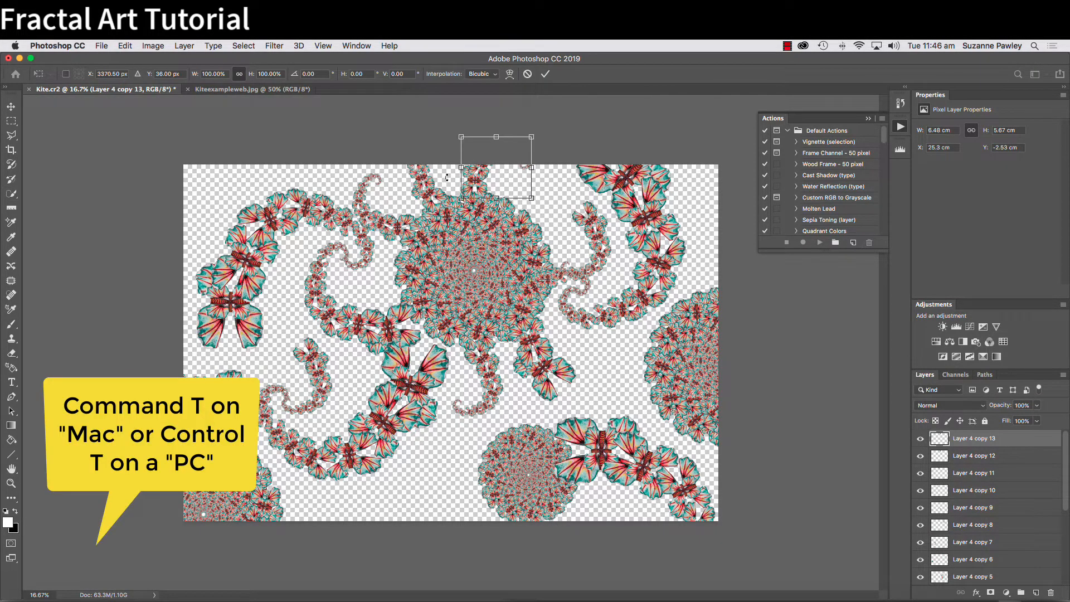
{"action": "left_click_drag", "start_coordinate": [505, 176], "coordinate": [550, 202]}
{"action": "left_click_drag", "start_coordinate": [587, 149], "coordinate": [589, 152]}
{"action": "left_click_drag", "start_coordinate": [557, 187], "coordinate": [551, 189]}
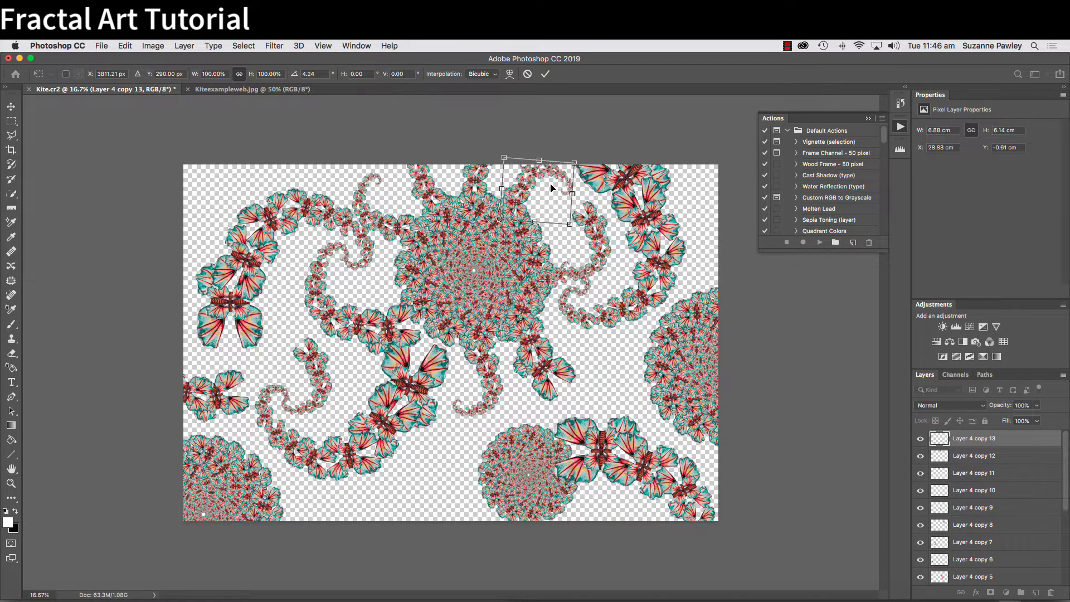
{"action": "key", "text": "Return"}
{"action": "key", "text": "w"}
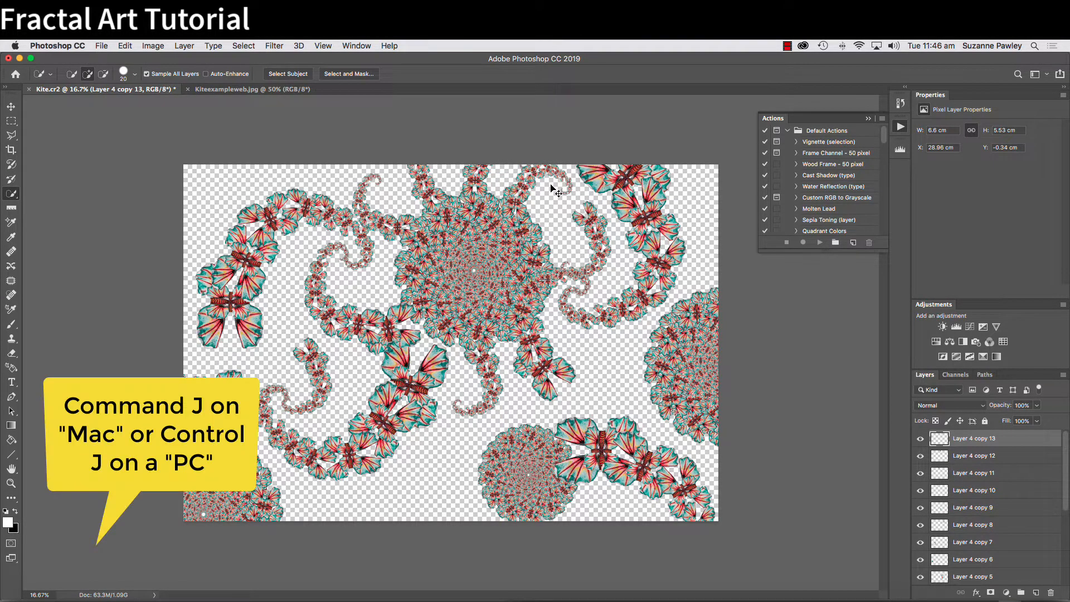
Step: Duplicate Layer 4 copy 13, rotate it clockwise and attach it to the central circle's upper-right edge, overlapping the small spiral there
{"action": "key", "text": "super+j"}
{"action": "key", "text": "super+t"}
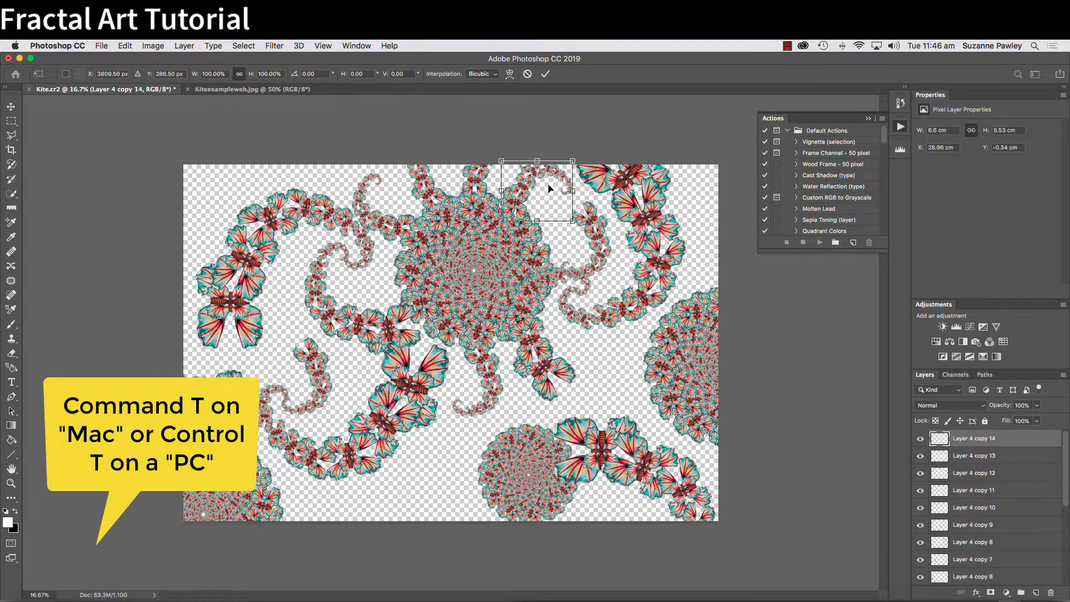
{"action": "left_click_drag", "start_coordinate": [550, 189], "coordinate": [577, 222]}
{"action": "left_click_drag", "start_coordinate": [602, 177], "coordinate": [580, 221]}
{"action": "key", "text": "Return"}
{"action": "key", "text": "w"}
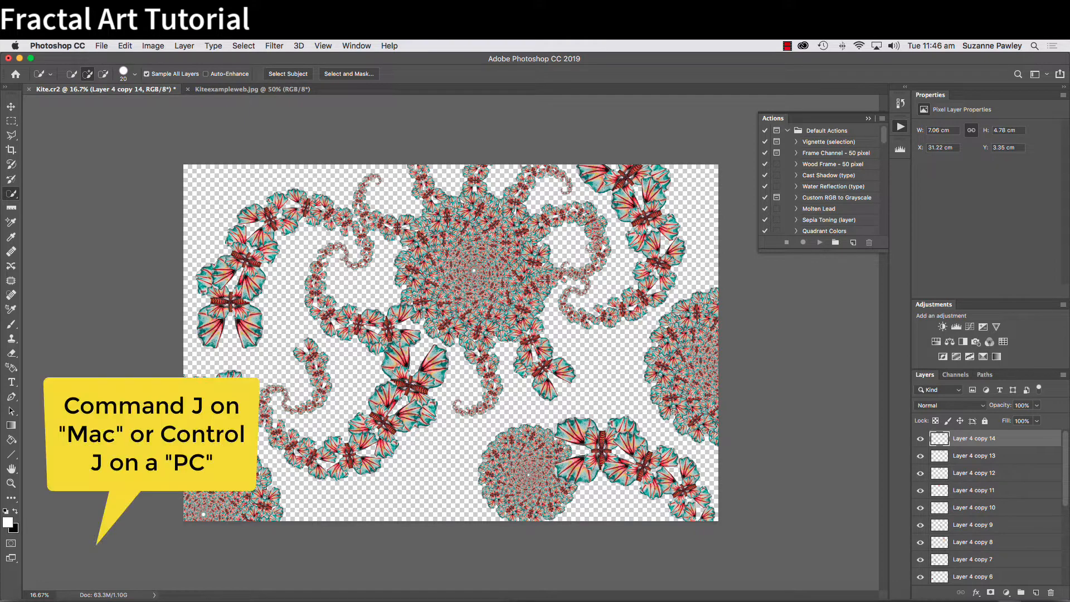
Step: Duplicate Layer 4 copy 14 and place it unrotated directly below the original, its wide end on the central circle's right edge
{"action": "key", "text": "super+j"}
{"action": "key", "text": "super+t"}
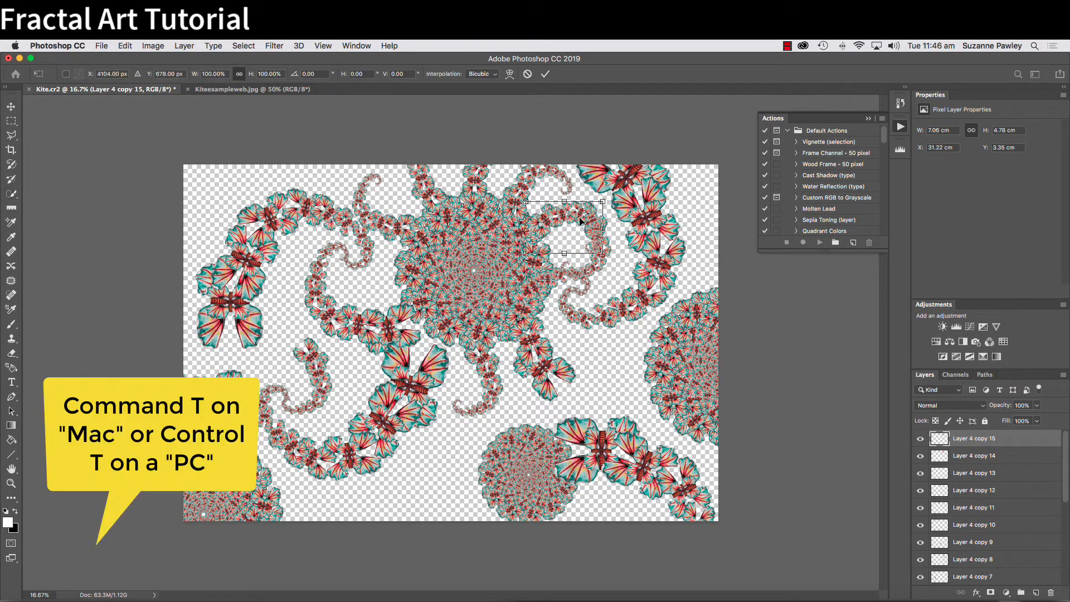
{"action": "left_click_drag", "start_coordinate": [577, 226], "coordinate": [629, 262]}
{"action": "key", "text": "super+z"}
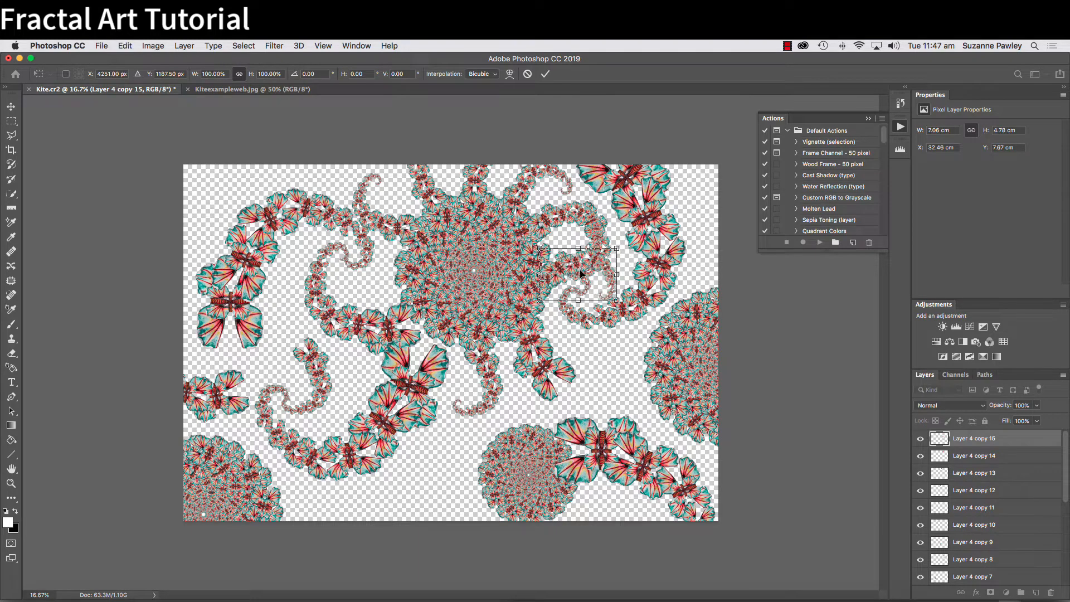
{"action": "key", "text": "Return"}
{"action": "key", "text": "w"}
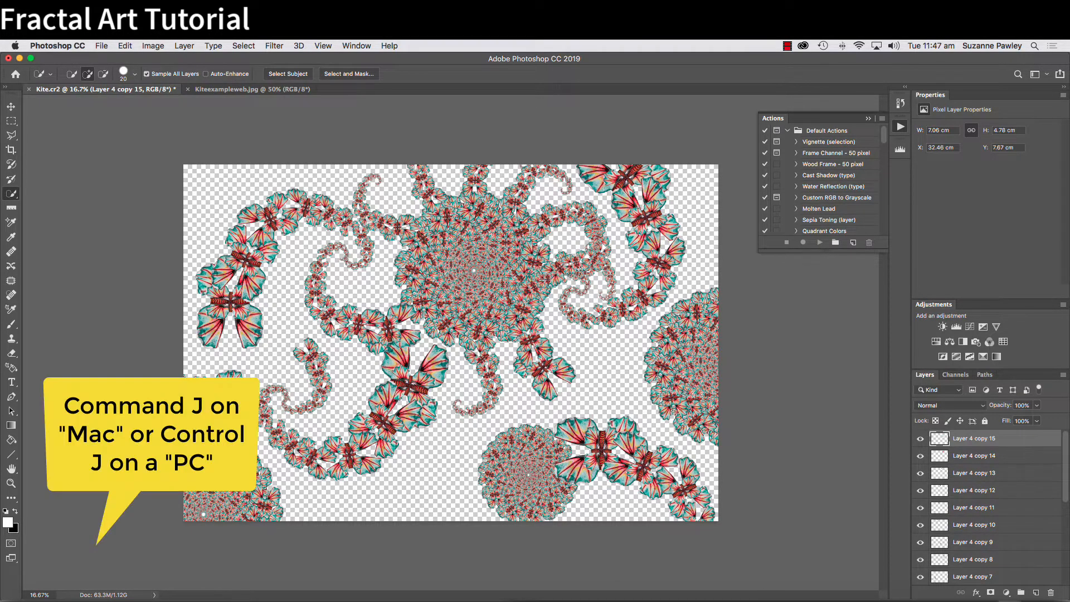
Step: Duplicate Layer 4 copy 15, rotate it about 35° and attach it to the central circle's lower-right edge, its tip curling downward
{"action": "key", "text": "super+j"}
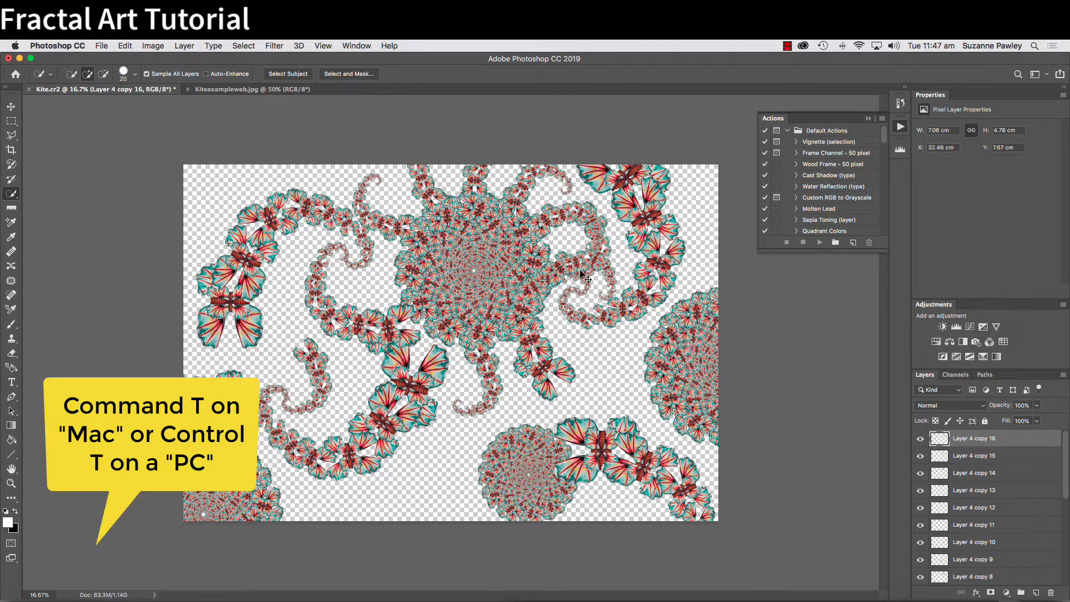
{"action": "key", "text": "super+t"}
{"action": "left_click_drag", "start_coordinate": [581, 273], "coordinate": [572, 323]}
{"action": "left_click_drag", "start_coordinate": [623, 291], "coordinate": [578, 325]}
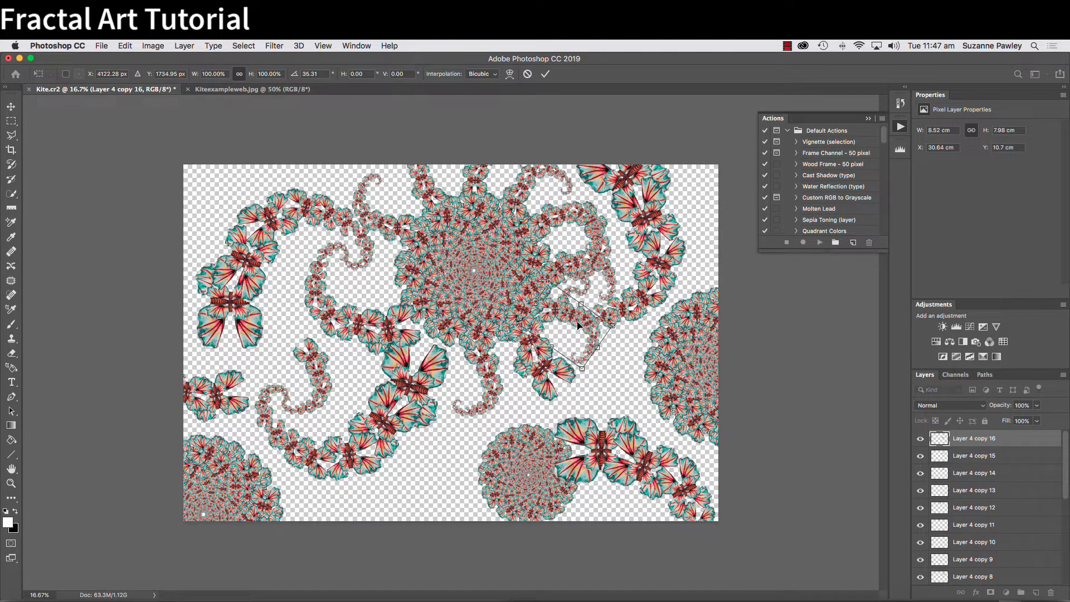
{"action": "key", "text": "Return"}
Step: Duplicate Layer 4 copy 16, rotate it about 106° and place it at the central circle's lower-left edge, over the large spiral's end kite
{"action": "key", "text": "super+j"}
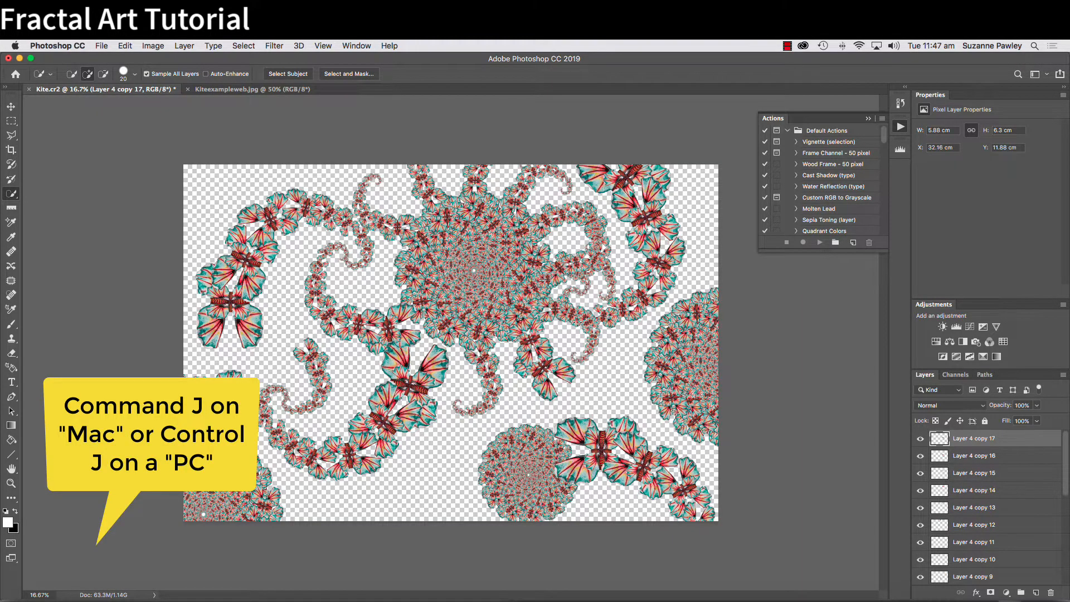
{"action": "key", "text": "super+t"}
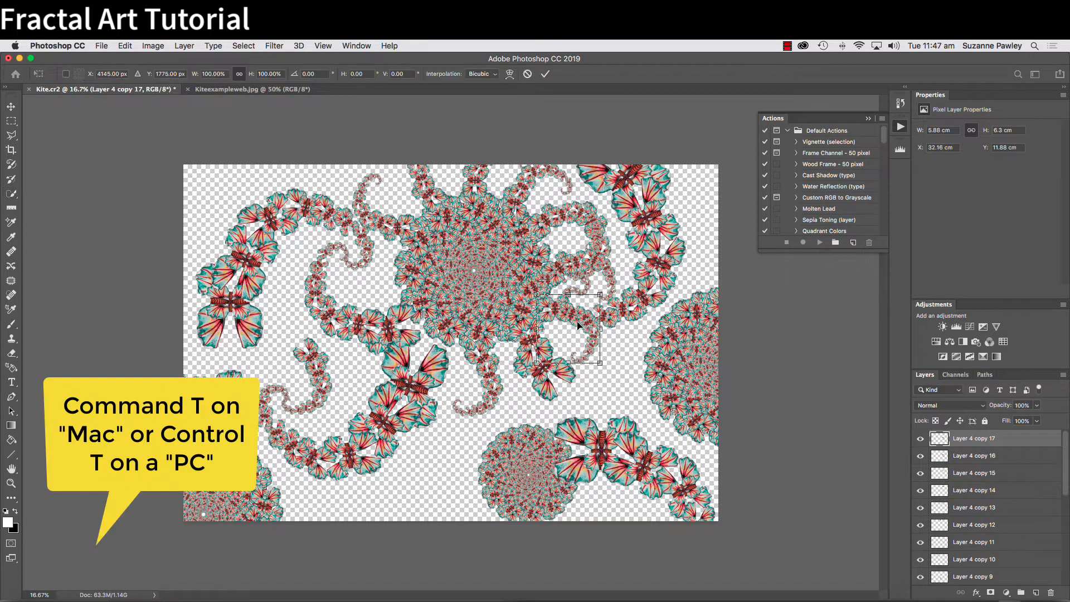
{"action": "left_click_drag", "start_coordinate": [578, 322], "coordinate": [418, 362]}
{"action": "left_click_drag", "start_coordinate": [449, 324], "coordinate": [409, 356]}
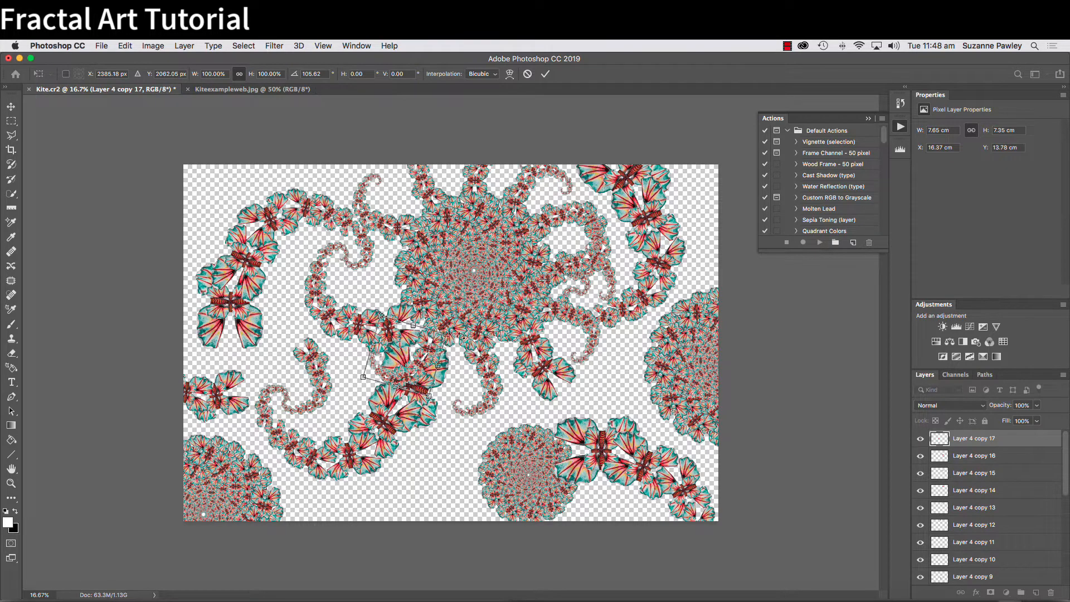
{"action": "key", "text": "Return"}
{"action": "key", "text": "w"}
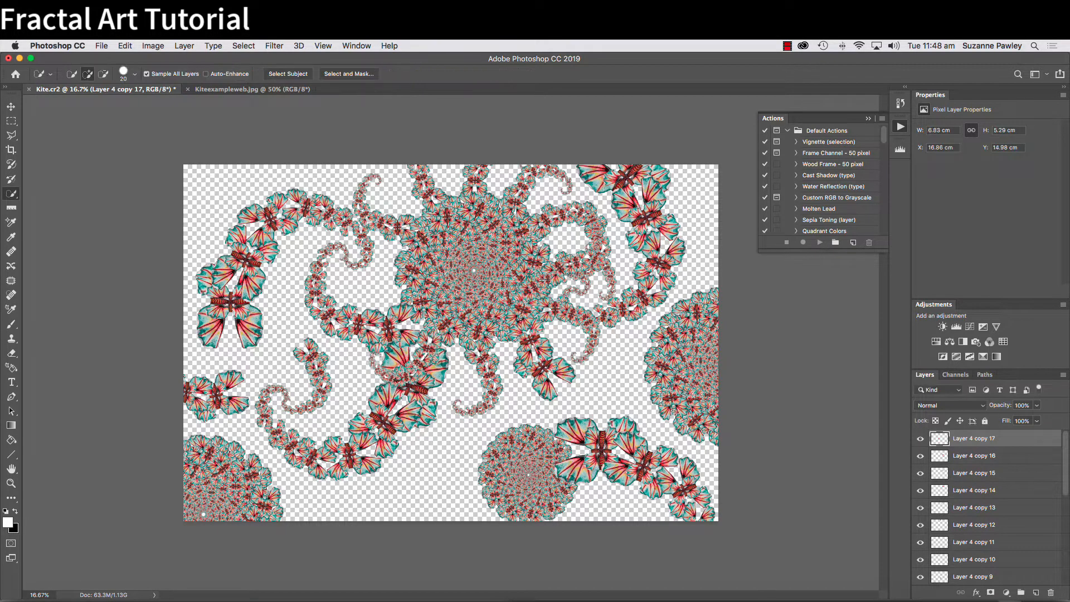
Step: Duplicate Layer 4 copy 17, rotate it about 28° and attach it to the central circle's left edge, inside the larger curling spiral
{"action": "key", "text": "super+j"}
{"action": "key", "text": "super+t"}
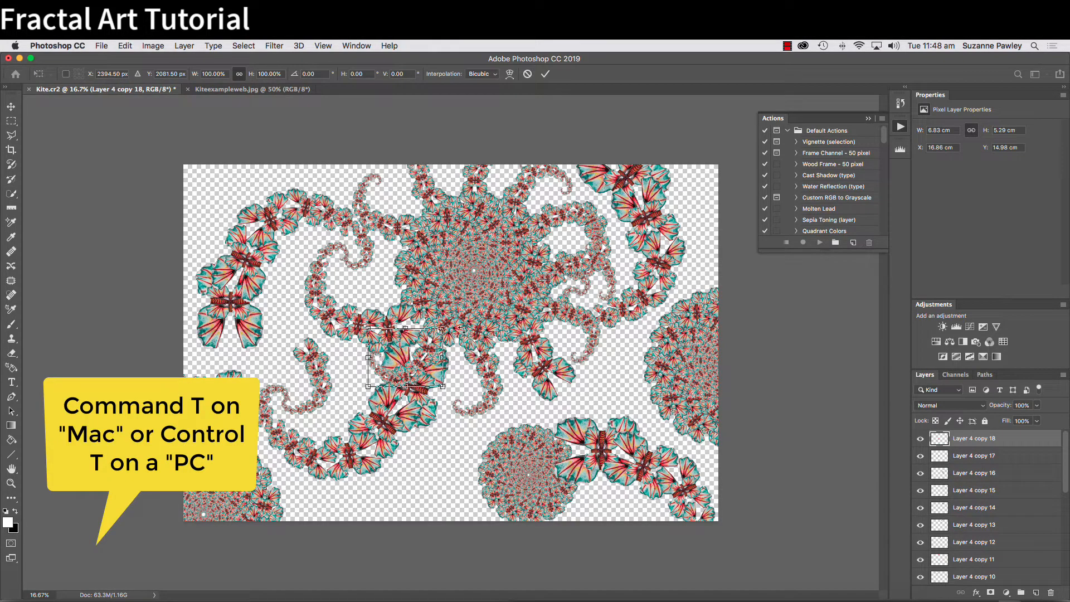
{"action": "left_click_drag", "start_coordinate": [408, 347], "coordinate": [373, 290]}
{"action": "left_click_drag", "start_coordinate": [442, 260], "coordinate": [451, 296]}
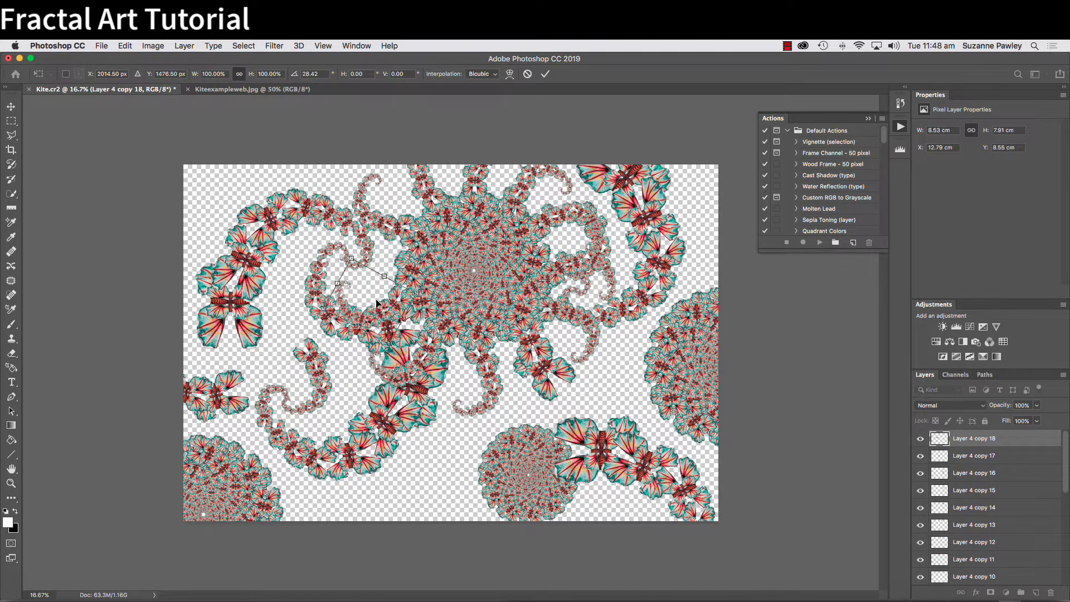
{"action": "left_click_drag", "start_coordinate": [379, 306], "coordinate": [372, 283]}
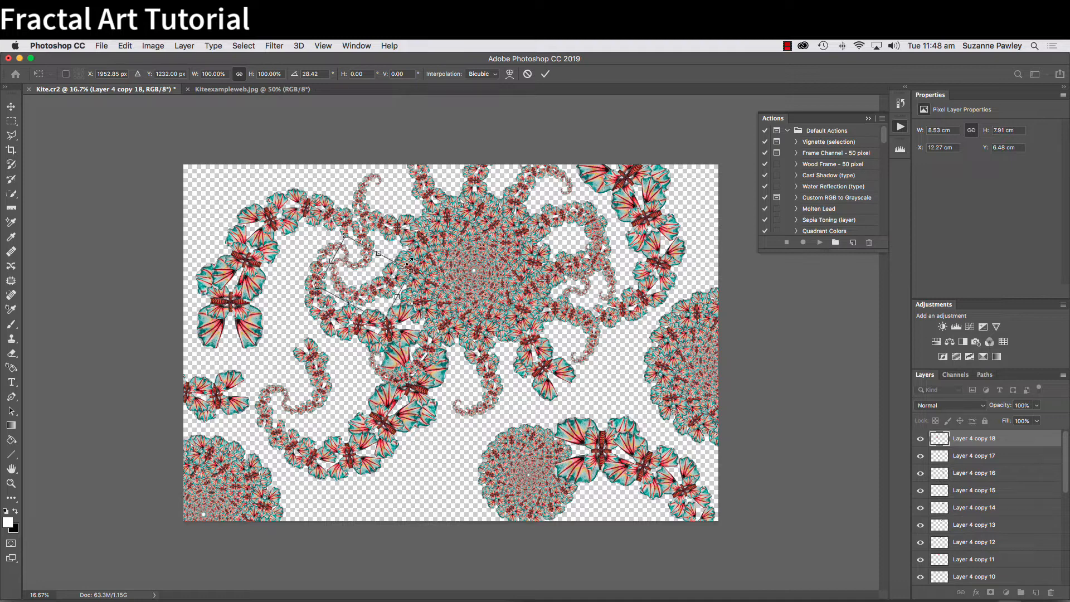
{"action": "key", "text": "Return"}
{"action": "key", "text": "w"}
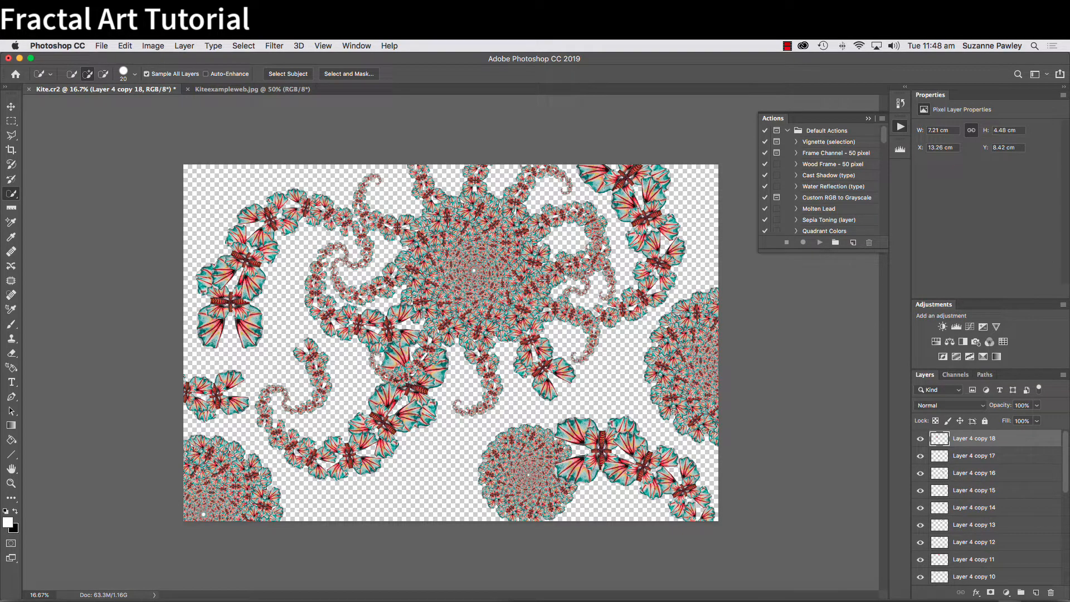
Step: Duplicate Layer 4 copy 18, rotate it about 17° and place it near the canvas's bottom edge, its tip touching the large lower-left spiral
{"action": "key", "text": "super+j"}
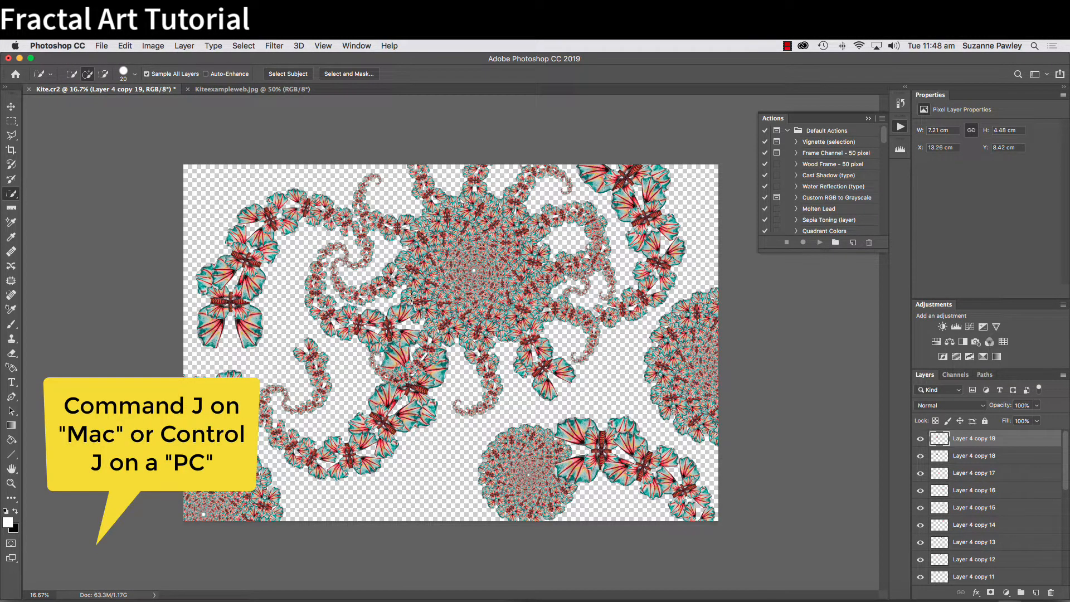
{"action": "key", "text": "super+t"}
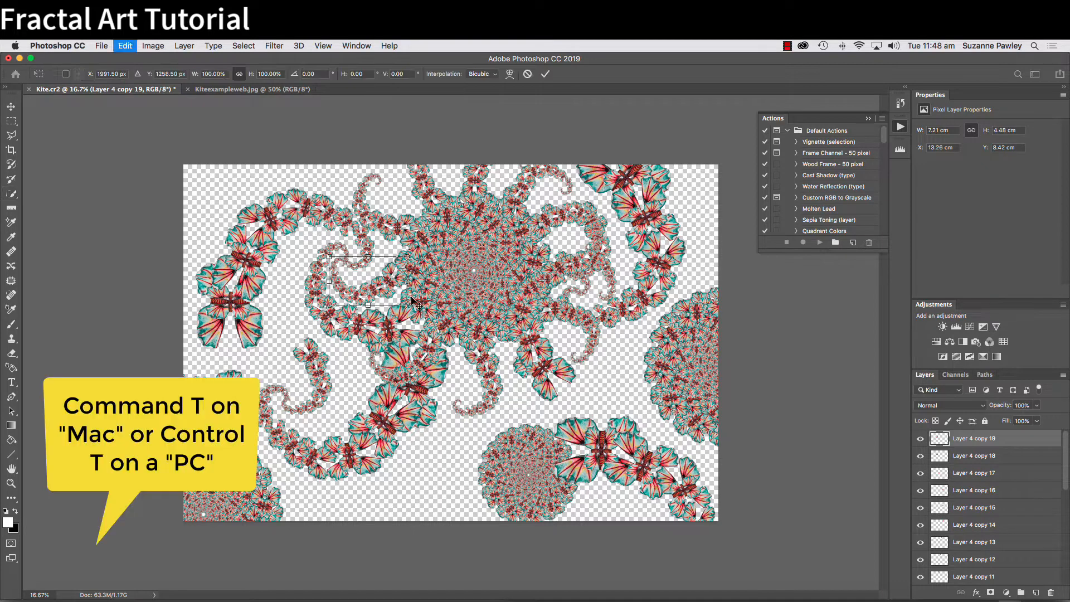
{"action": "left_click_drag", "start_coordinate": [392, 285], "coordinate": [416, 329]}
{"action": "left_click_drag", "start_coordinate": [325, 319], "coordinate": [332, 341]}
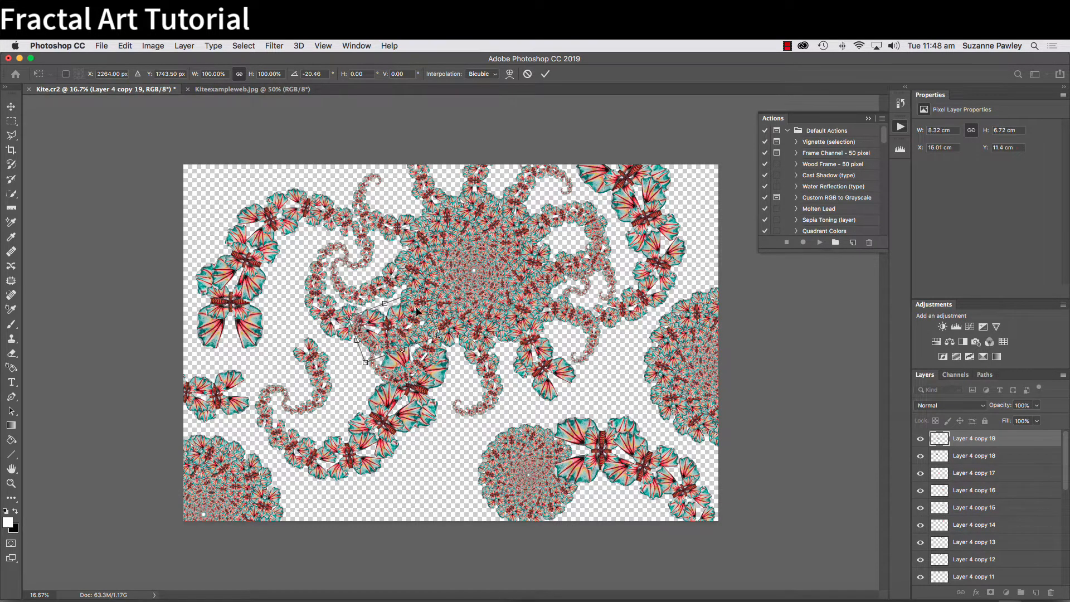
{"action": "left_click_drag", "start_coordinate": [400, 315], "coordinate": [382, 490]}
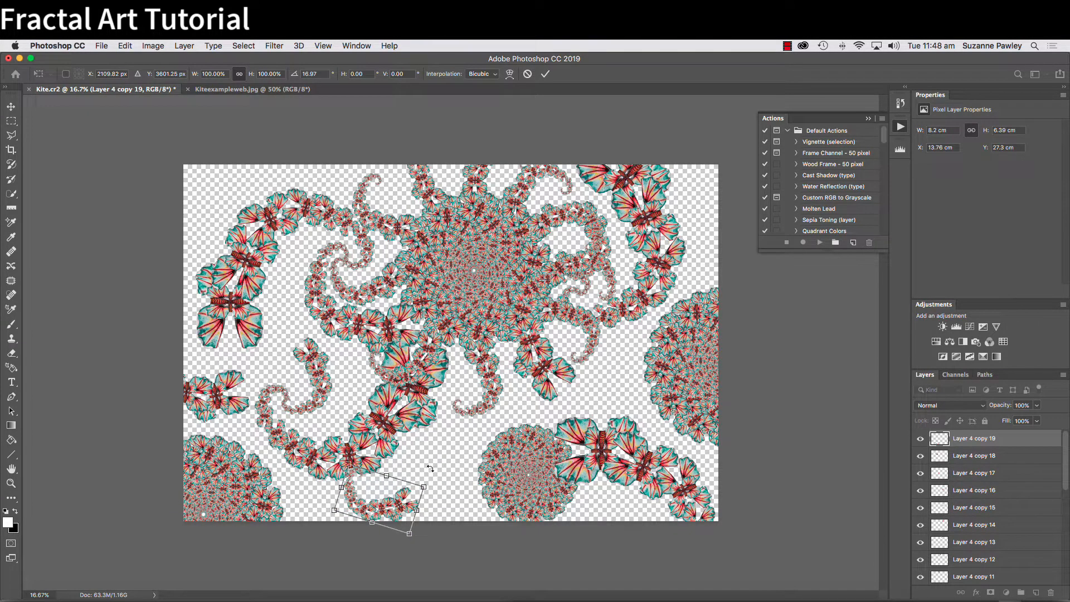
{"action": "key", "text": "Return"}
{"action": "key", "text": "w"}
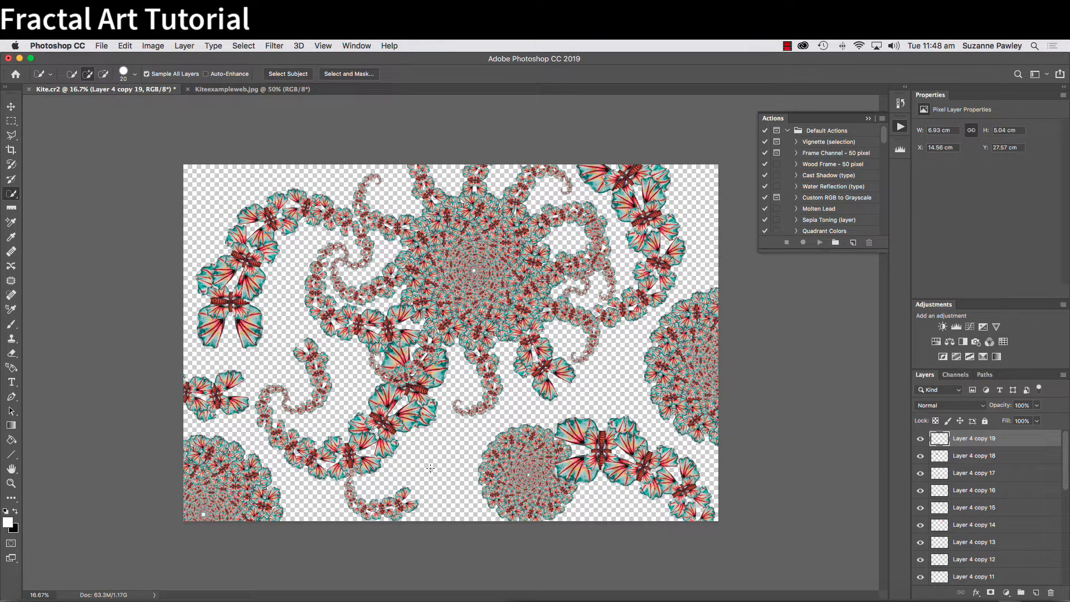
Step: Duplicate Layer 4 copy 19, rotate it about 148° and place it in the canvas's upper-left corner, its tip touching the large spiral there
{"action": "key", "text": "super+j"}
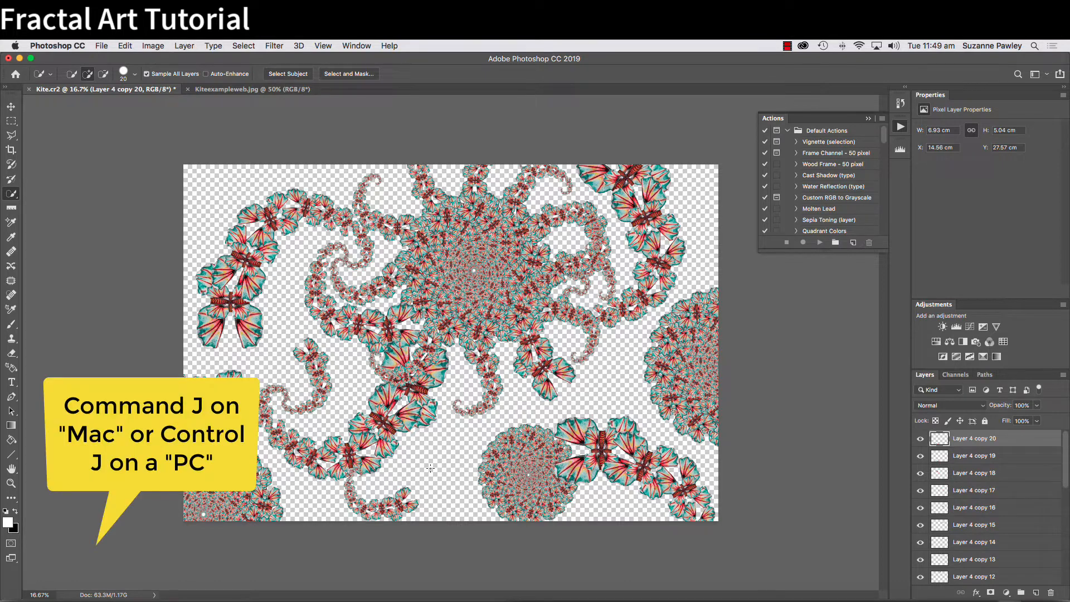
{"action": "key", "text": "super+t"}
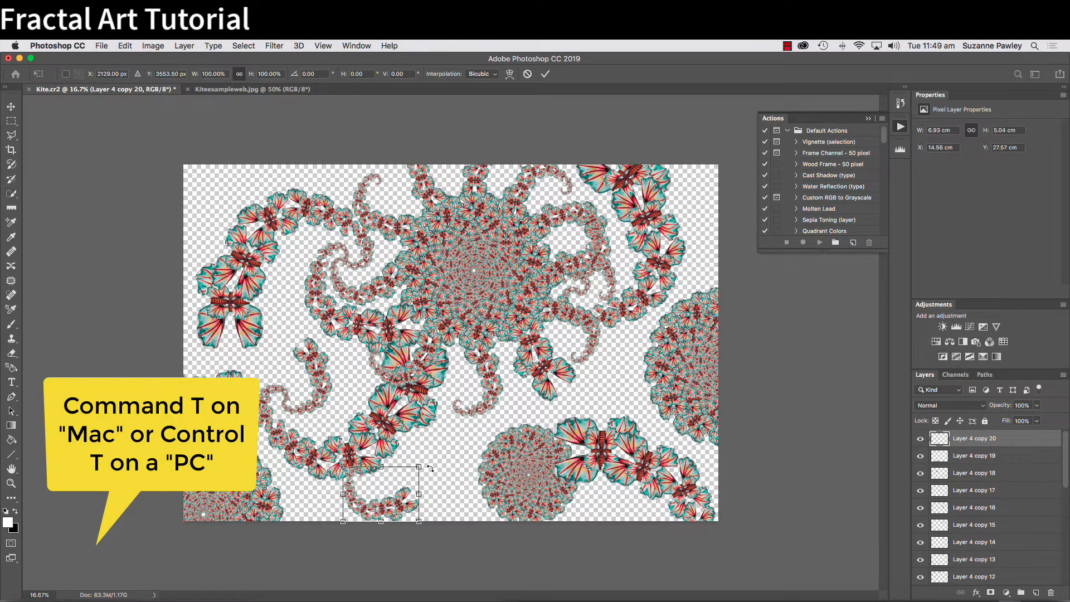
{"action": "left_click_drag", "start_coordinate": [389, 478], "coordinate": [223, 287]}
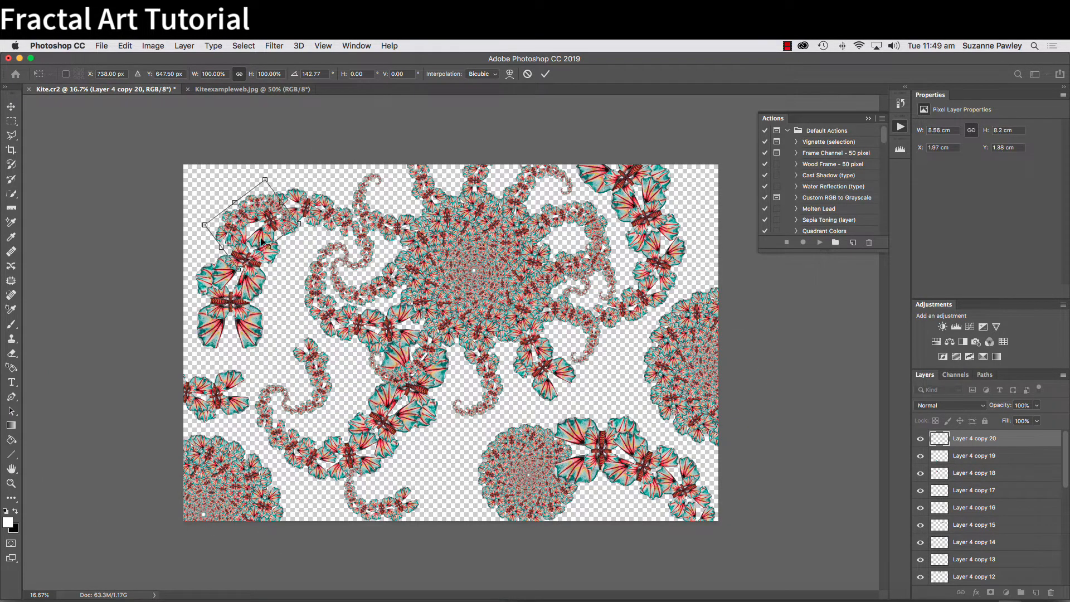
{"action": "left_click_drag", "start_coordinate": [300, 230], "coordinate": [282, 256]}
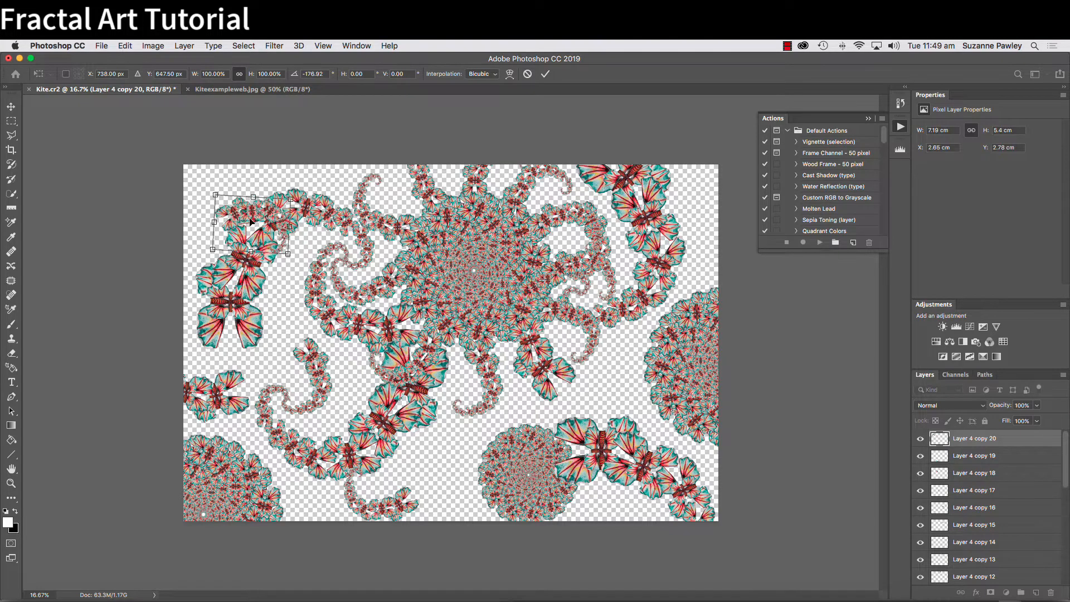
{"action": "left_click_drag", "start_coordinate": [249, 212], "coordinate": [229, 194]}
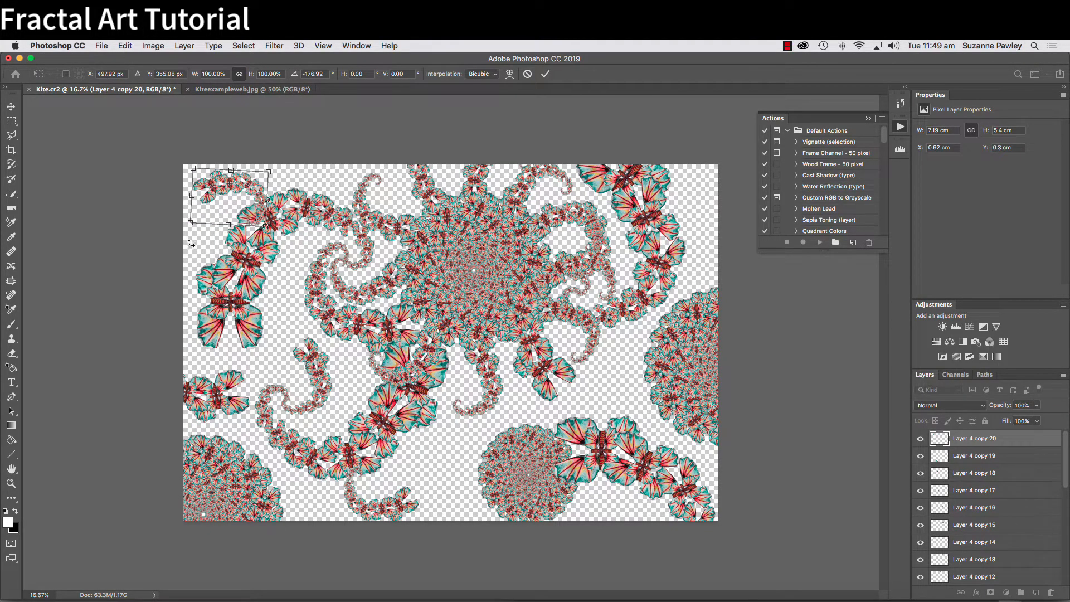
{"action": "left_click_drag", "start_coordinate": [191, 243], "coordinate": [221, 257]}
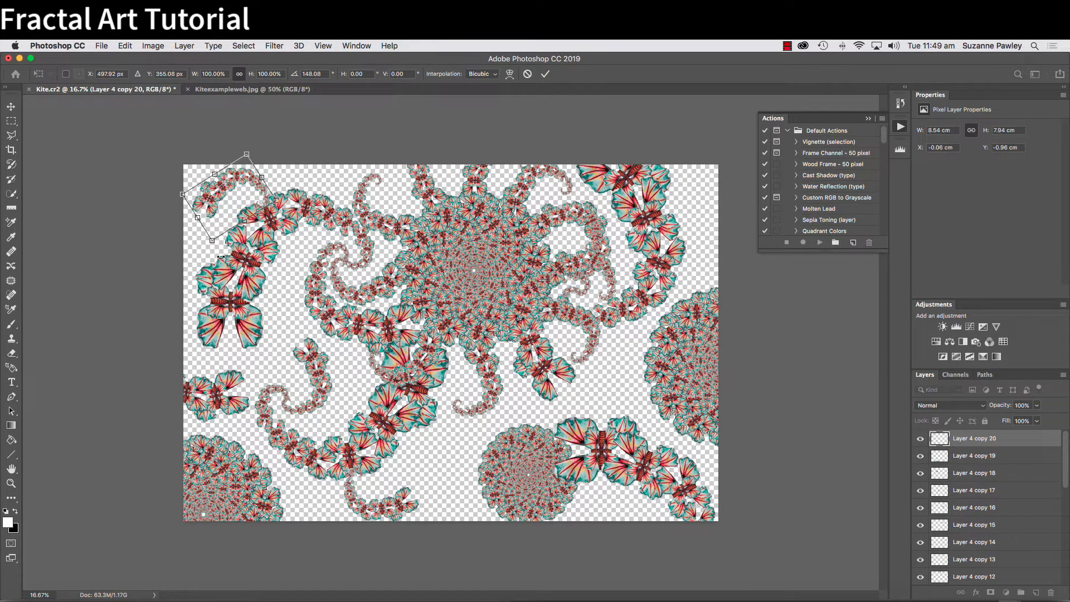
{"action": "key", "text": "Return"}
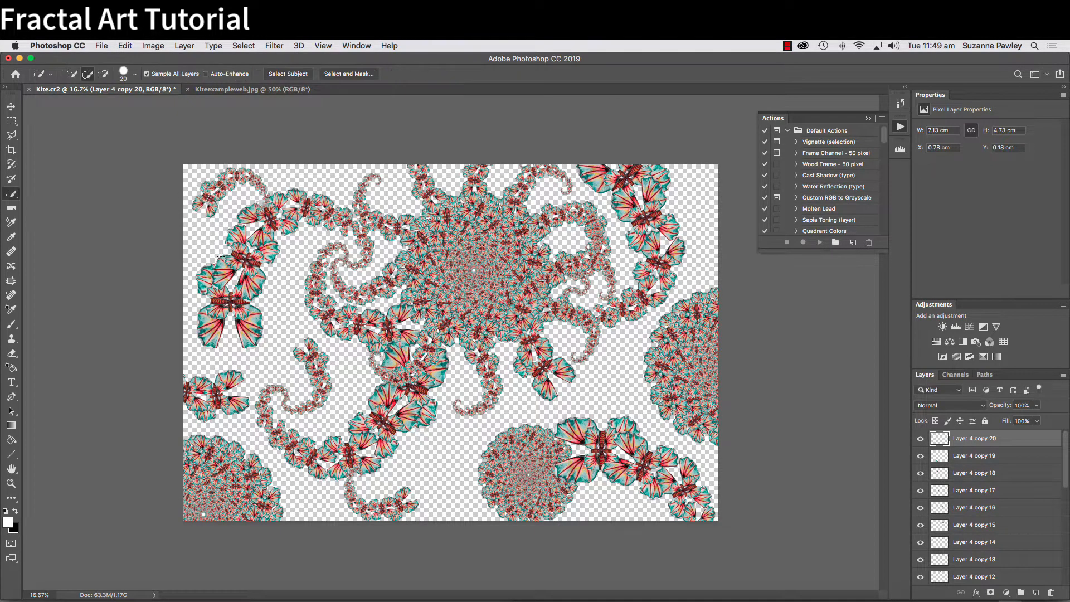
Step: Duplicate the small upper-left tentacle and place the copy against the left side of the disc at the canvas's right edge
{"action": "key", "text": "super+j"}
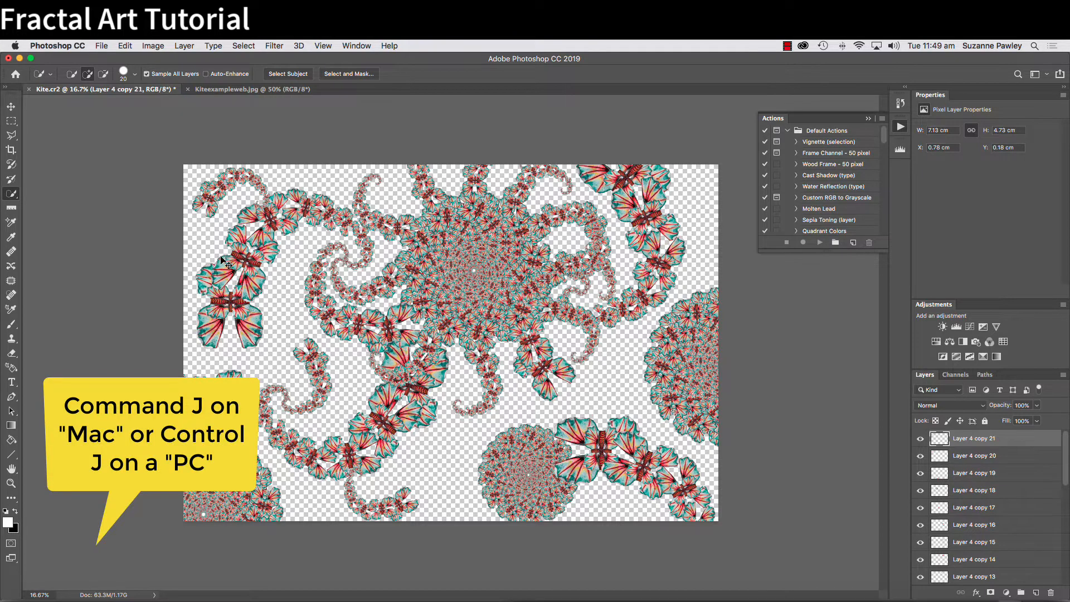
{"action": "key", "text": "super+t"}
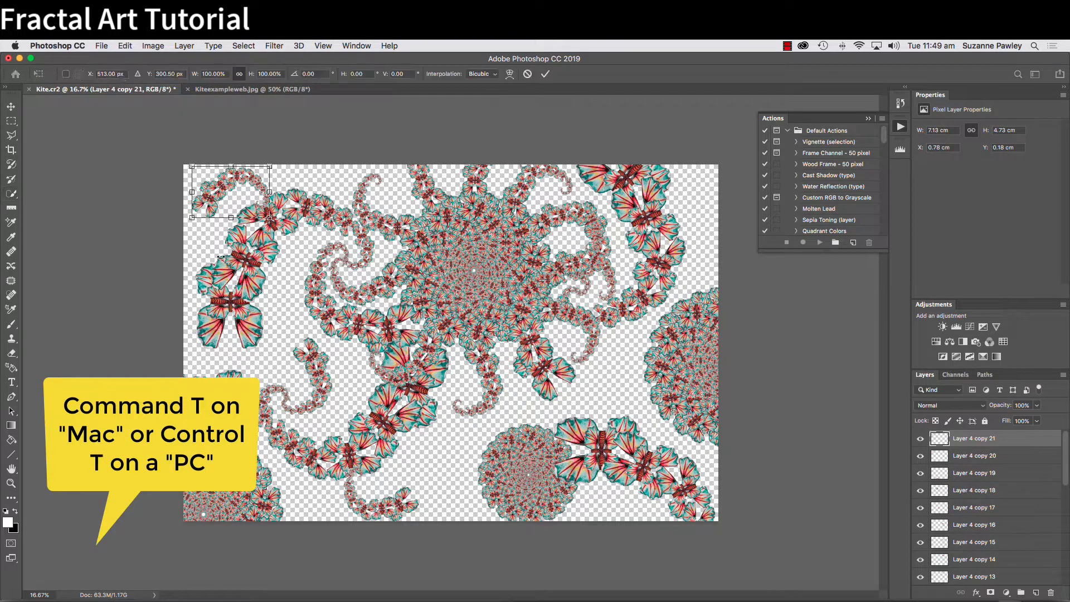
{"action": "left_click_drag", "start_coordinate": [264, 206], "coordinate": [641, 389]}
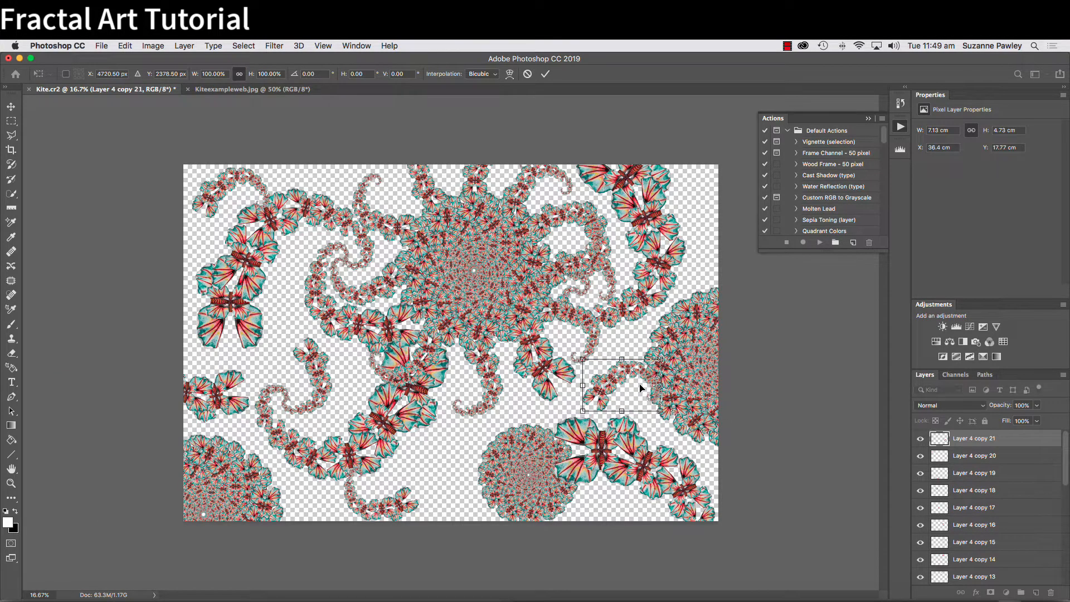
{"action": "key", "text": "Return"}
{"action": "key", "text": "w"}
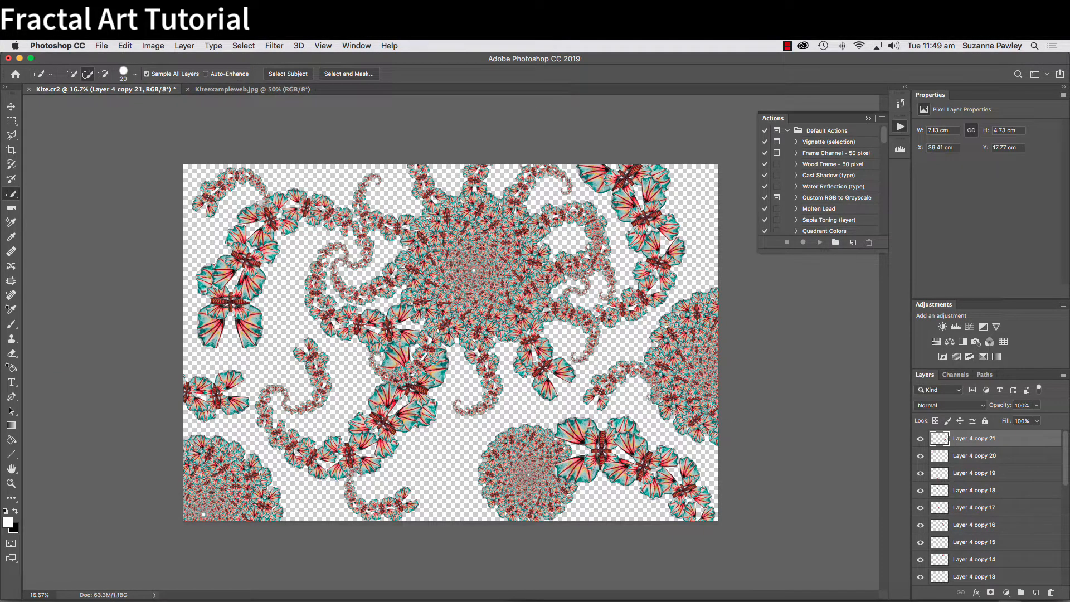
Step: Duplicate that tentacle, scale the copy to about 57.5%, rotate it about -68°, and attach it to the curl hanging below the central disc
{"action": "key", "text": "super+j"}
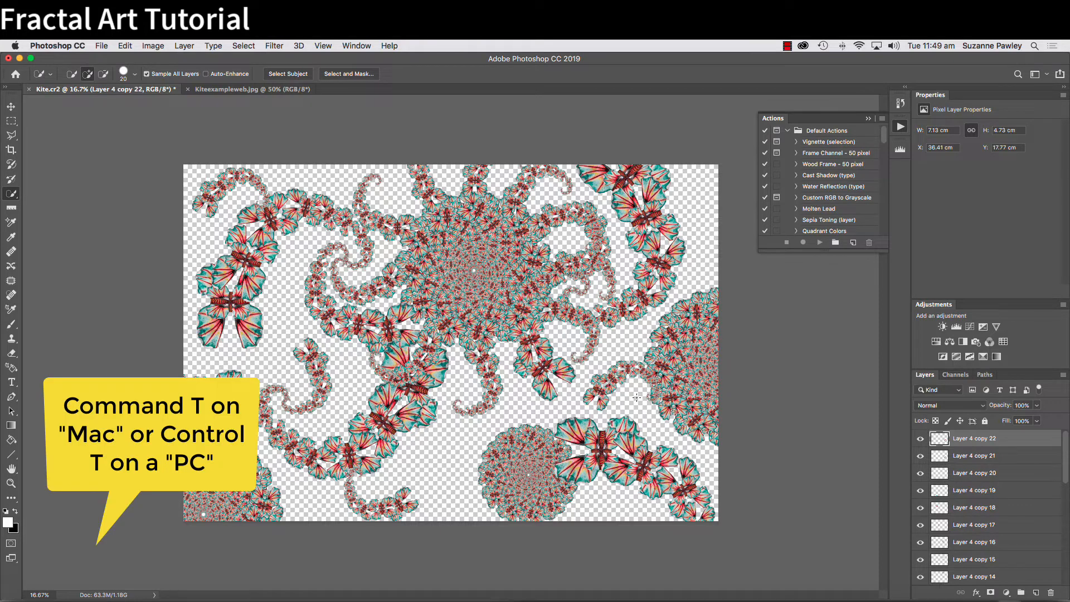
{"action": "key", "text": "super+t"}
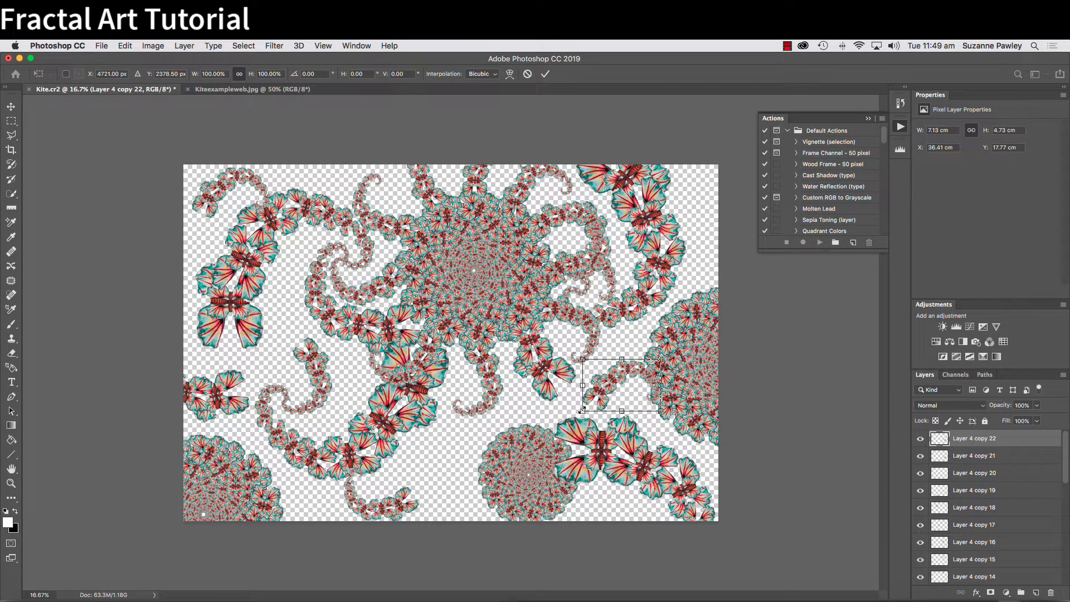
{"action": "left_click_drag", "start_coordinate": [582, 409], "coordinate": [599, 400]}
{"action": "left_click_drag", "start_coordinate": [666, 369], "coordinate": [457, 440]}
{"action": "left_click_drag", "start_coordinate": [465, 384], "coordinate": [451, 430]}
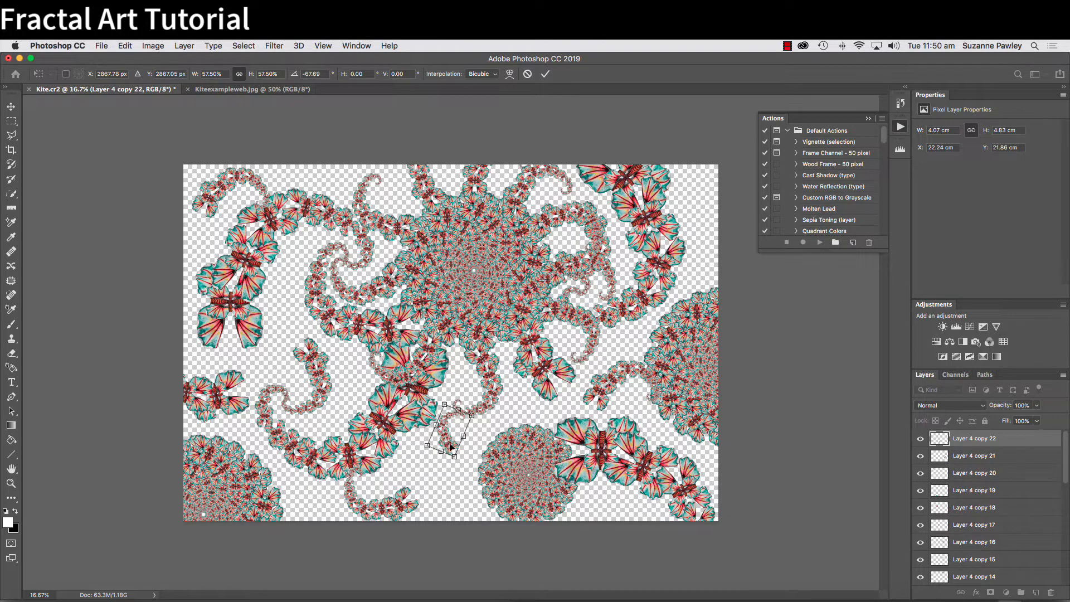
{"action": "key", "text": "Return"}
{"action": "key", "text": "w"}
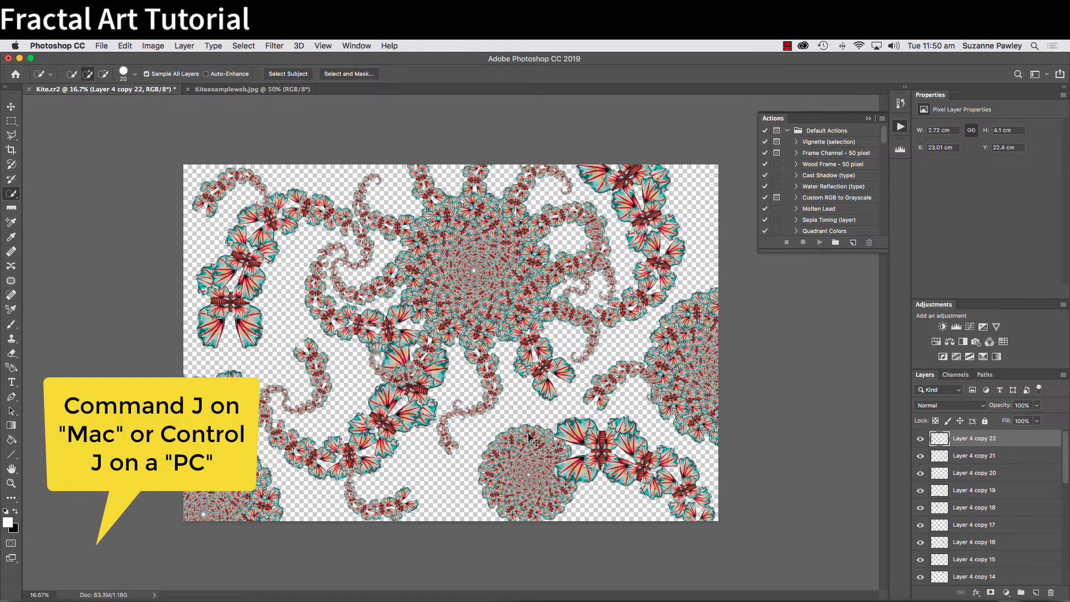
Step: Duplicate the scaled-down tentacle, rotate the copy about 83°, and join it to the end of the tentacle along the canvas's bottom edge
{"action": "key", "text": "super+t"}
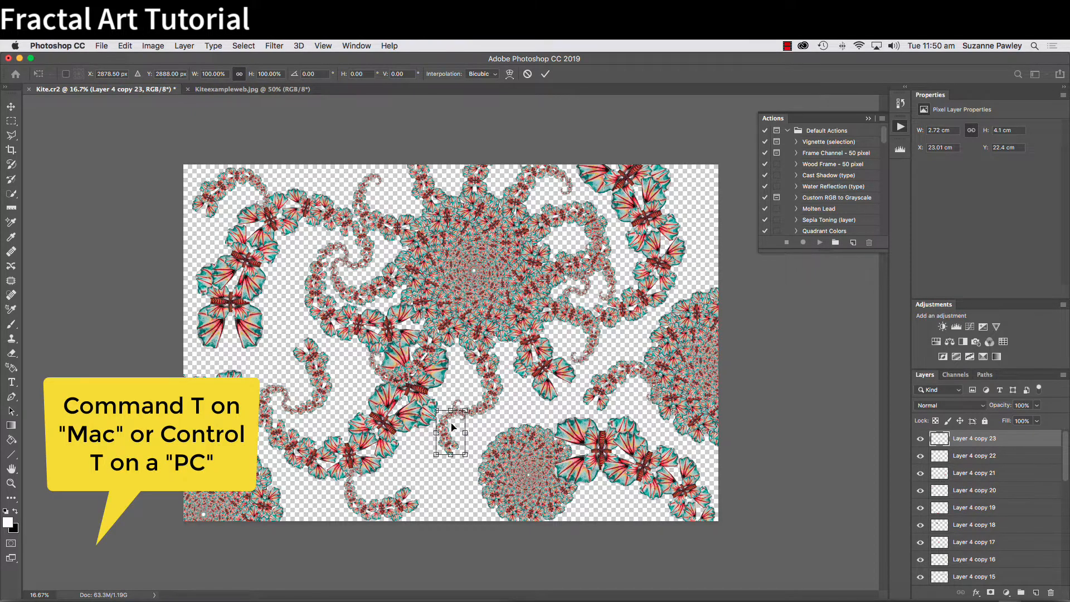
{"action": "left_click_drag", "start_coordinate": [453, 427], "coordinate": [419, 504]}
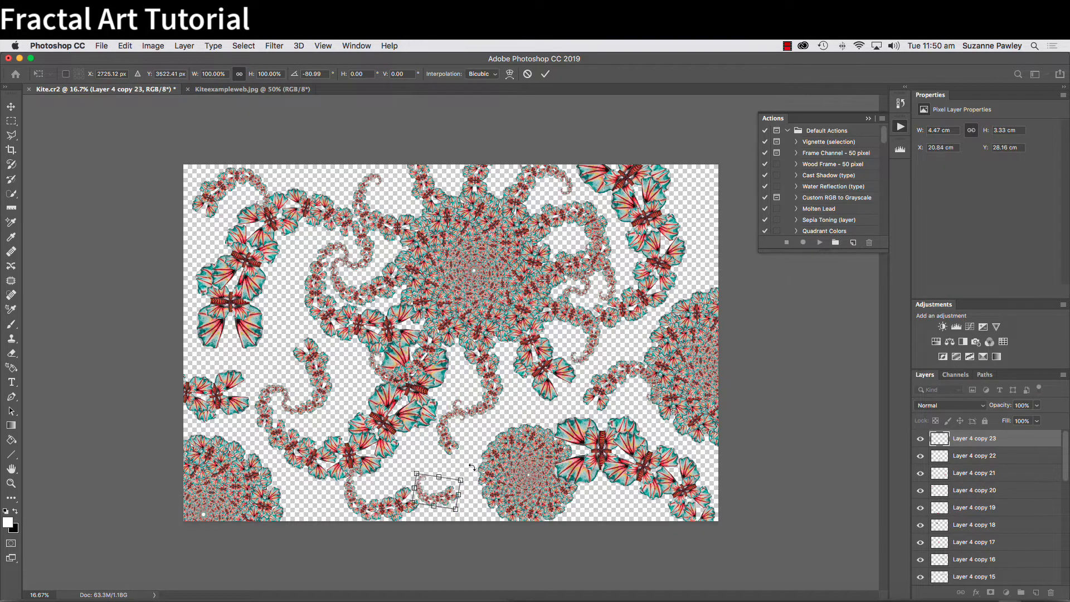
{"action": "left_click_drag", "start_coordinate": [472, 467], "coordinate": [422, 506]}
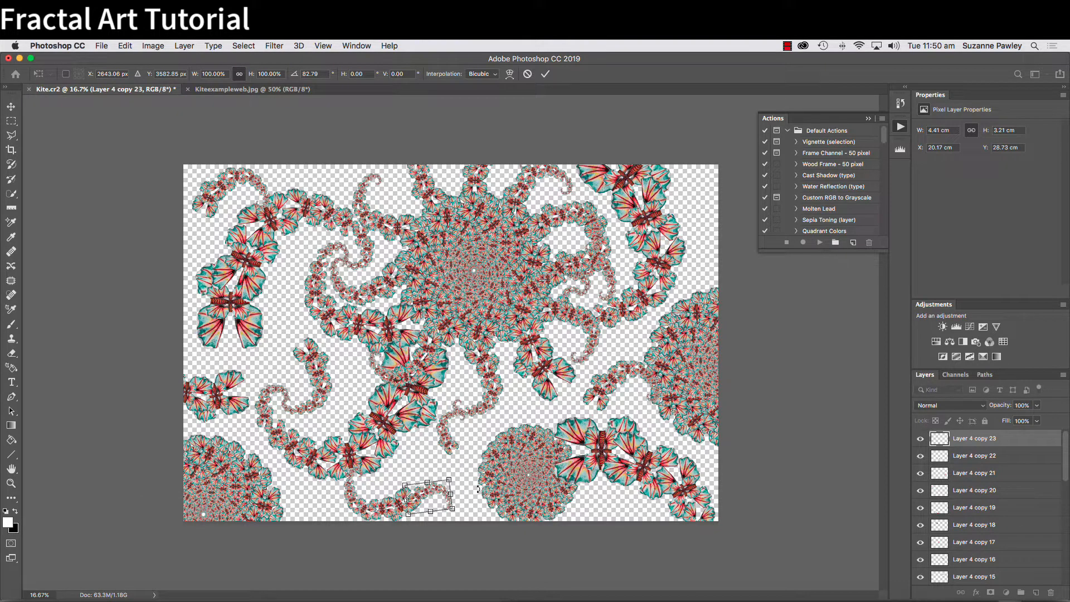
{"action": "key", "text": "Return"}
{"action": "key", "text": "w"}
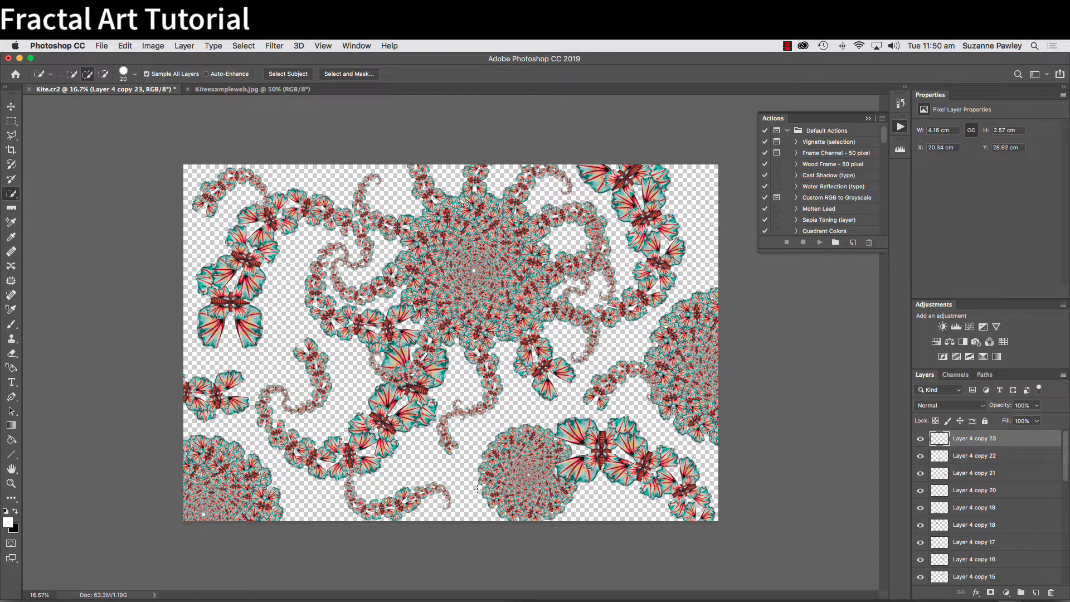
Step: Duplicate the bottom tentacle's tip and rotate the copy upright so it branches upward from the same tentacle
{"action": "key", "text": "super+j"}
{"action": "key", "text": "super+t"}
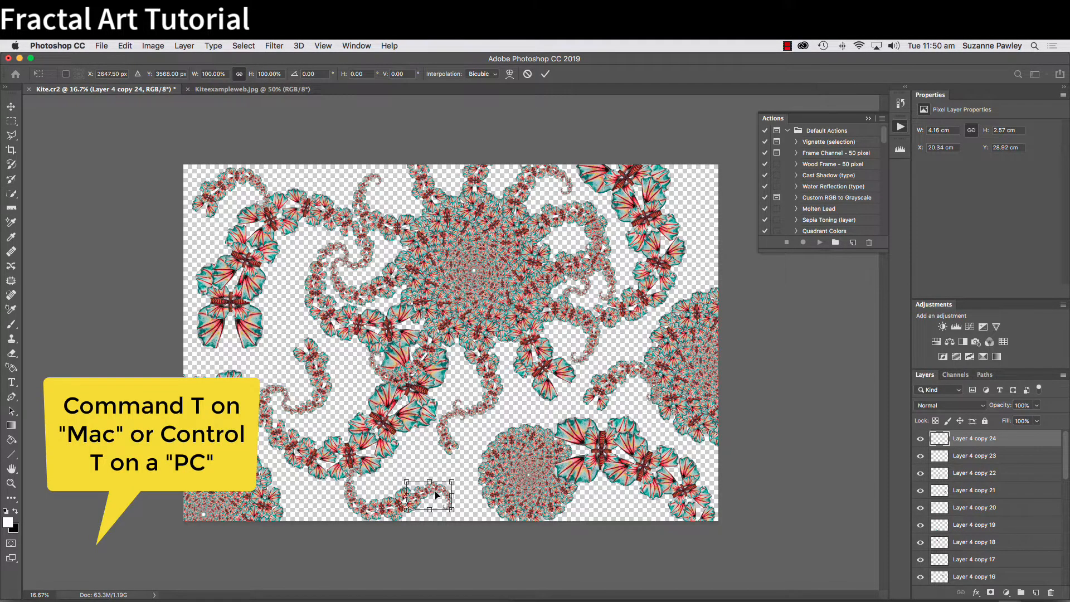
{"action": "left_click_drag", "start_coordinate": [436, 496], "coordinate": [419, 481]}
{"action": "key", "text": "Return"}
{"action": "key", "text": "w"}
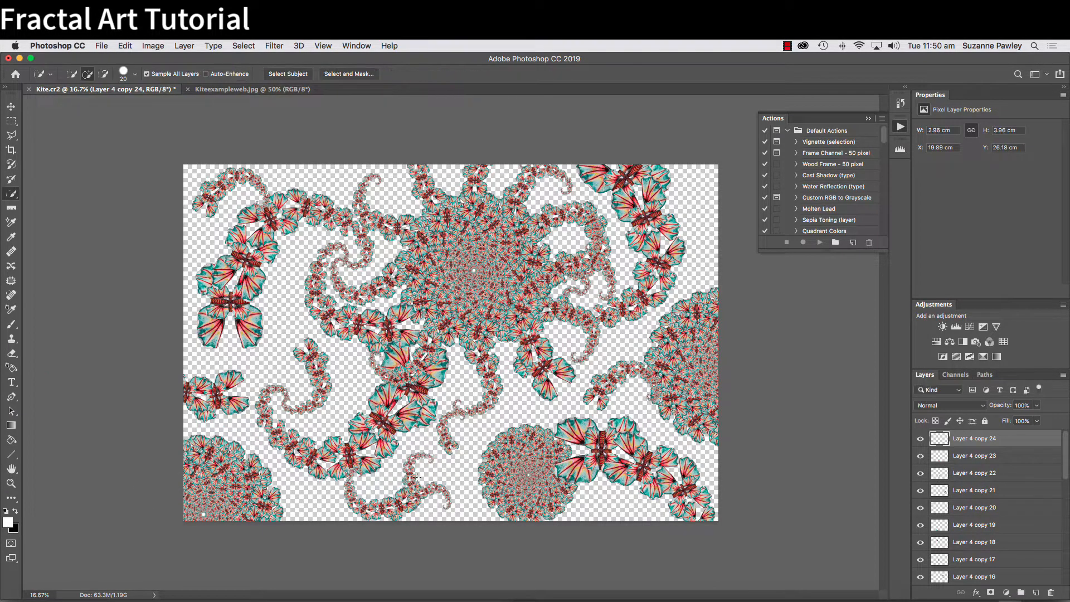
Step: Duplicate the upright branch, rotate the copy about -61°, and attach it to the upper end of the S-shaped tentacle in the left half
{"action": "key", "text": "super+j"}
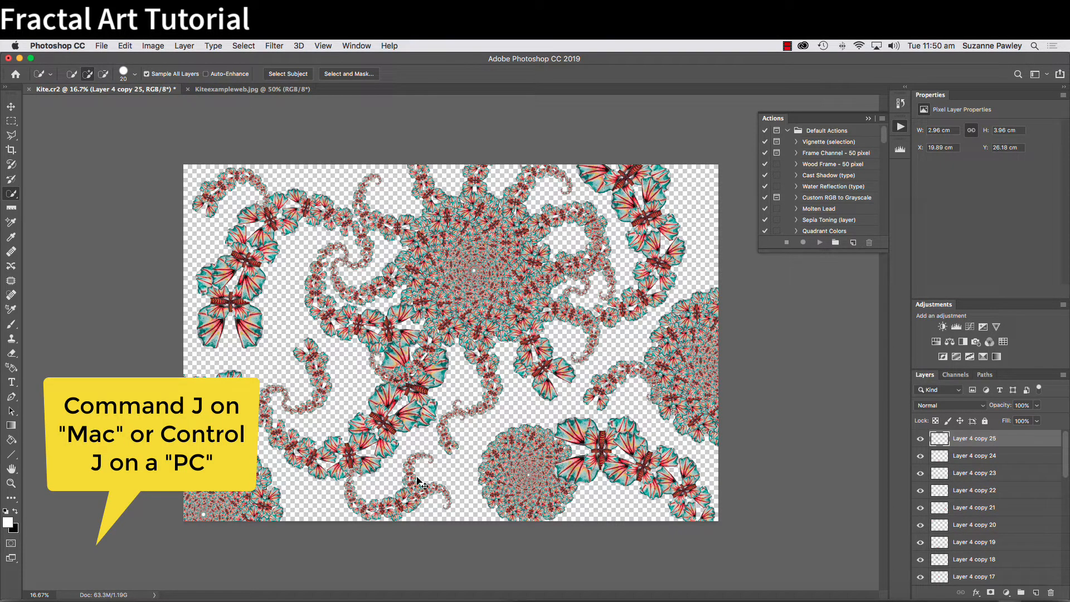
{"action": "key", "text": "super+t"}
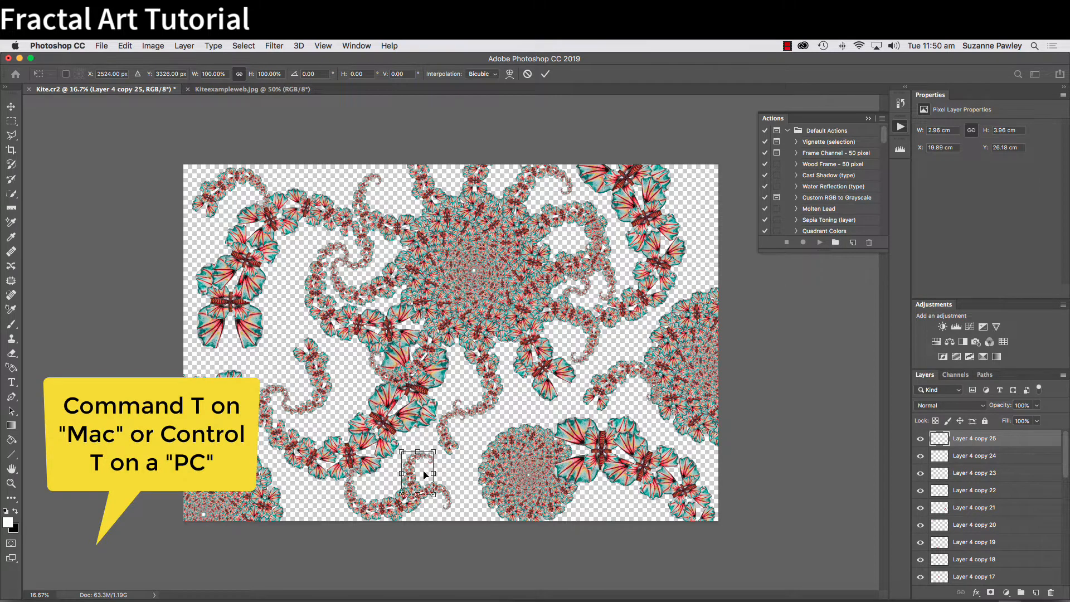
{"action": "left_click_drag", "start_coordinate": [425, 475], "coordinate": [293, 339]}
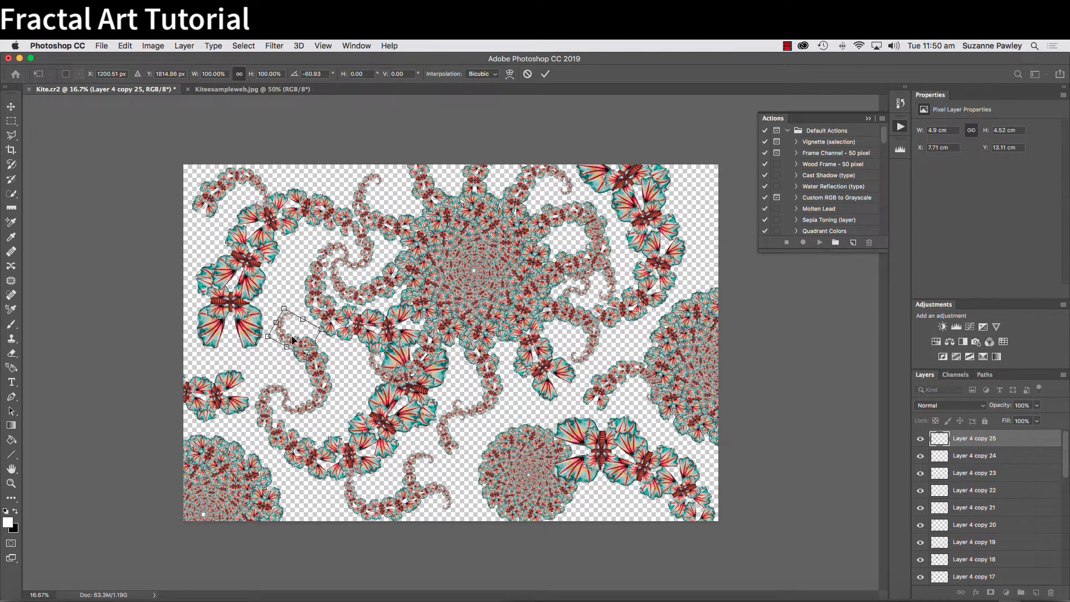
{"action": "key", "text": "Return"}
{"action": "key", "text": "w"}
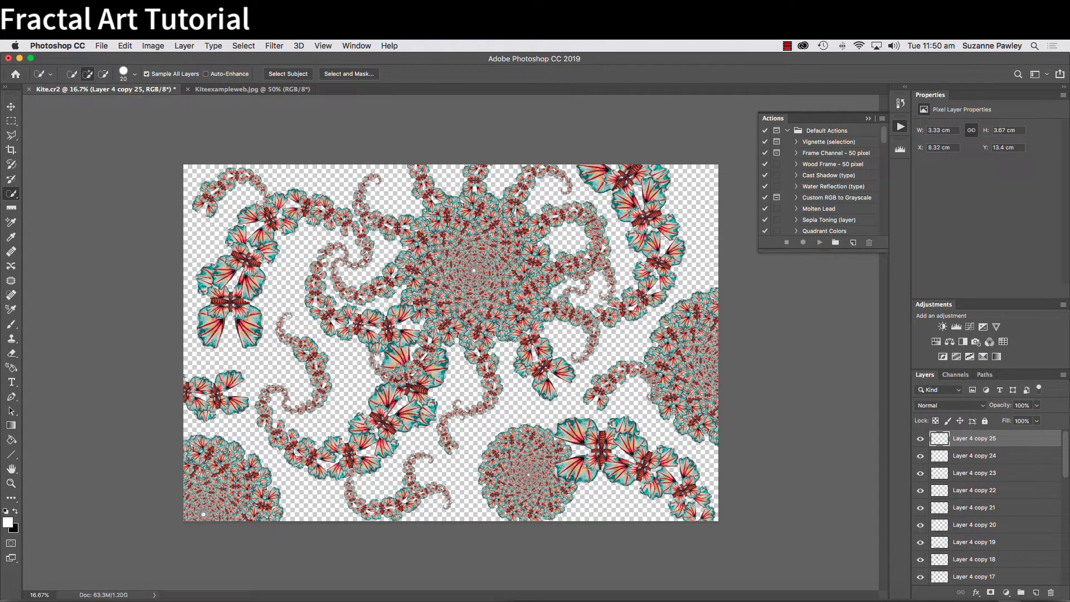
Step: Duplicate the newly added tip, rotate the copy about -175°, and place it above to extend the S-shaped tentacle upward
{"action": "key", "text": "super+j"}
{"action": "key", "text": "super+t"}
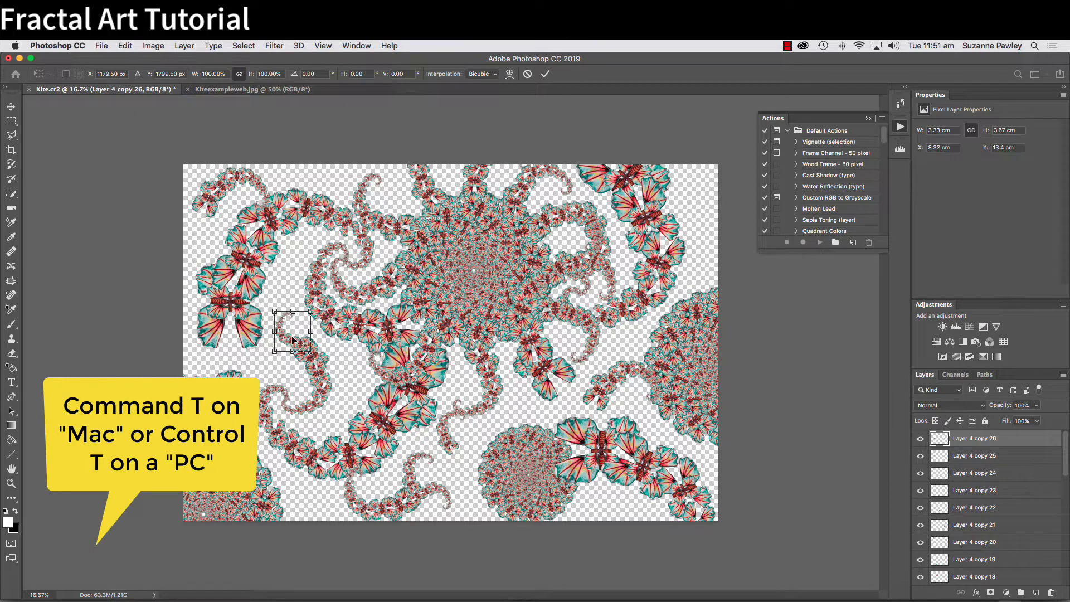
{"action": "left_click_drag", "start_coordinate": [334, 303], "coordinate": [293, 294]}
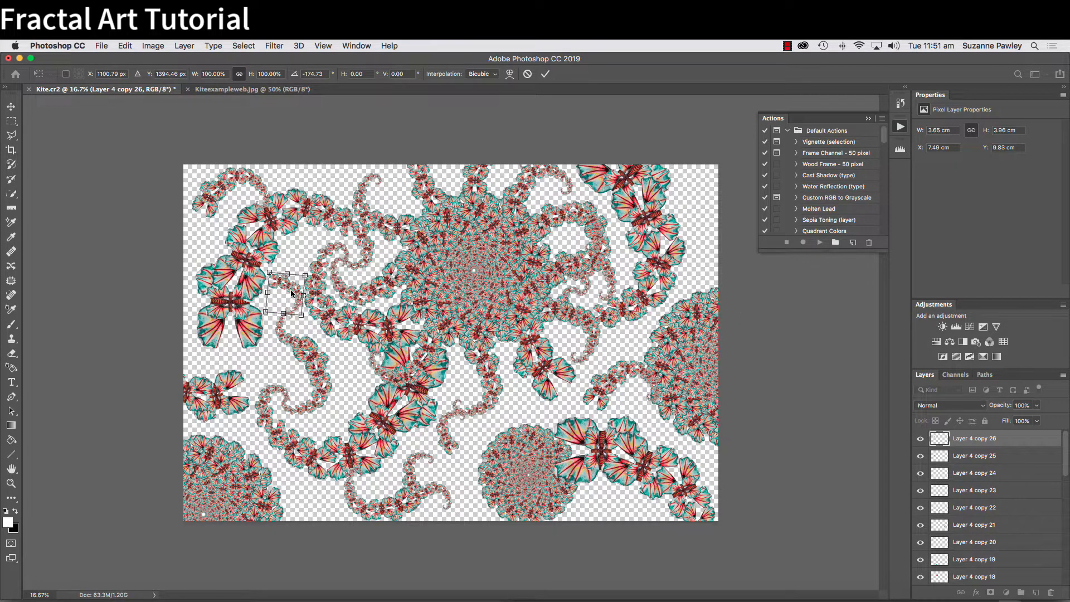
{"action": "key", "text": "Return"}
{"action": "key", "text": "w"}
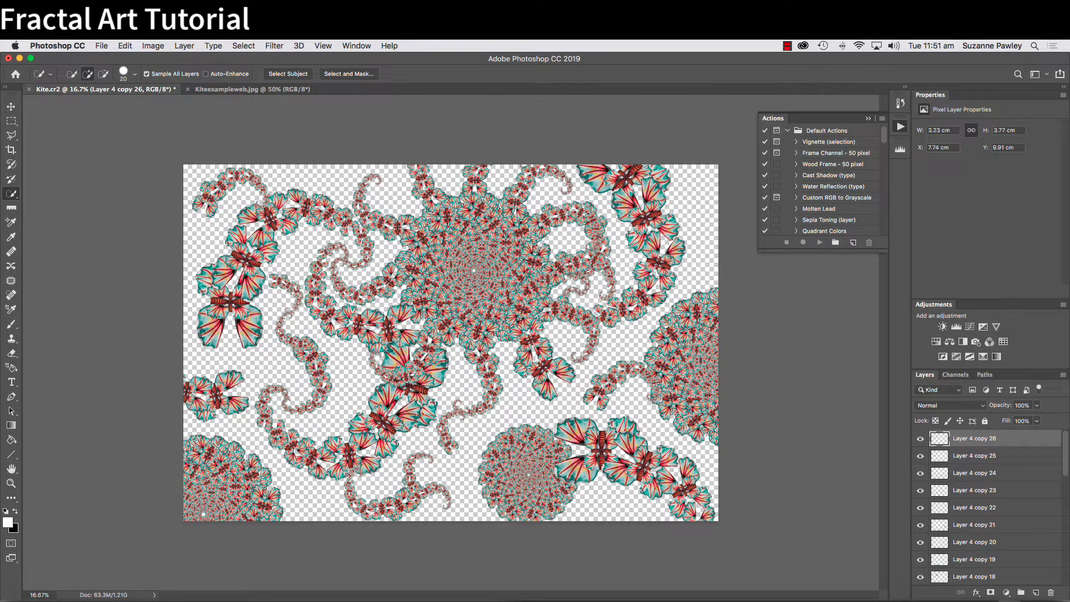
Step: Duplicate the tentacle extension, rotate the copy about 72°, and attach it to the large butterfly chain near the canvas's right edge
{"action": "key", "text": "super+j"}
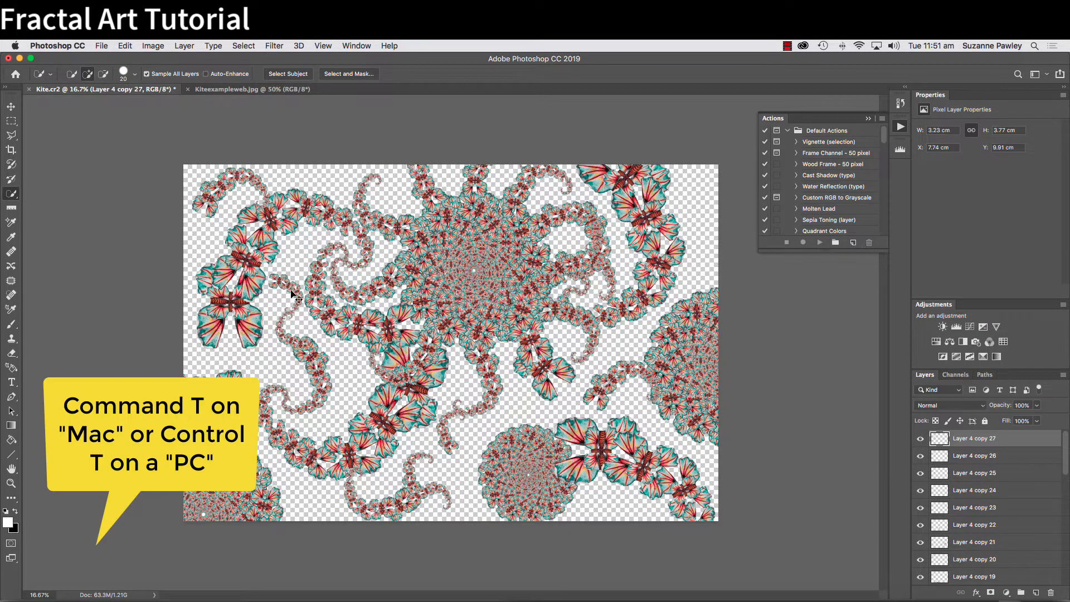
{"action": "key", "text": "super+t"}
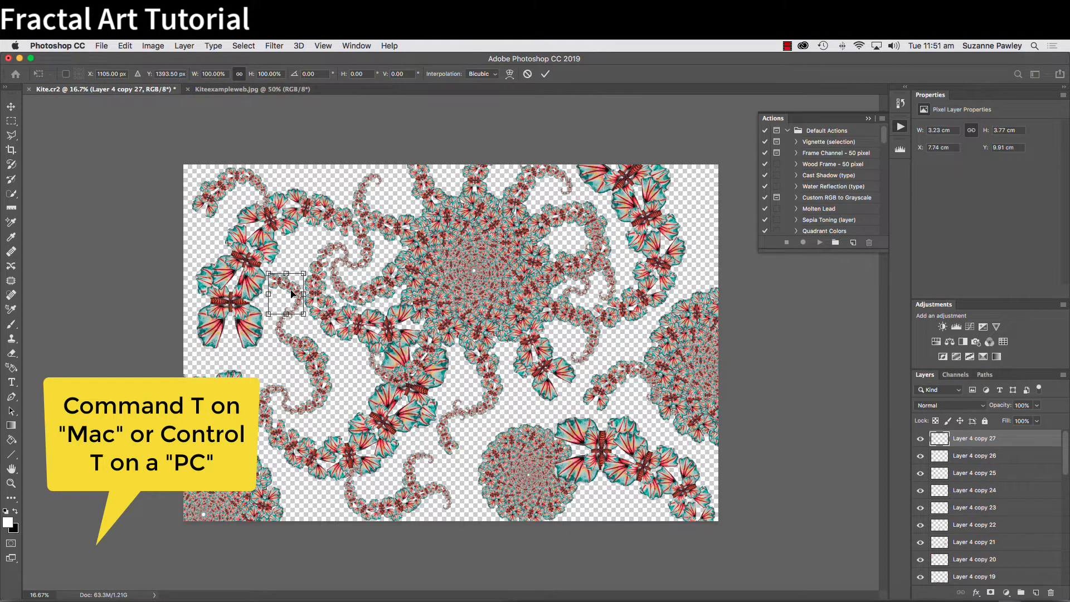
{"action": "left_click_drag", "start_coordinate": [286, 292], "coordinate": [696, 251]}
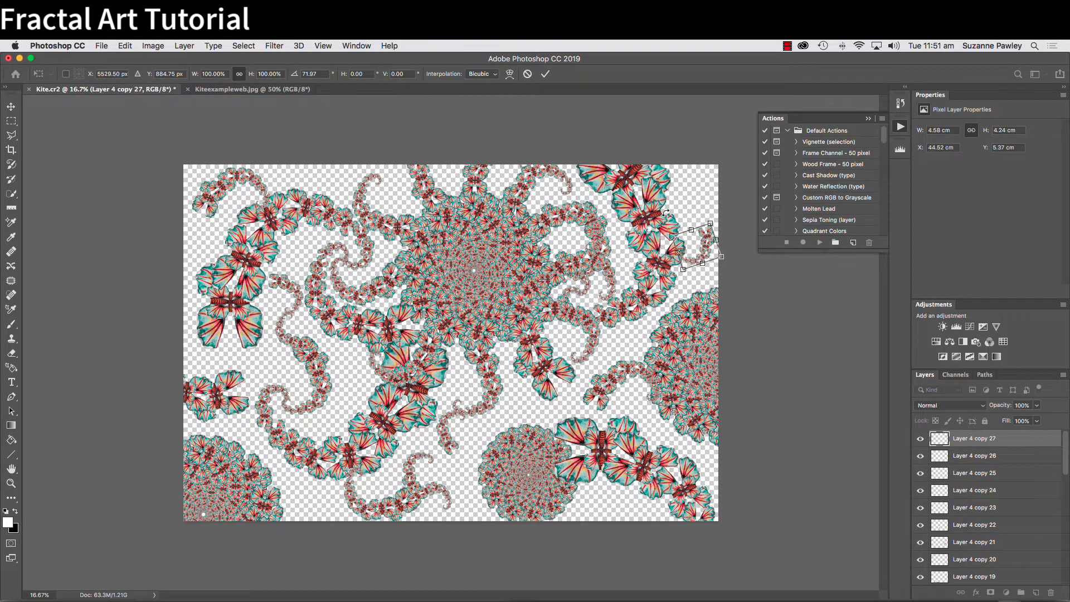
{"action": "key", "text": "Return"}
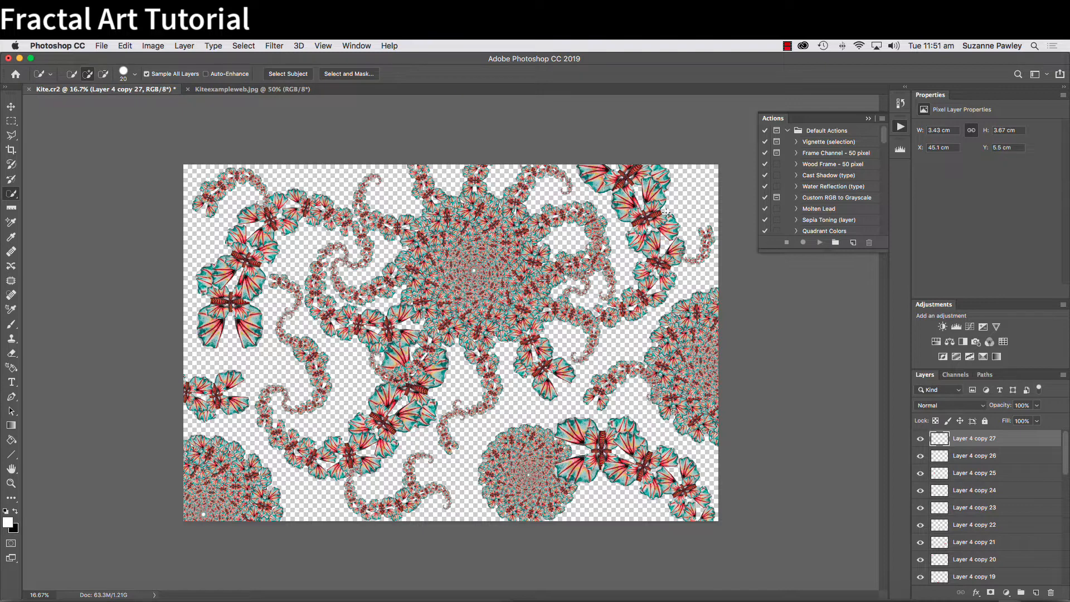
Step: Duplicate the right-edge curl, rotate the copy about -76°, and branch it off the tentacle below the central disc, above the lower disc
{"action": "key", "text": "super+j"}
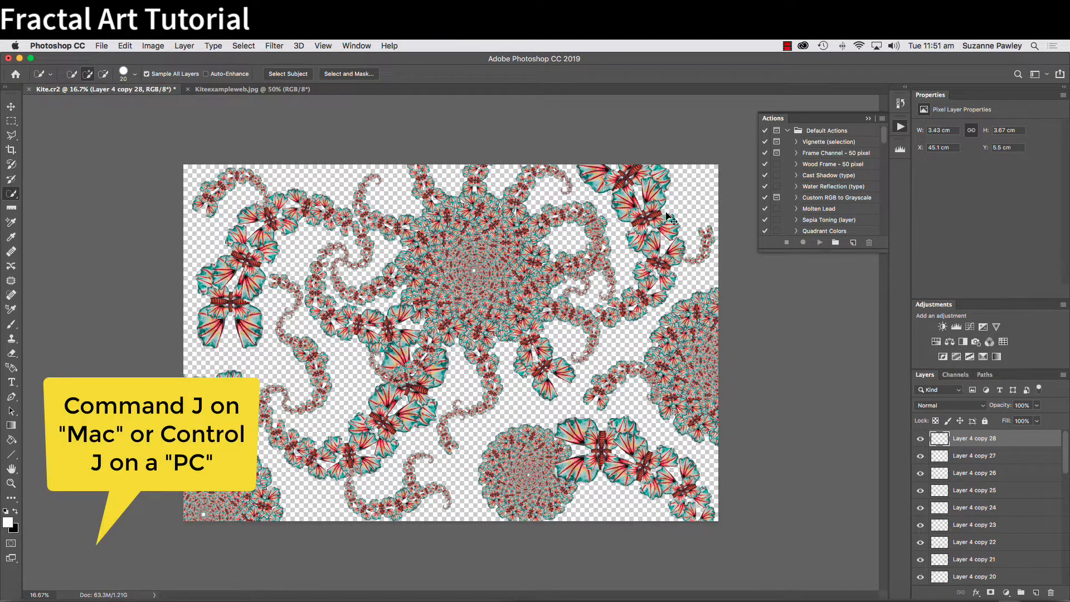
{"action": "key", "text": "super+t"}
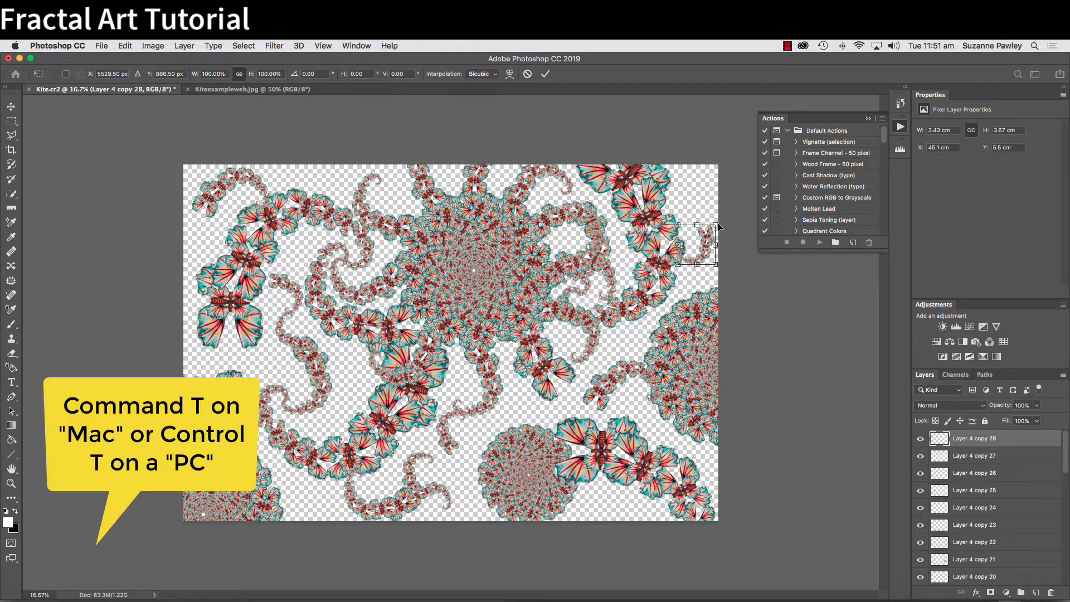
{"action": "left_click_drag", "start_coordinate": [698, 243], "coordinate": [478, 455]}
{"action": "left_click_drag", "start_coordinate": [509, 416], "coordinate": [518, 406]}
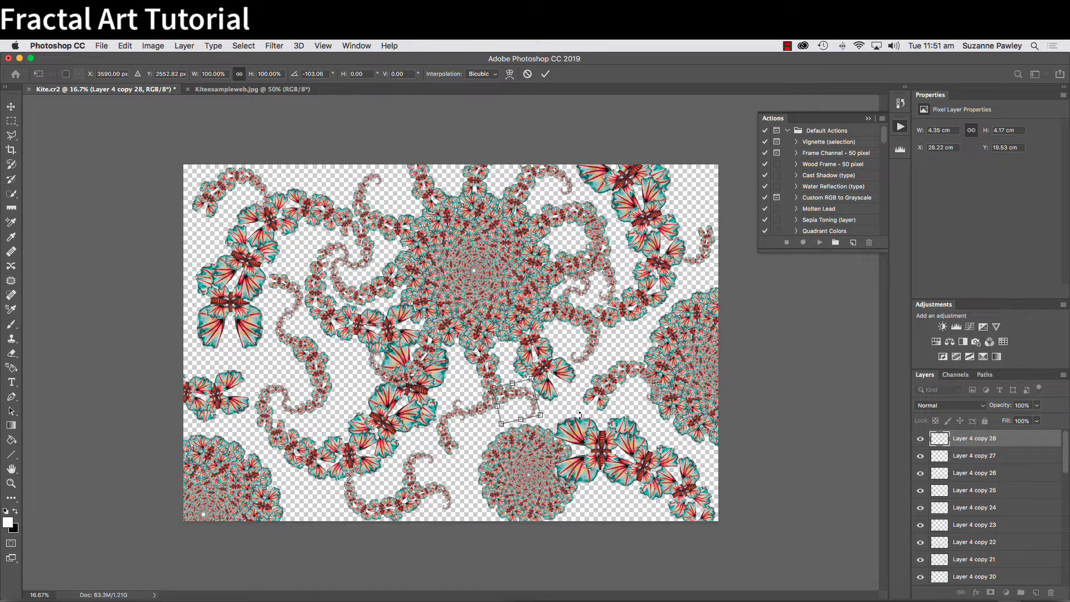
{"action": "left_click_drag", "start_coordinate": [580, 417], "coordinate": [579, 439]}
{"action": "key", "text": "Return"}
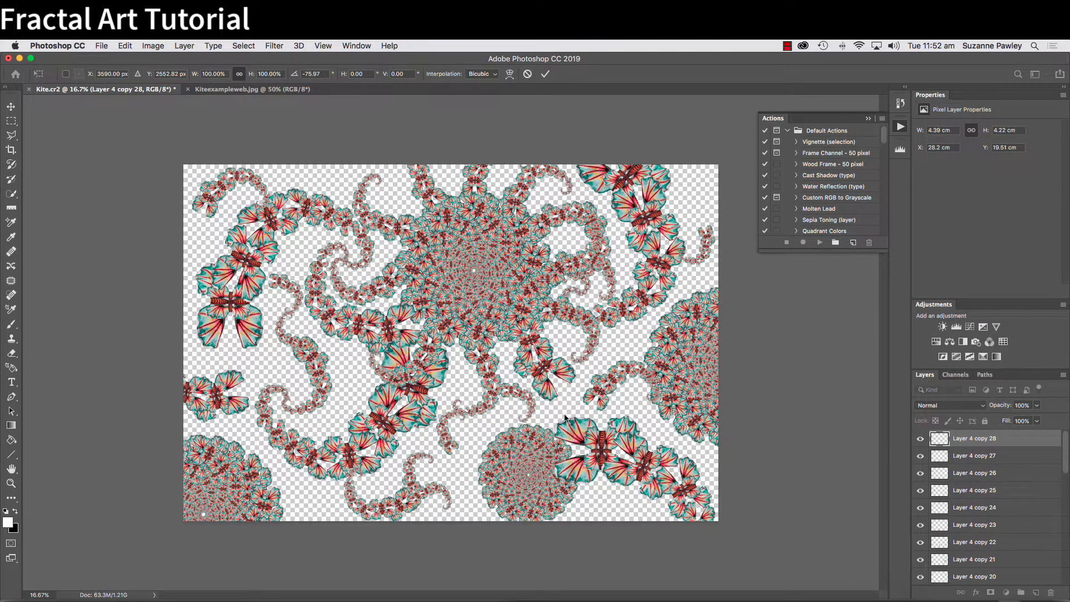
{"action": "key", "text": "w"}
Step: Duplicate that branch and move the copy onto the right side of the S-shaped tentacle in the left half
{"action": "key", "text": "super+j"}
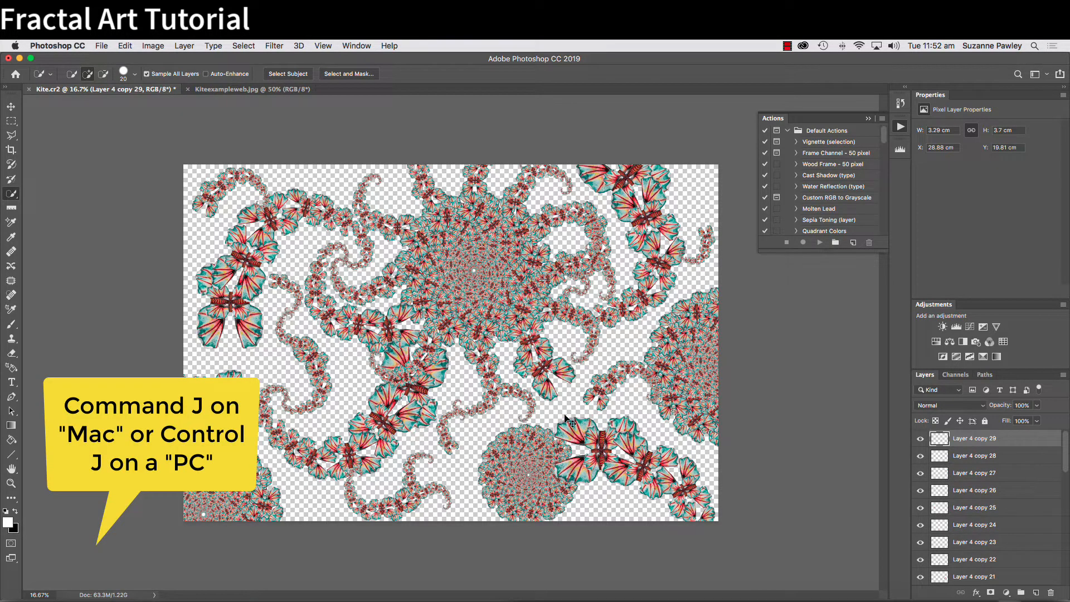
{"action": "key", "text": "super+t"}
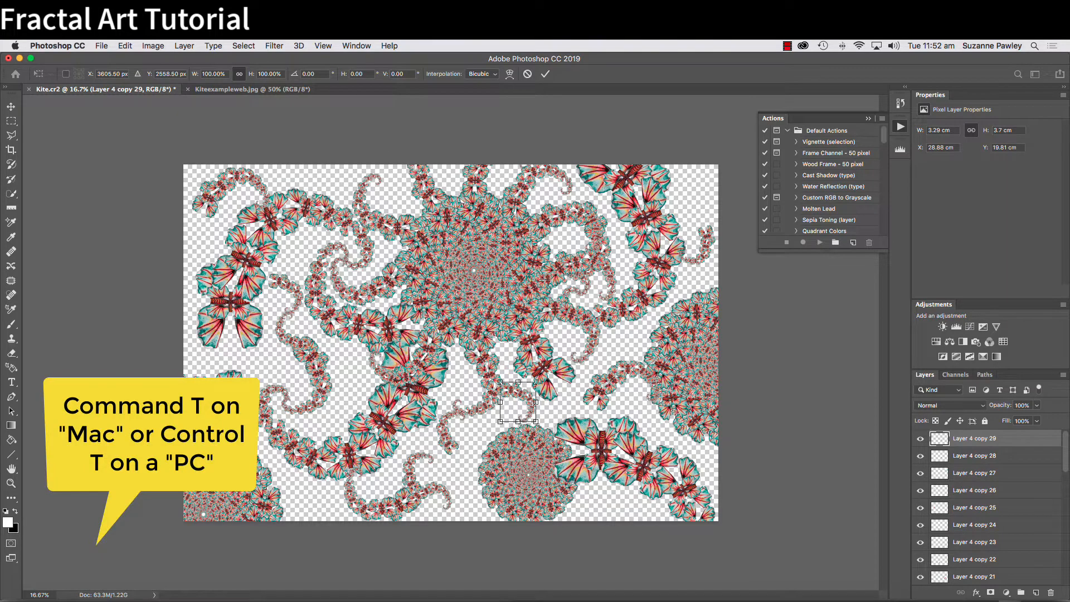
{"action": "left_click_drag", "start_coordinate": [510, 406], "coordinate": [335, 403]}
{"action": "key", "text": "Return"}
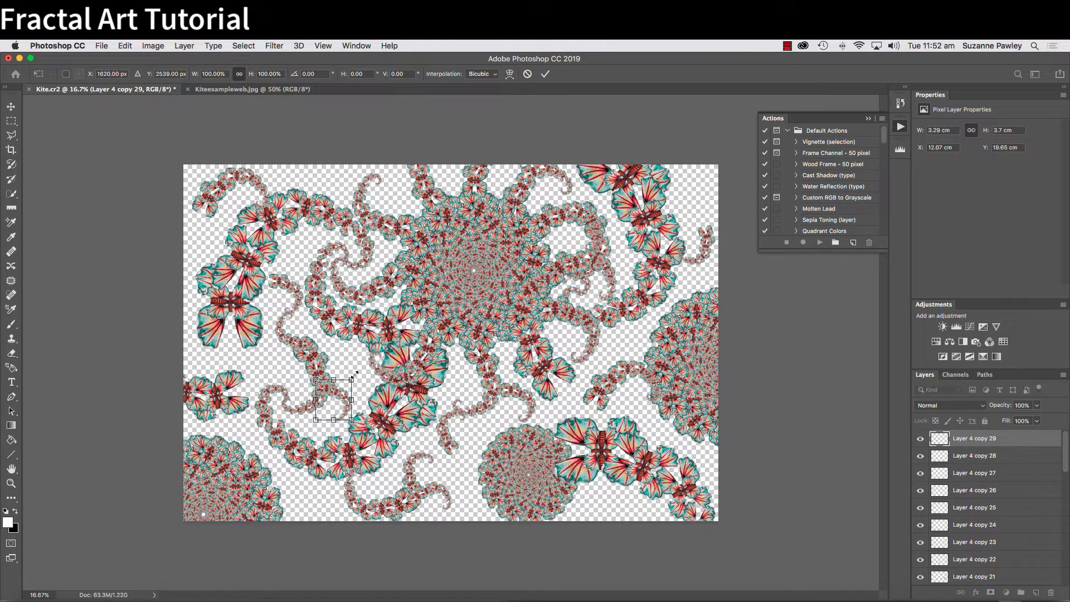
{"action": "key", "text": "w"}
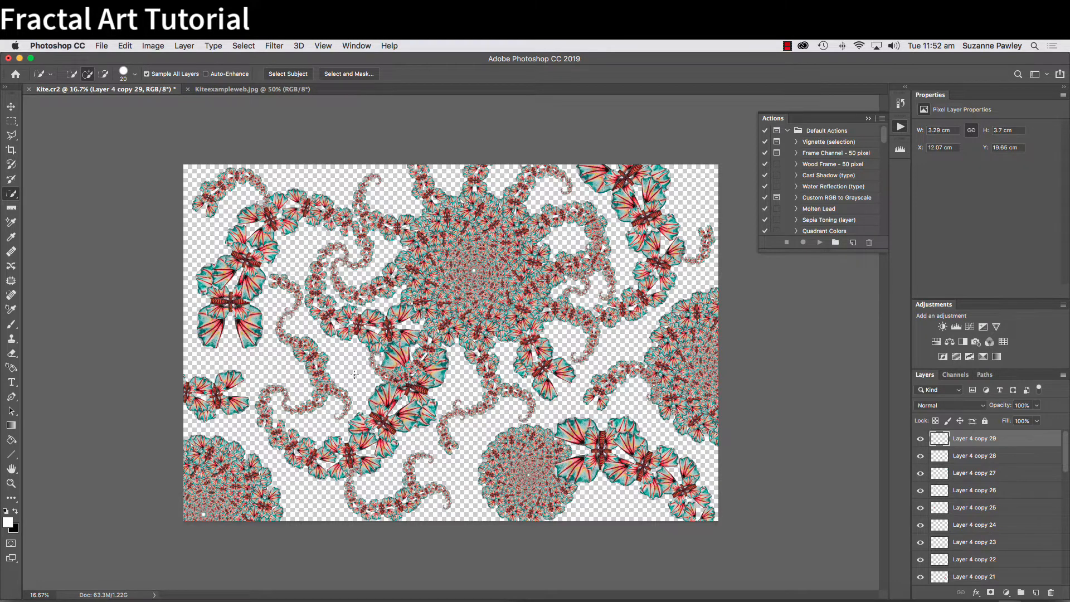
Step: Duplicate the last placed branch, shrink the copy to about 2.4 cm wide, and attach it to the left side of the S-shaped tentacle
{"action": "key", "text": "super+j"}
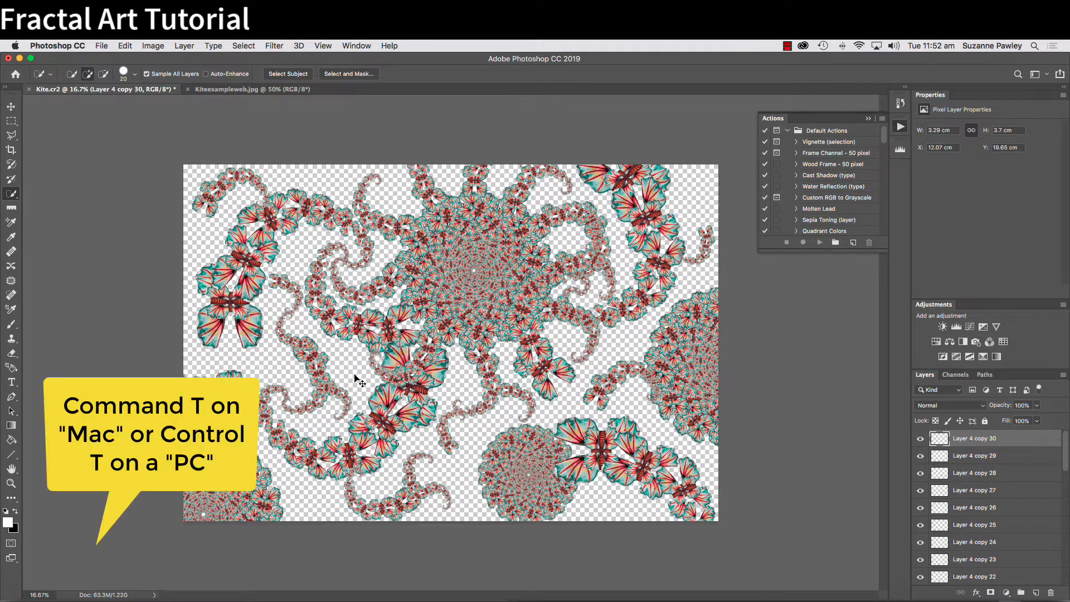
{"action": "key", "text": "super+t"}
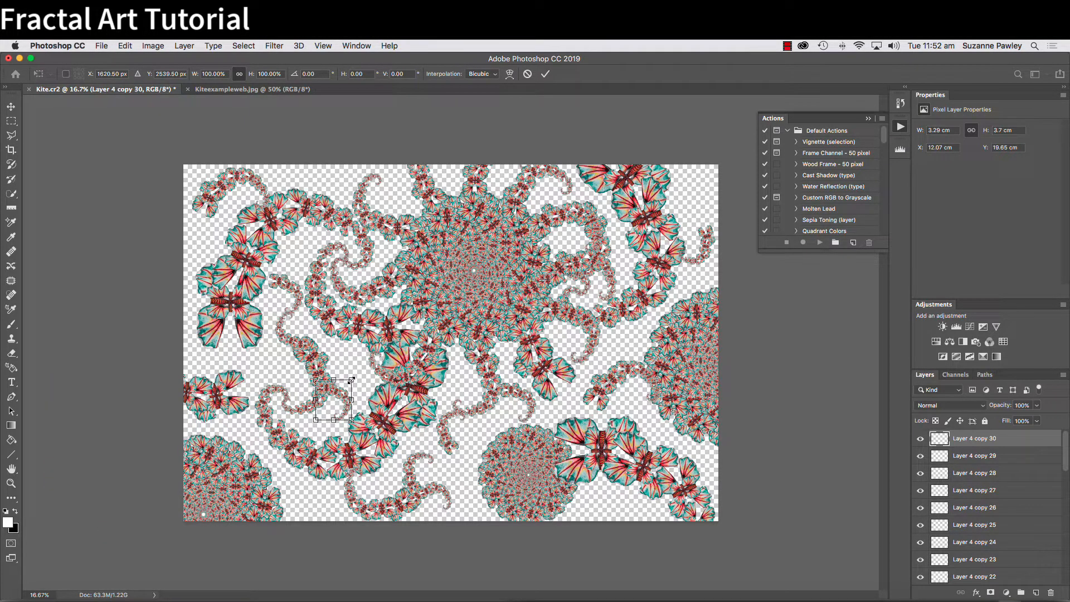
{"action": "left_click_drag", "start_coordinate": [352, 380], "coordinate": [274, 357]}
{"action": "key", "text": "Return"}
{"action": "key", "text": "w"}
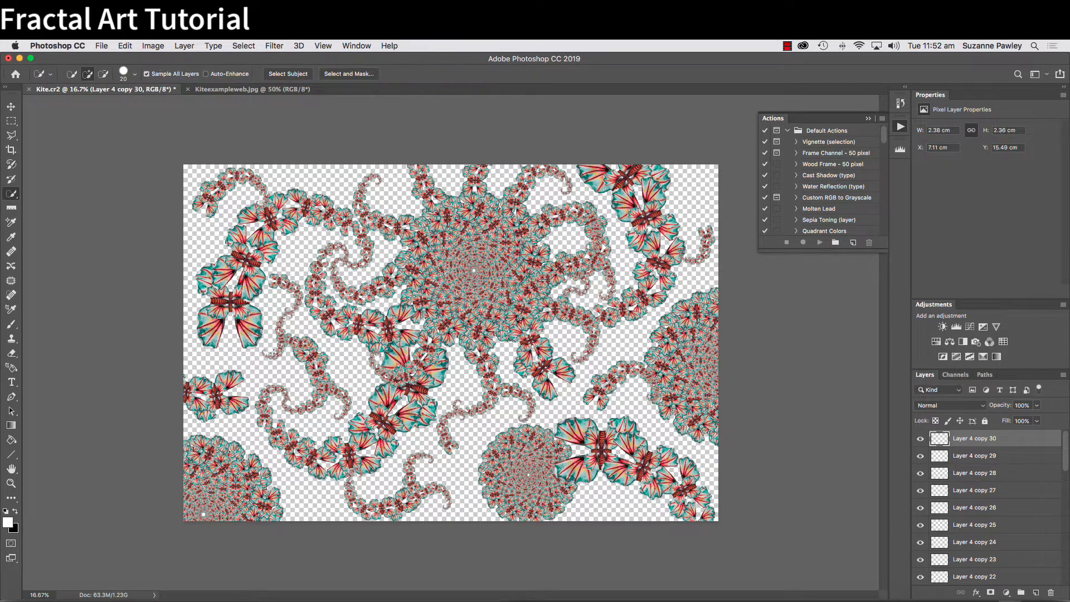
Step: Duplicate the small curl, rotate the copy about 104°, and attach it to the outer side of the large butterfly chain near the canvas's left edge
{"action": "key", "text": "super+j"}
{"action": "key", "text": "super+t"}
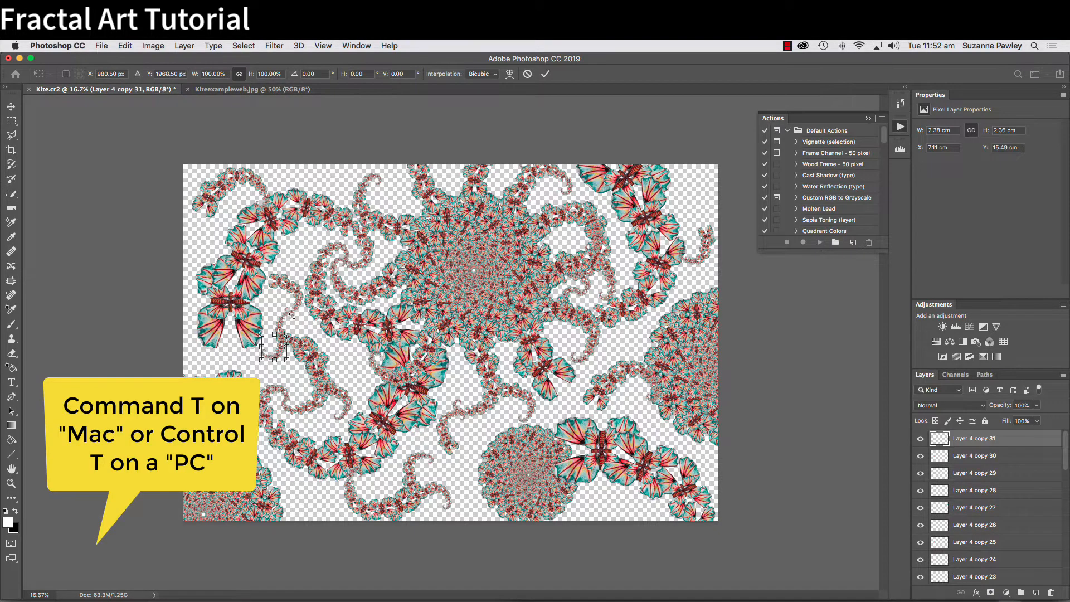
{"action": "left_click_drag", "start_coordinate": [295, 332], "coordinate": [209, 251]}
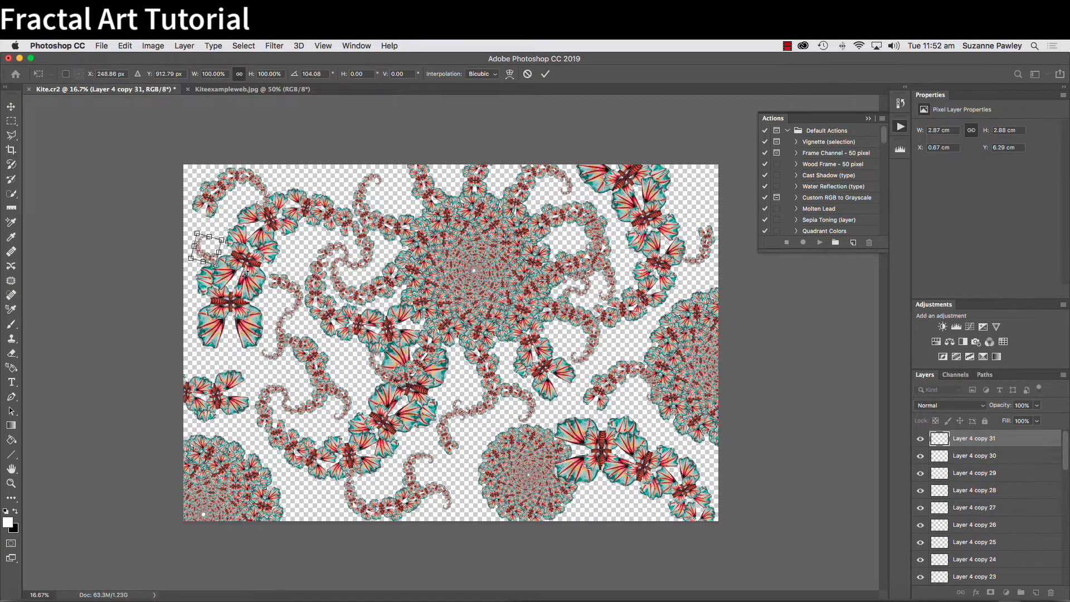
{"action": "key", "text": "Return"}
{"action": "key", "text": "w"}
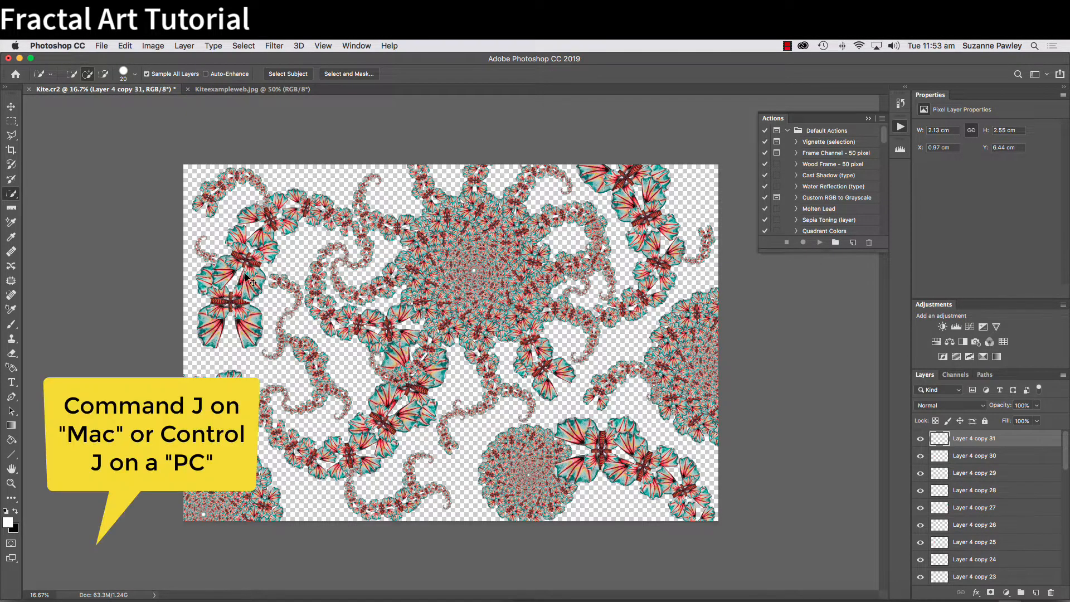
Step: Duplicate the left-edge curl, rotate the copy about 40°, and place it on top of the large chain's arch near the canvas's upper edge
{"action": "key", "text": "super+j"}
{"action": "key", "text": "super+t"}
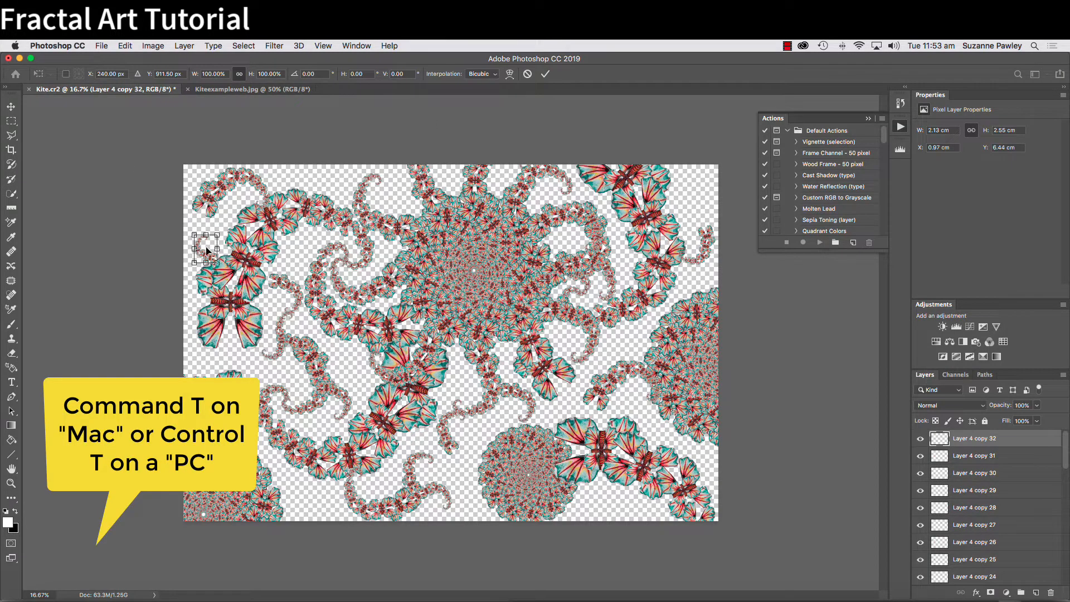
{"action": "left_click_drag", "start_coordinate": [194, 252], "coordinate": [323, 186]}
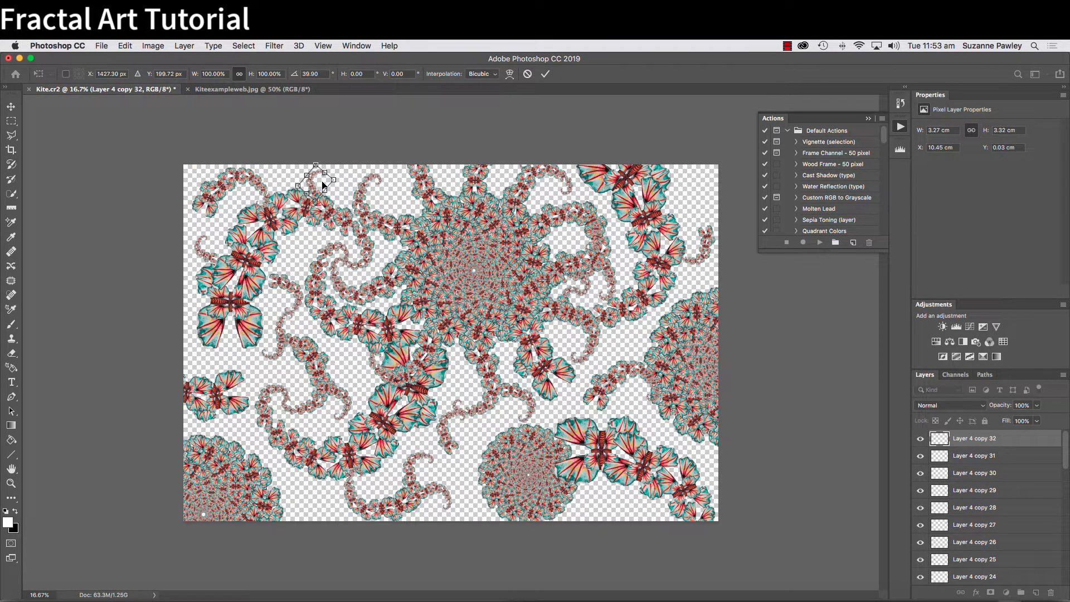
{"action": "key", "text": "Return"}
{"action": "key", "text": "w"}
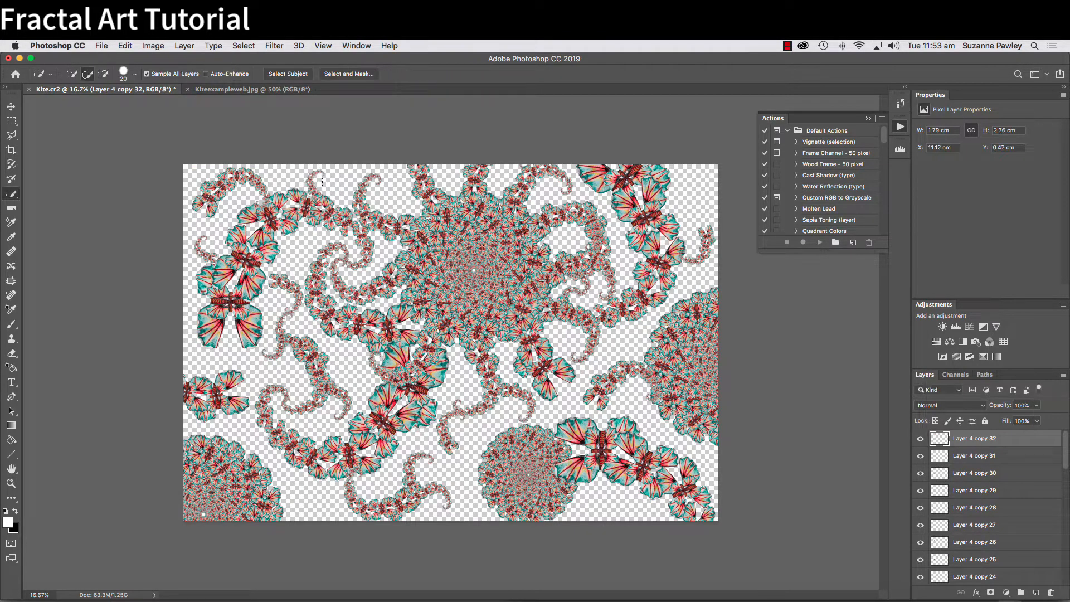
Step: Duplicate the curl above the arch, rotate the copy about 81°, and attach it to the right side of the S-shaped tentacle's lower part
{"action": "key", "text": "super+j"}
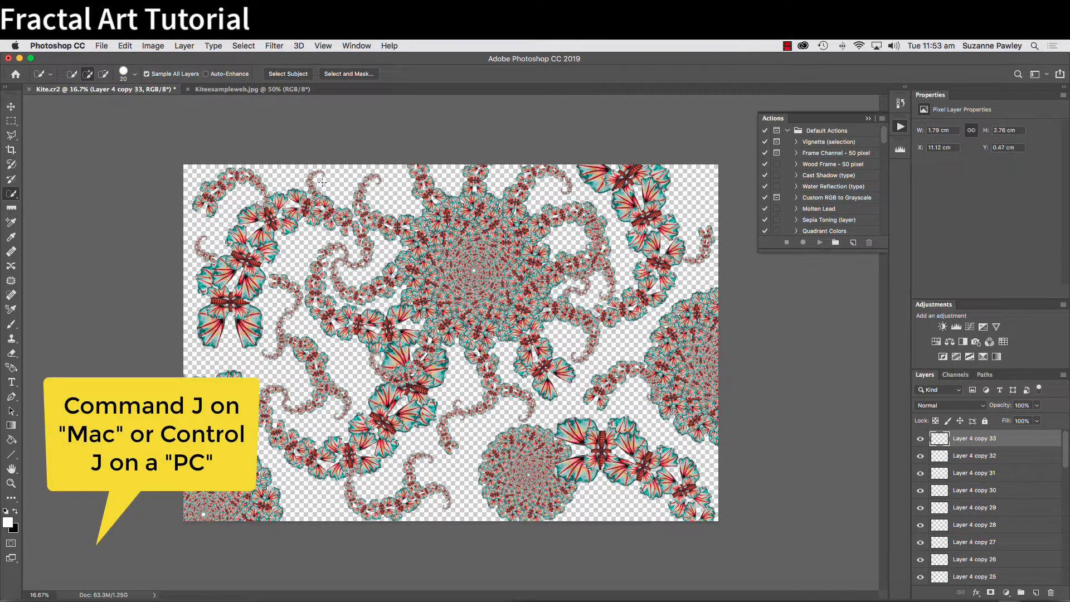
{"action": "key", "text": "super+t"}
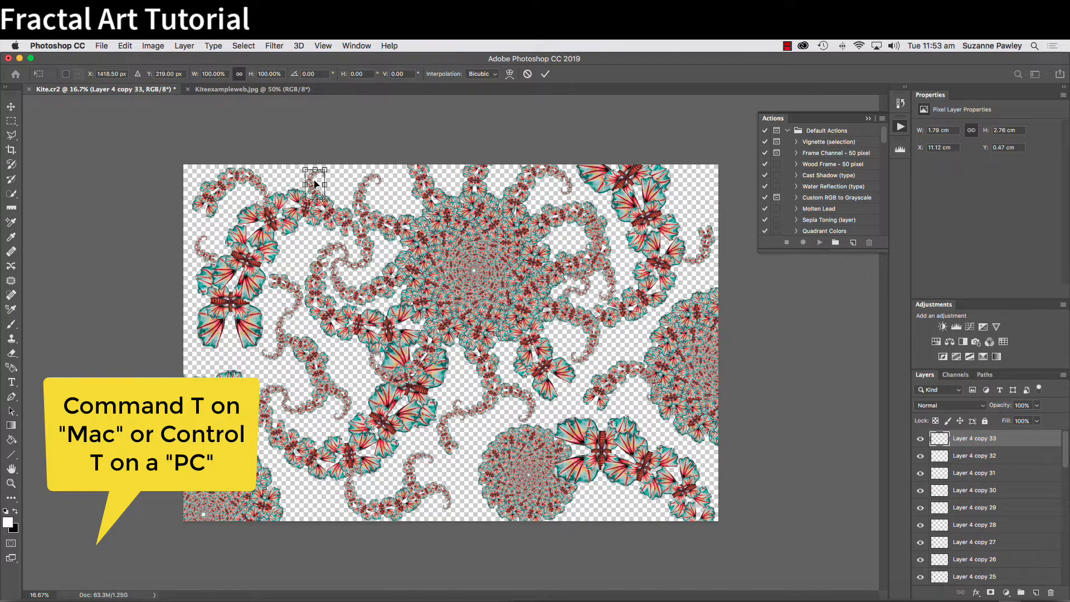
{"action": "left_click_drag", "start_coordinate": [318, 185], "coordinate": [352, 378]}
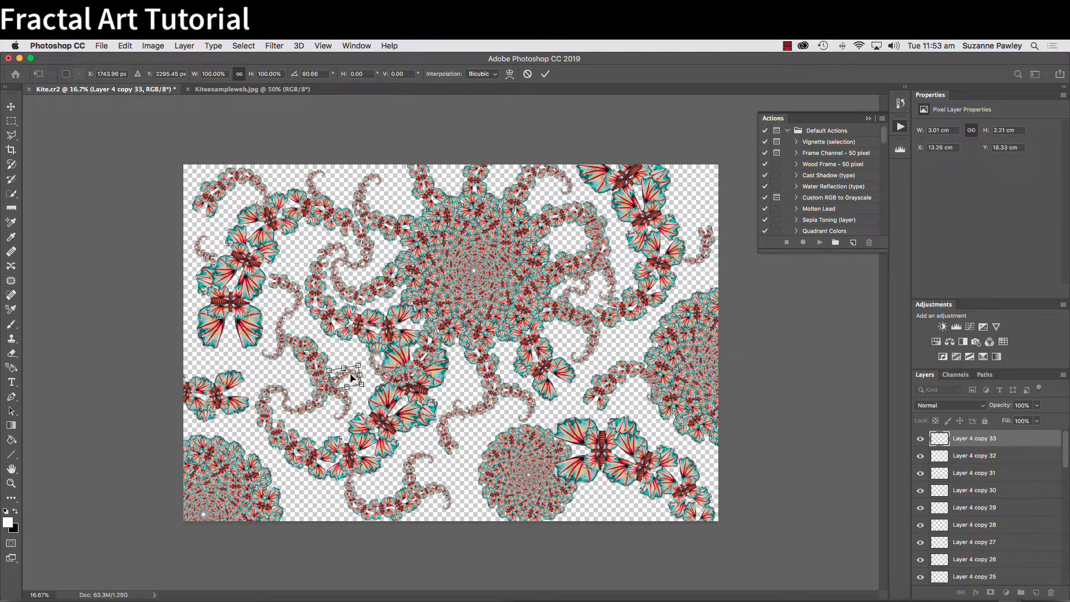
{"action": "key", "text": "Return"}
{"action": "key", "text": "w"}
Step: Duplicate that curl and move the copy to the right rim of the lower-left disc, near the canvas's bottom edge
{"action": "key", "text": "super+j"}
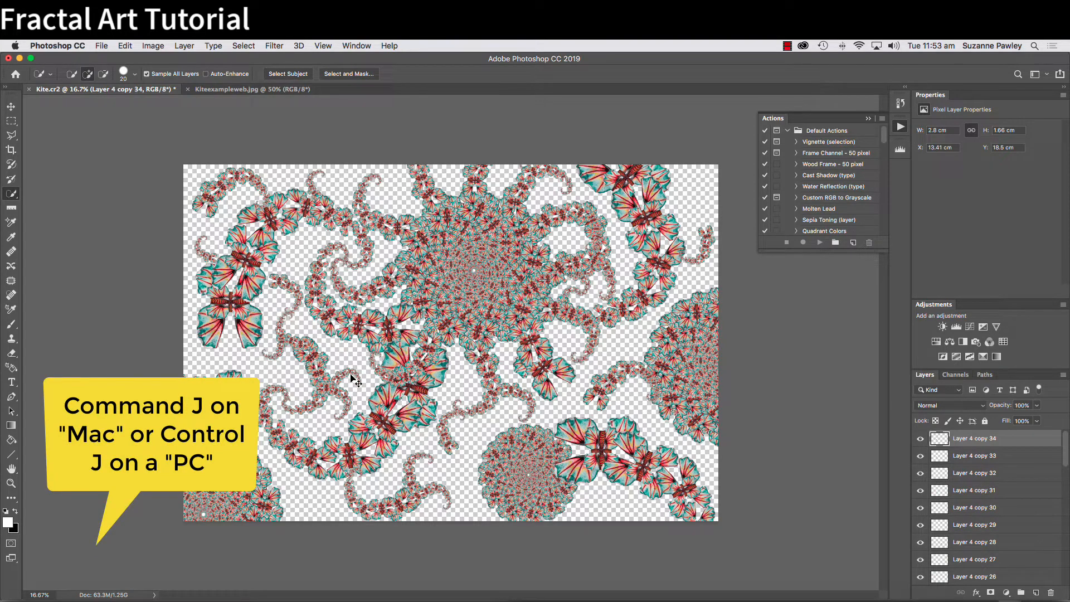
{"action": "key", "text": "super+t"}
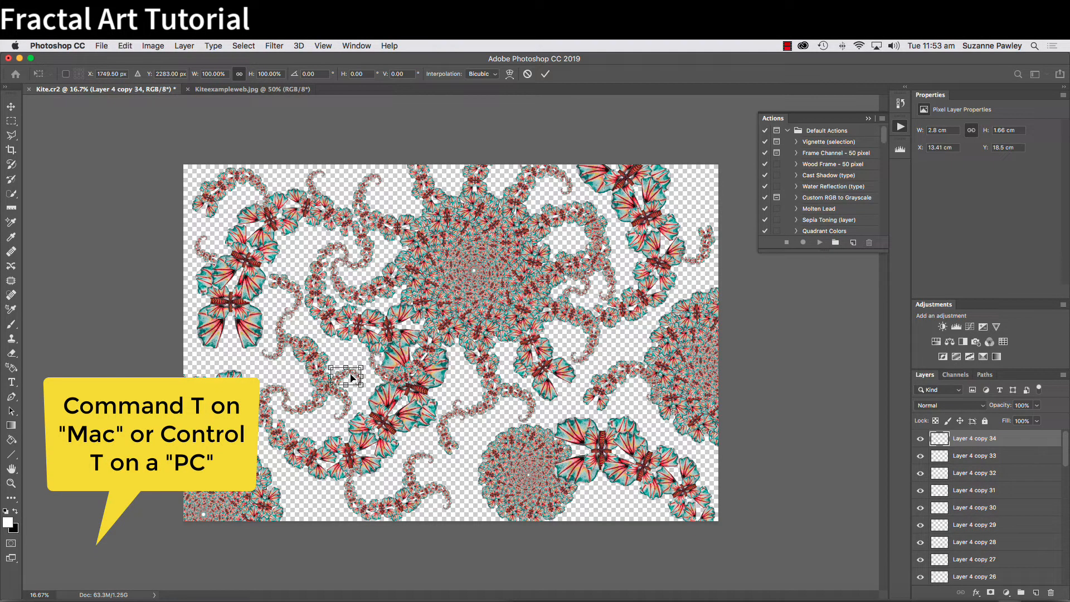
{"action": "left_click_drag", "start_coordinate": [352, 377], "coordinate": [297, 511]}
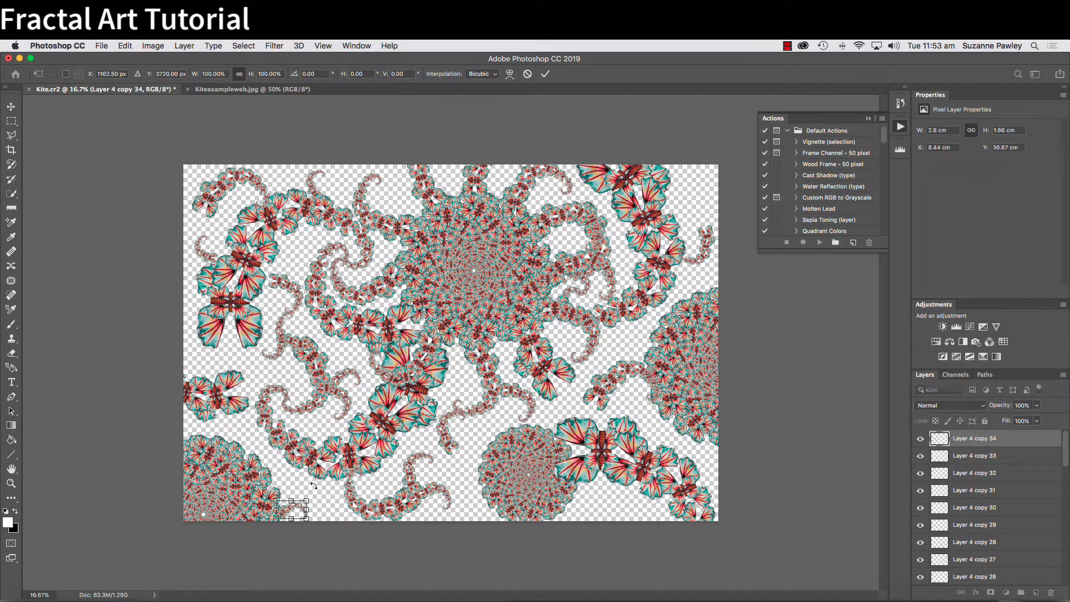
{"action": "key", "text": "Return"}
{"action": "key", "text": "w"}
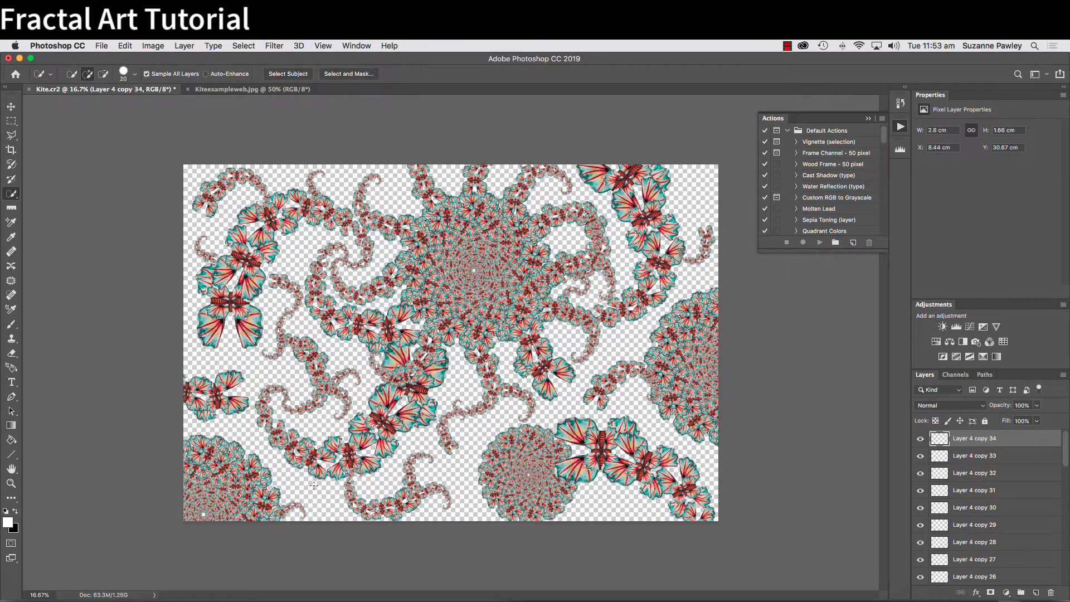
Step: Duplicate the disc's bottom curl and place the copy just above it on the lower-left disc's right rim
{"action": "key", "text": "super+j"}
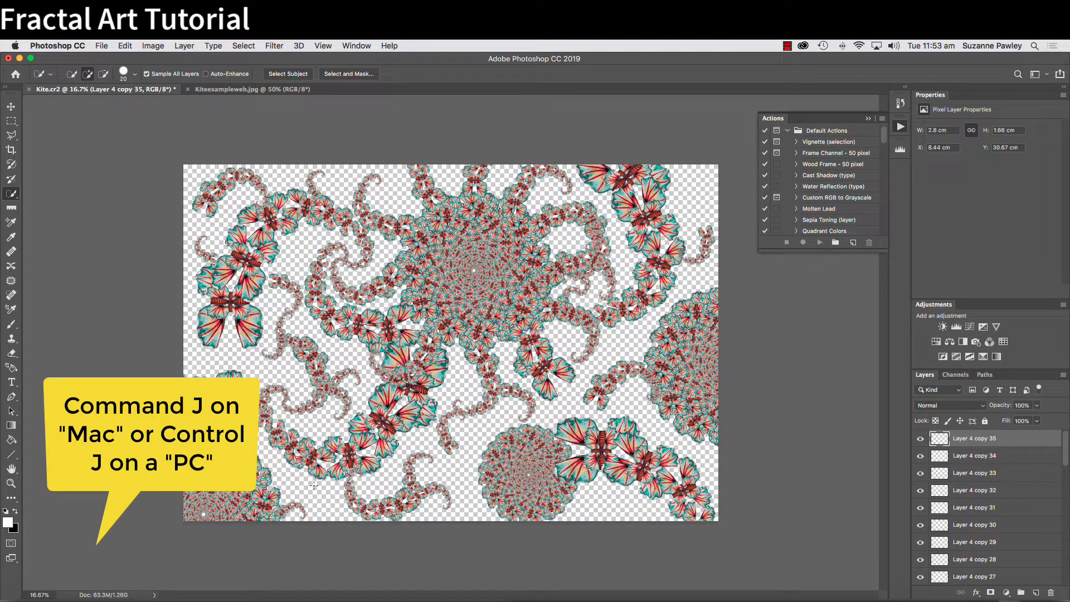
{"action": "key", "text": "super+t"}
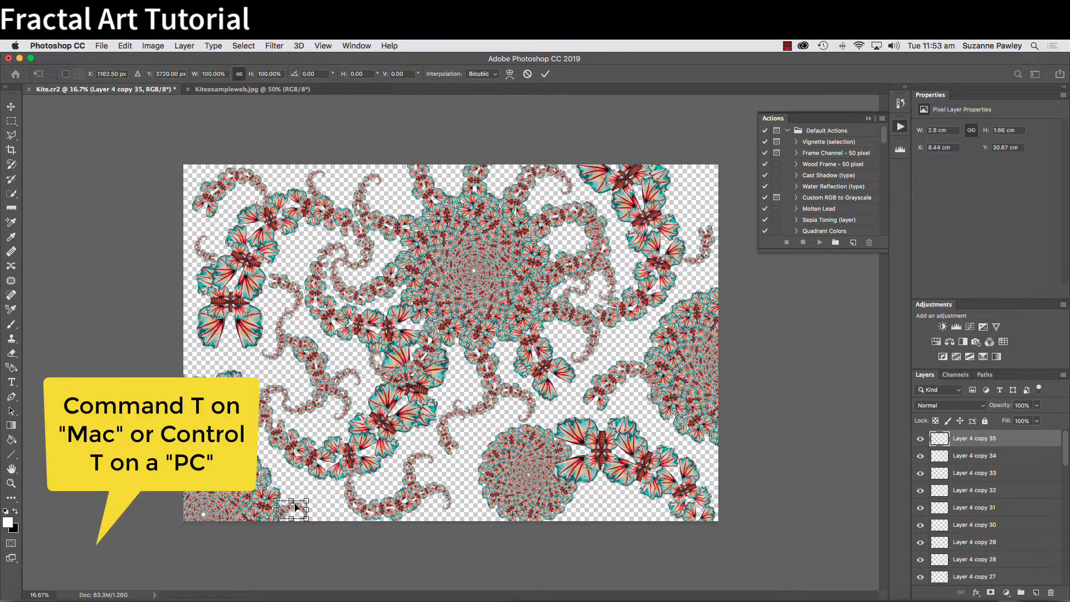
{"action": "left_click_drag", "start_coordinate": [298, 509], "coordinate": [290, 478]}
{"action": "key", "text": "Return"}
{"action": "key", "text": "w"}
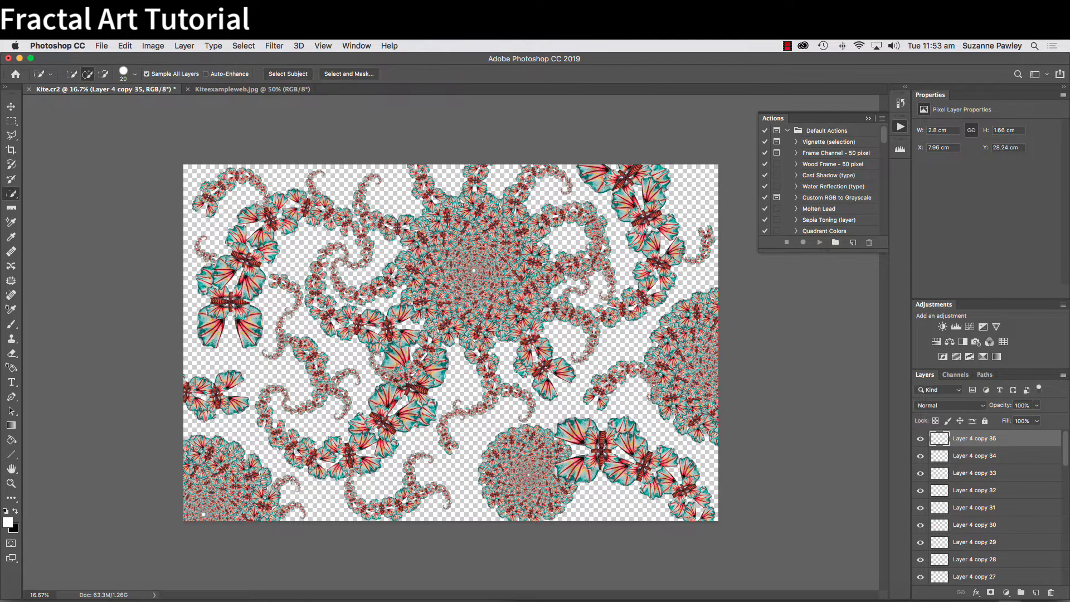
Step: Duplicate the second rim curl and place the copy up and to the left, on the lower-left disc's upper-right rim
{"action": "key", "text": "super+j"}
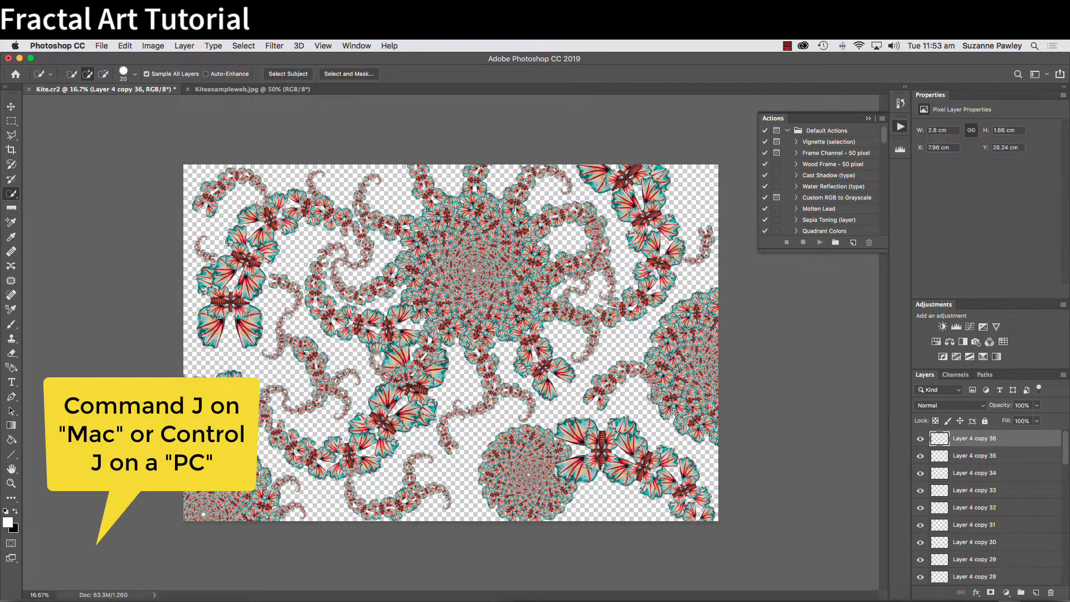
{"action": "key", "text": "super+t"}
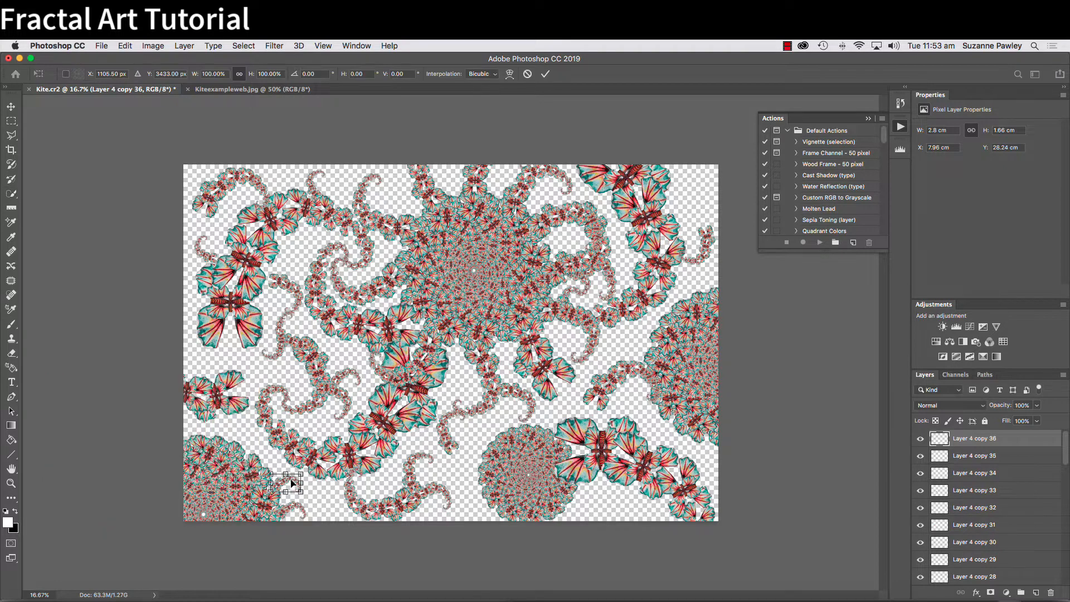
{"action": "left_click_drag", "start_coordinate": [292, 482], "coordinate": [275, 459]}
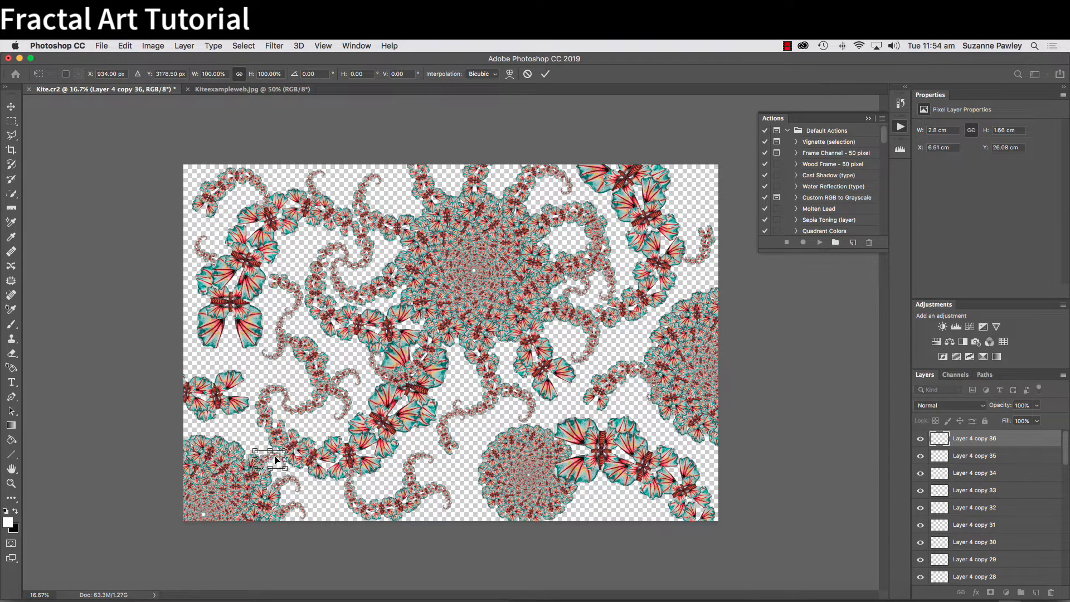
{"action": "key", "text": "Return"}
{"action": "key", "text": "w"}
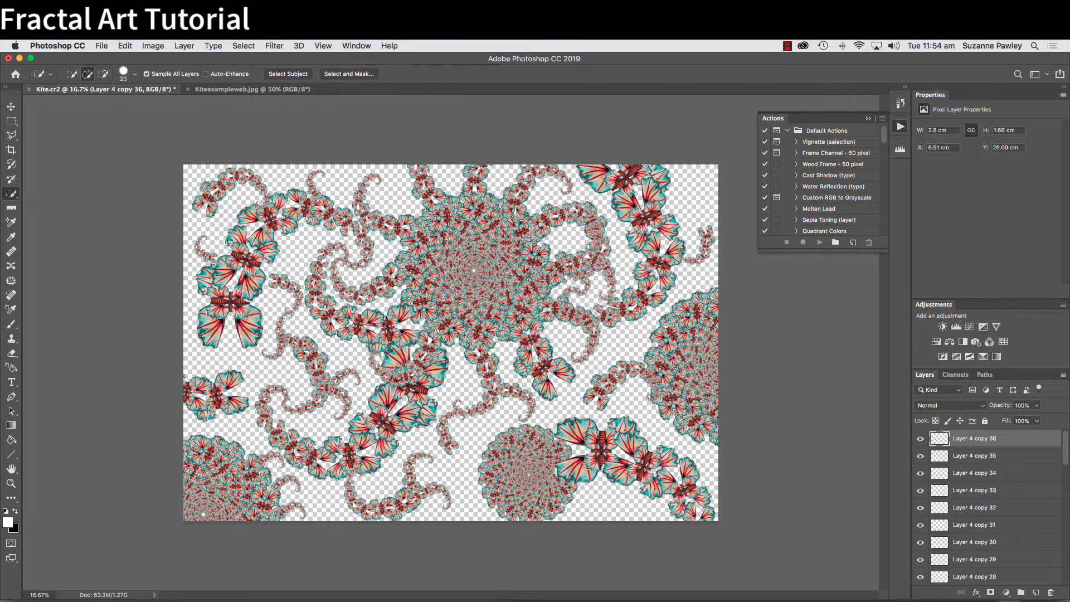
Step: Duplicate the third rim curl, rotate the copy slightly, and place it further up the lower-left disc's rim beside the tentacle
{"action": "key", "text": "super+j"}
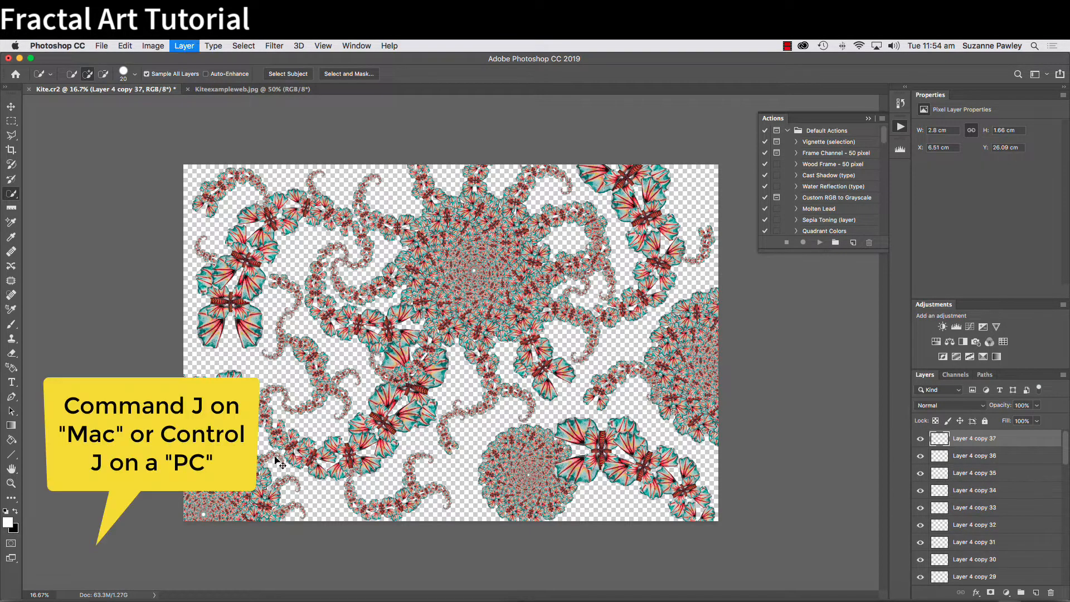
{"action": "key", "text": "super+t"}
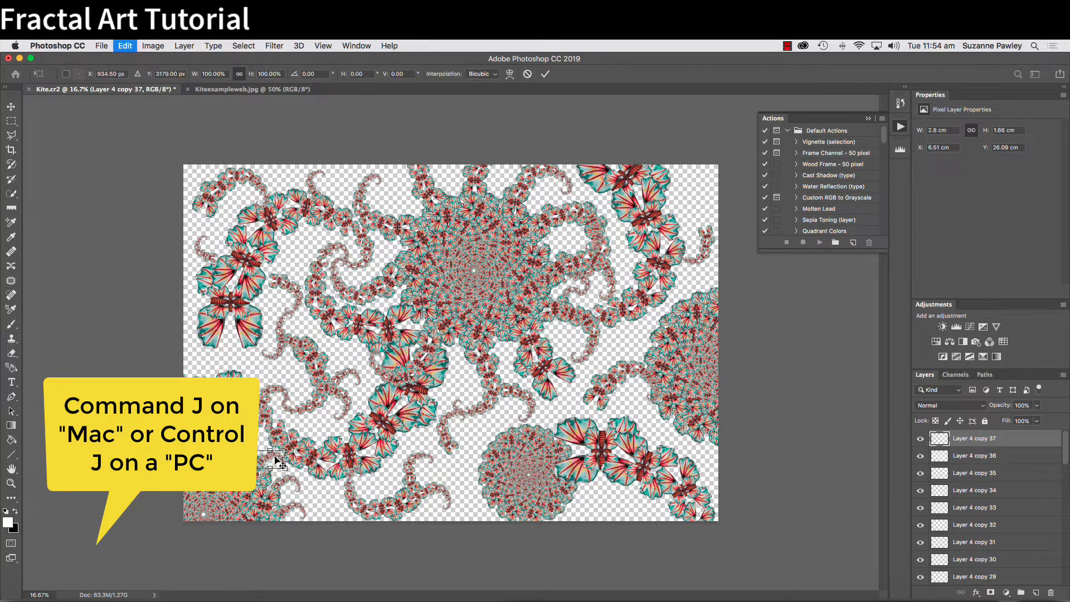
{"action": "left_click_drag", "start_coordinate": [276, 459], "coordinate": [237, 430]}
{"action": "key", "text": "Return"}
{"action": "key", "text": "w"}
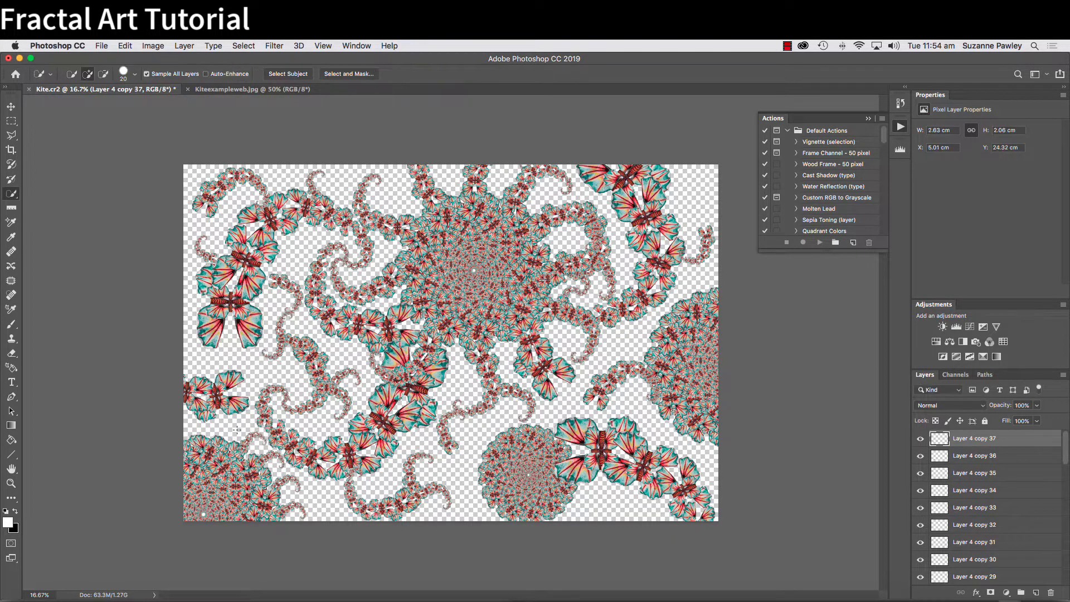
Step: Duplicate the rotated rim curl and place the copy on top of the lower-left disc, below the short butterfly chain
{"action": "key", "text": "super+j"}
{"action": "key", "text": "super+t"}
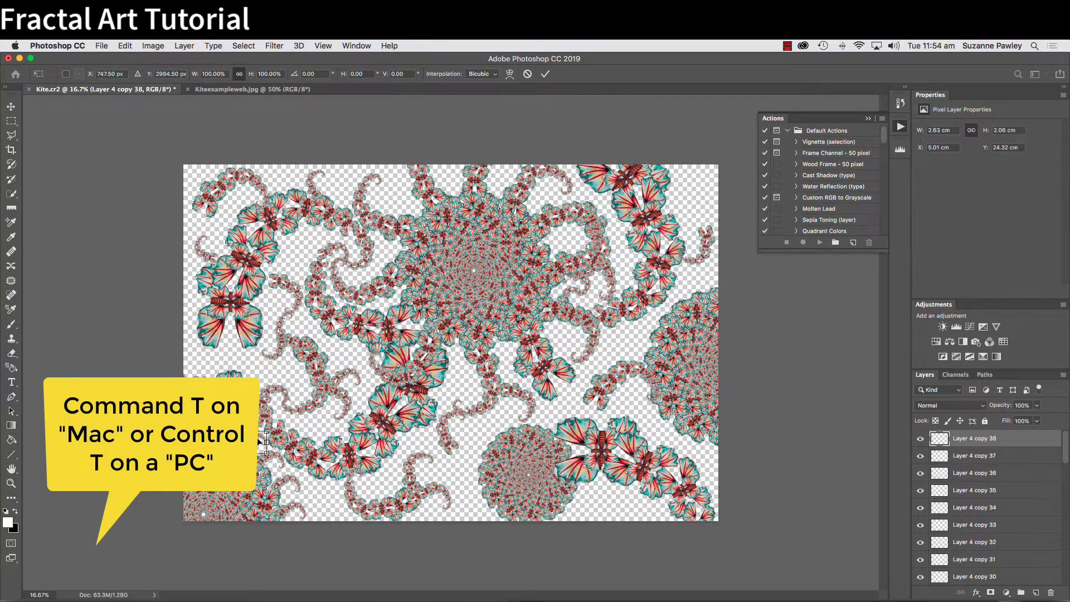
{"action": "left_click_drag", "start_coordinate": [260, 442], "coordinate": [238, 426]}
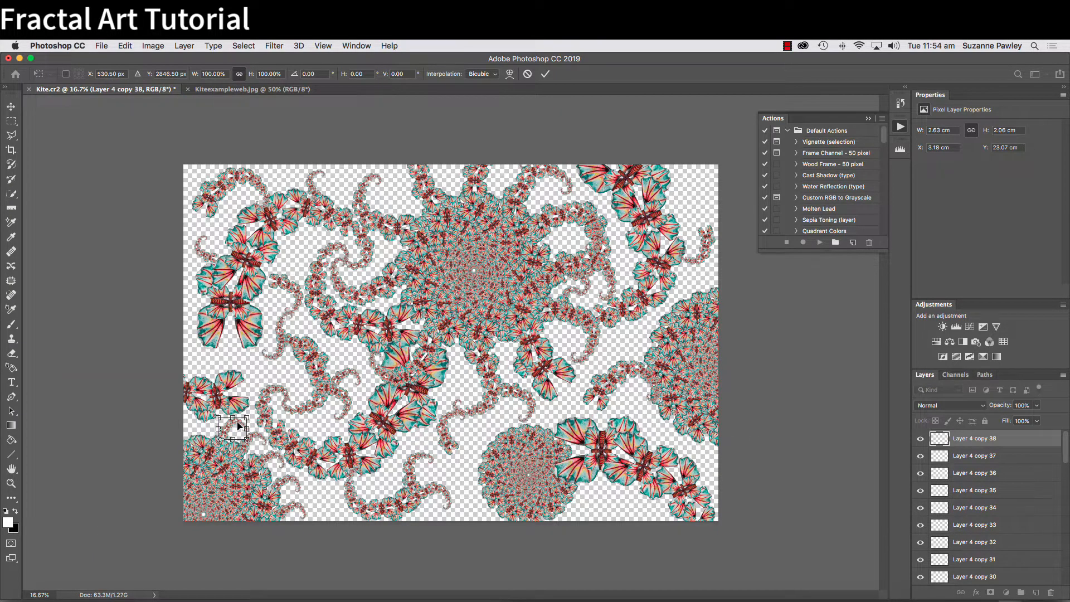
{"action": "key", "text": "Return"}
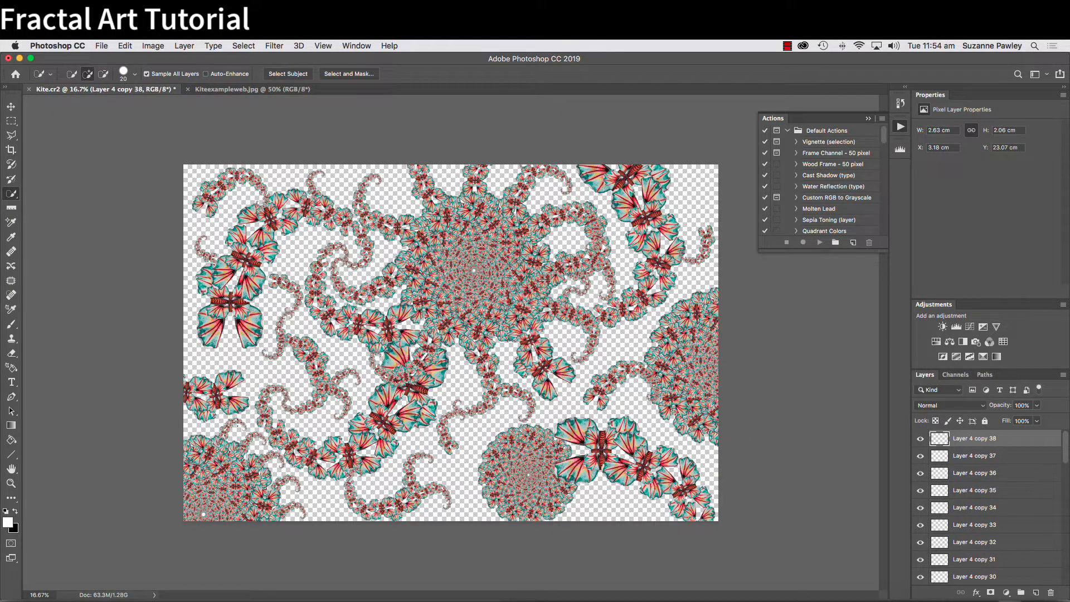
Step: Duplicate the curl on top of the lower-left disc, rotate the copy slightly, and place it on the rim near the canvas's left edge
{"action": "key", "text": "super+j"}
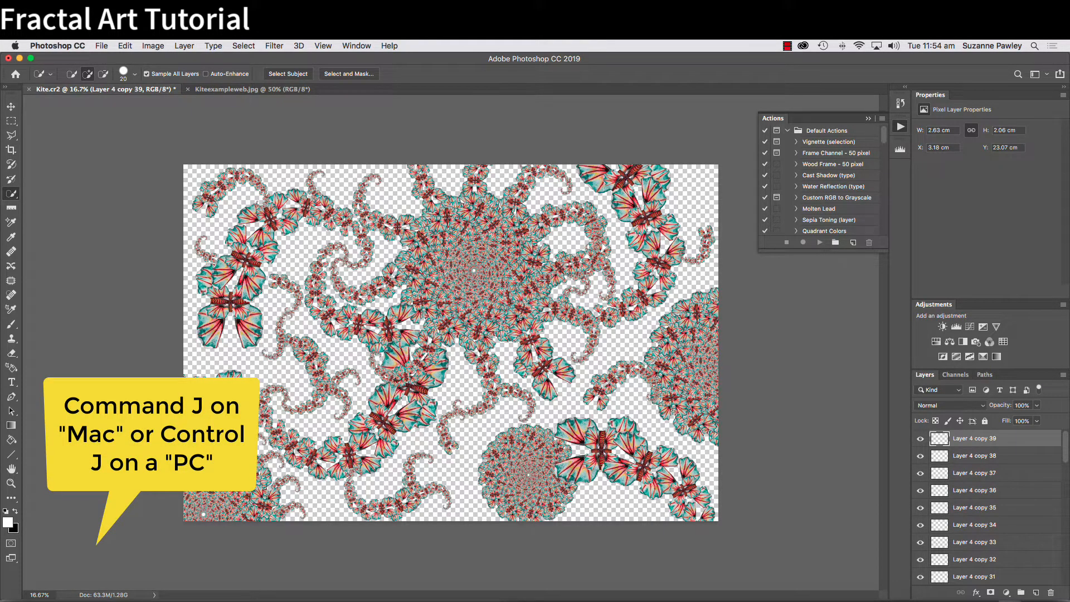
{"action": "key", "text": "super+t"}
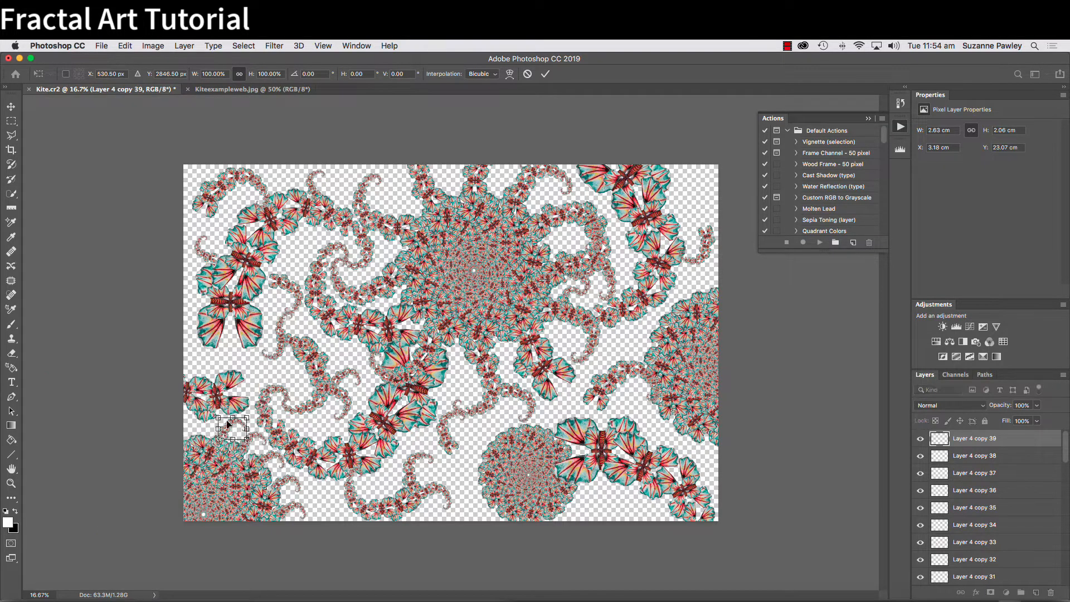
{"action": "left_click_drag", "start_coordinate": [228, 431], "coordinate": [181, 413]}
{"action": "key", "text": "Return"}
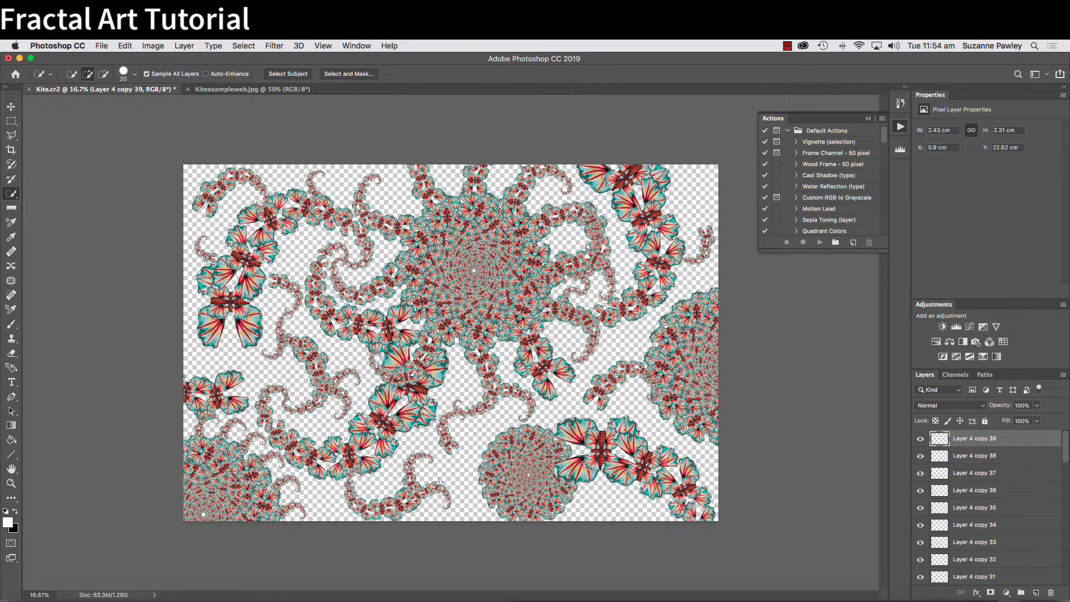
Step: Duplicate the curl, rotate the copy about 133°, and attach it to the tentacle tip hanging beside the lower-middle disc
{"action": "key", "text": "super+j"}
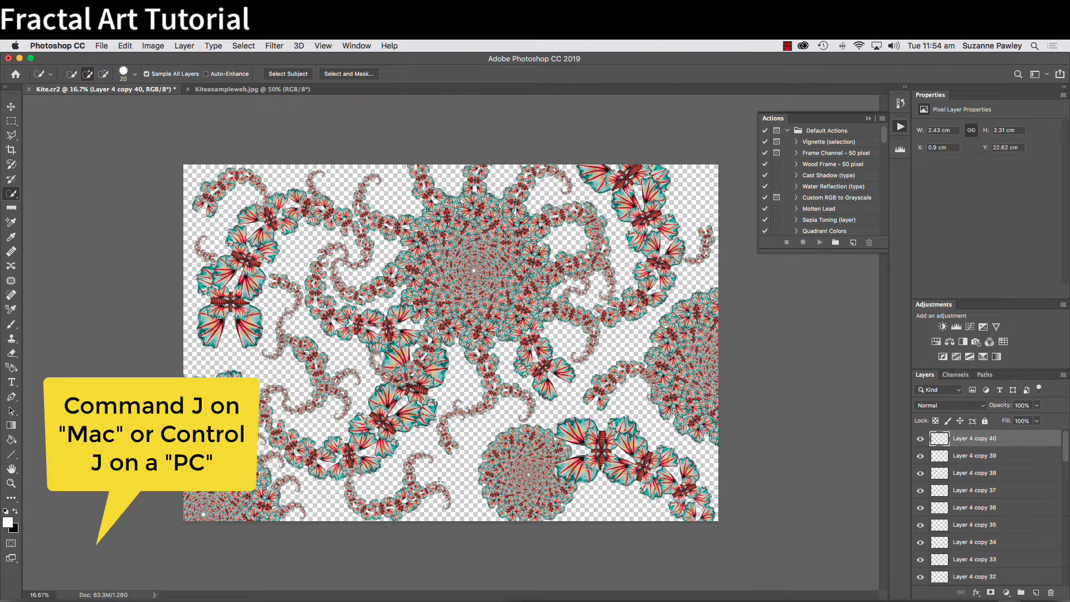
{"action": "key", "text": "super+t"}
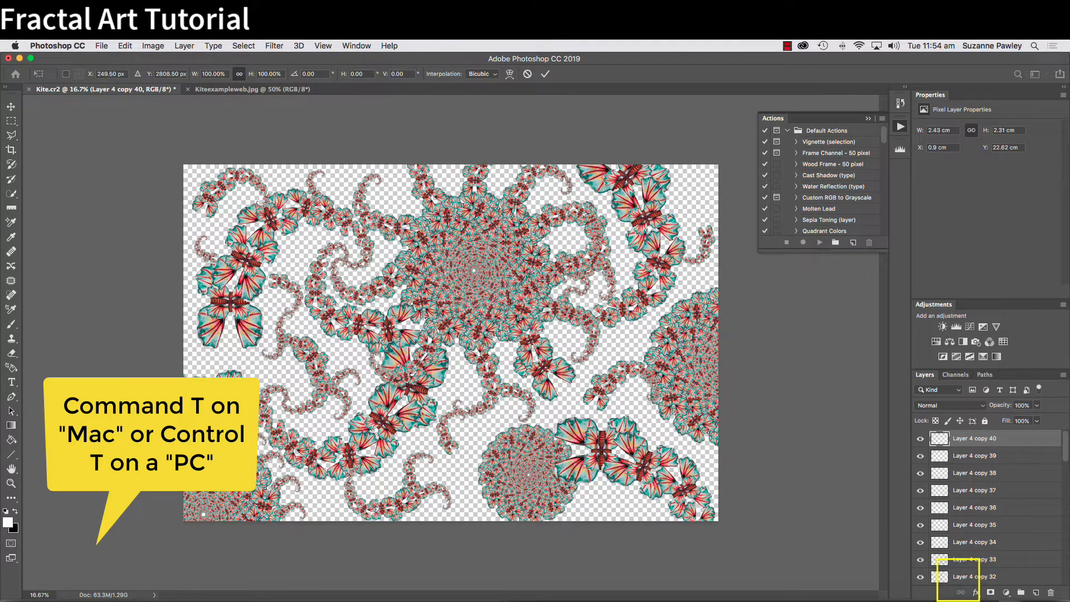
{"action": "left_click_drag", "start_coordinate": [209, 425], "coordinate": [452, 469]}
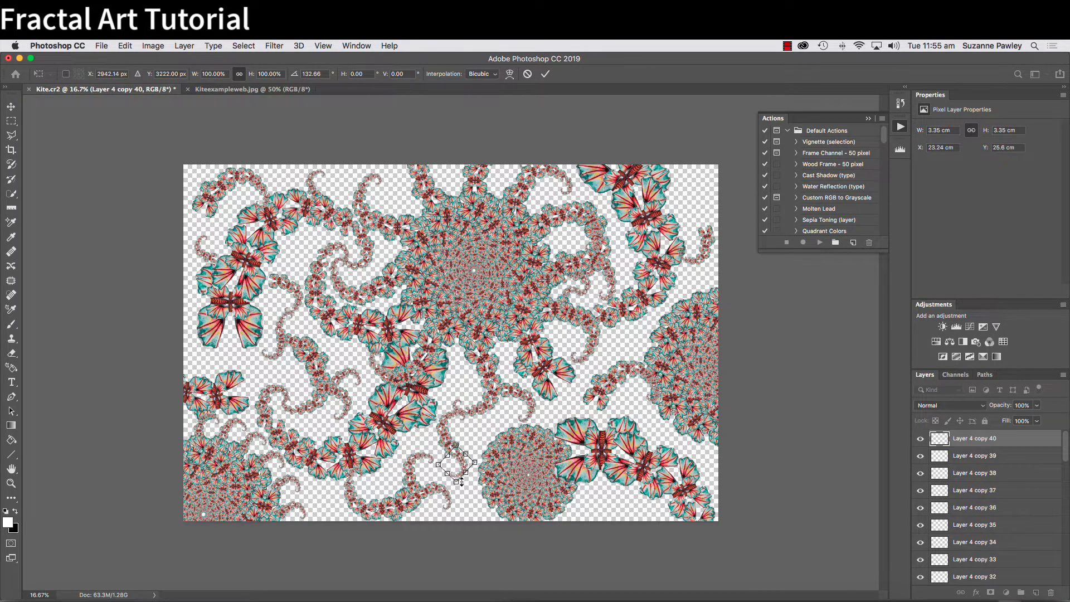
{"action": "key", "text": "Return"}
{"action": "key", "text": "w"}
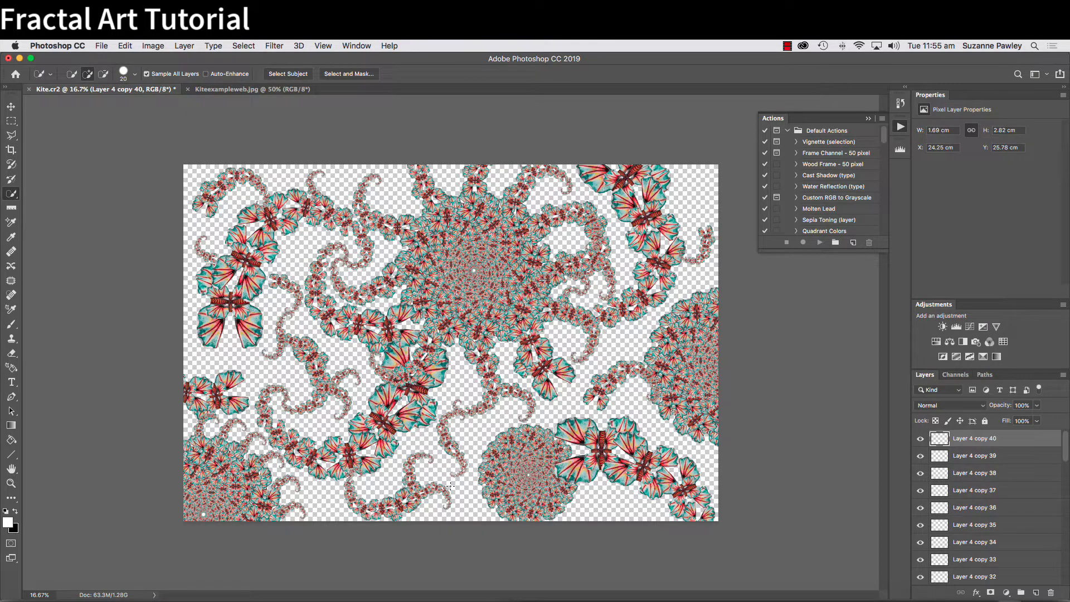
Step: Duplicate the curl, rotate the copy, and place it beneath the large butterfly chain near the canvas's lower-right corner
{"action": "key", "text": "super+j"}
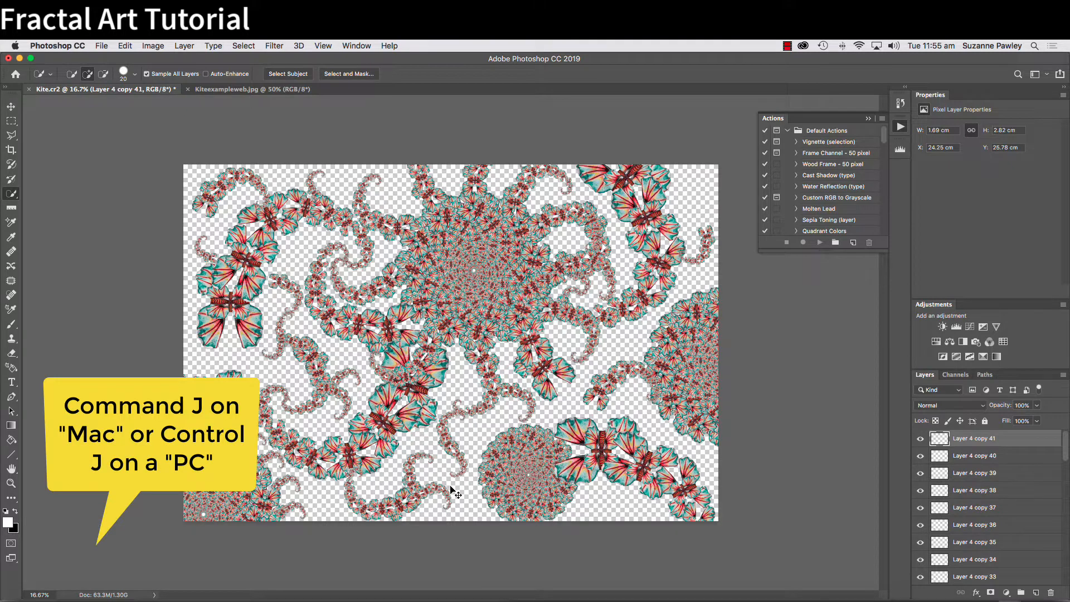
{"action": "key", "text": "super+t"}
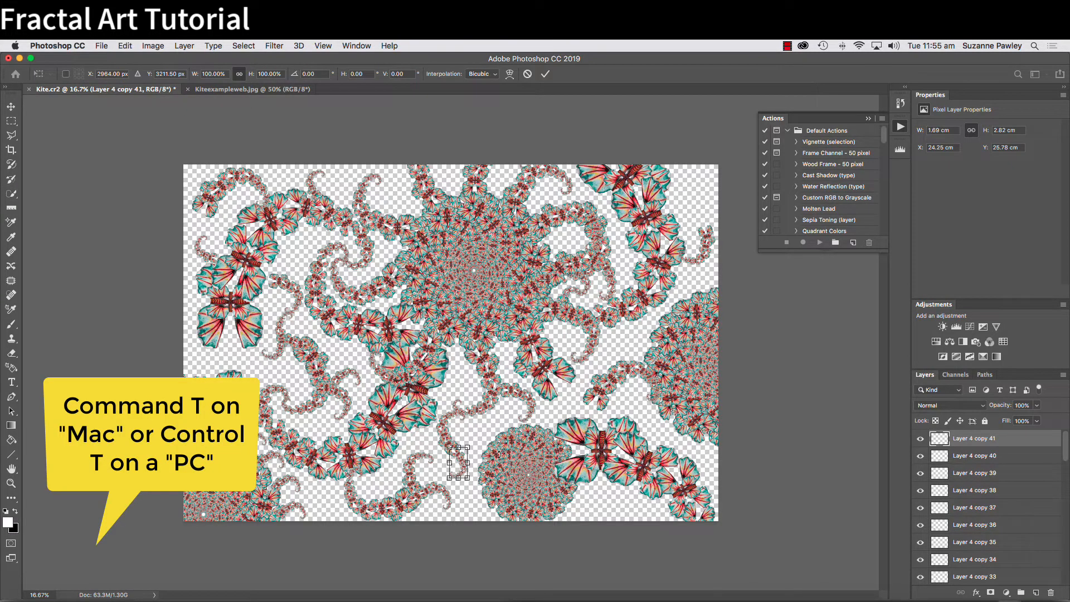
{"action": "left_click_drag", "start_coordinate": [469, 462], "coordinate": [643, 509]}
{"action": "key", "text": "w"}
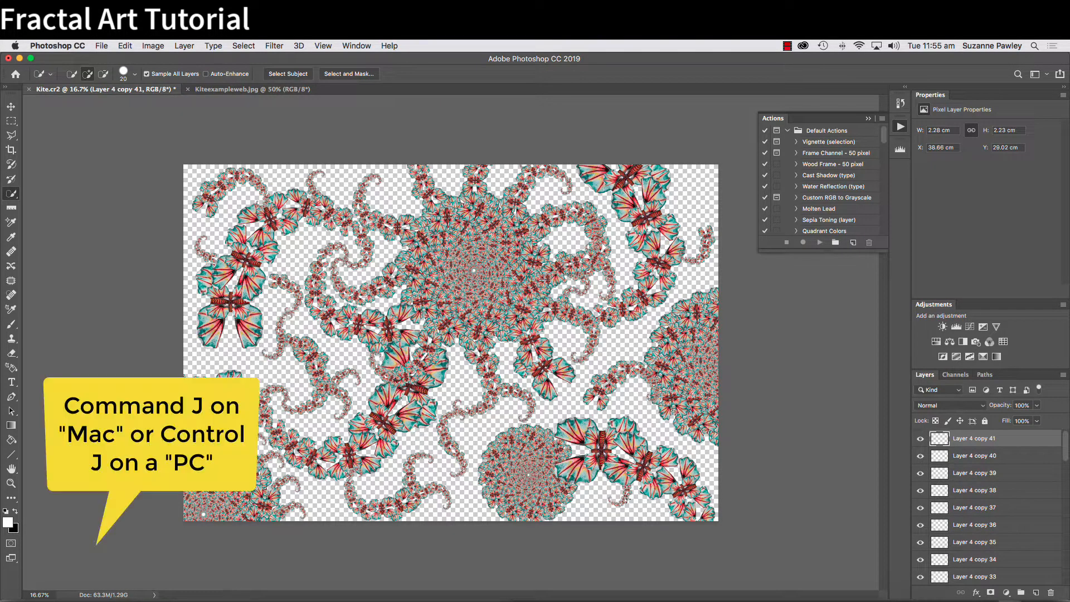
Step: Duplicate the curl beneath the lower-right butterfly chain, rotate the copy about 179°, and join it to the original's free end
{"action": "key", "text": "super+j"}
{"action": "key", "text": "super+t"}
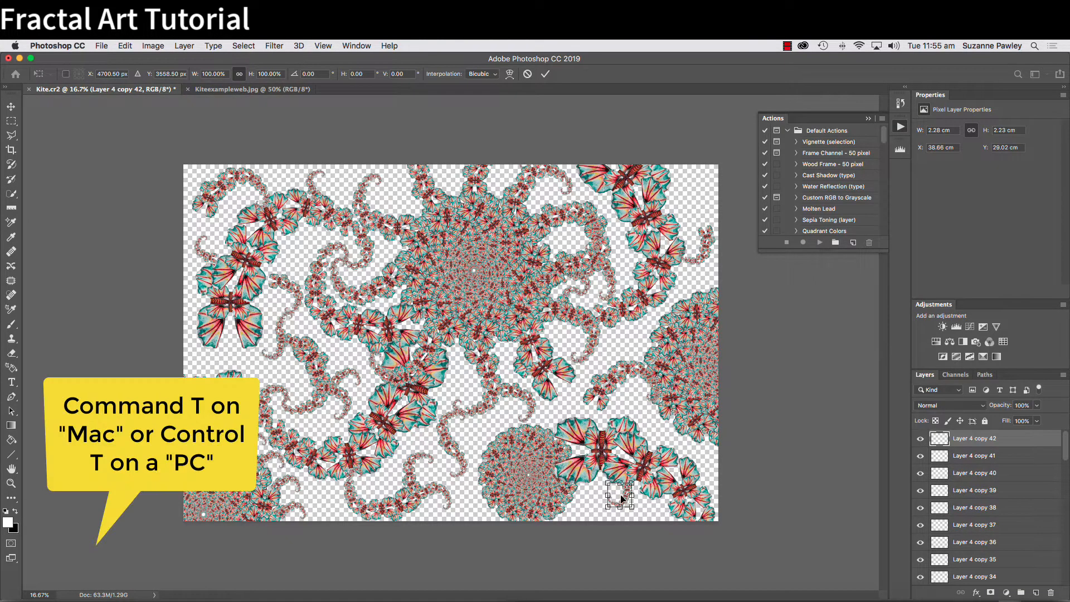
{"action": "left_click_drag", "start_coordinate": [623, 498], "coordinate": [611, 498]}
{"action": "left_click_drag", "start_coordinate": [570, 467], "coordinate": [612, 544]}
{"action": "mouse_move", "coordinate": [605, 498]}
{"action": "left_mouse_down"}
{"action": "mouse_move", "coordinate": [578, 507]}
{"action": "mouse_move", "coordinate": [598, 506]}
{"action": "left_mouse_up"}
{"action": "key", "text": "super+equal"}
{"action": "scroll", "coordinate": [598, 504], "scroll_direction": "down", "scroll_amount": 3}
{"action": "scroll", "coordinate": [598, 505], "scroll_direction": "right", "scroll_amount": 3}
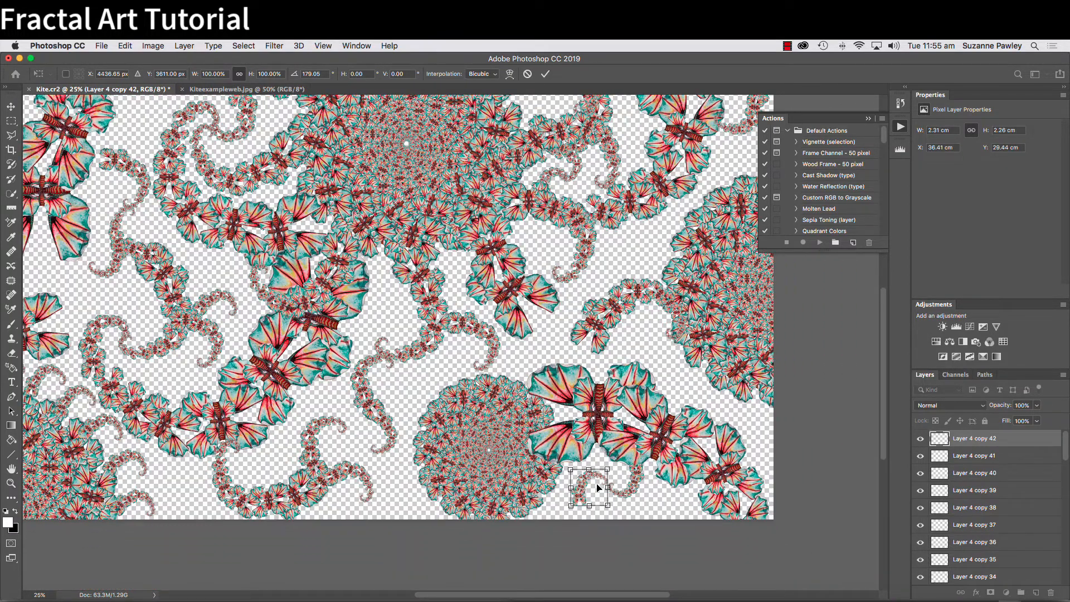
{"action": "left_click_drag", "start_coordinate": [598, 488], "coordinate": [600, 489]}
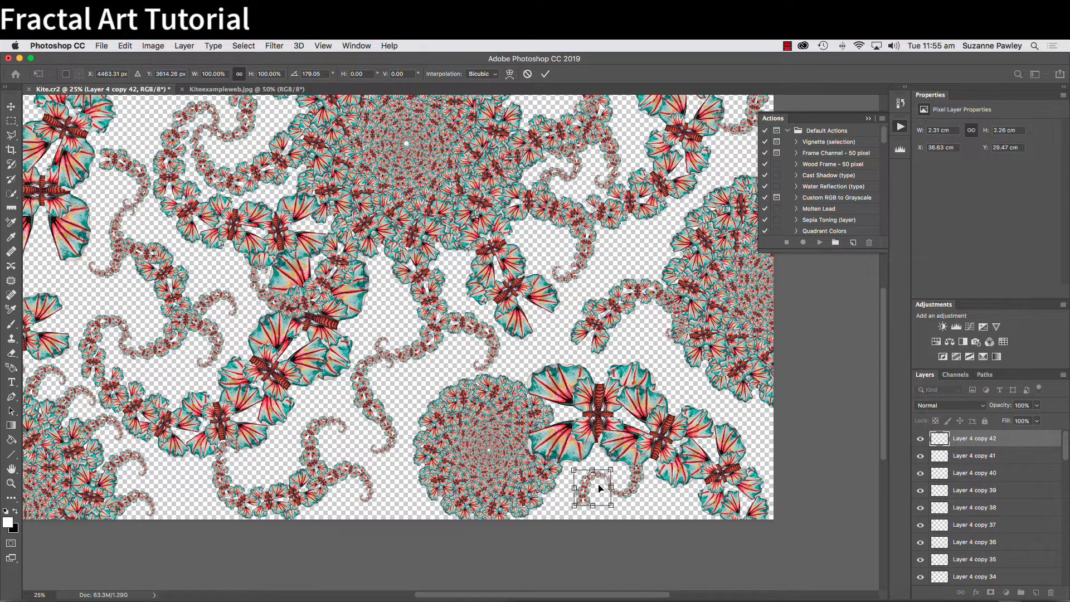
{"action": "key", "text": "Return"}
{"action": "key", "text": "w"}
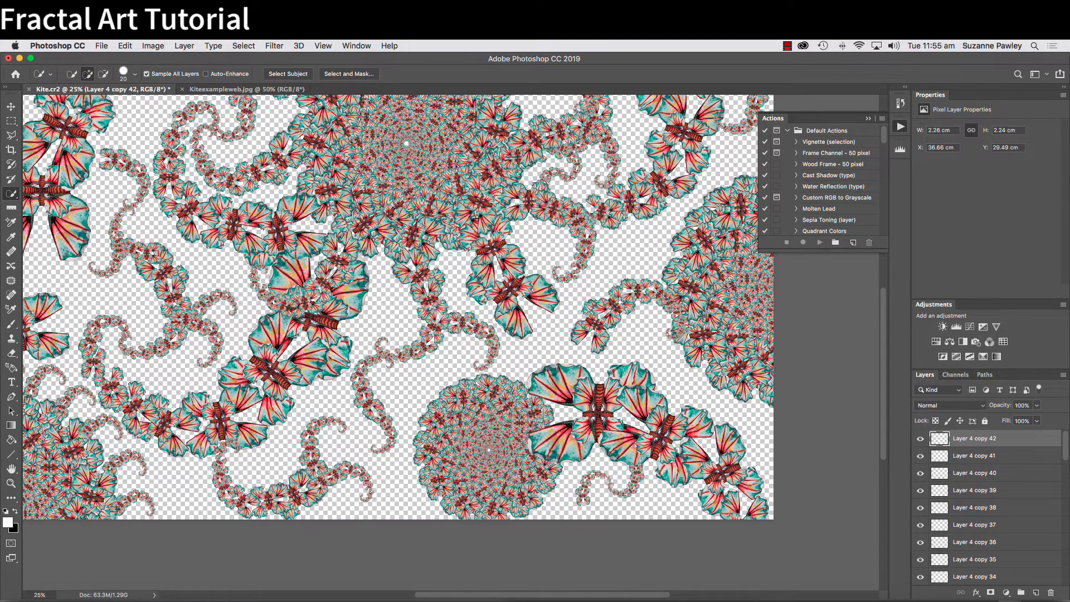
Step: Duplicate the joined curl, rotate the copy about -43°, and place it on top of the short tentacle beside the right-edge disc
{"action": "key", "text": "super+j"}
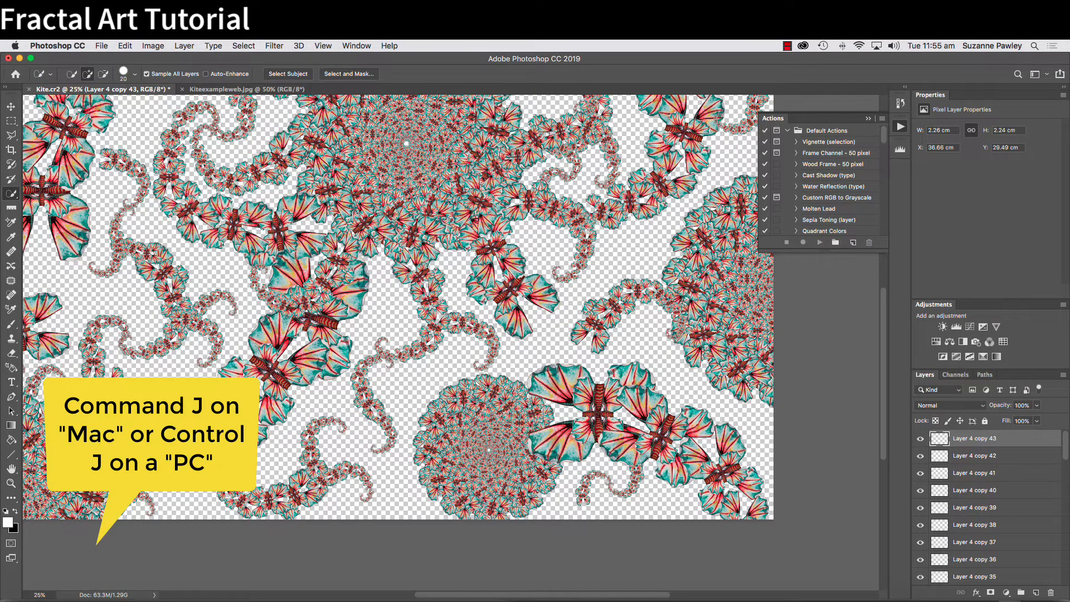
{"action": "key", "text": "super+t"}
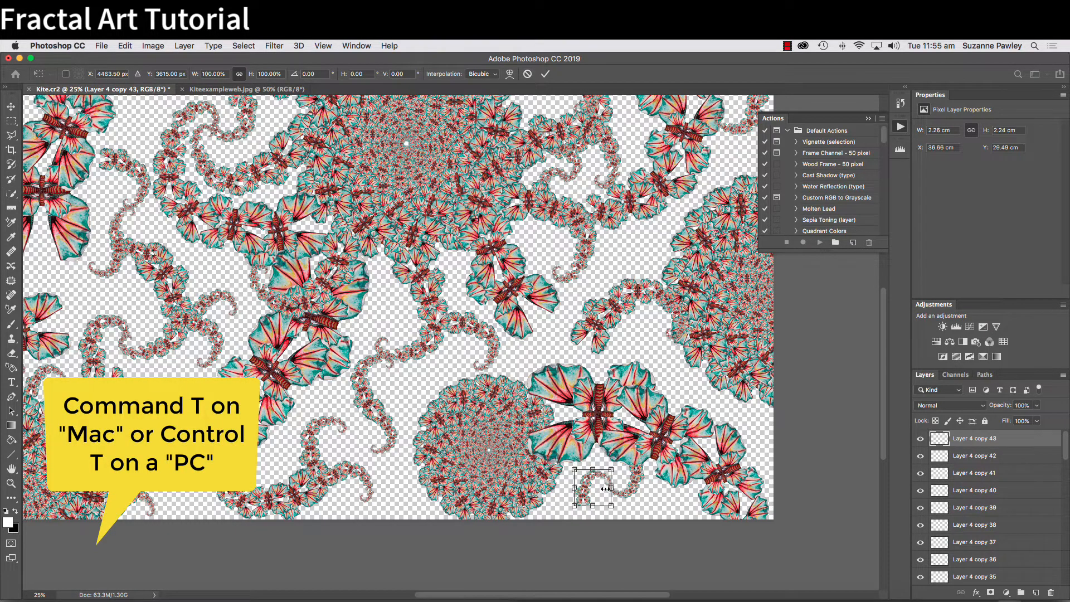
{"action": "key", "text": "super+minus"}
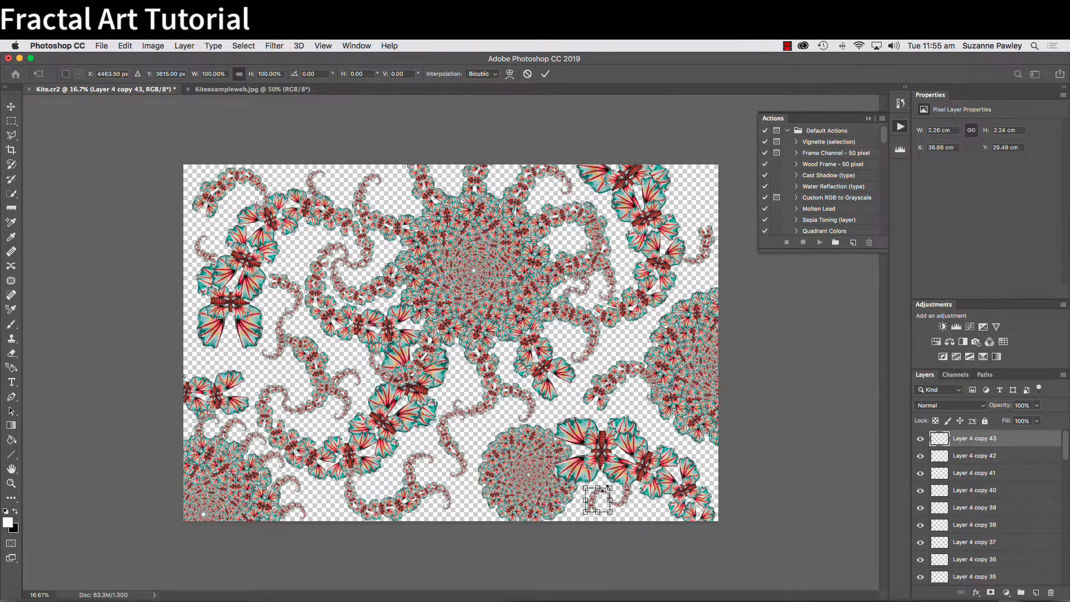
{"action": "left_click_drag", "start_coordinate": [604, 497], "coordinate": [640, 353]}
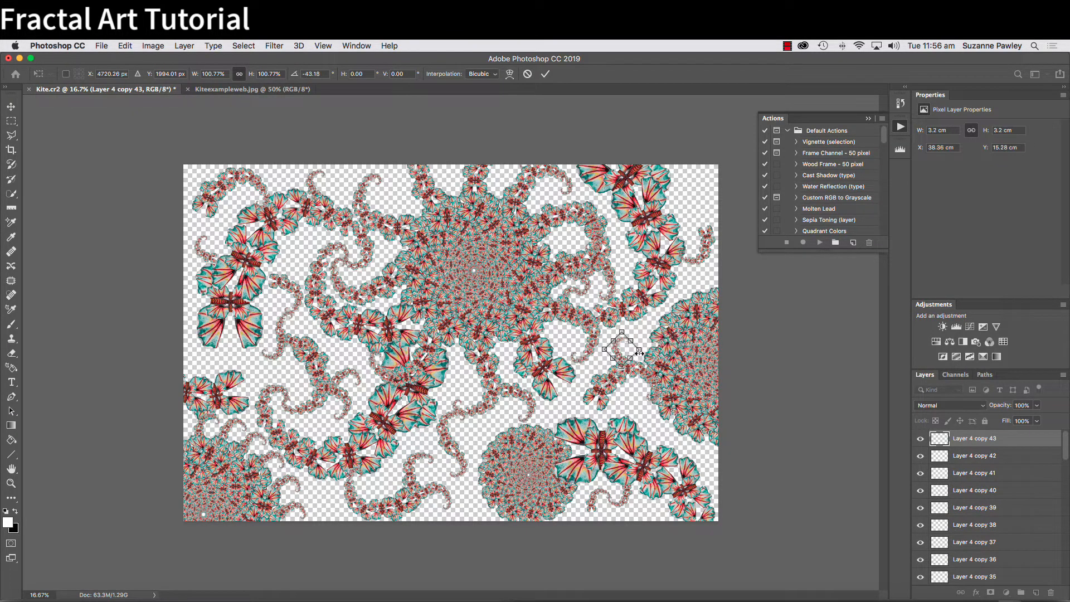
{"action": "key", "text": "Return"}
{"action": "key", "text": "w"}
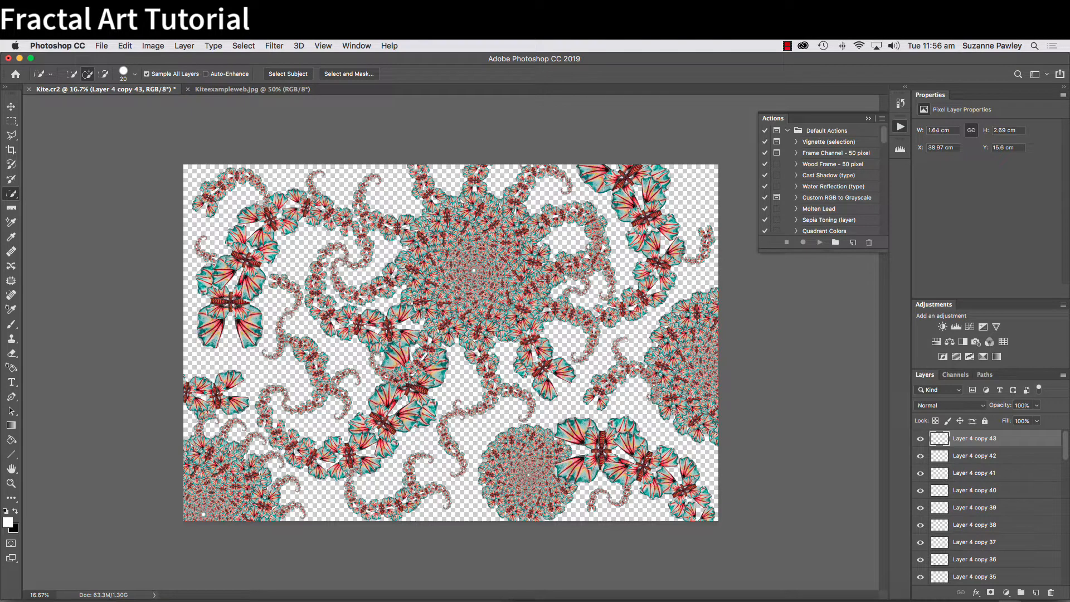
Step: Duplicate the curl beside the right-edge disc, rotate the copy about -128°, and place it in the canvas's upper-right corner
{"action": "key", "text": "super+j"}
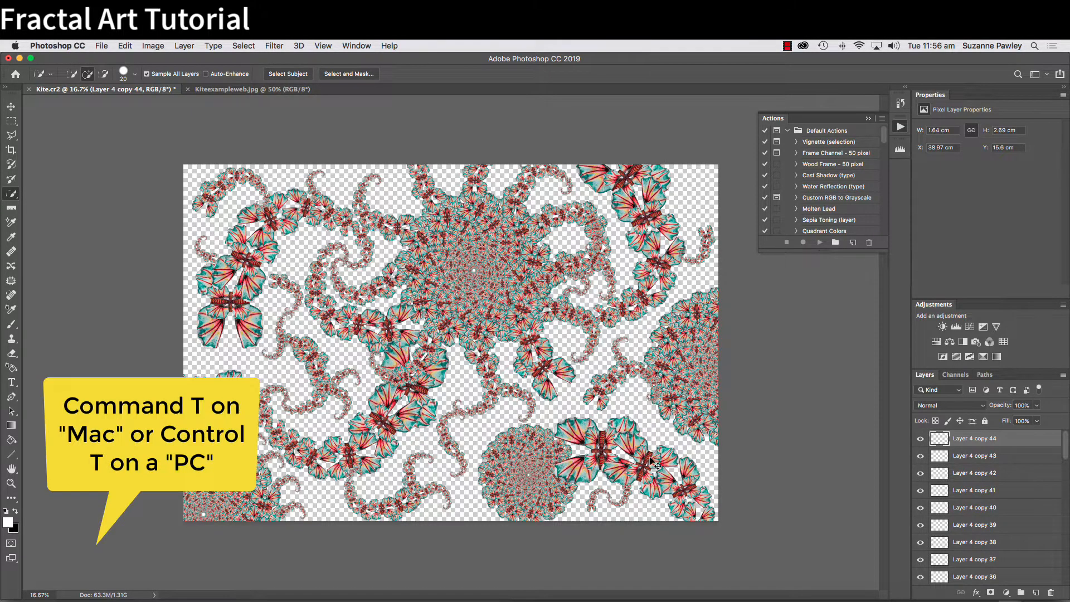
{"action": "key", "text": "super+t"}
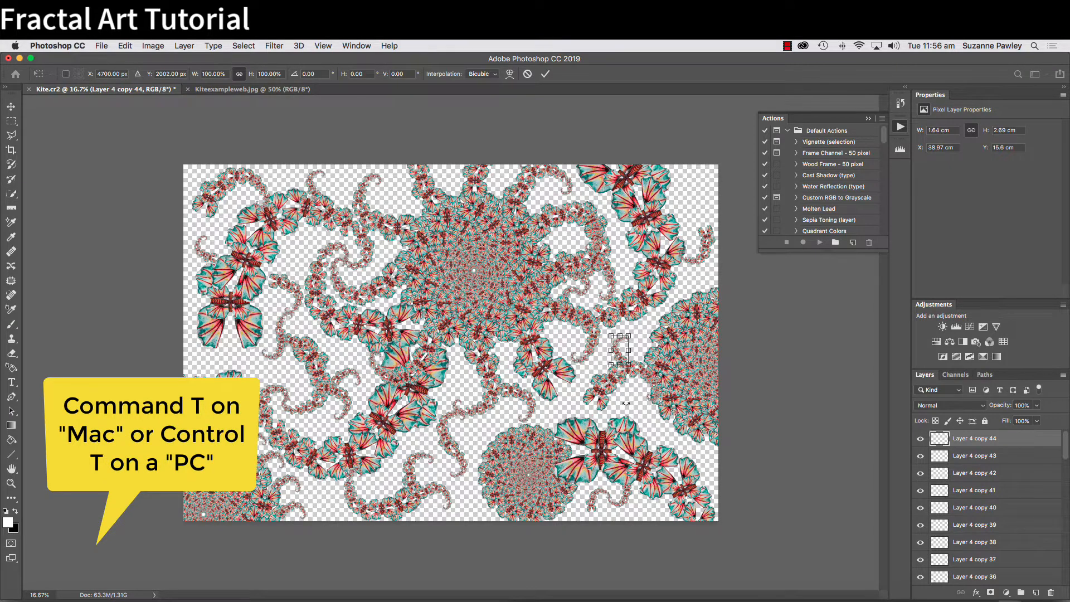
{"action": "left_click_drag", "start_coordinate": [623, 357], "coordinate": [690, 204]}
{"action": "mouse_move", "coordinate": [707, 169]}
{"action": "left_mouse_down"}
{"action": "mouse_move", "coordinate": [712, 207]}
{"action": "mouse_move", "coordinate": [708, 191]}
{"action": "mouse_move", "coordinate": [692, 226]}
{"action": "mouse_move", "coordinate": [669, 231]}
{"action": "mouse_move", "coordinate": [700, 174]}
{"action": "mouse_move", "coordinate": [709, 190]}
{"action": "mouse_move", "coordinate": [705, 175]}
{"action": "left_mouse_up"}
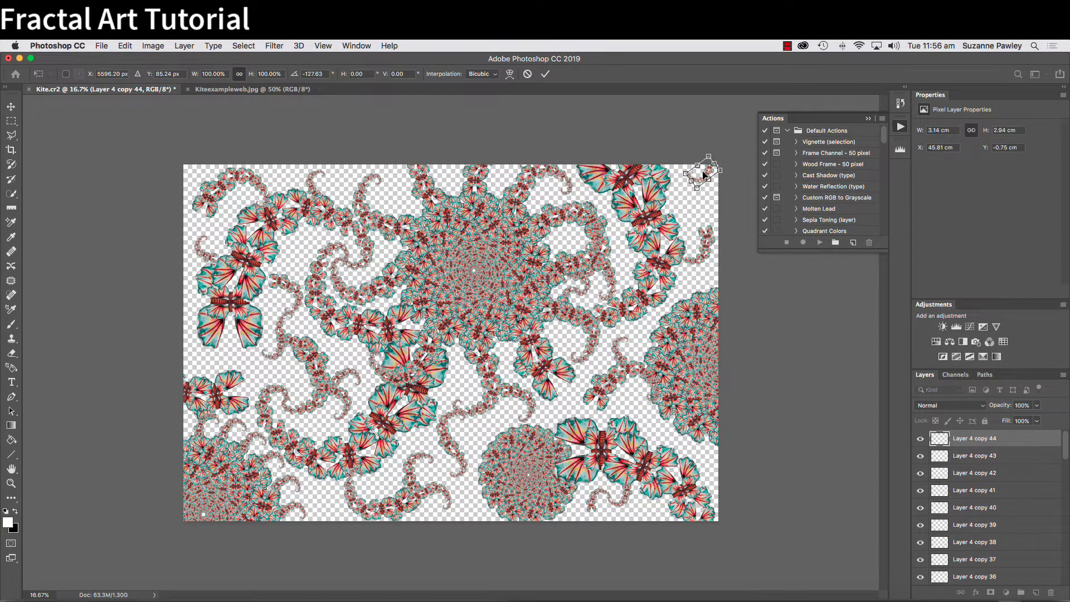
{"action": "key", "text": "Return"}
{"action": "key", "text": "w"}
Step: Duplicate the corner curl, scale the copy to about 95%, rotate it about 163°, and attach it below and left of the original
{"action": "key", "text": "super+j"}
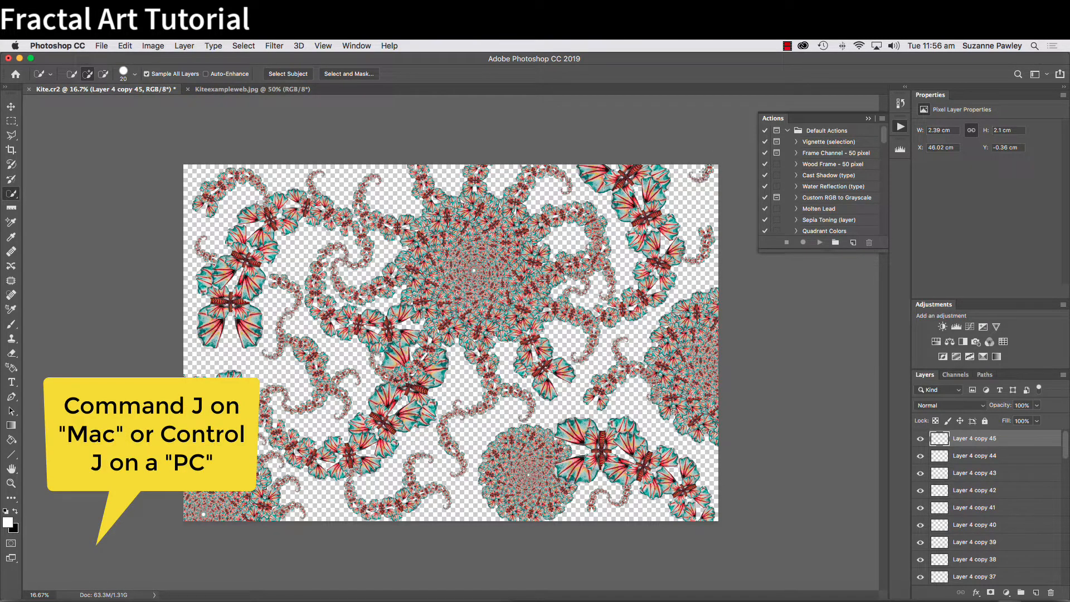
{"action": "key", "text": "super+t"}
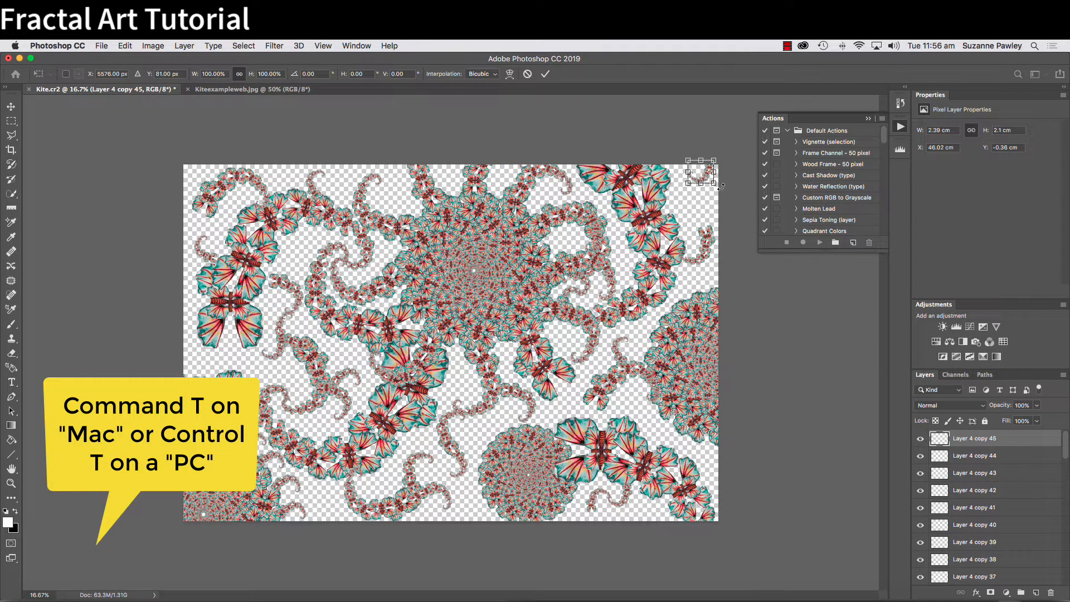
{"action": "left_click_drag", "start_coordinate": [720, 187], "coordinate": [694, 197]}
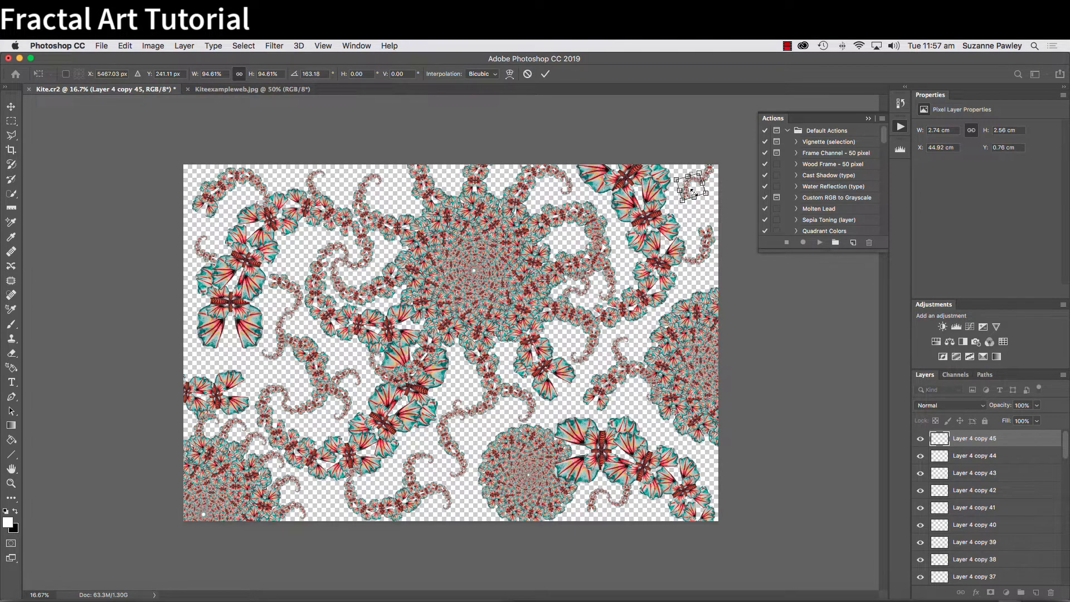
{"action": "key", "text": "Return"}
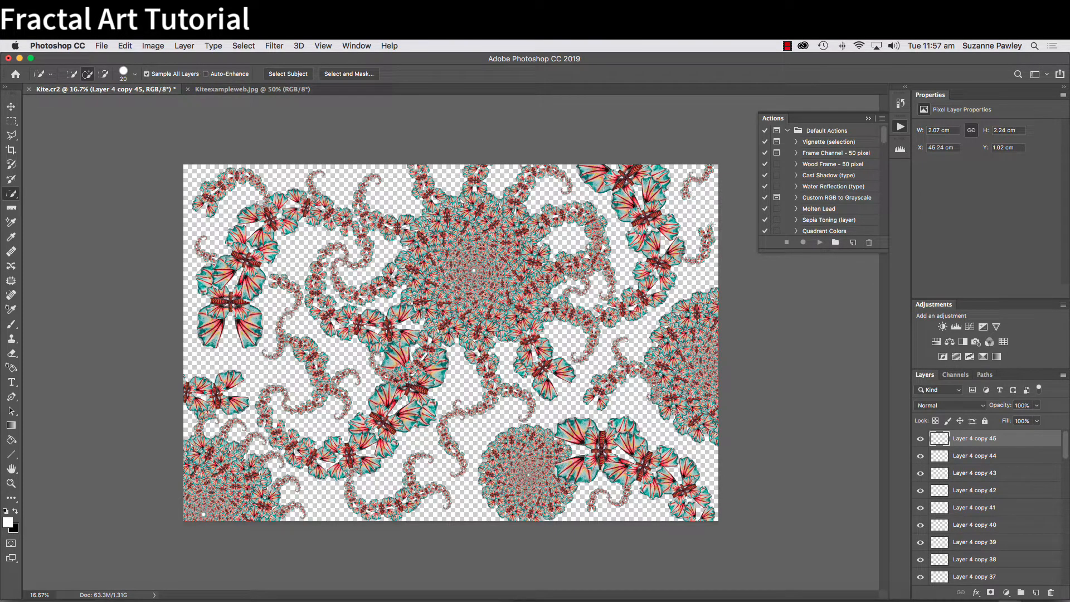
Step: Duplicate the lower corner curl, rotate the copy about 103°, and place it to link the corner curls with the tentacle below
{"action": "key", "text": "super+j"}
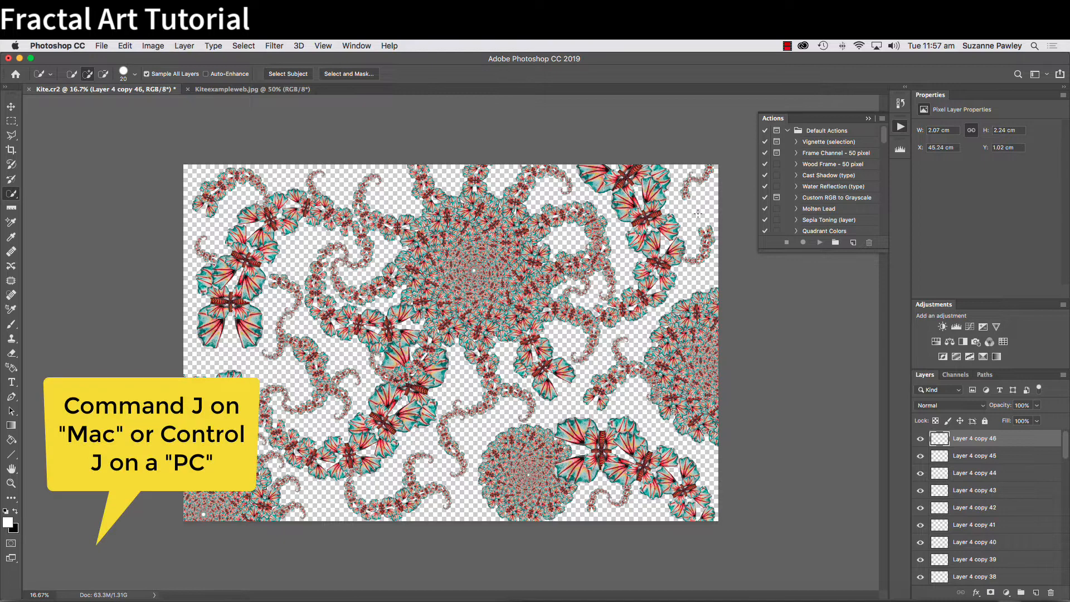
{"action": "key", "text": "super+t"}
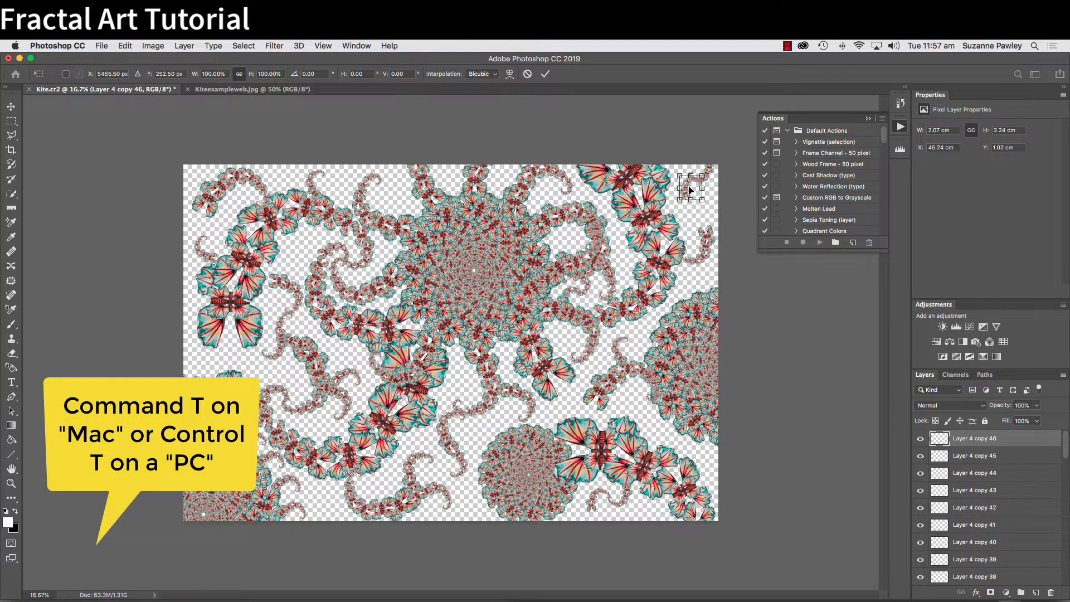
{"action": "left_click_drag", "start_coordinate": [690, 190], "coordinate": [719, 226]}
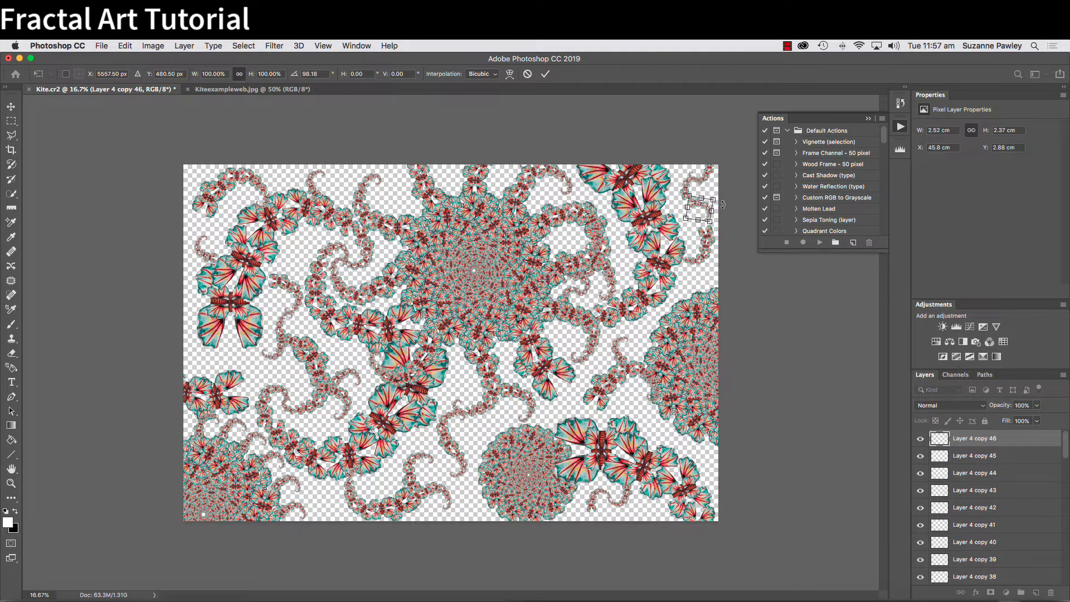
{"action": "left_click_drag", "start_coordinate": [723, 204], "coordinate": [696, 209]}
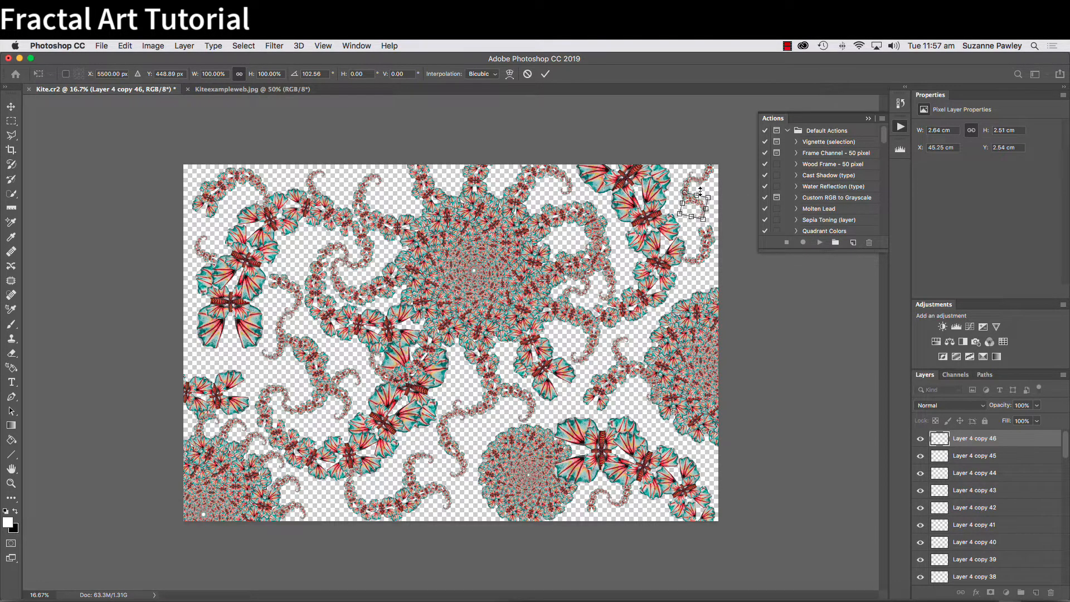
{"action": "key", "text": "Return"}
{"action": "key", "text": "w"}
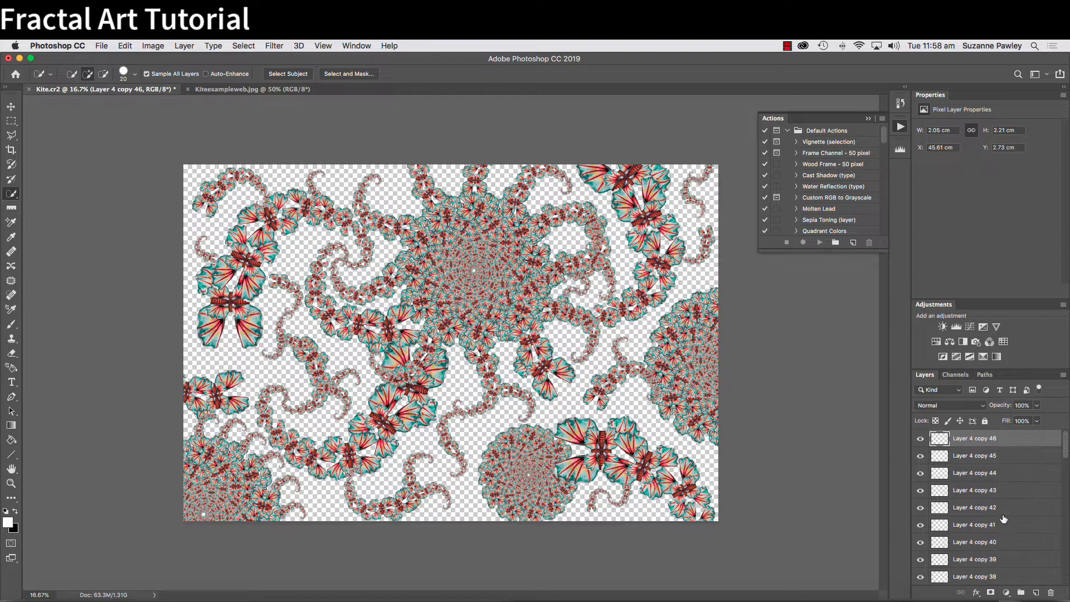
Step: Group the layers from Layer 4 copy 46 down to Layer 4 copy and name the group Tails
{"action": "scroll", "coordinate": [1004, 519], "scroll_direction": "down", "scroll_amount": 15}
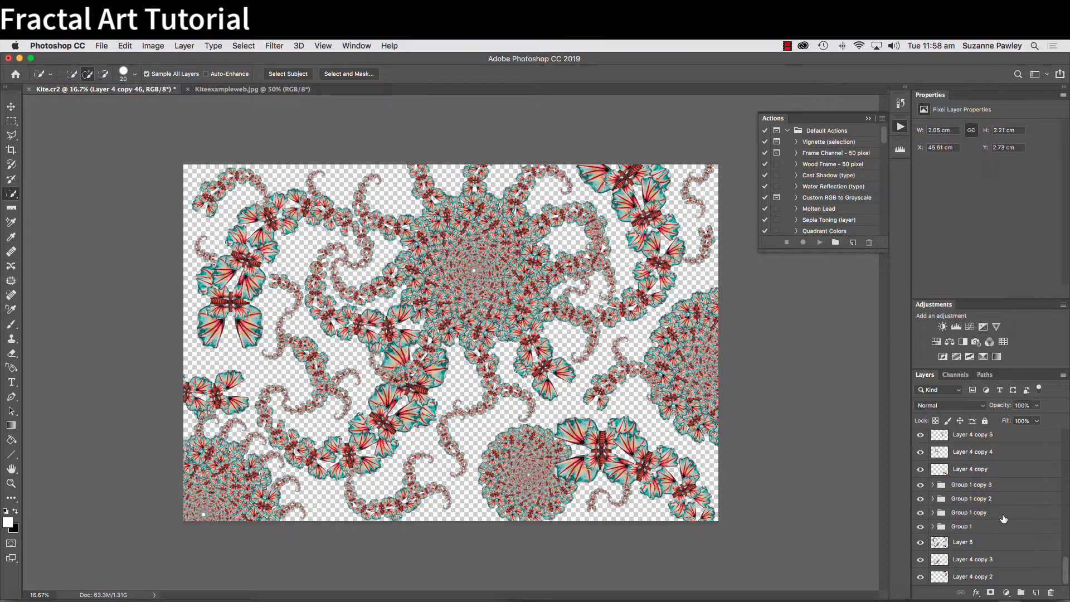
{"action": "left_click", "coordinate": [967, 469], "text": "shift"}
{"action": "left_click_drag", "start_coordinate": [1019, 467], "coordinate": [1021, 594]}
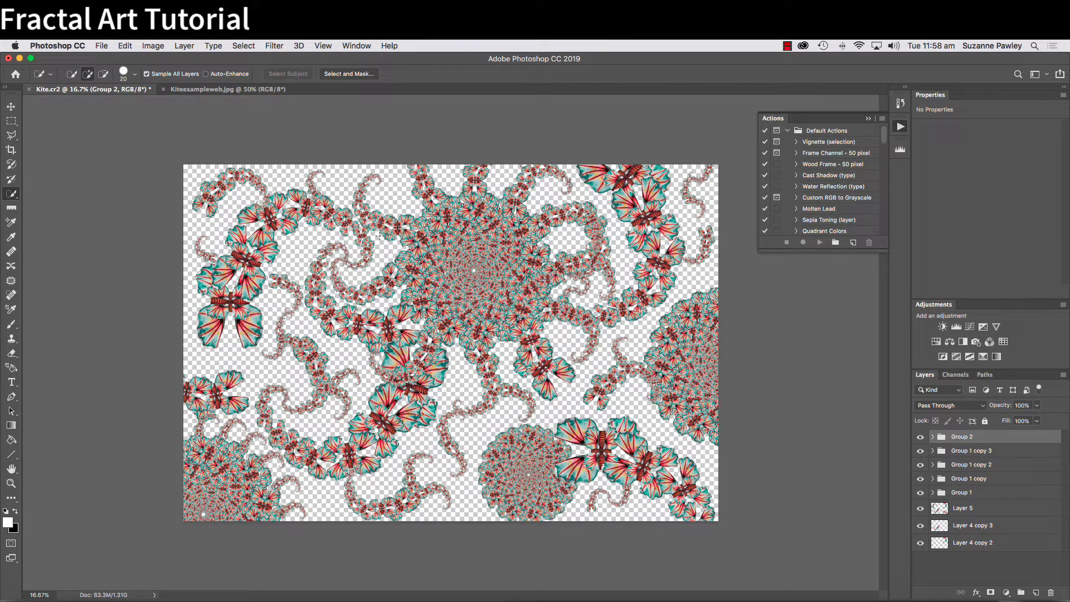
{"action": "double_click", "coordinate": [959, 435]}
{"action": "type", "text": "Tails"}
{"action": "key", "text": "Return"}
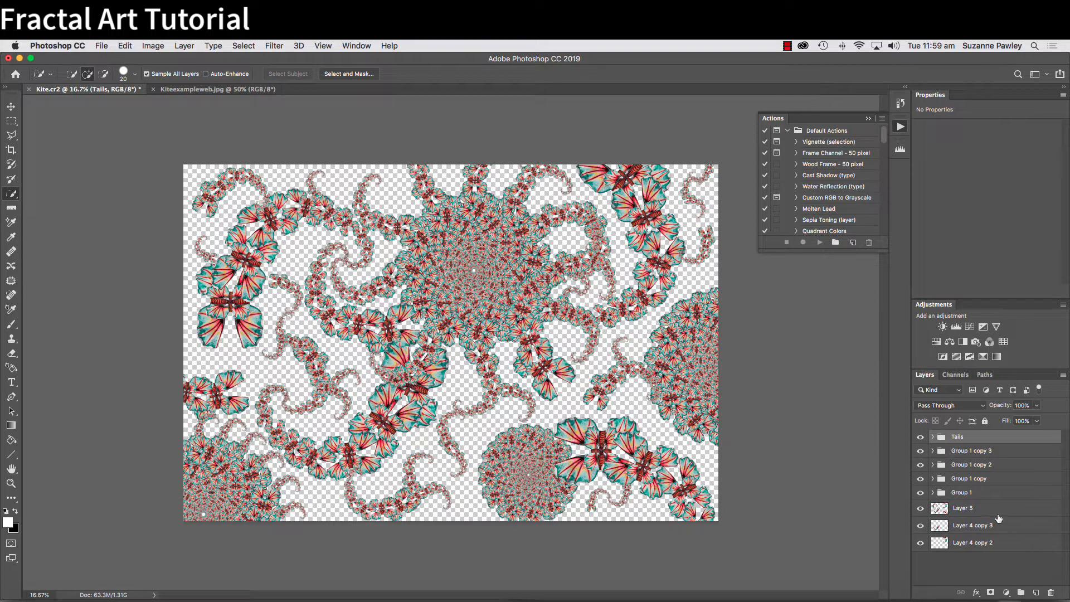
Step: Stamp all visible layers into a new merged layer above the Tails group
{"action": "left_click", "coordinate": [961, 510], "text": "shift"}
{"action": "left_click", "coordinate": [950, 435]}
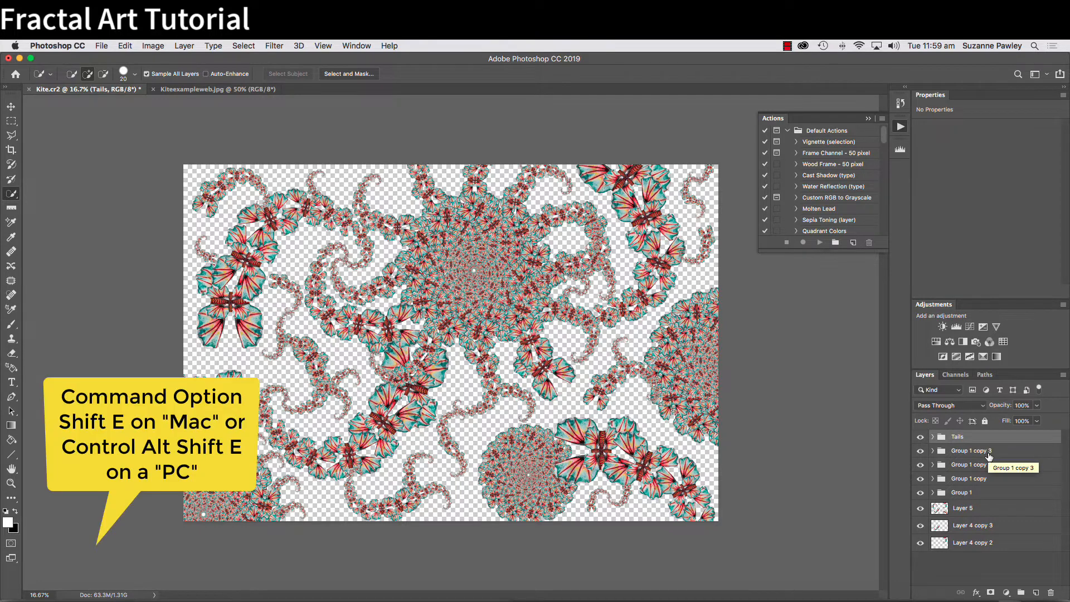
{"action": "key", "text": "alt+shift+super+e"}
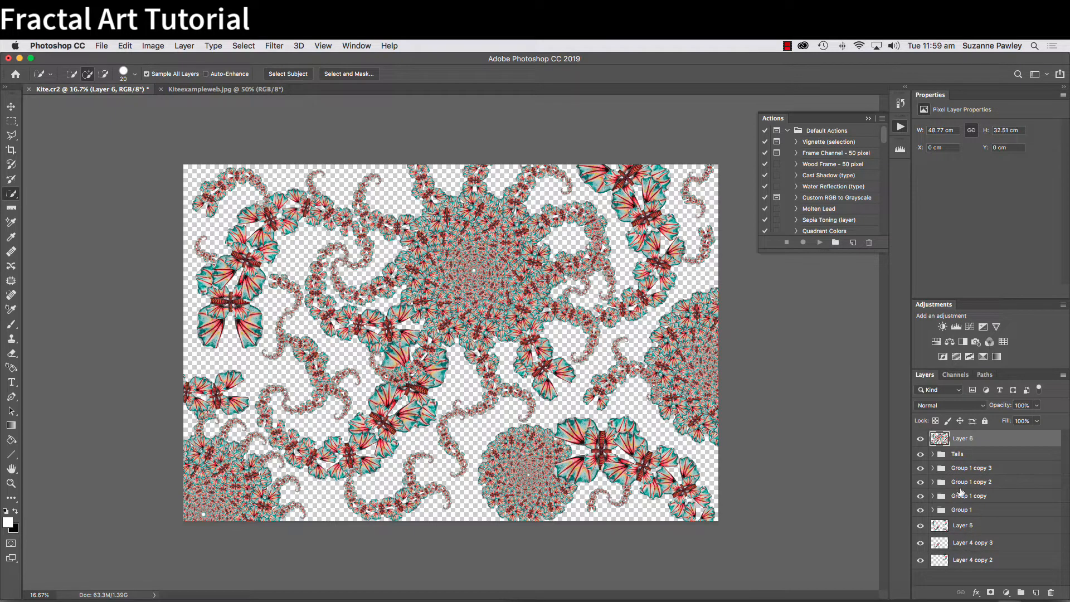
Step: Delete the Tails group and every group and layer below it down to Layer 4 copy 2, keeping only the merged Layer 6
{"action": "left_click", "coordinate": [962, 456]}
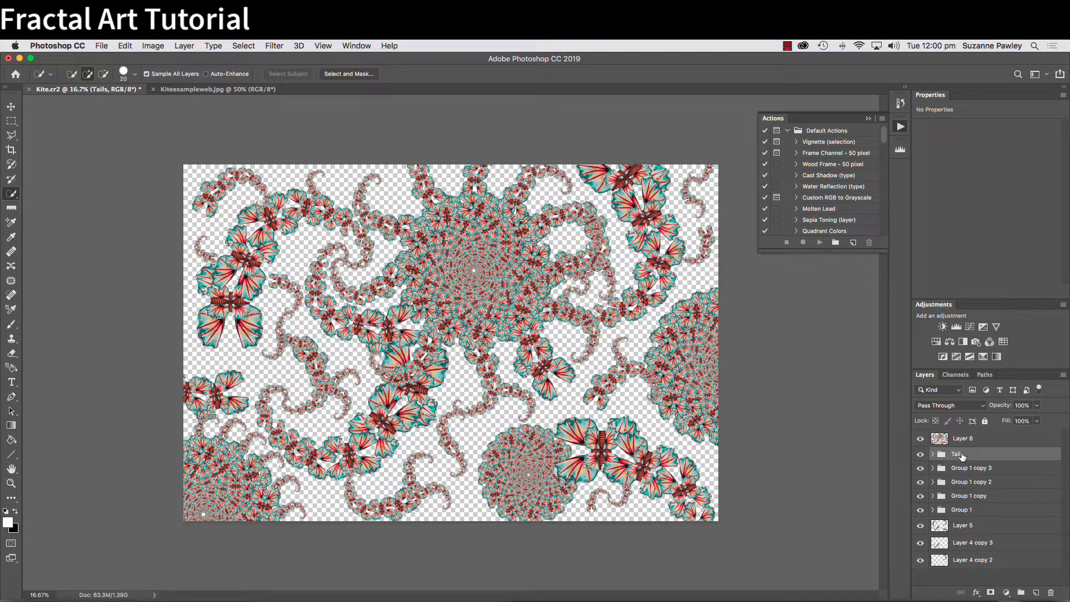
{"action": "left_click", "coordinate": [993, 562], "text": "shift"}
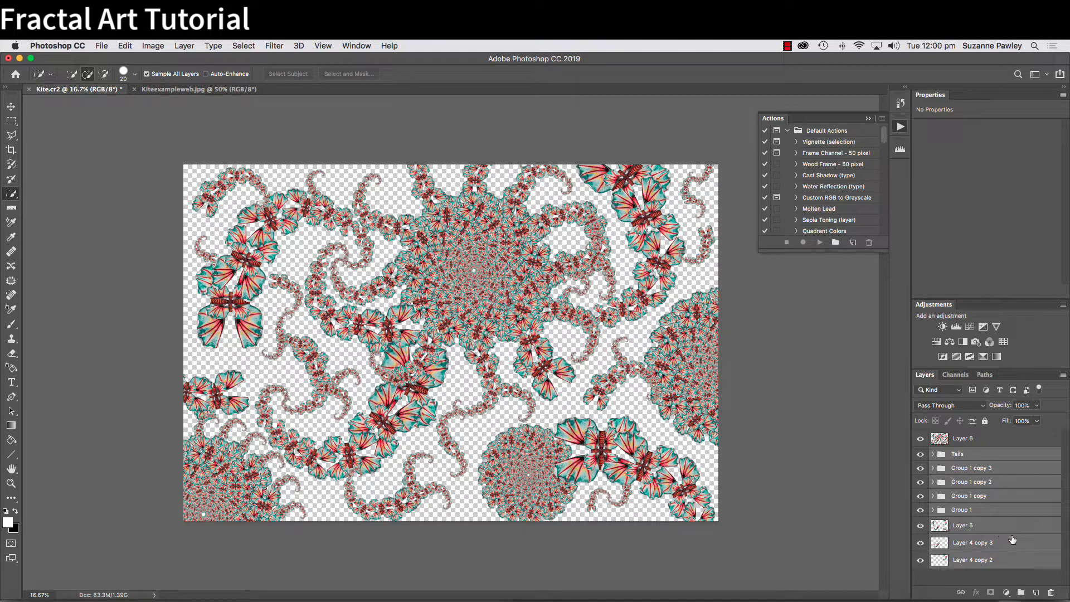
{"action": "left_click_drag", "start_coordinate": [1022, 538], "coordinate": [1052, 593]}
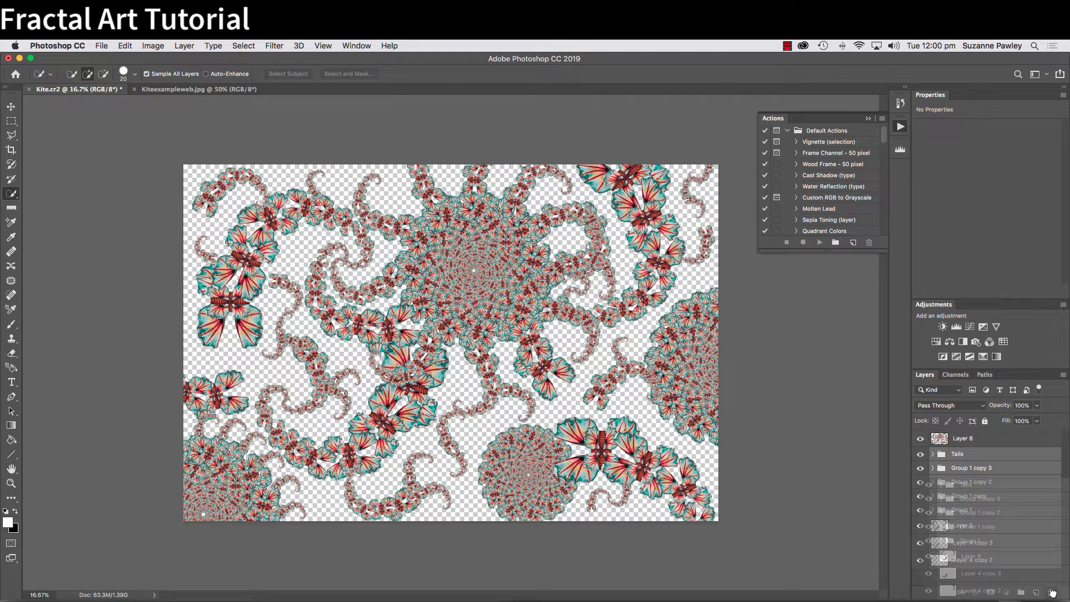
{"action": "left_click_drag", "start_coordinate": [1053, 592], "coordinate": [1053, 592]}
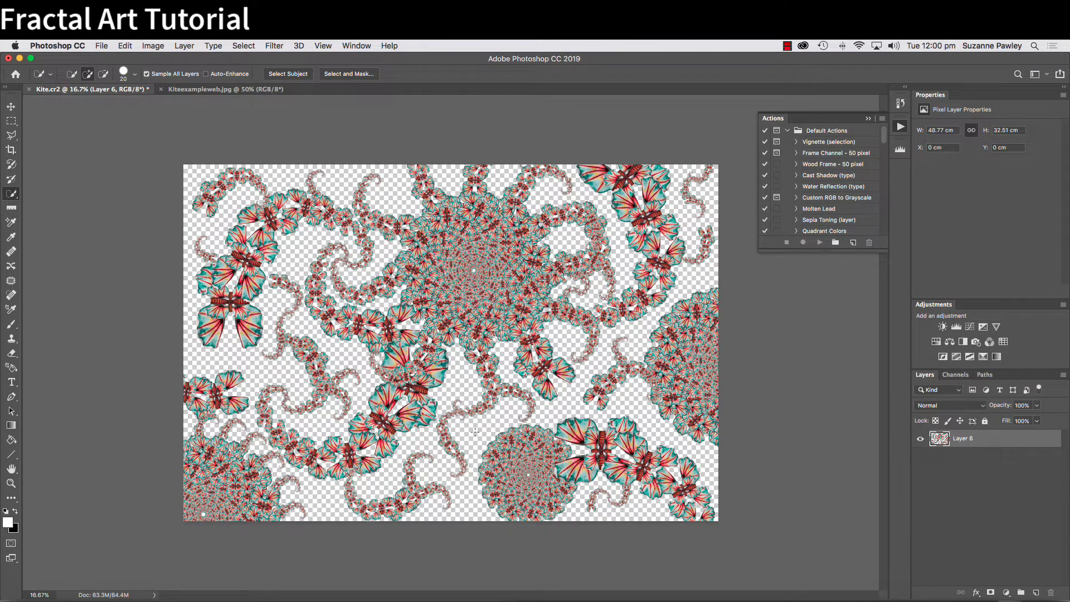
Step: Add a Hue/Saturation adjustment layer above the merged artwork with Saturation +41 and Hue +11
{"action": "left_click", "coordinate": [1006, 593]}
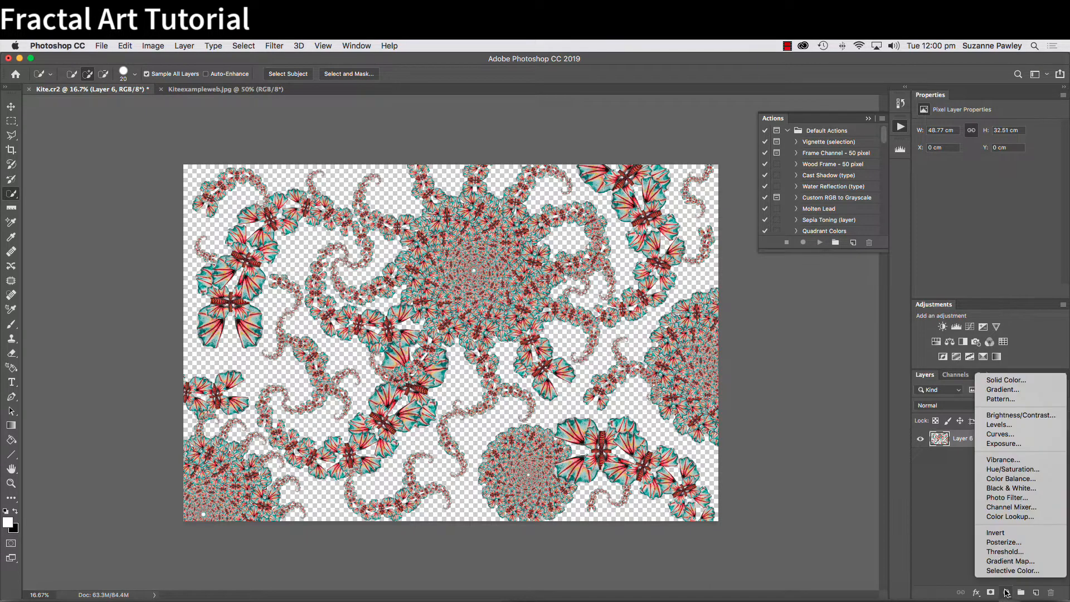
{"action": "left_click", "coordinate": [1016, 475]}
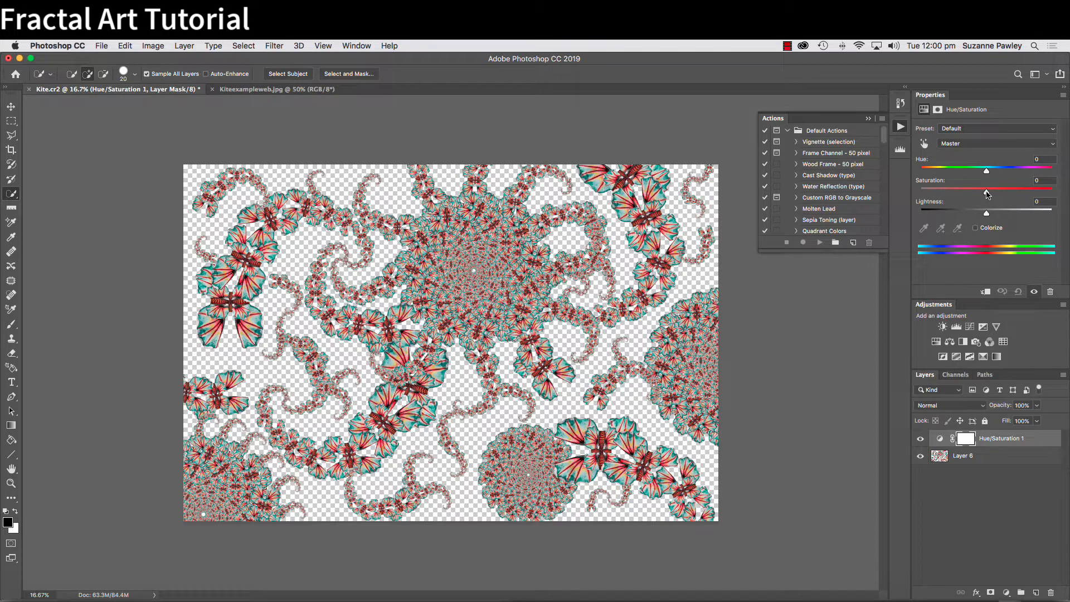
{"action": "left_click_drag", "start_coordinate": [987, 194], "coordinate": [1013, 194]}
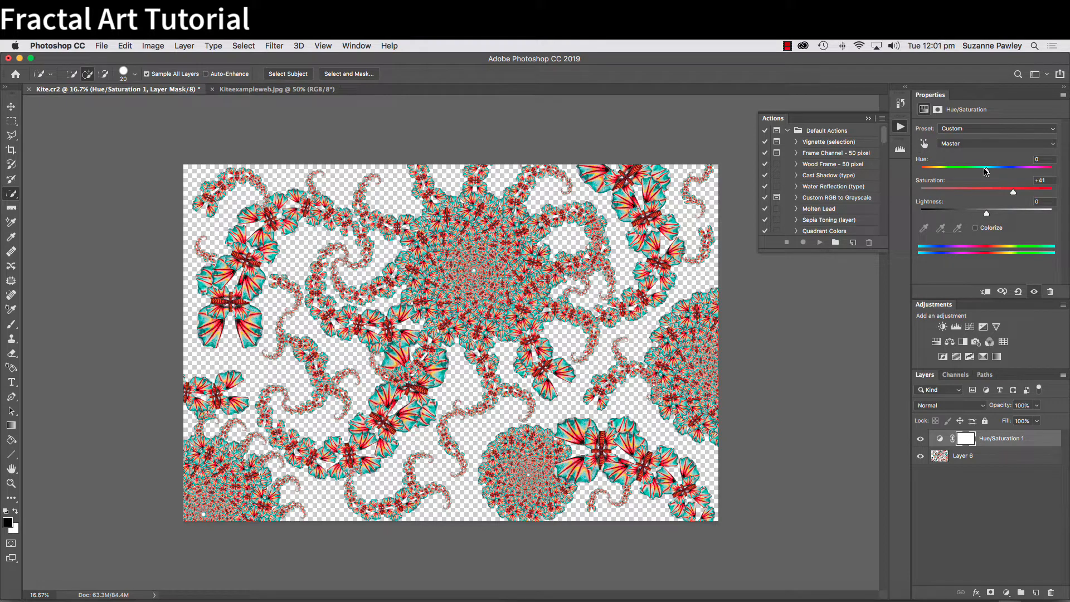
{"action": "mouse_move", "coordinate": [986, 172]}
{"action": "left_mouse_down"}
{"action": "mouse_move", "coordinate": [1062, 178]}
{"action": "mouse_move", "coordinate": [921, 189]}
{"action": "mouse_move", "coordinate": [996, 179]}
{"action": "left_mouse_up"}
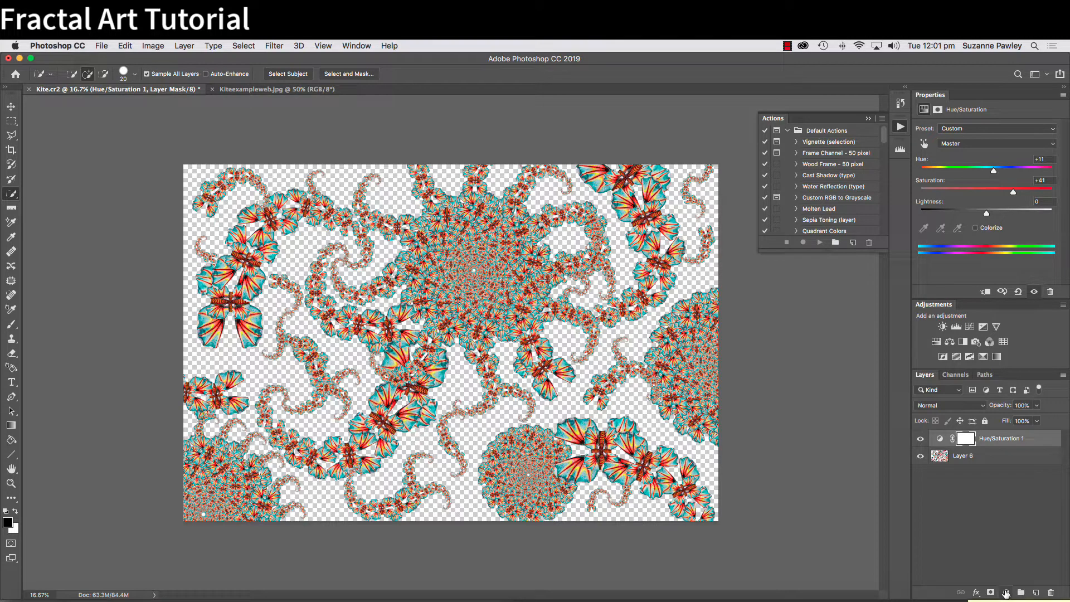
Step: Add a Curves adjustment layer with a gentle S-curve, lowering the shadows and lifting the highlights, and compare the artwork without and with it
{"action": "left_click", "coordinate": [1007, 593]}
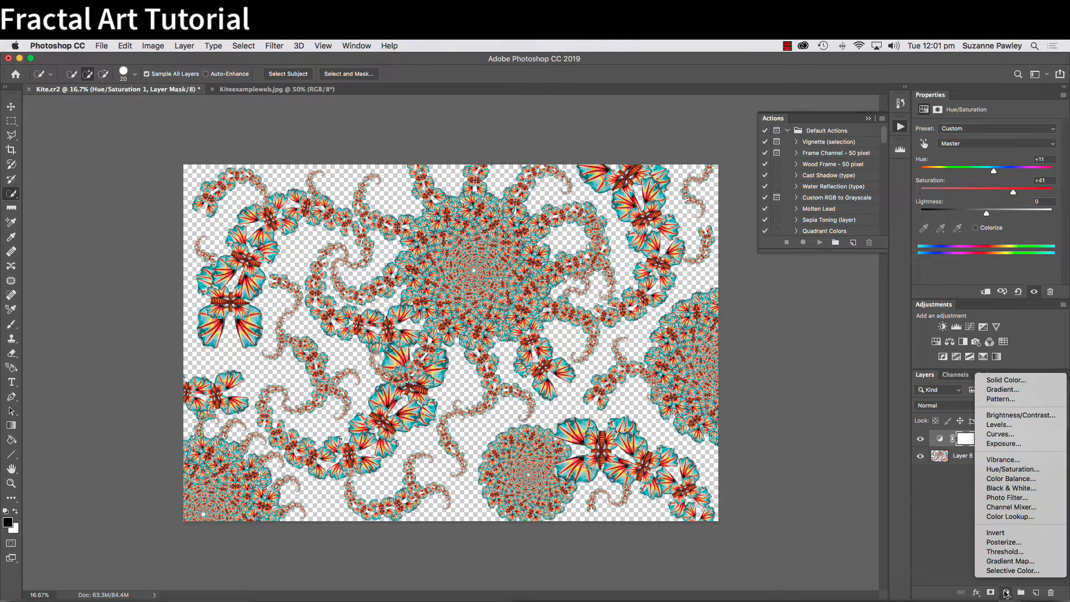
{"action": "left_click", "coordinate": [1007, 434]}
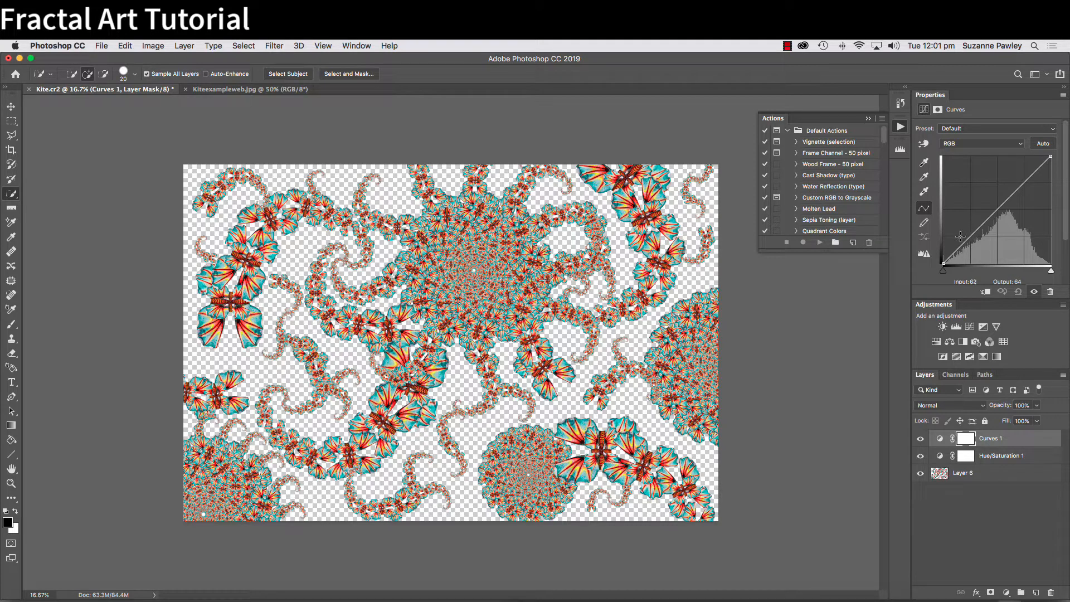
{"action": "left_click", "coordinate": [971, 238]}
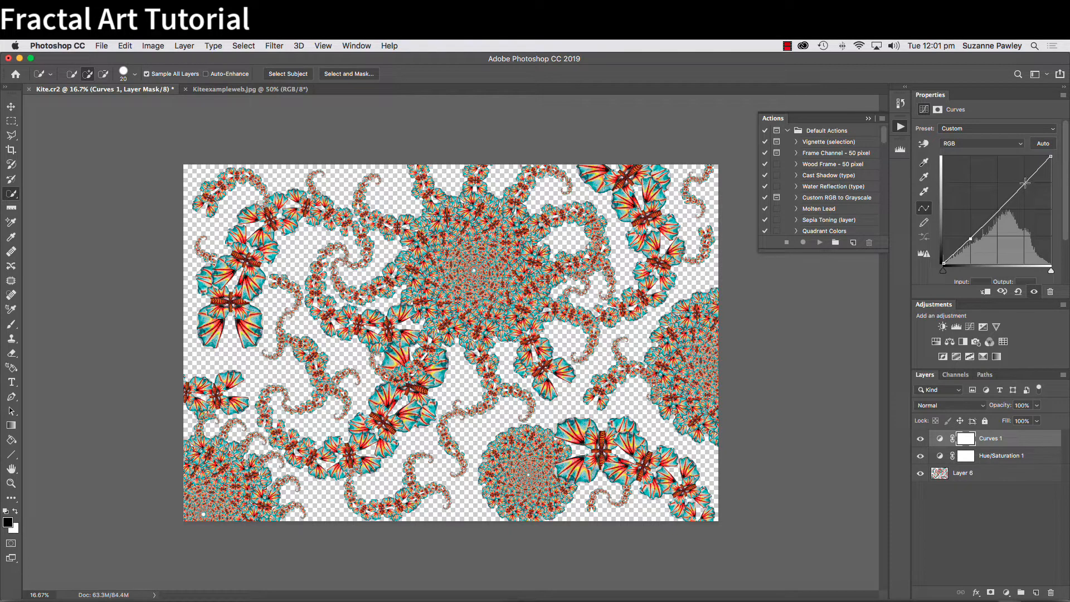
{"action": "left_click", "coordinate": [1025, 182]}
{"action": "left_click_drag", "start_coordinate": [972, 240], "coordinate": [972, 243]}
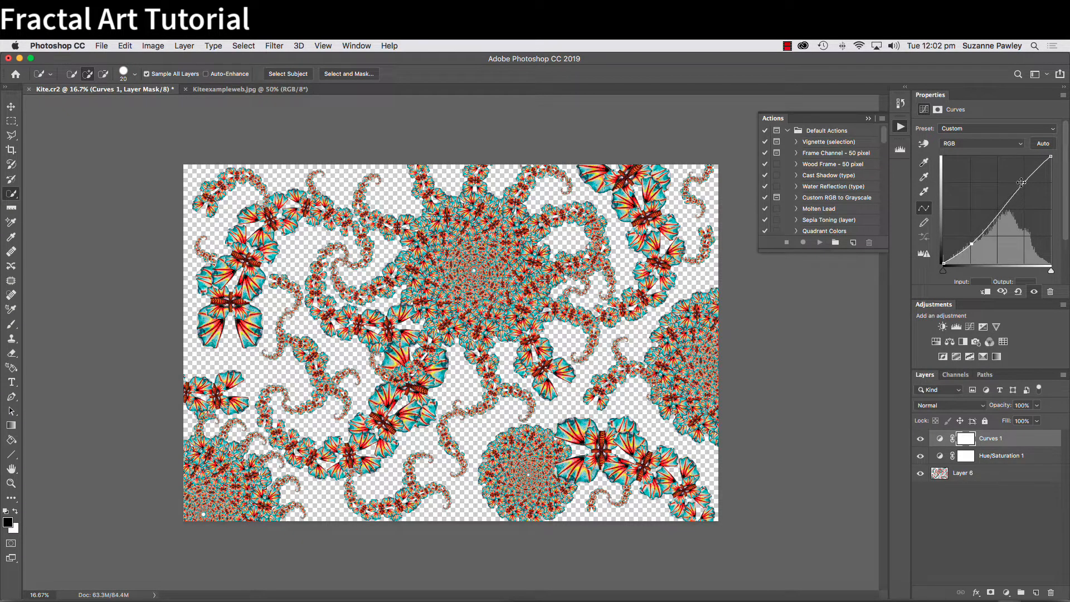
{"action": "left_click_drag", "start_coordinate": [1024, 180], "coordinate": [1024, 180]}
{"action": "left_click", "coordinate": [921, 440]}
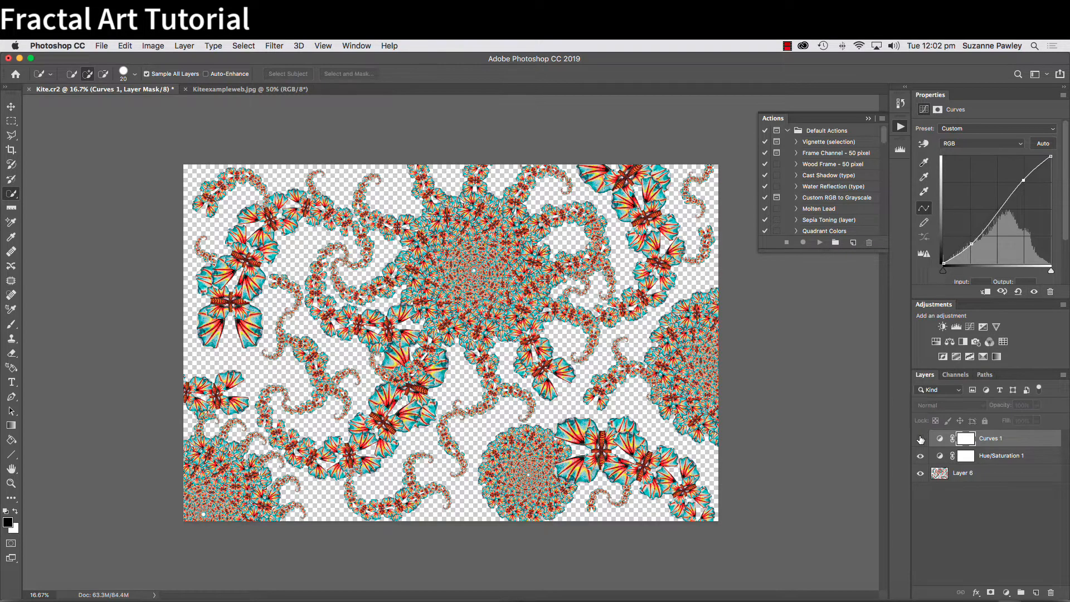
{"action": "left_click", "coordinate": [921, 439]}
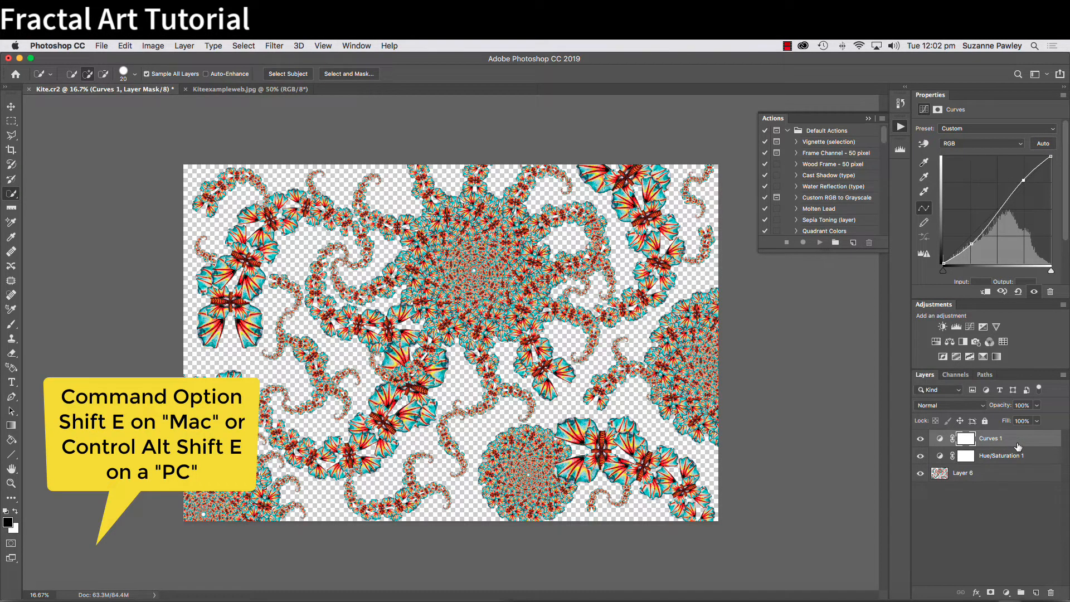
Step: Stamp all visible layers into a new layer and choose the Foreground to Background preset for the Gradient tool
{"action": "key", "text": "super+alt+shift+e"}
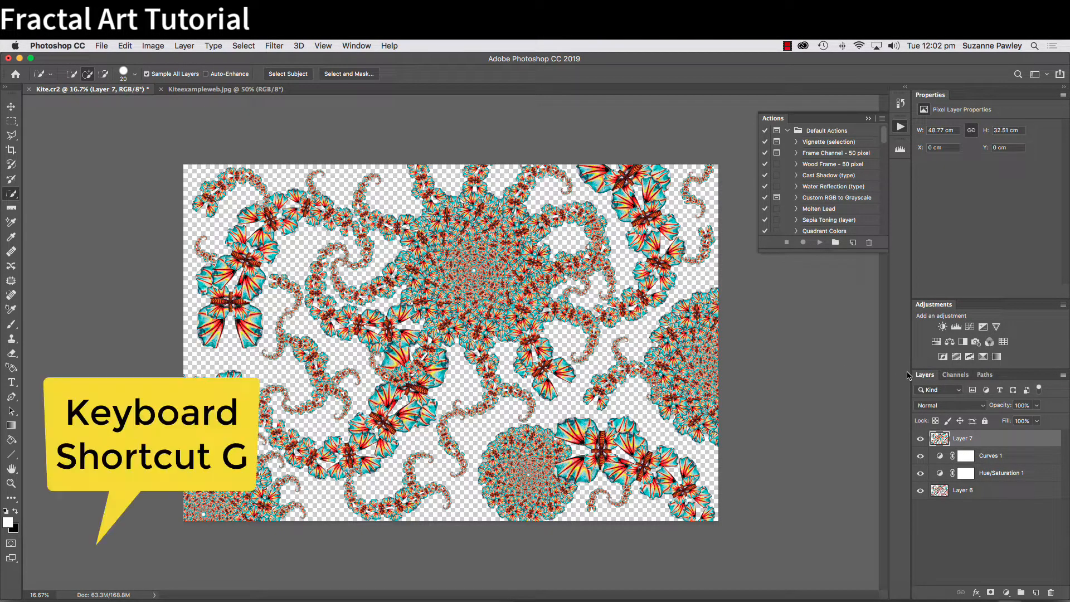
{"action": "key", "text": "g"}
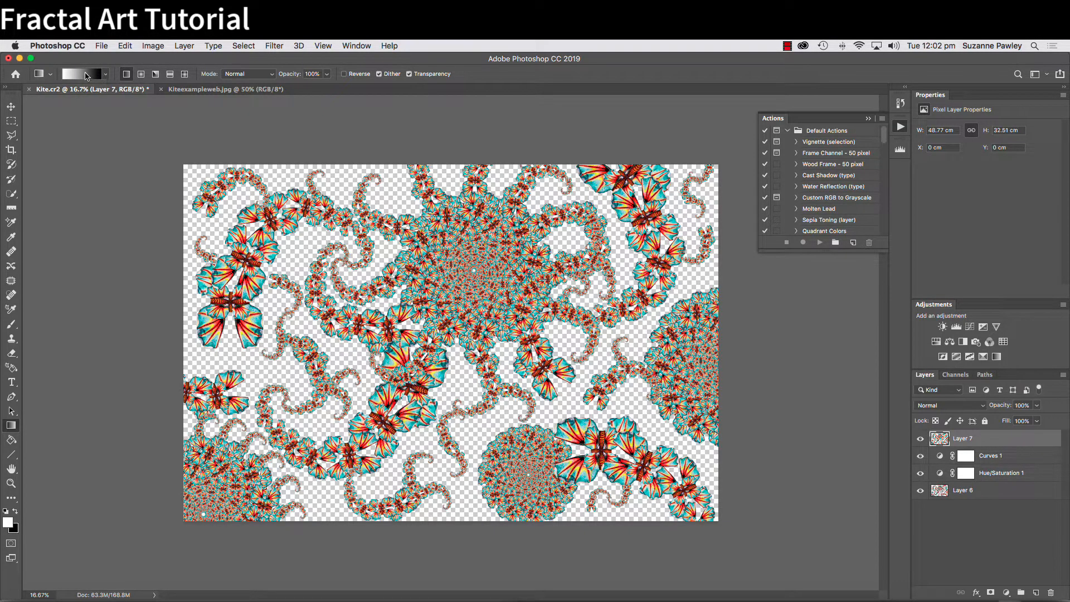
{"action": "left_click", "coordinate": [106, 74]}
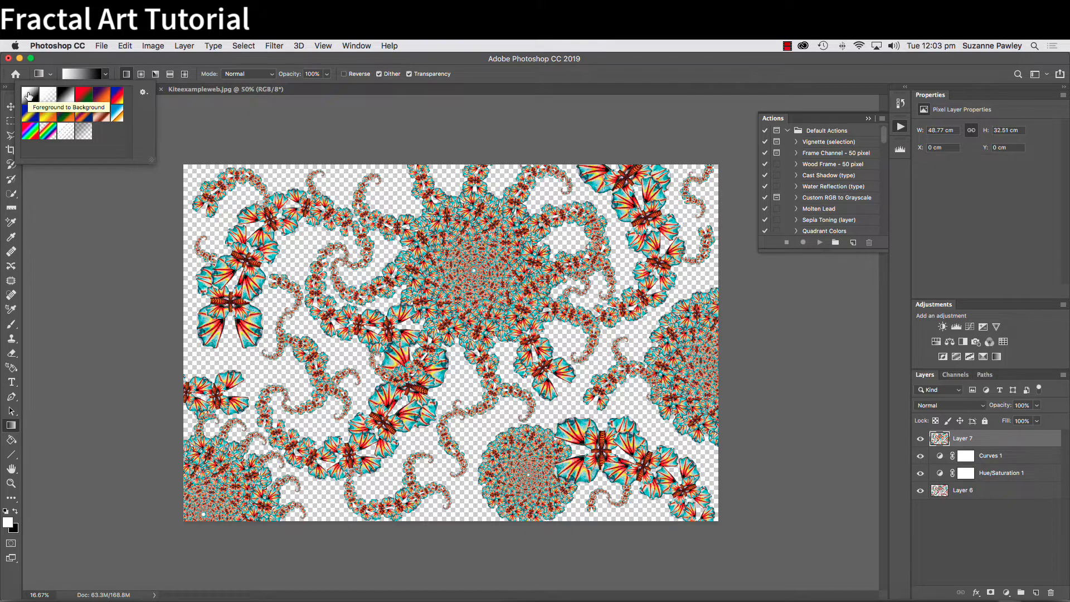
{"action": "left_click", "coordinate": [28, 96]}
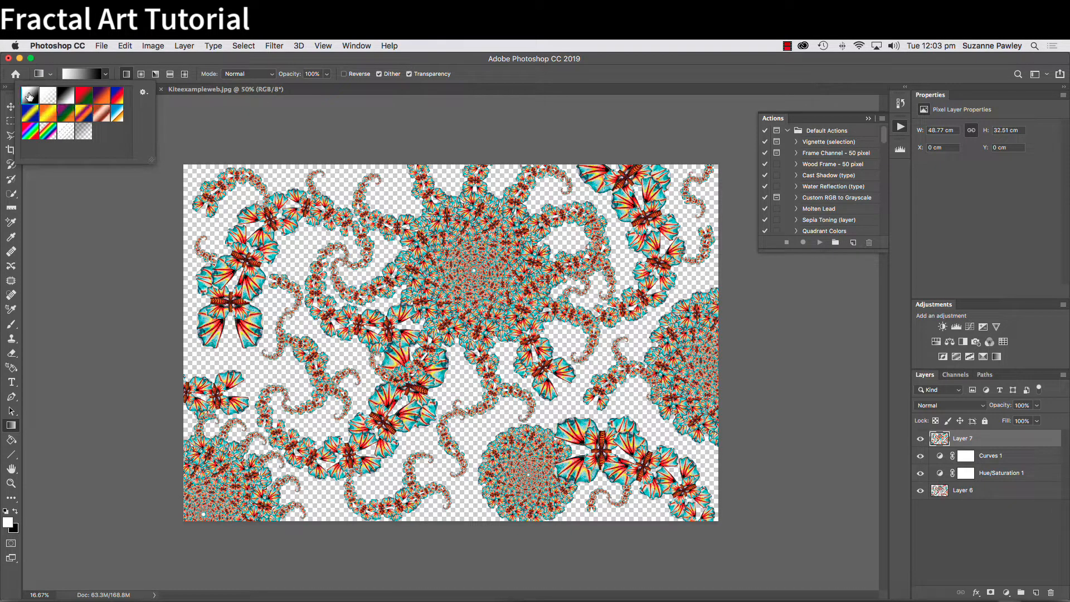
{"action": "left_click", "coordinate": [174, 124]}
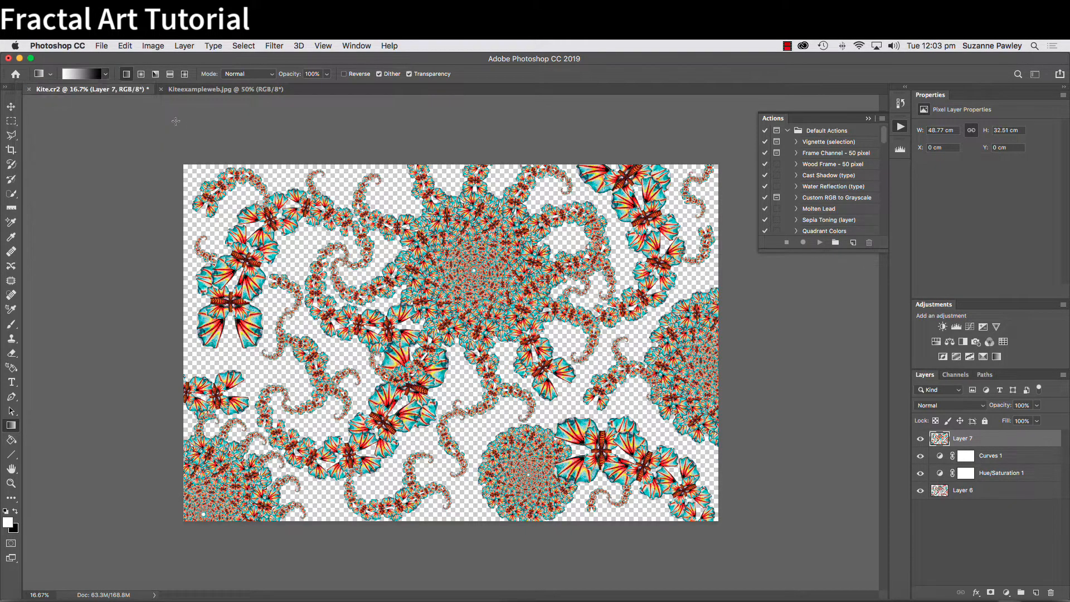
Step: Edit the gradient and set its starting colour stop to purple 5229ad
{"action": "left_click", "coordinate": [81, 76]}
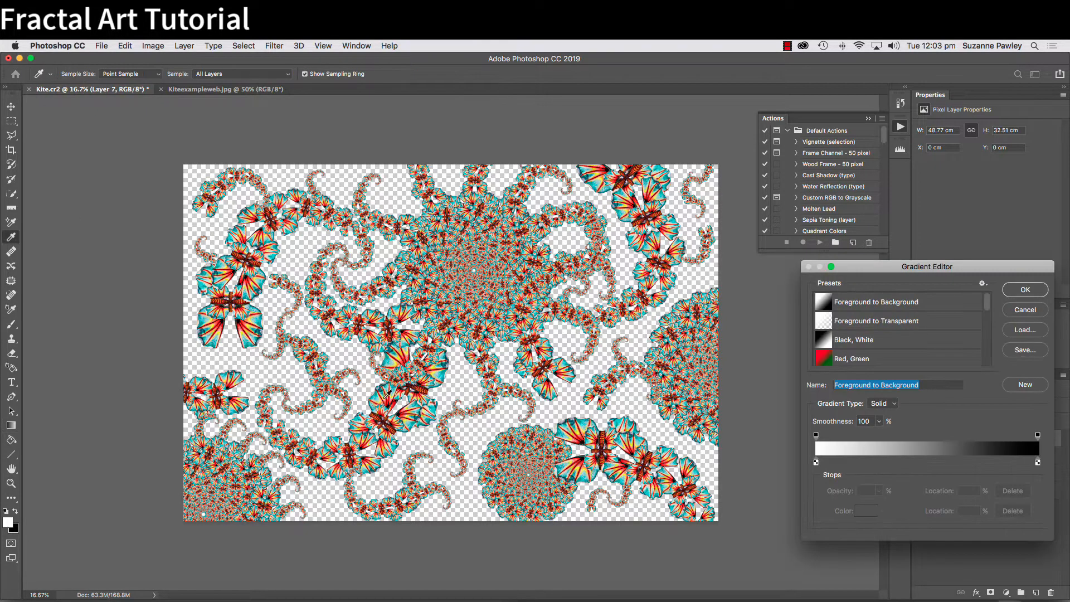
{"action": "left_click", "coordinate": [816, 462]}
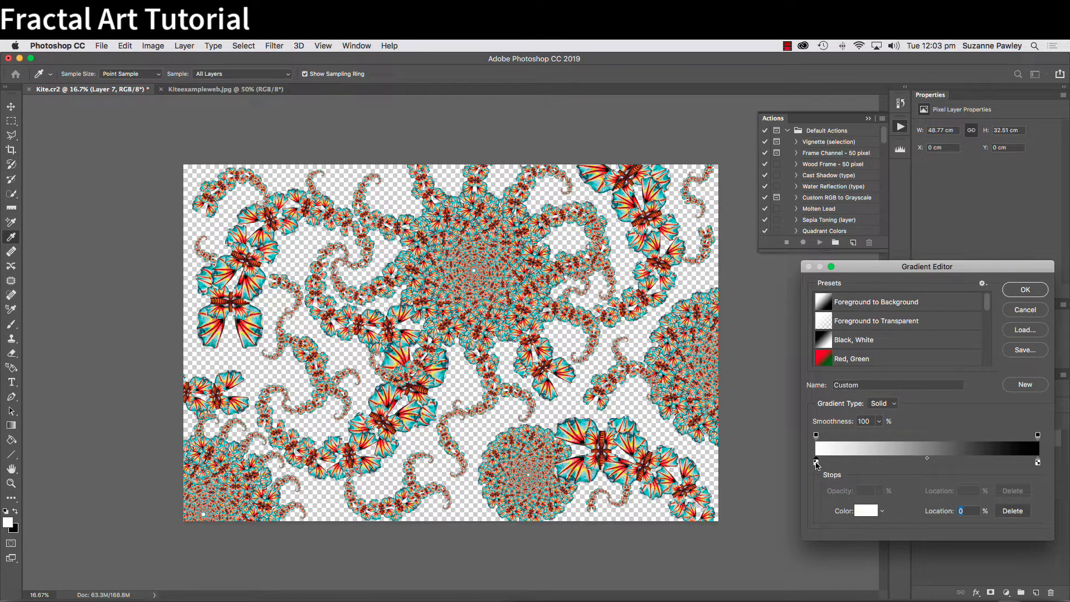
{"action": "left_click", "coordinate": [864, 511]}
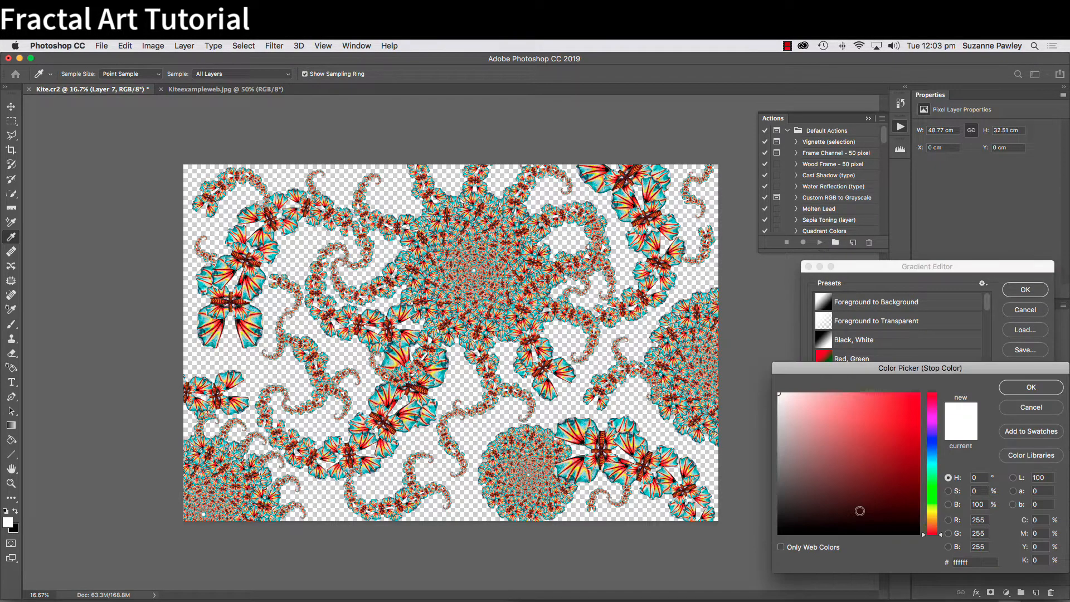
{"action": "left_click_drag", "start_coordinate": [943, 536], "coordinate": [941, 433]}
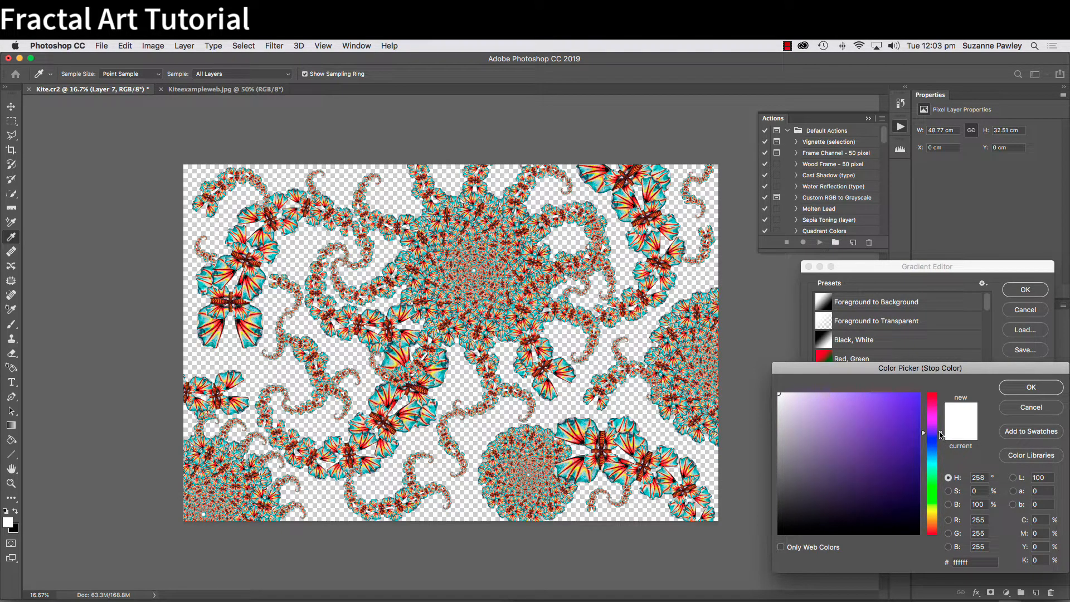
{"action": "left_click", "coordinate": [886, 438]}
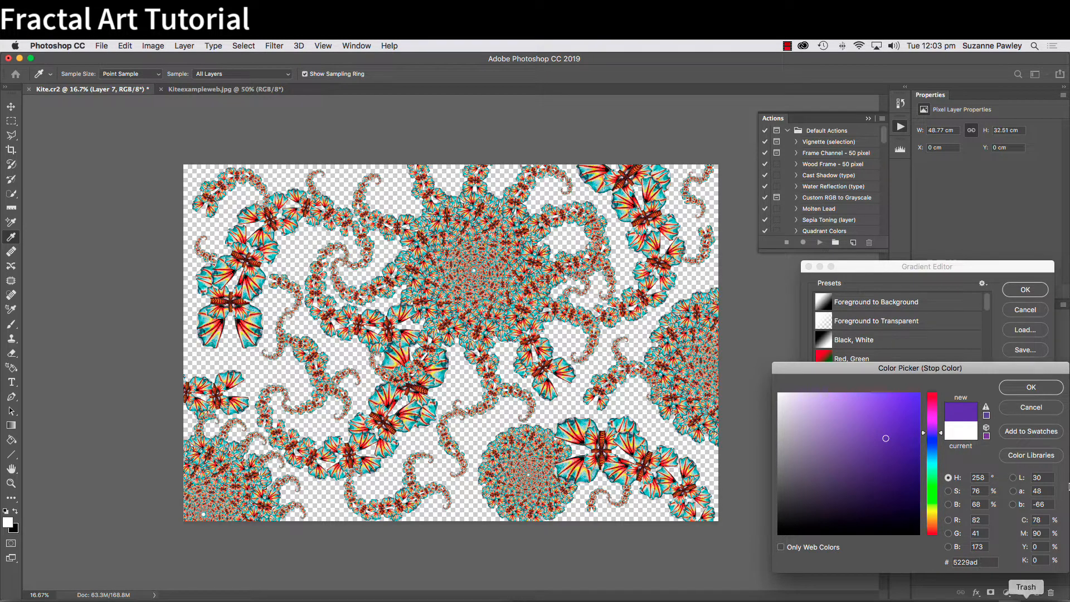
{"action": "left_click", "coordinate": [1033, 388]}
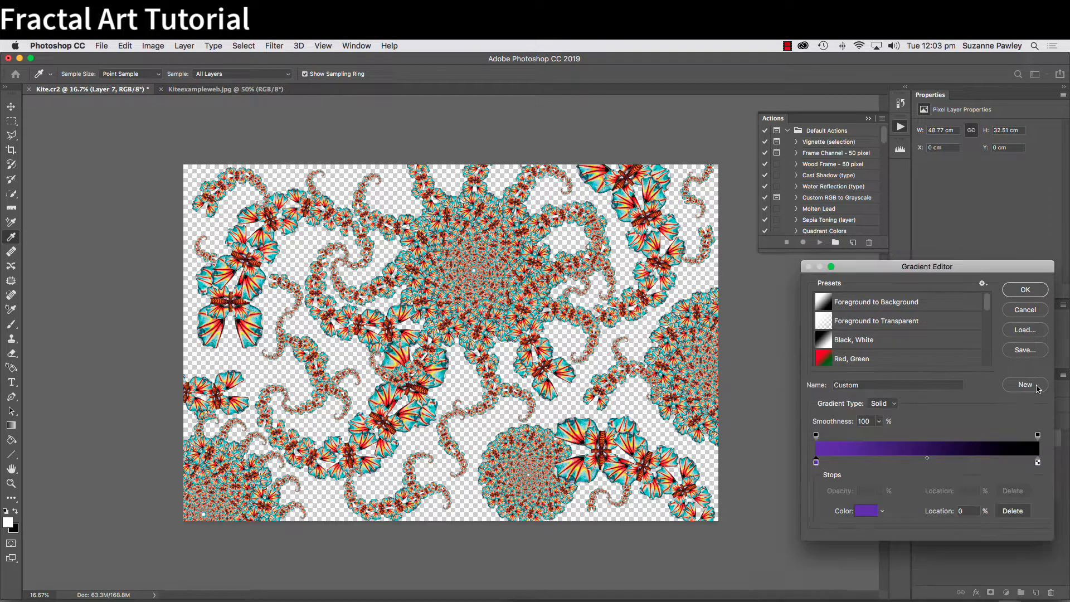
Step: Set the gradient's end colour stop to orange f8ab07 and accept the custom gradient
{"action": "left_click", "coordinate": [1038, 462]}
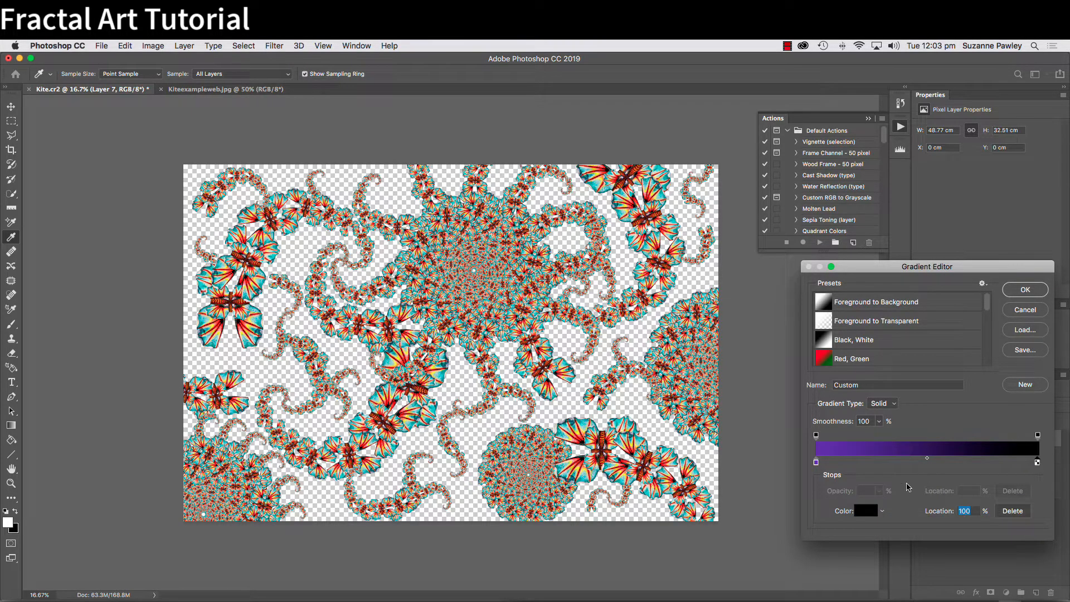
{"action": "left_click", "coordinate": [866, 510]}
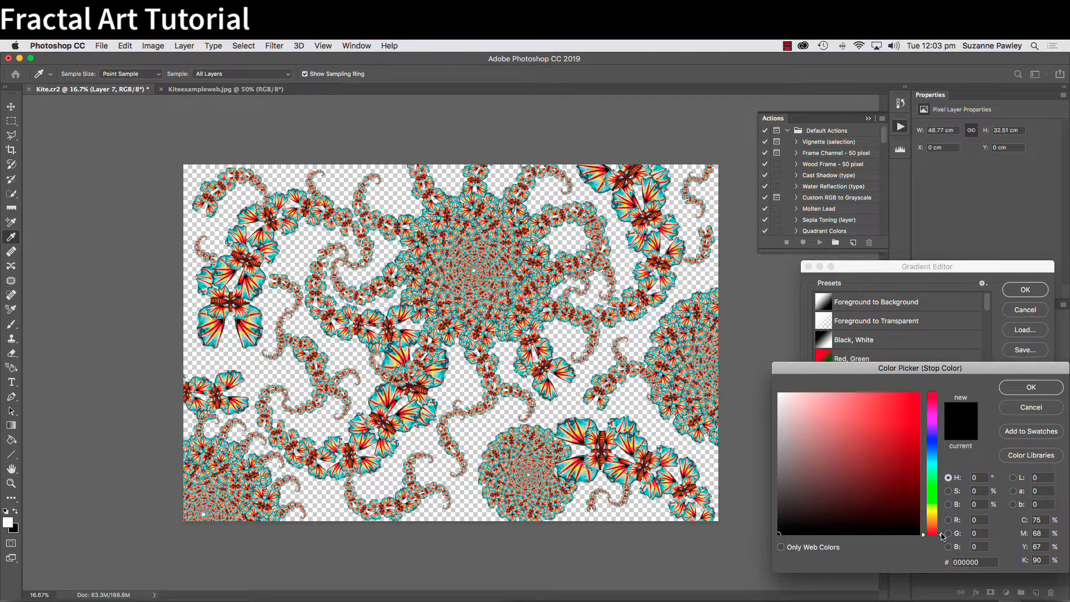
{"action": "left_click_drag", "start_coordinate": [941, 536], "coordinate": [941, 521]}
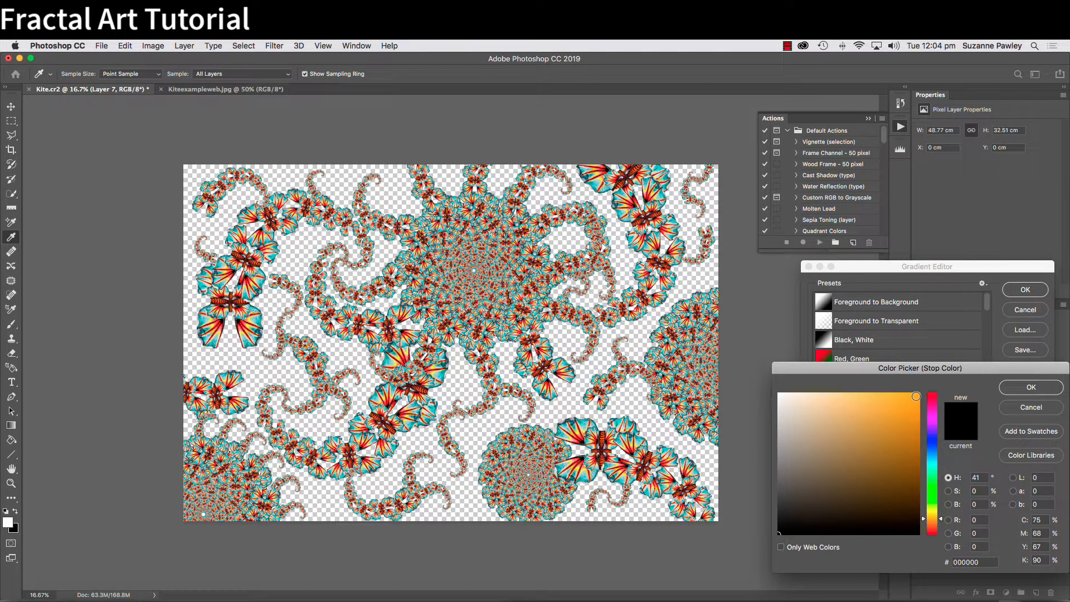
{"action": "left_click", "coordinate": [916, 396]}
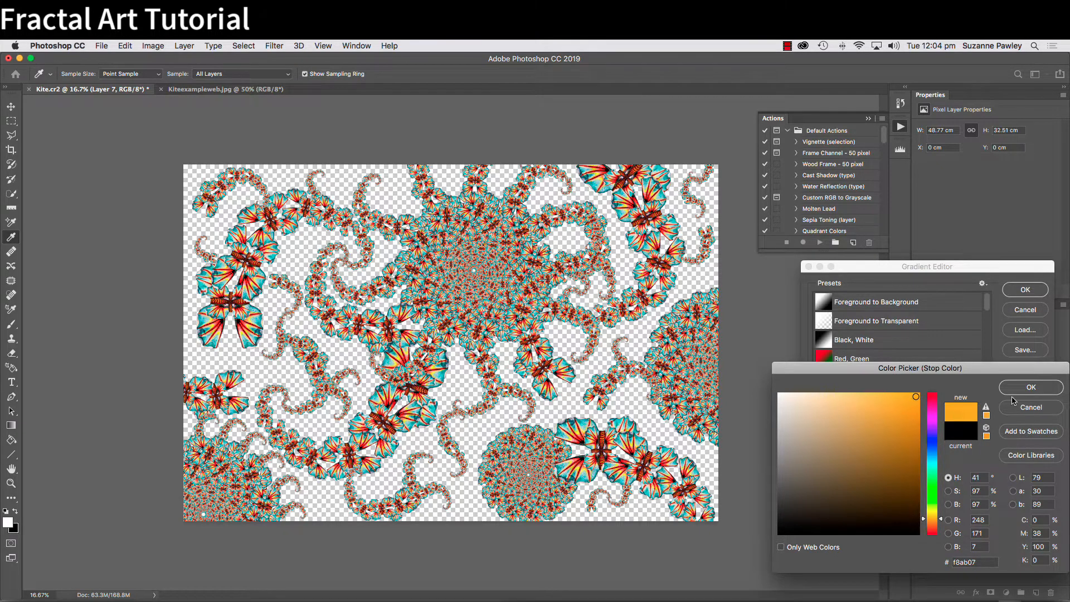
{"action": "left_click", "coordinate": [1029, 387]}
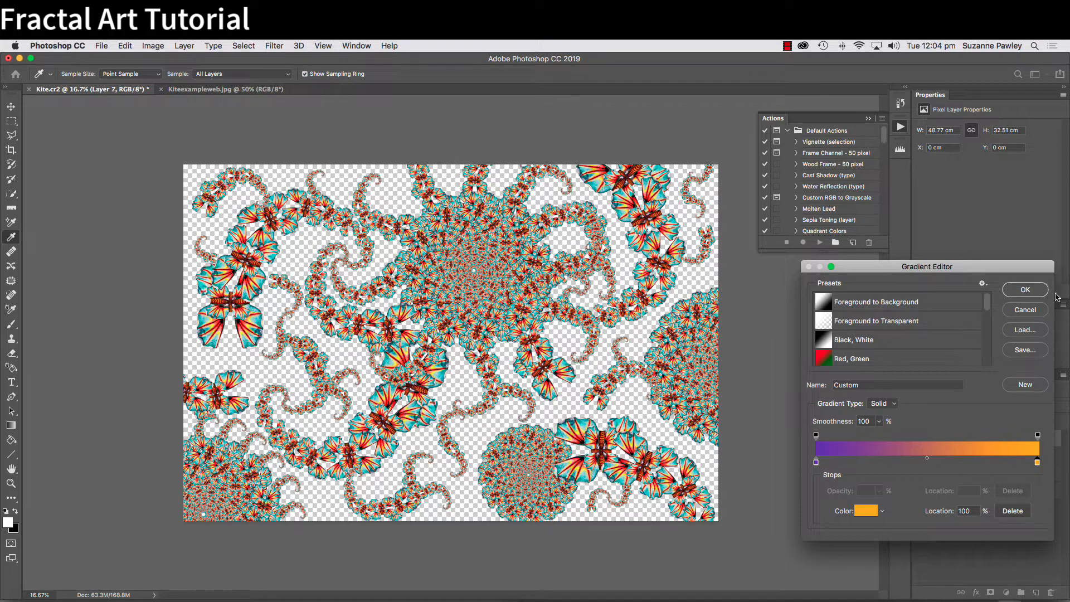
{"action": "left_click", "coordinate": [1025, 290]}
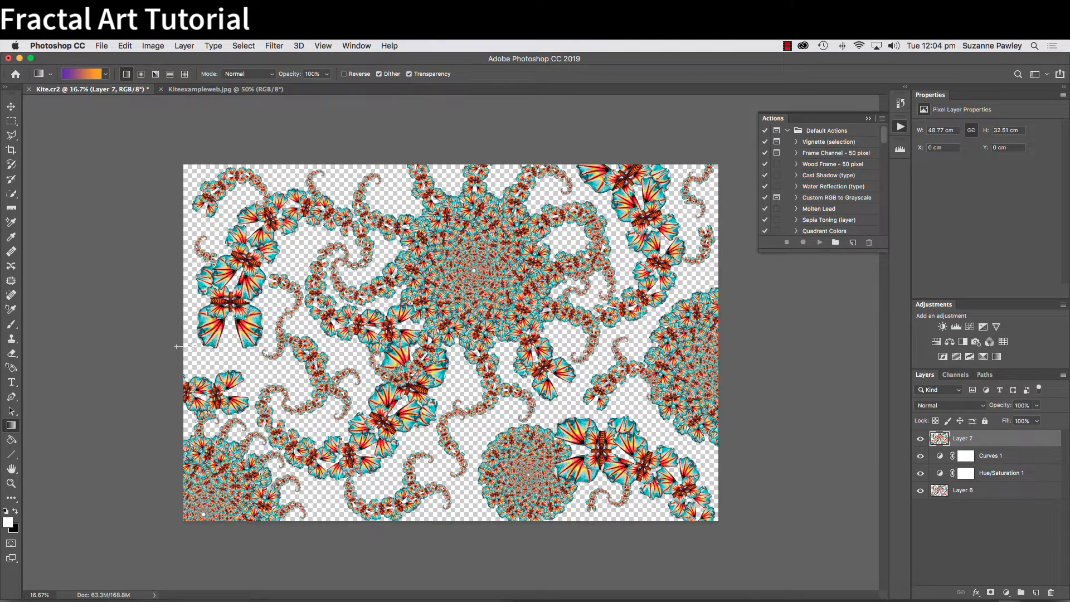
Step: Fill Layer 7 with the linear purple-to-orange gradient from the canvas's left edge to its right edge, and move it below Layer 6
{"action": "left_click_drag", "start_coordinate": [176, 346], "coordinate": [725, 353]}
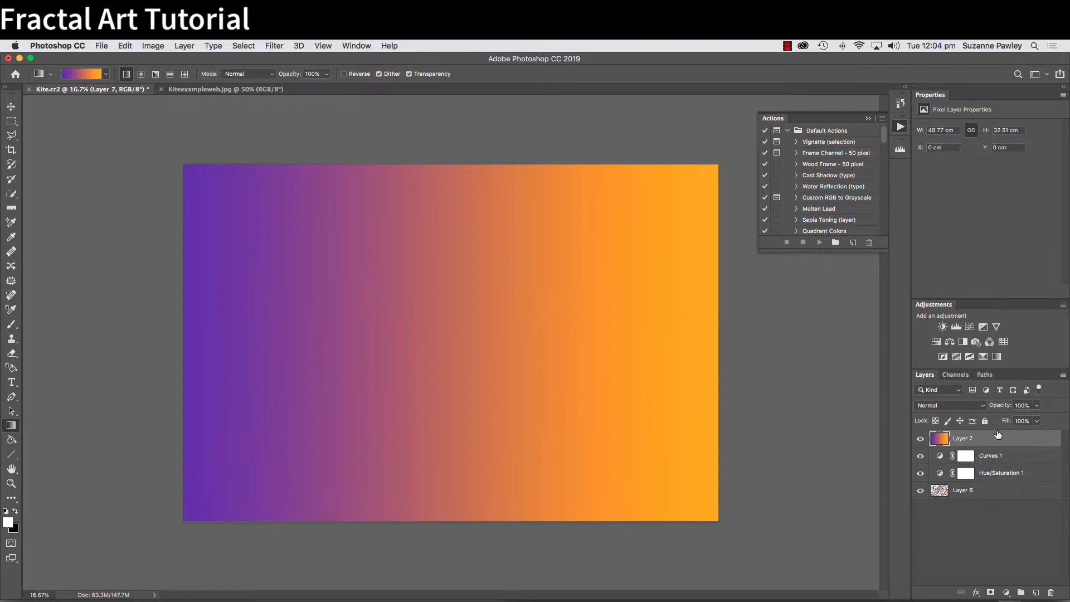
{"action": "left_click_drag", "start_coordinate": [996, 440], "coordinate": [993, 497]}
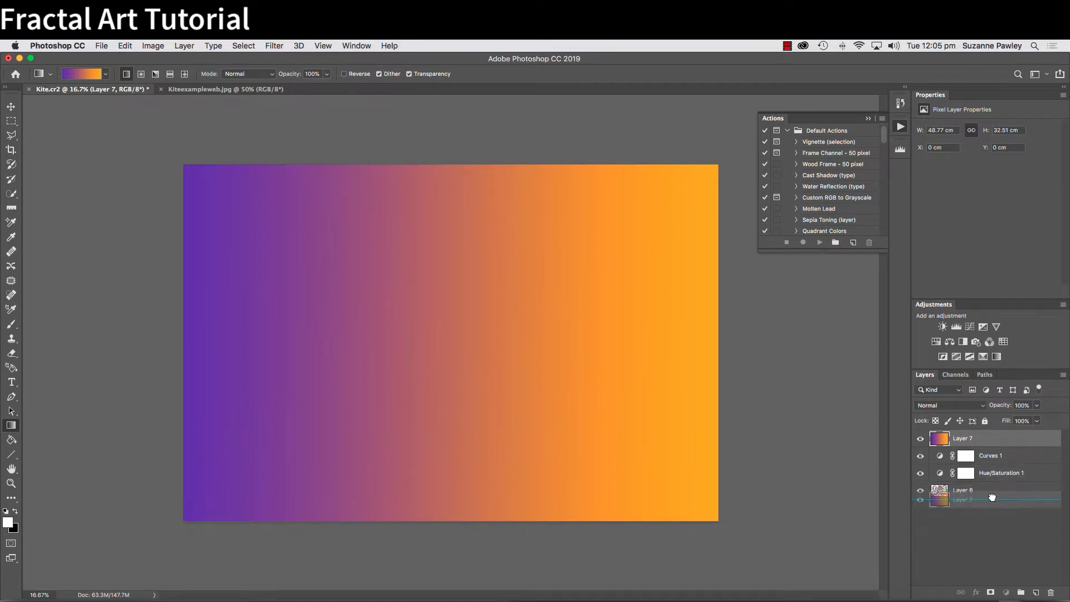
{"action": "left_click_drag", "start_coordinate": [993, 497], "coordinate": [993, 500]}
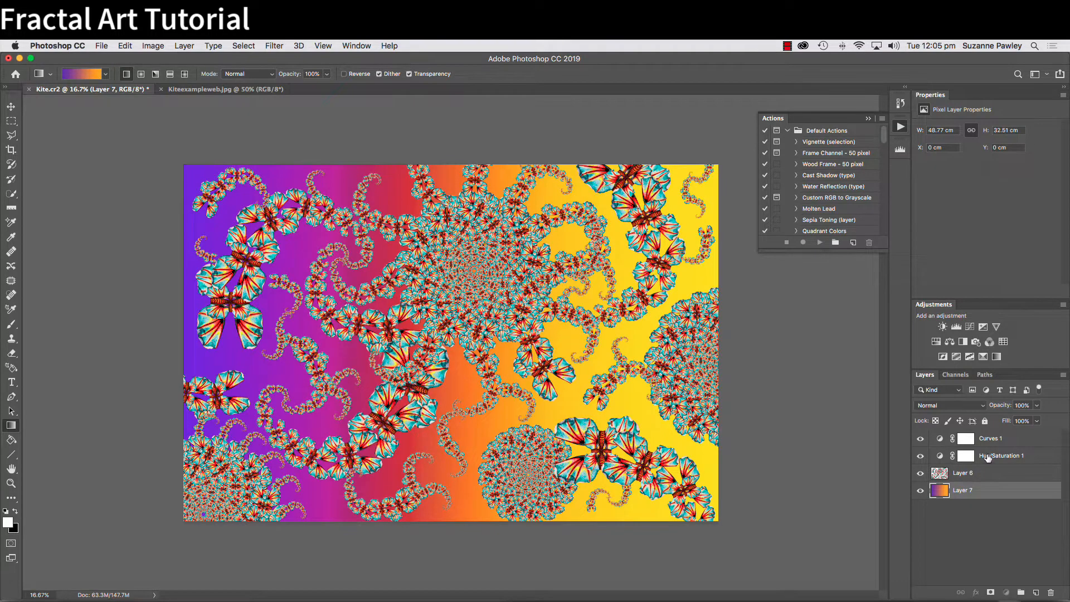
Step: Clip the Hue/Saturation 1 adjustment to Layer 6 and add a new Hue/Saturation adjustment layer directly above Layer 7
{"action": "left_click", "coordinate": [987, 457]}
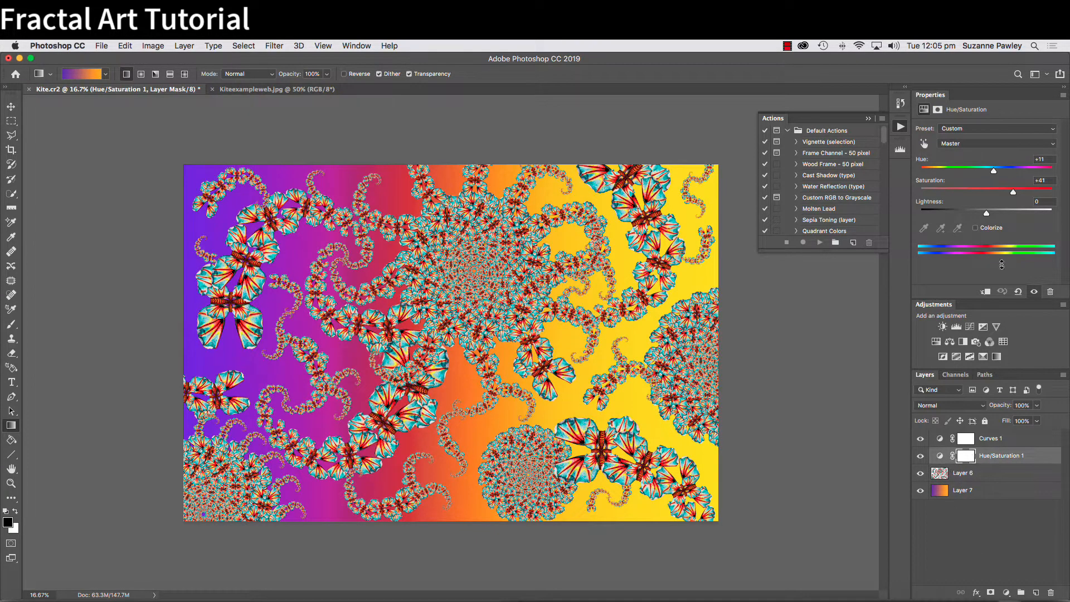
{"action": "left_click", "coordinate": [986, 292]}
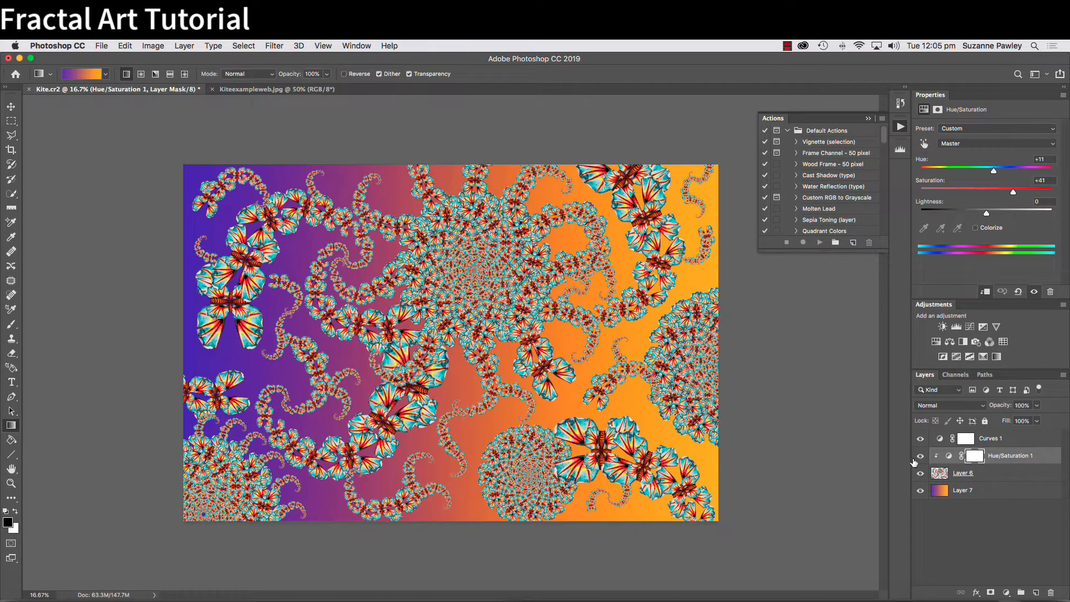
{"action": "left_click", "coordinate": [970, 490]}
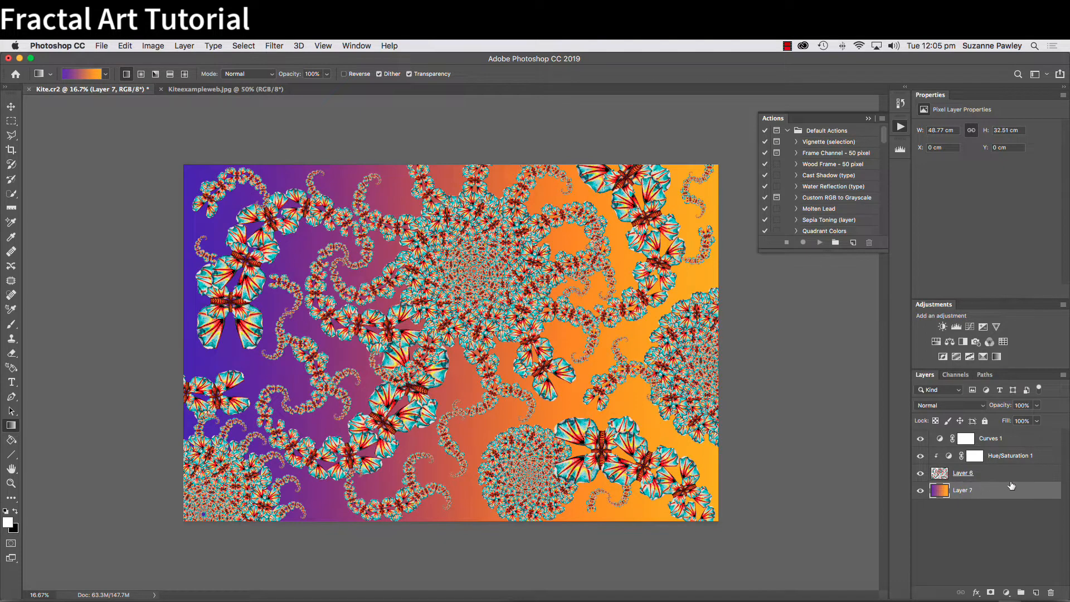
{"action": "left_click", "coordinate": [1007, 594]}
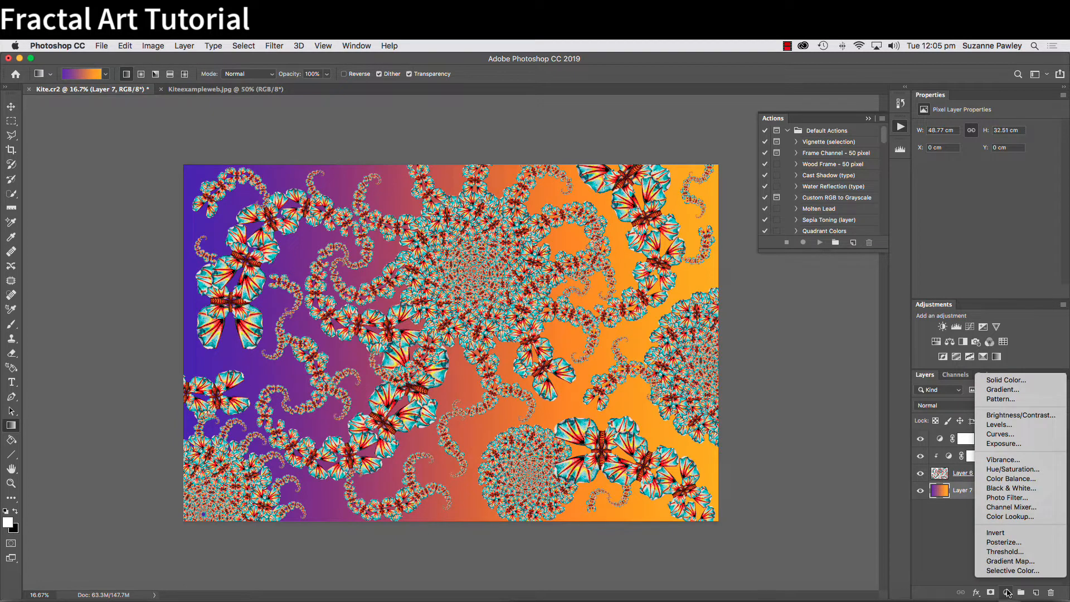
{"action": "left_click", "coordinate": [1010, 473]}
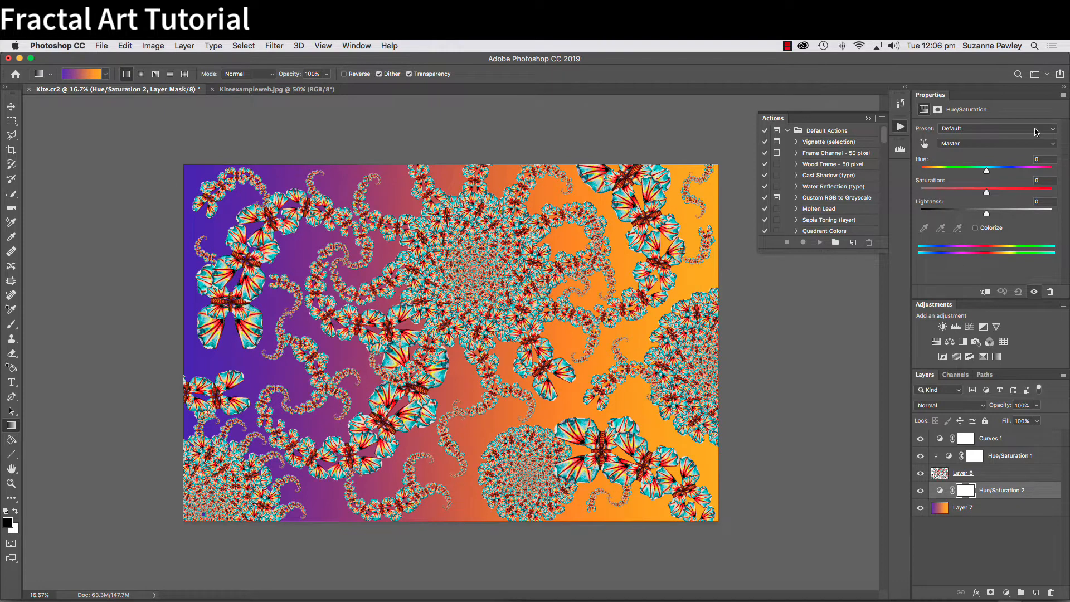
Step: Set the new background Hue/Saturation adjustment to saturation +36 and hue +22
{"action": "left_click_drag", "start_coordinate": [988, 194], "coordinate": [1010, 193]}
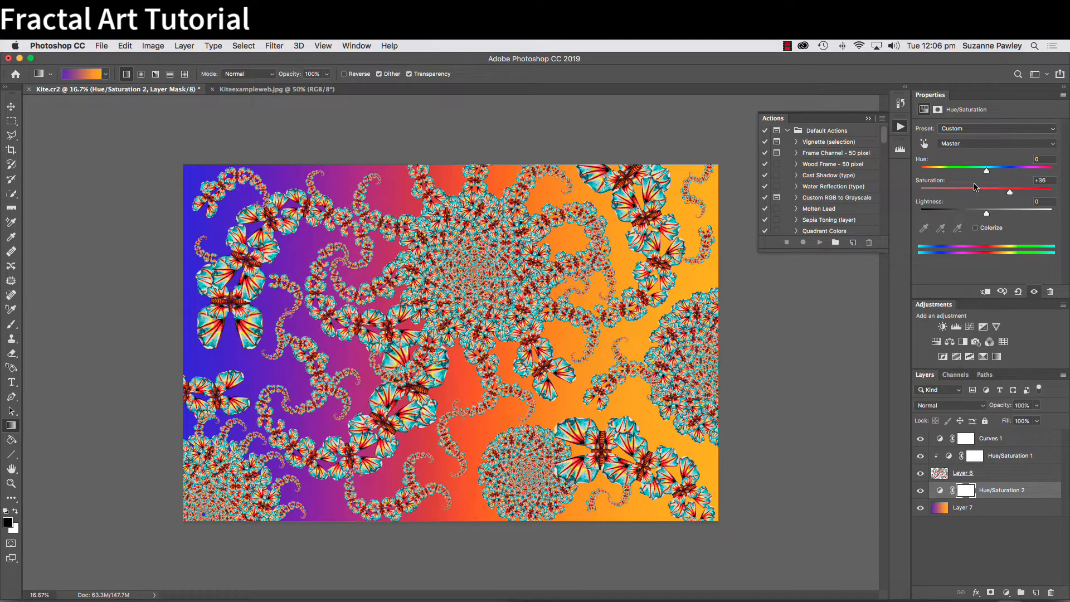
{"action": "left_click_drag", "start_coordinate": [987, 169], "coordinate": [1054, 174]}
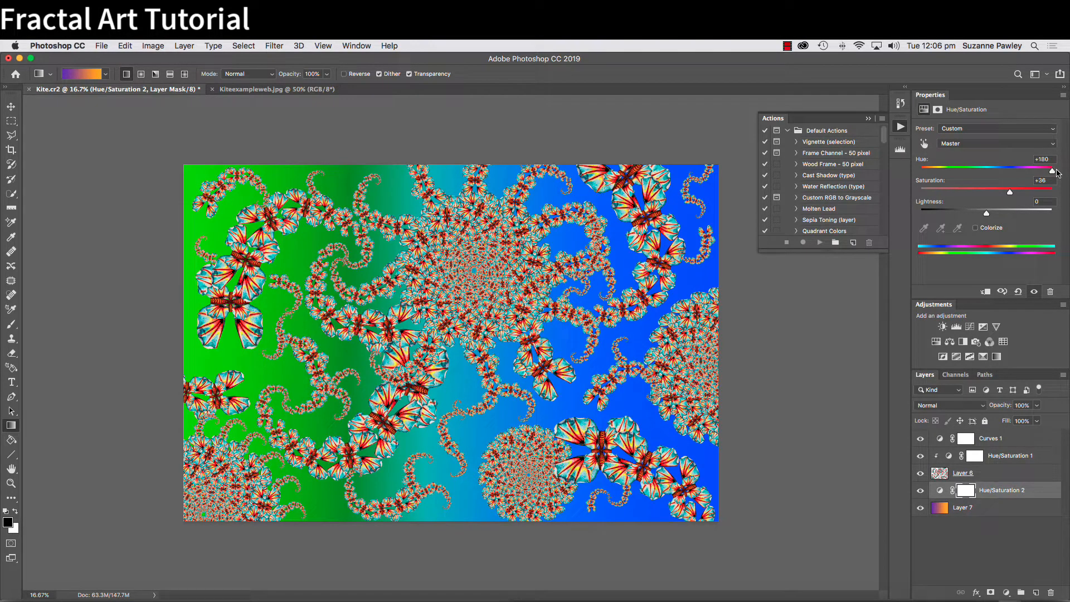
{"action": "left_click_drag", "start_coordinate": [1053, 173], "coordinate": [1059, 175]}
{"action": "left_click_drag", "start_coordinate": [1059, 177], "coordinate": [1003, 182]}
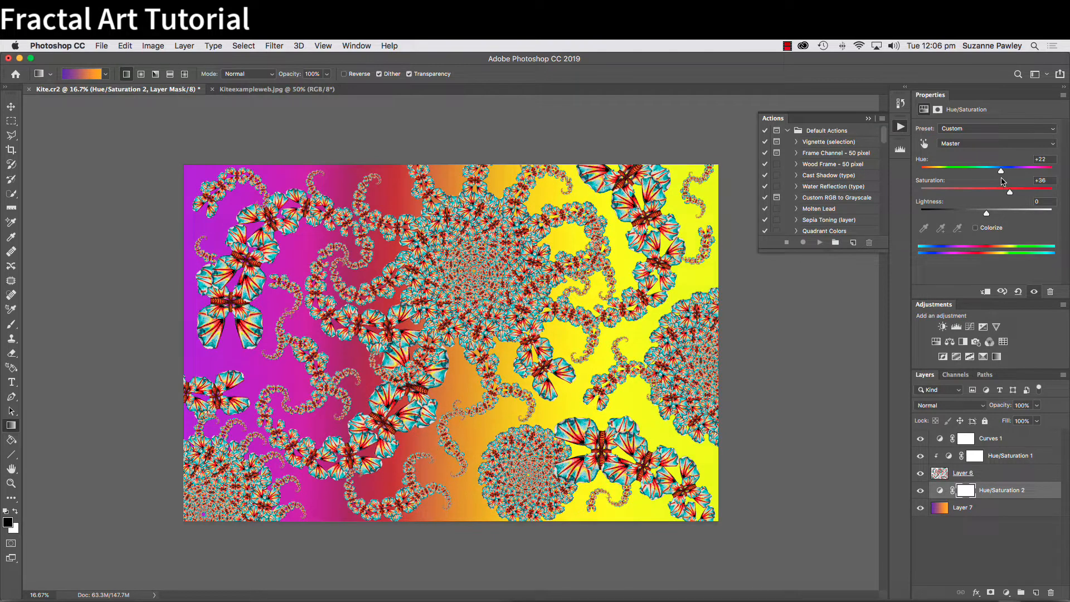
Step: Set the hue of the butterflies' Hue/Saturation 1 adjustment to +1
{"action": "left_click", "coordinate": [1002, 457]}
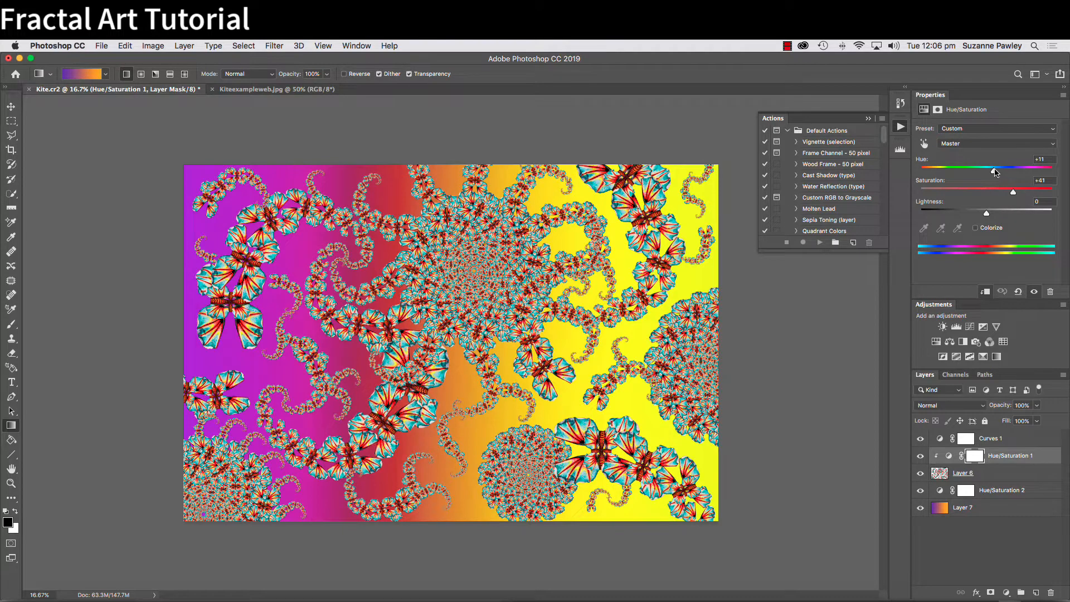
{"action": "mouse_move", "coordinate": [995, 172]}
{"action": "left_mouse_down"}
{"action": "mouse_move", "coordinate": [1060, 171]}
{"action": "mouse_move", "coordinate": [922, 182]}
{"action": "mouse_move", "coordinate": [1029, 177]}
{"action": "mouse_move", "coordinate": [997, 177]}
{"action": "left_mouse_up"}
{"action": "left_click_drag", "start_coordinate": [995, 179], "coordinate": [987, 176]}
Step: Change the background's Hue/Saturation 2 adjustment to hue -153 and saturation 0
{"action": "left_click", "coordinate": [982, 492]}
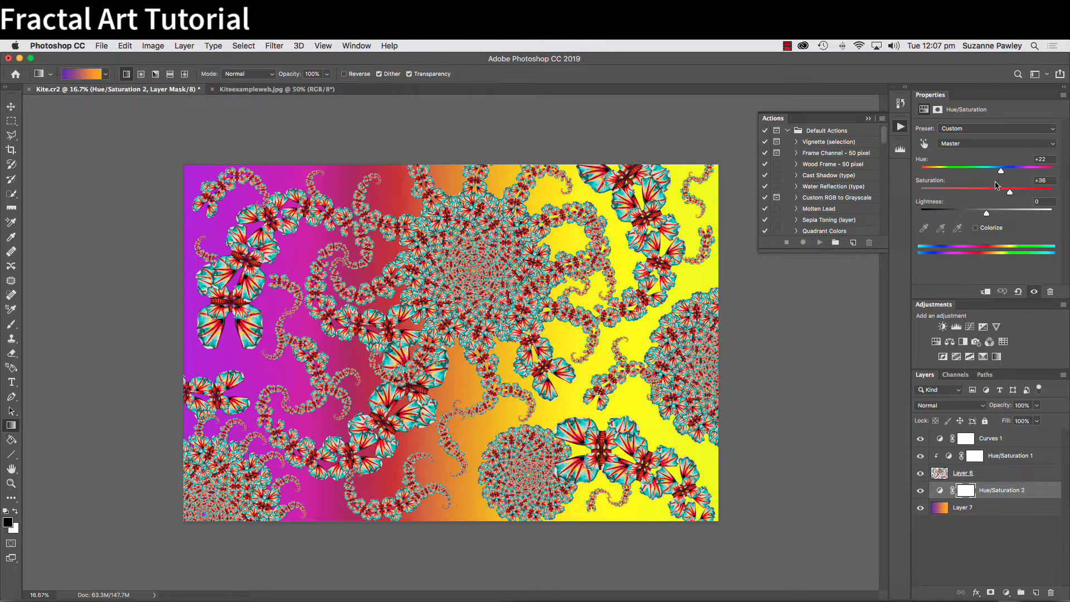
{"action": "left_click_drag", "start_coordinate": [1003, 174], "coordinate": [933, 176]}
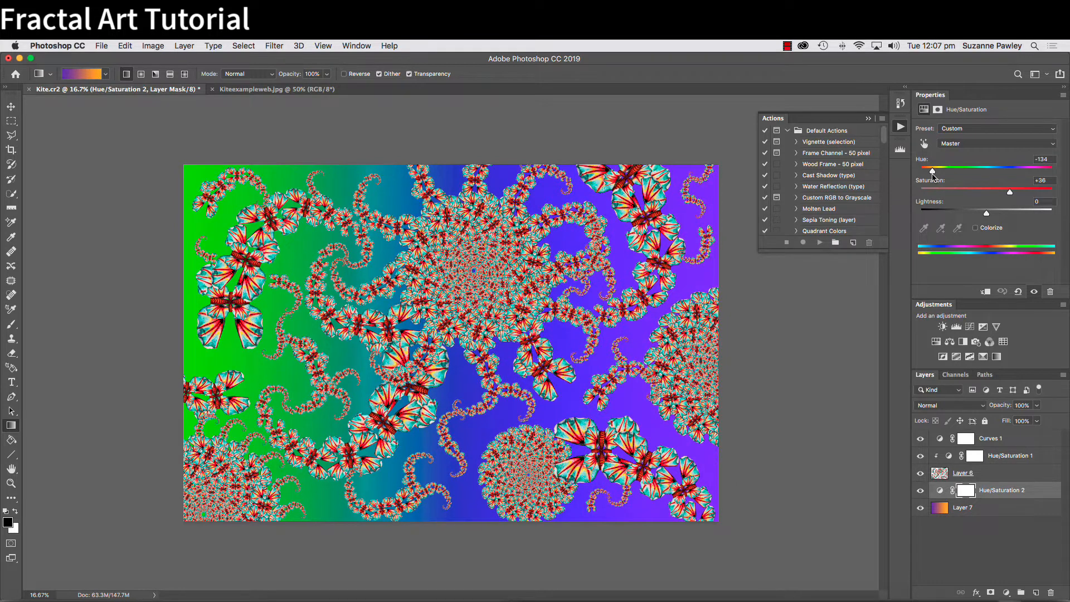
{"action": "left_click_drag", "start_coordinate": [933, 176], "coordinate": [974, 200]}
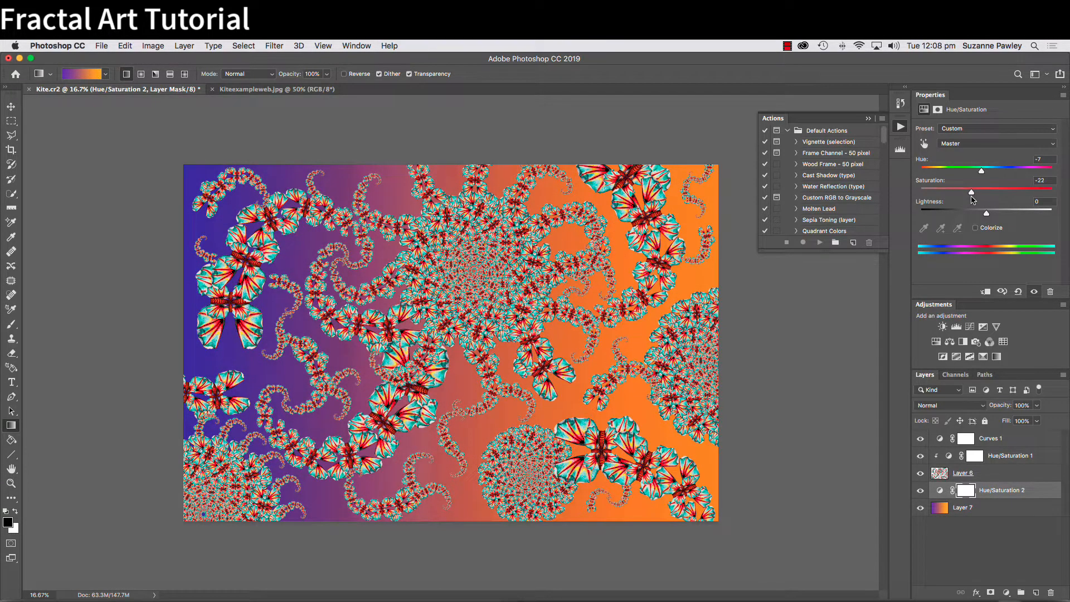
{"action": "left_click_drag", "start_coordinate": [982, 171], "coordinate": [929, 191]}
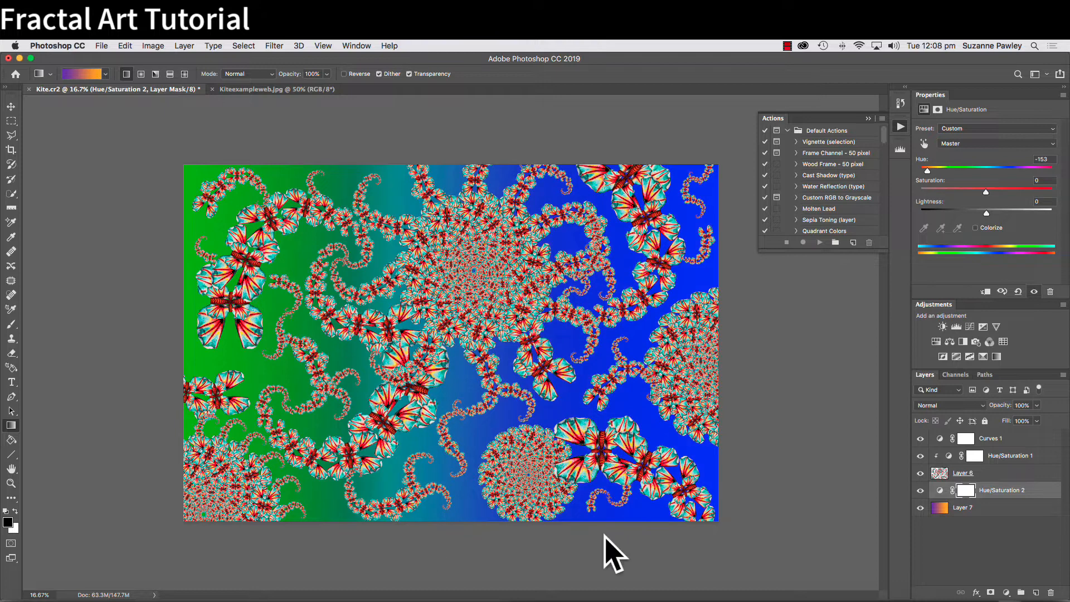
Step: Shift the butterflies' hue to +180 in Hue/Saturation 1 and inspect the recoloured wings up close
{"action": "left_click", "coordinate": [992, 456]}
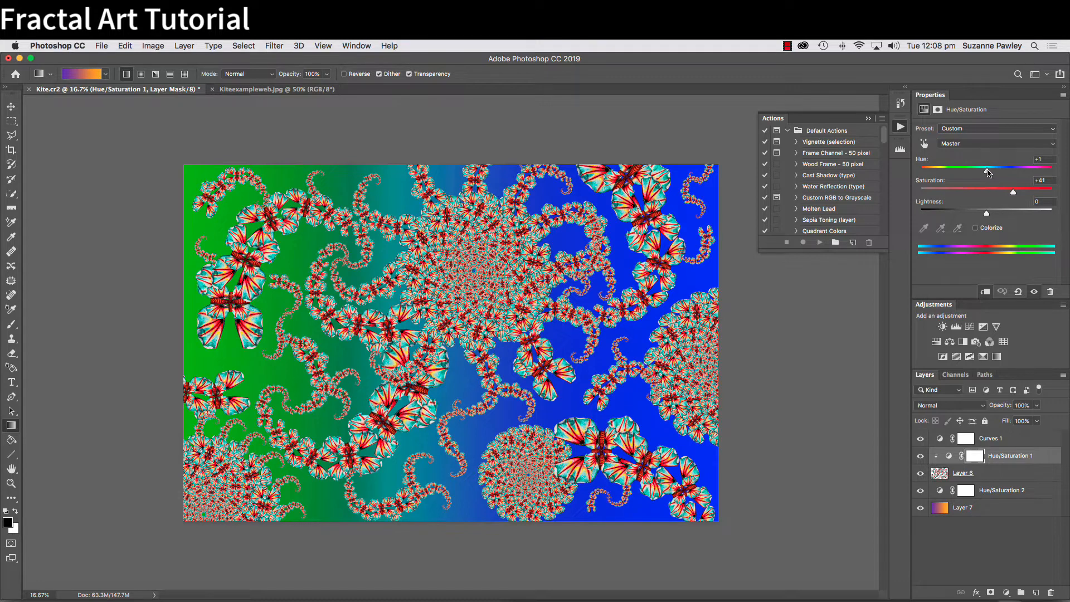
{"action": "left_click_drag", "start_coordinate": [987, 173], "coordinate": [1060, 186]}
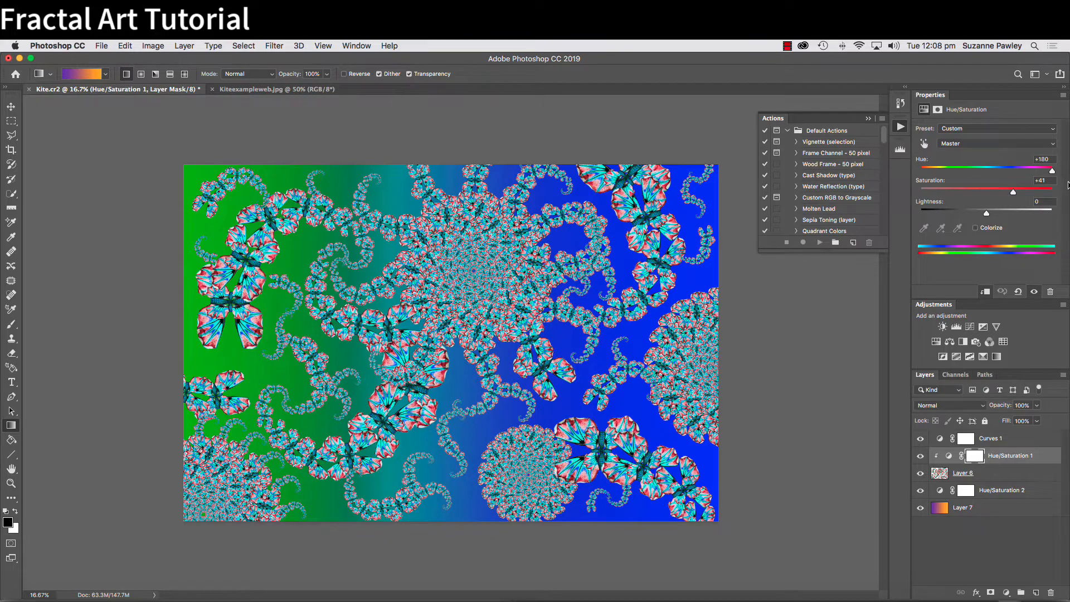
{"action": "left_click_drag", "start_coordinate": [1068, 186], "coordinate": [915, 199]}
{"action": "left_click_drag", "start_coordinate": [920, 200], "coordinate": [1060, 203]}
{"action": "key", "text": "super+plus"}
{"action": "key", "text": "super+plus"}
{"action": "key", "text": "super+plus"}
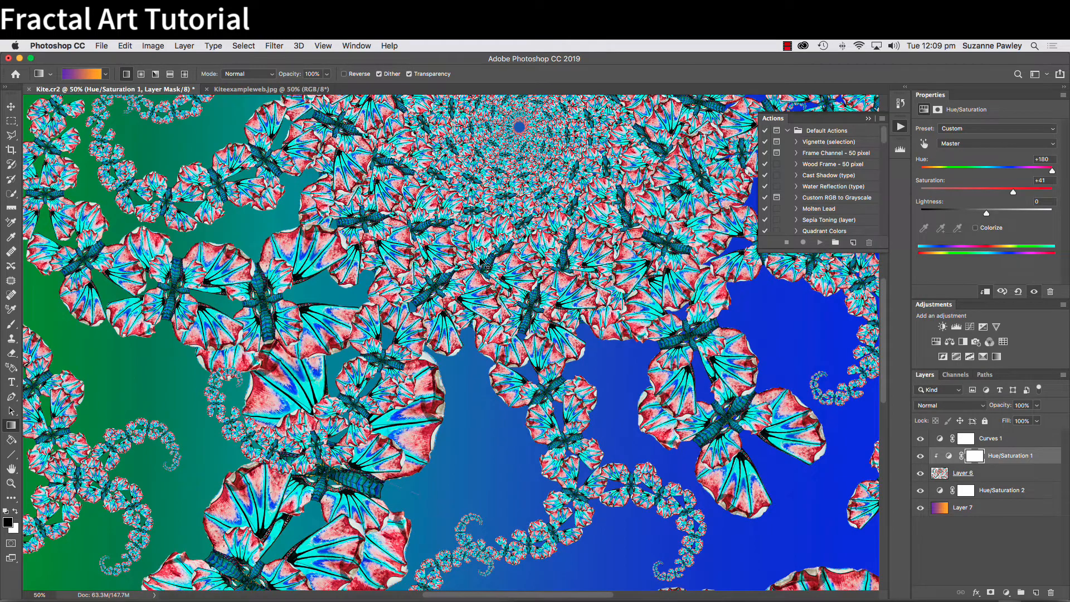
{"action": "key", "text": "super+minus"}
{"action": "key", "text": "super+minus"}
{"action": "key", "text": "super+minus"}
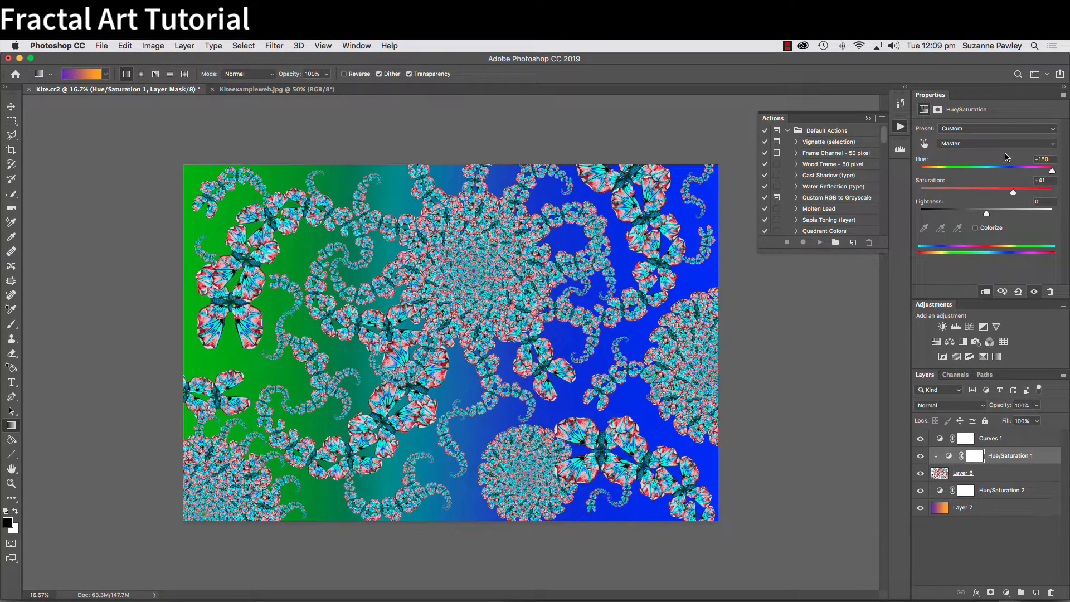
Step: Set the hue of the background's Hue/Saturation 2 adjustment to -1 and check the artwork at closer range
{"action": "left_click_drag", "start_coordinate": [925, 171], "coordinate": [985, 172]}
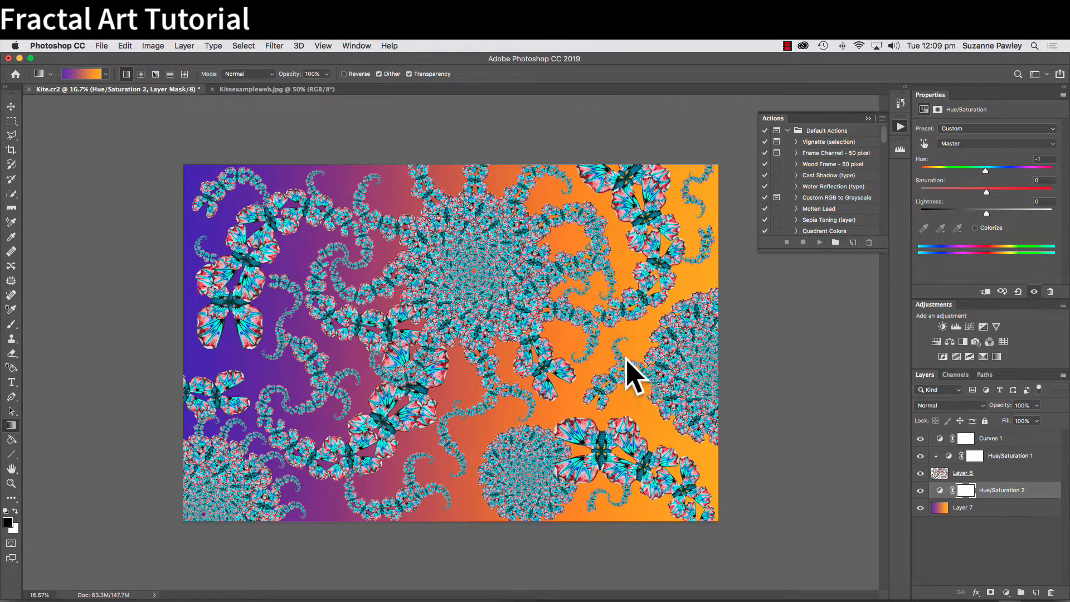
{"action": "key", "text": "super+plus"}
{"action": "key", "text": "super+plus"}
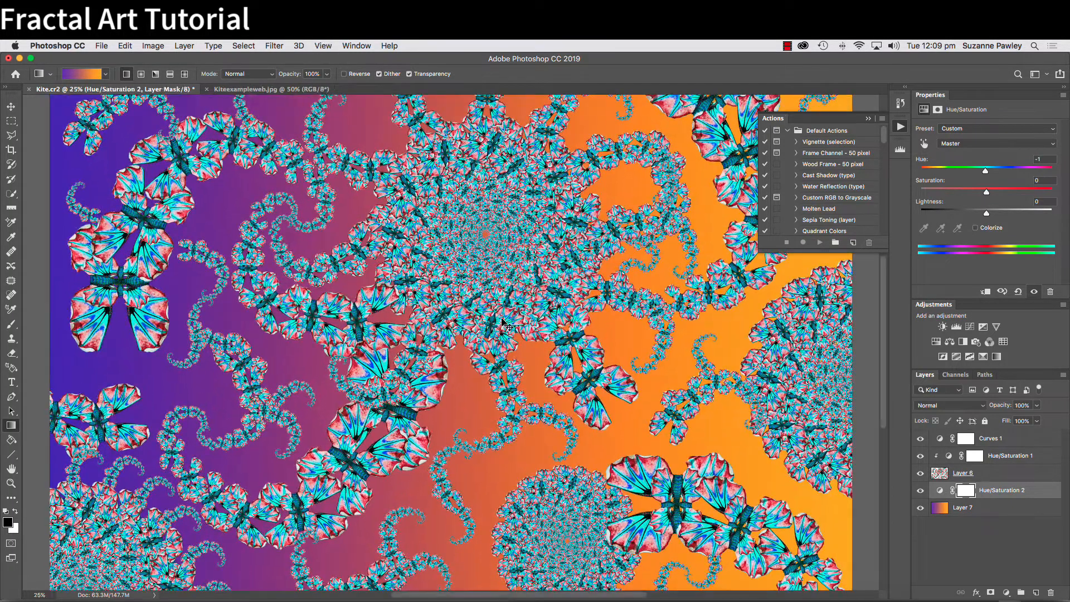
{"action": "key", "text": "super+minus"}
{"action": "key", "text": "super+minus"}
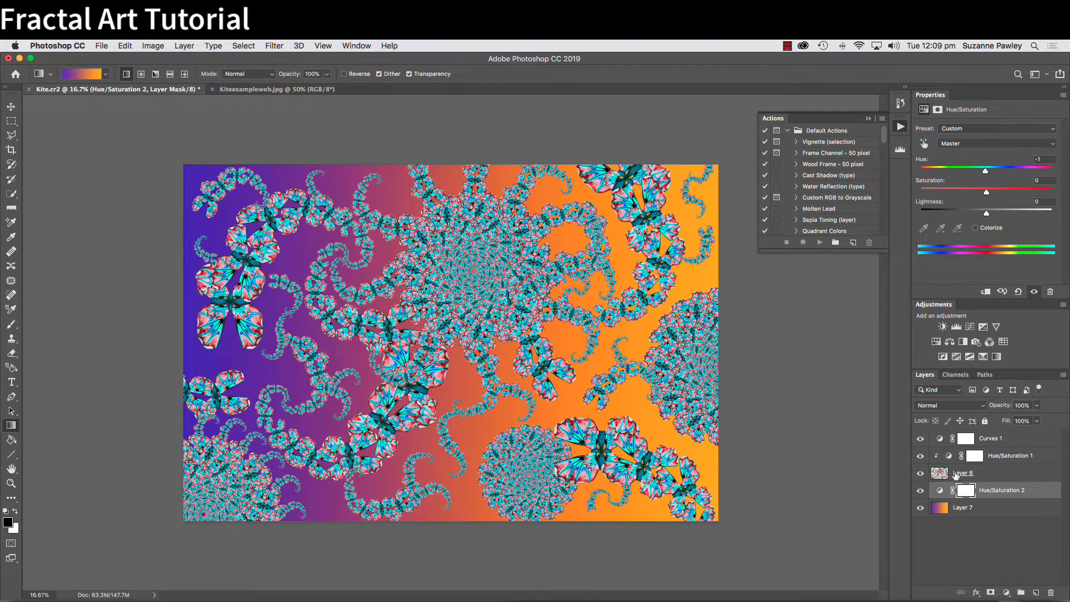
Step: Stamp all visible layers into a new layer above Curves 1
{"action": "left_click", "coordinate": [1005, 440]}
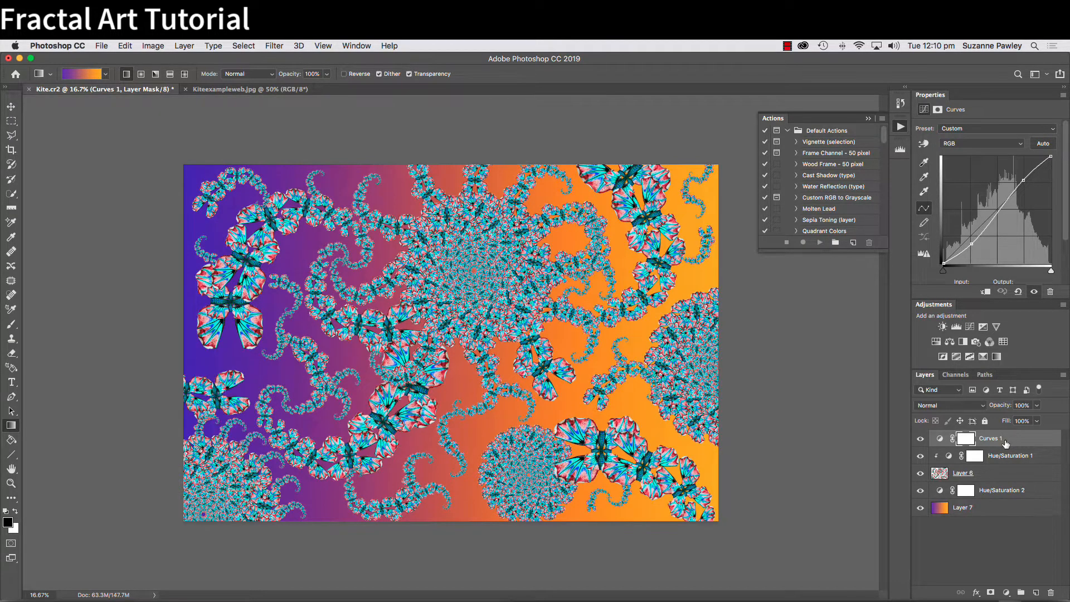
{"action": "key", "text": "super+alt+shift+e"}
{"action": "key", "text": "x"}
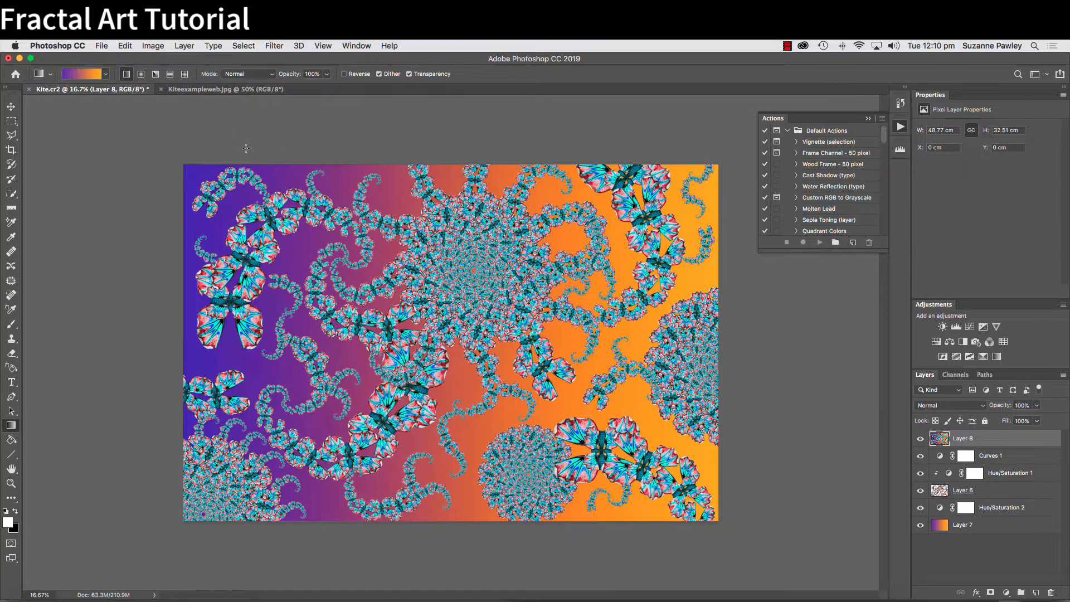
Step: Save the layered artwork as a TIFF named Kiteoutcomefhr.tif in the Video Image Files folder, accepting the default TIFF options
{"action": "left_click", "coordinate": [101, 45]}
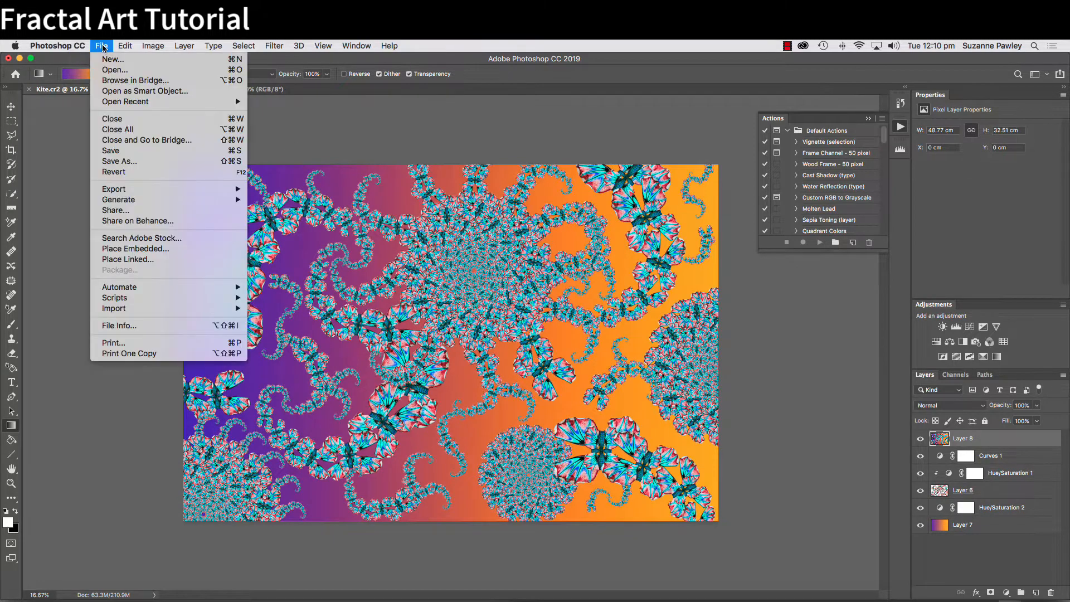
{"action": "left_click", "coordinate": [123, 163]}
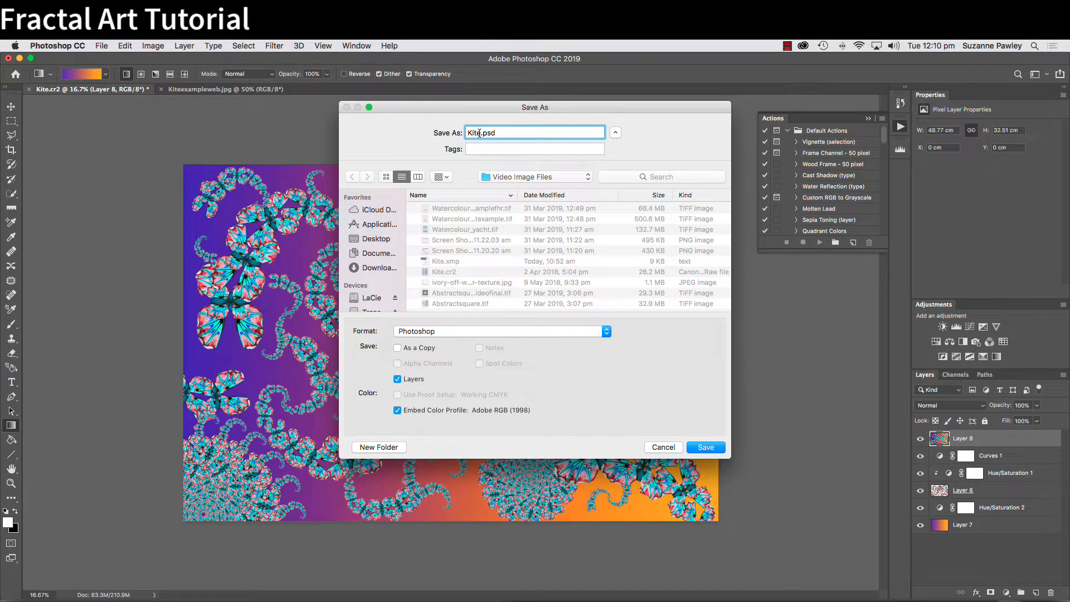
{"action": "type", "text": "outcome"}
{"action": "left_click", "coordinate": [606, 333]}
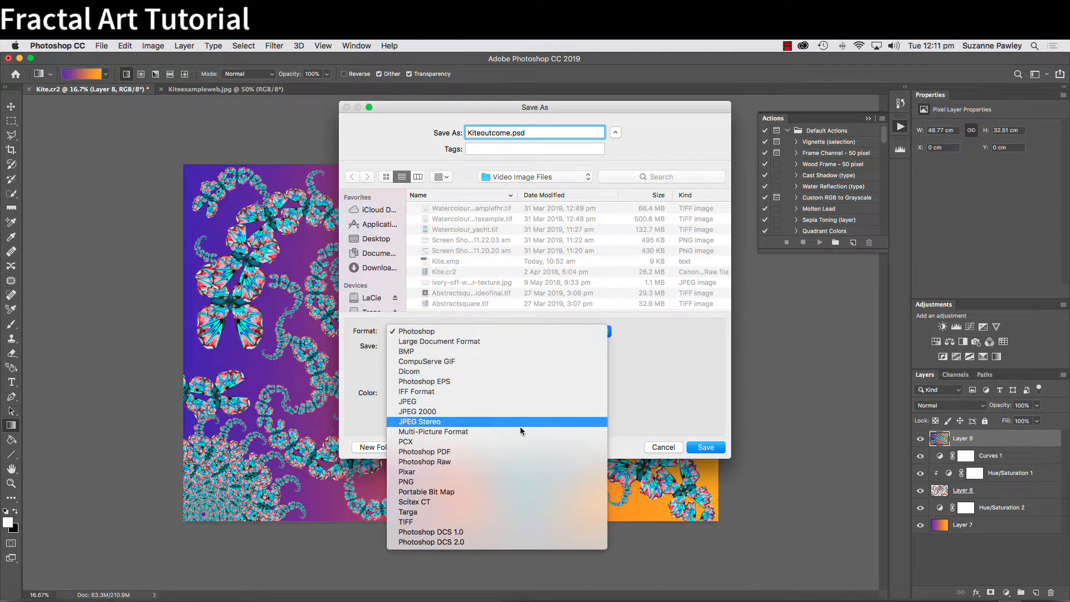
{"action": "left_click", "coordinate": [501, 524]}
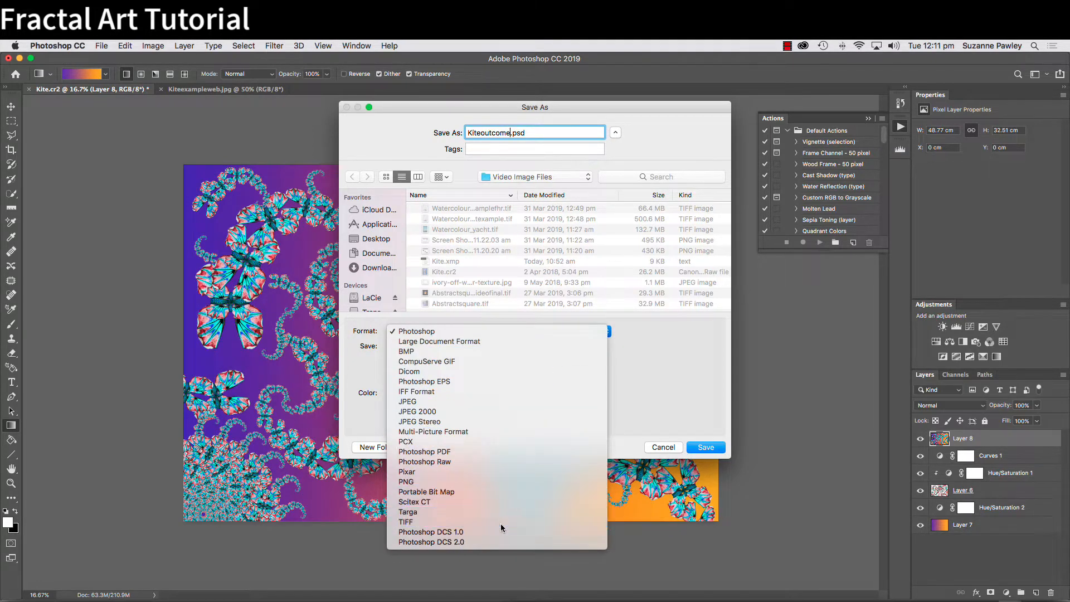
{"action": "left_click", "coordinate": [712, 449]}
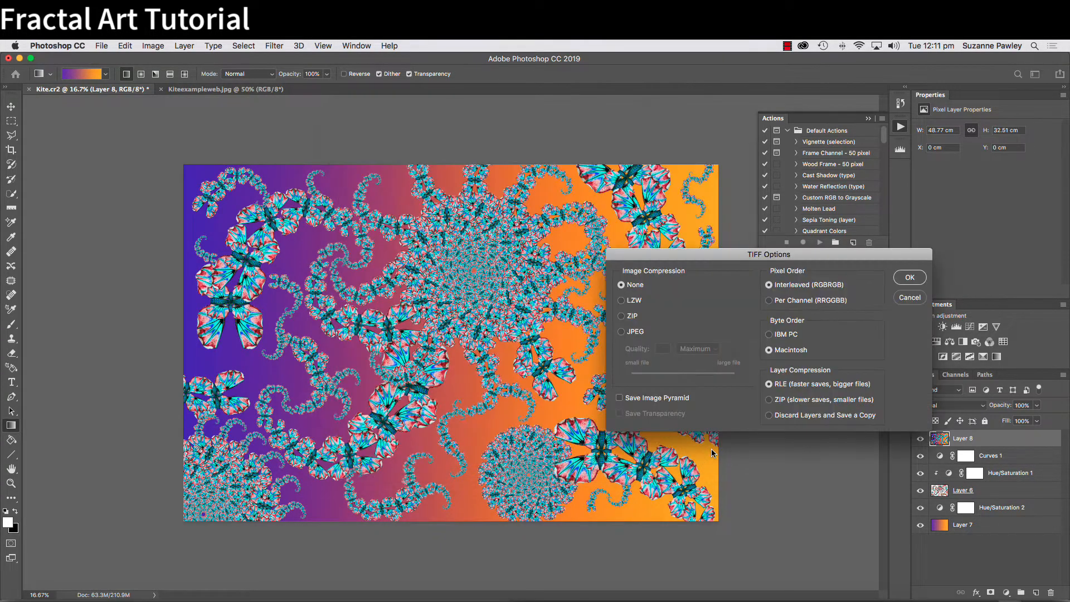
{"action": "left_click", "coordinate": [909, 278]}
{"action": "left_click", "coordinate": [910, 277]}
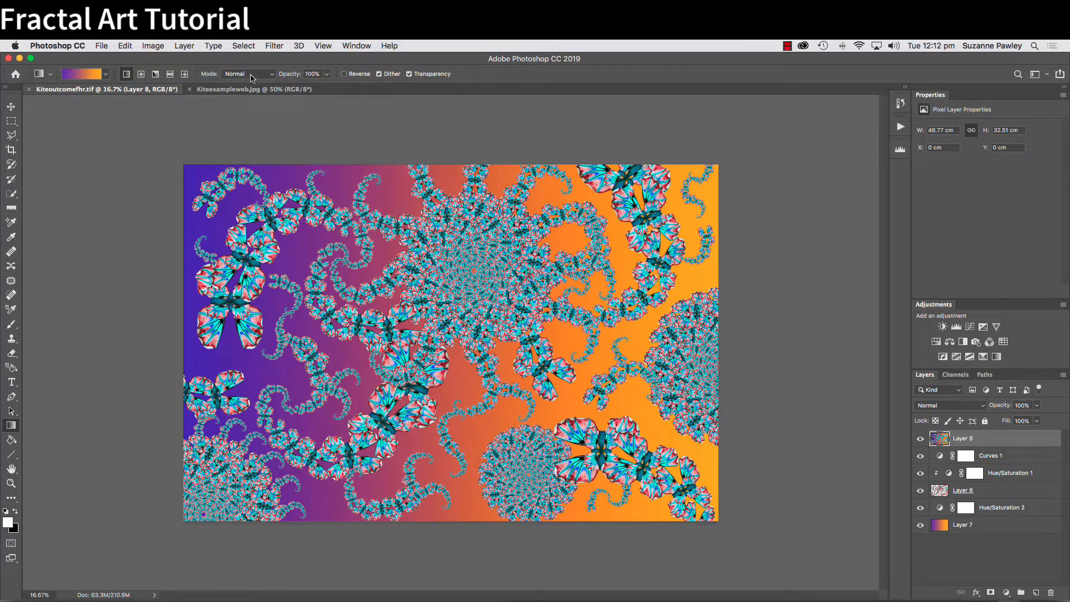
Step: Flatten the image and duplicate the Background layer
{"action": "left_click", "coordinate": [184, 47]}
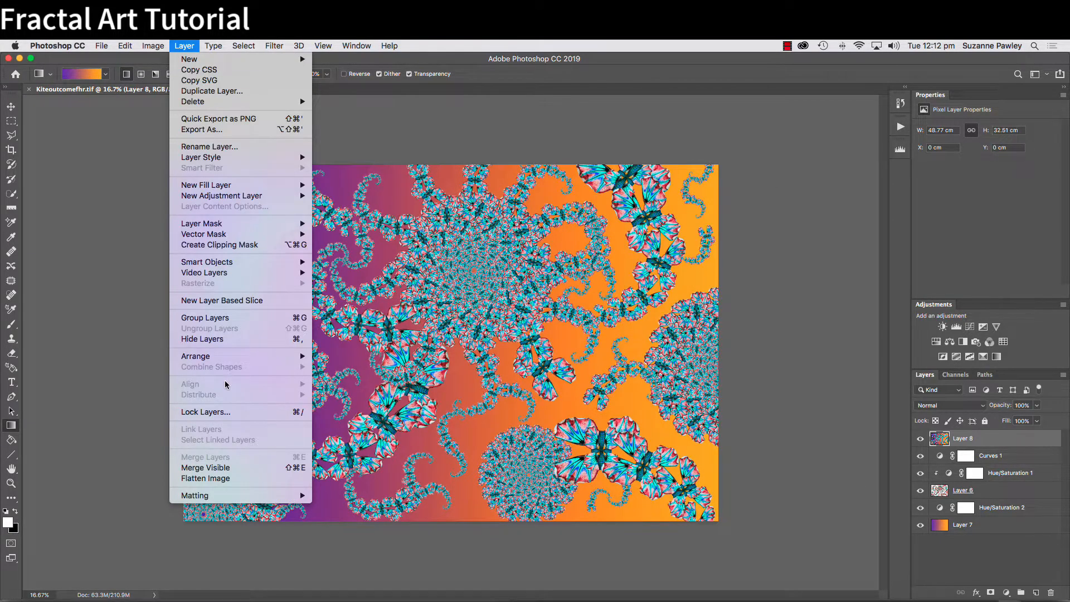
{"action": "left_click", "coordinate": [230, 478]}
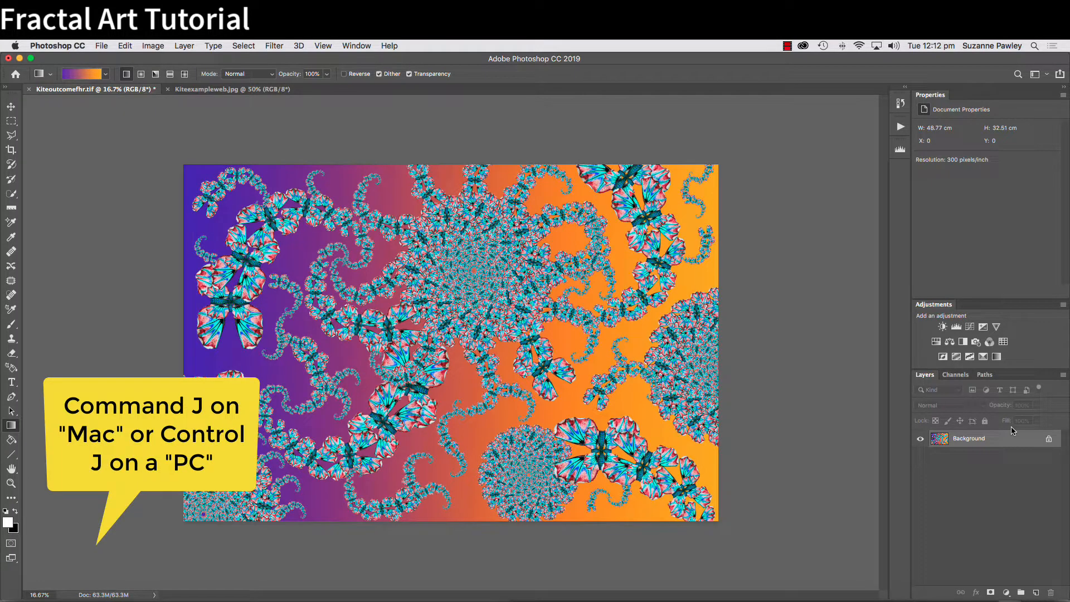
{"action": "key", "text": "super+j"}
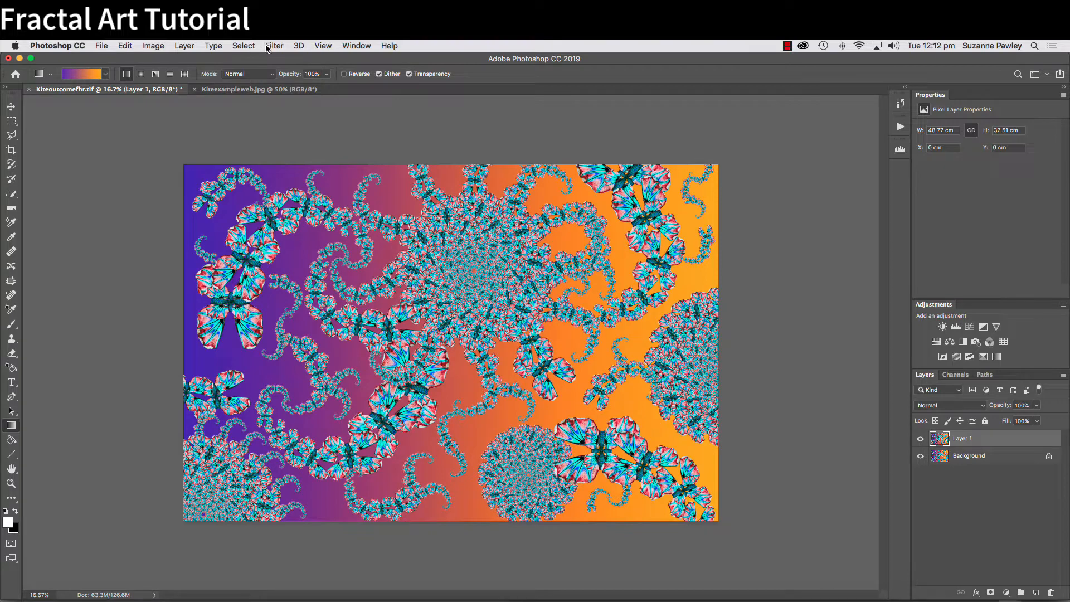
Step: Emboss Layer 1 at an angle of -144°, height 2 pixels and amount 500%, and set its blending mode to Overlay
{"action": "left_click", "coordinate": [269, 47]}
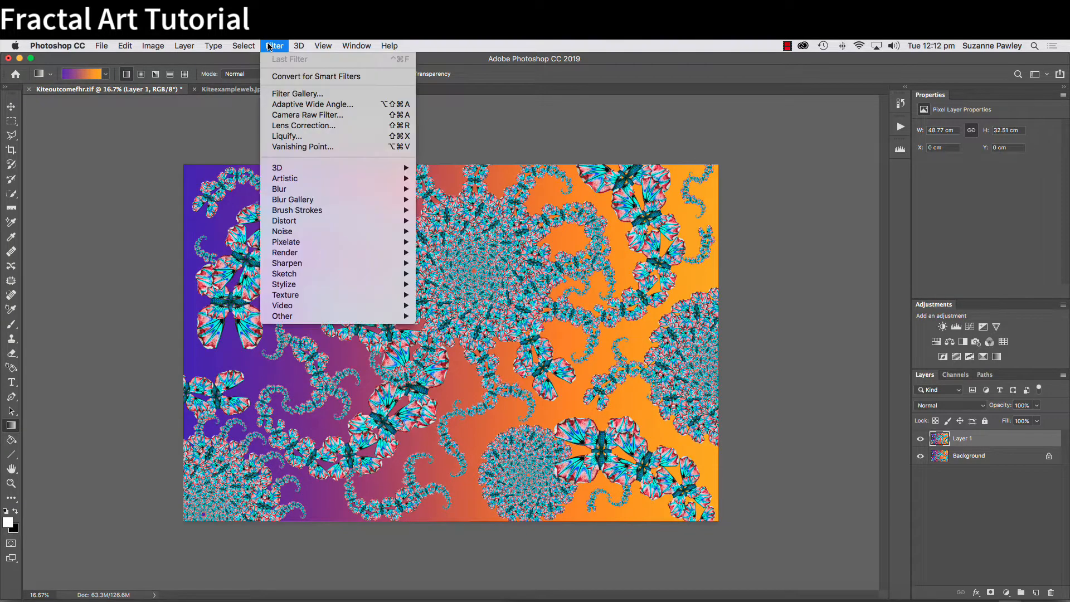
{"action": "mouse_move", "coordinate": [315, 285]}
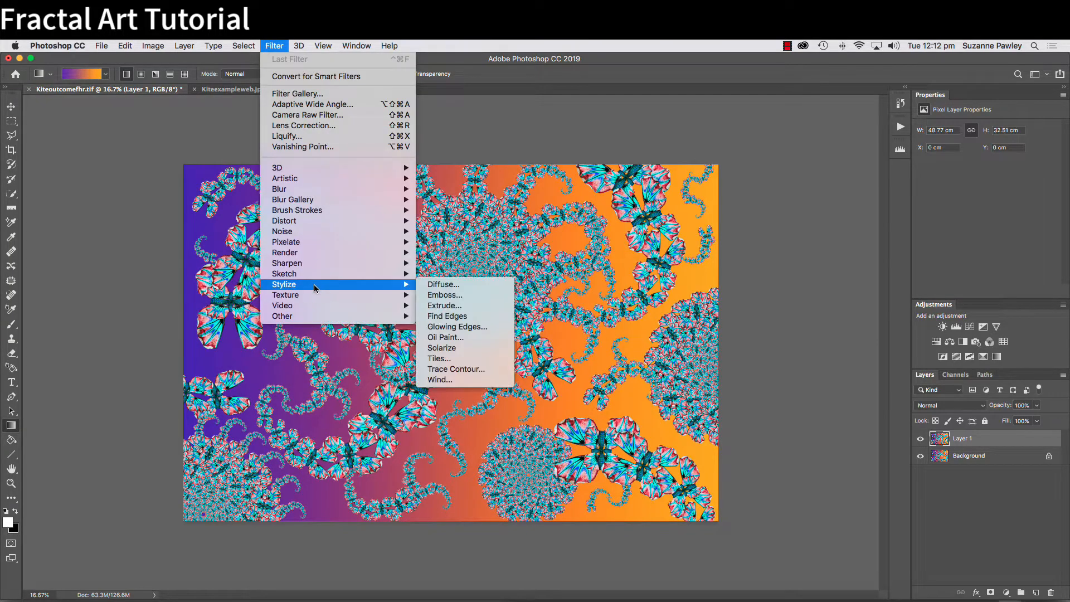
{"action": "left_click", "coordinate": [445, 296]}
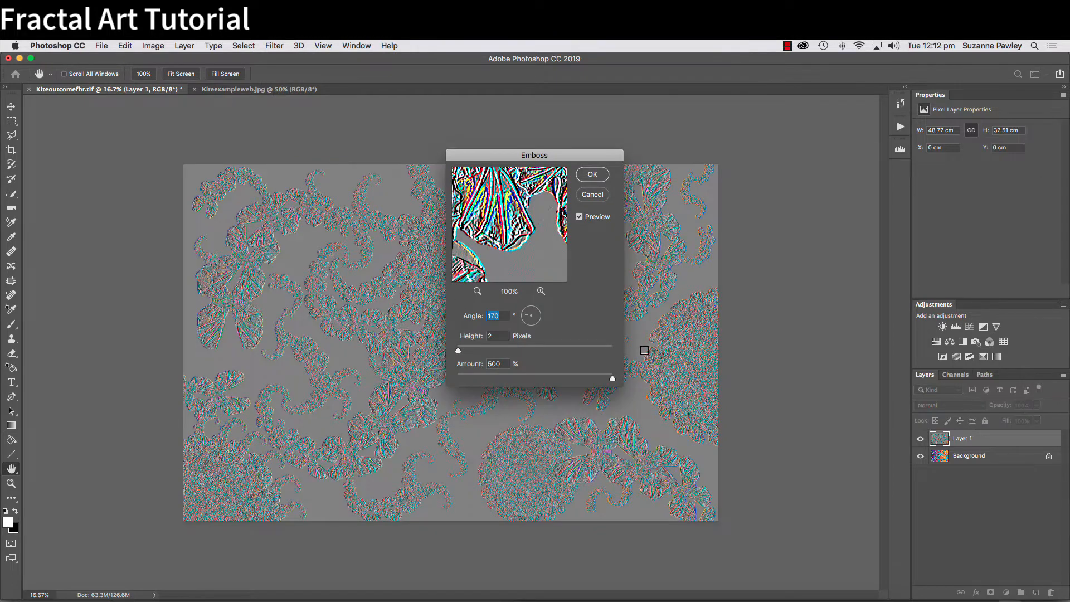
{"action": "left_click_drag", "start_coordinate": [539, 156], "coordinate": [728, 141]}
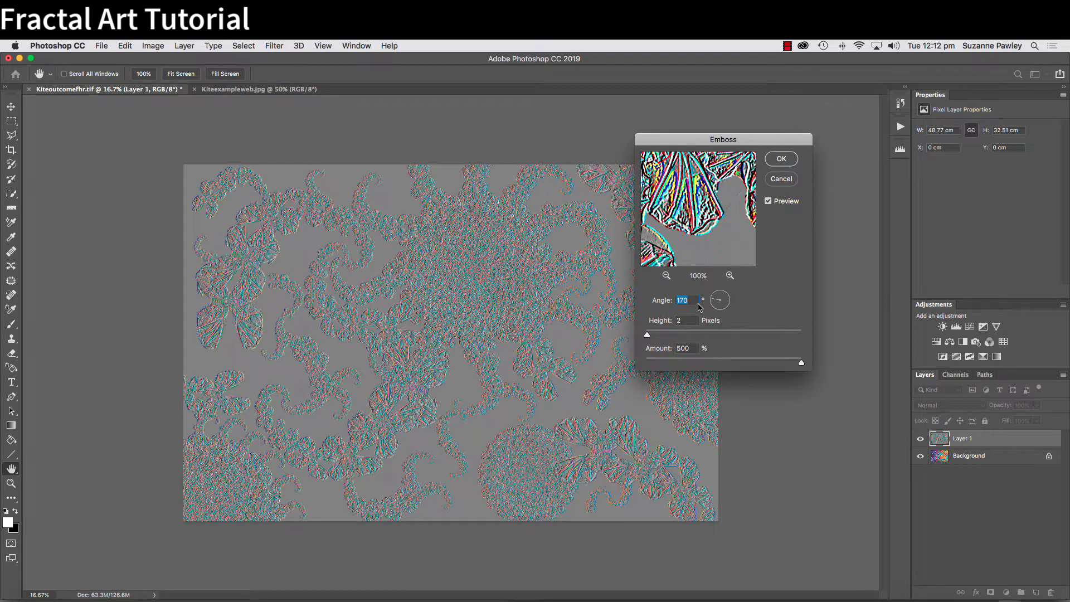
{"action": "mouse_move", "coordinate": [717, 301]}
{"action": "left_mouse_down"}
{"action": "mouse_move", "coordinate": [730, 303]}
{"action": "mouse_move", "coordinate": [715, 308]}
{"action": "left_mouse_up"}
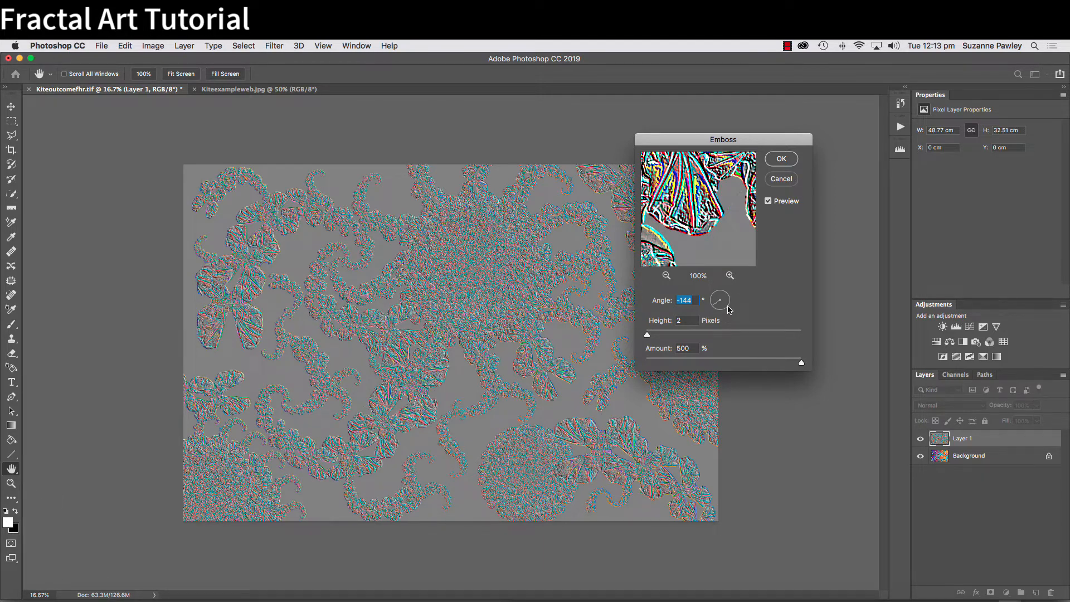
{"action": "left_click", "coordinate": [783, 159]}
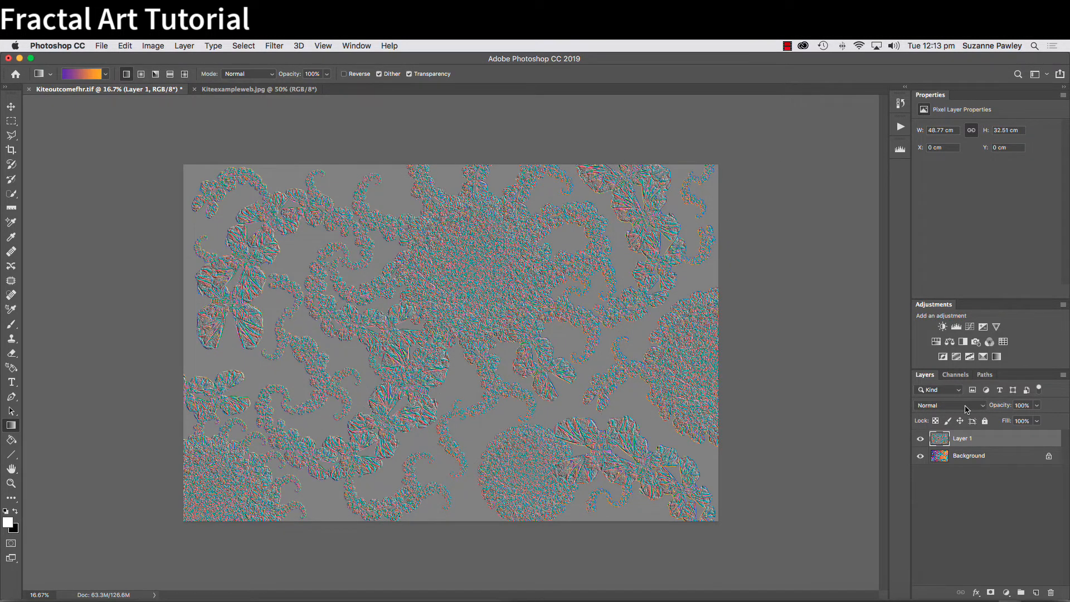
{"action": "left_click", "coordinate": [983, 408]}
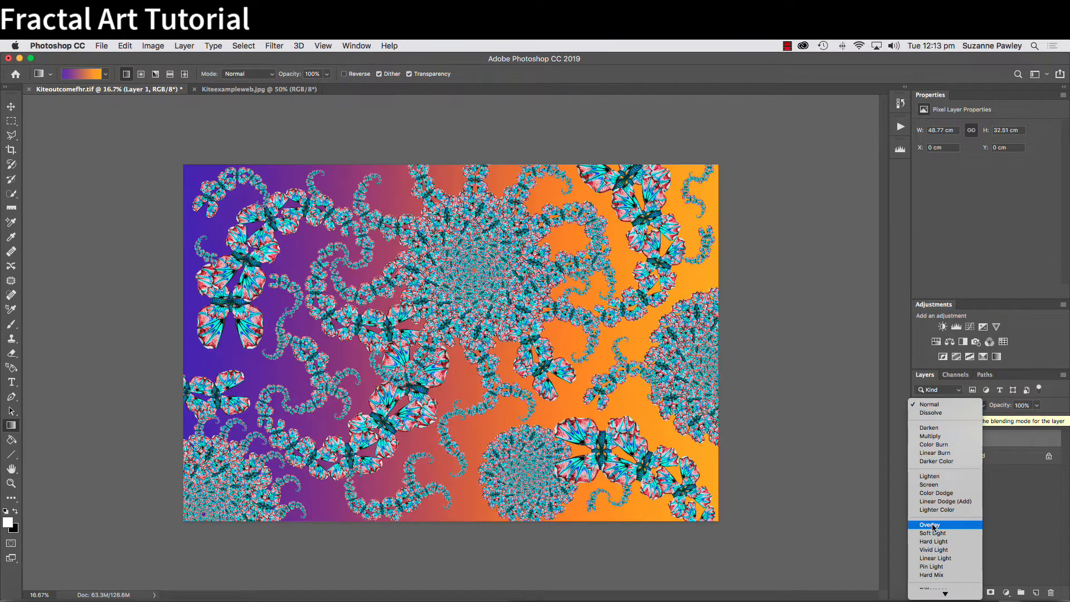
{"action": "left_click", "coordinate": [935, 526]}
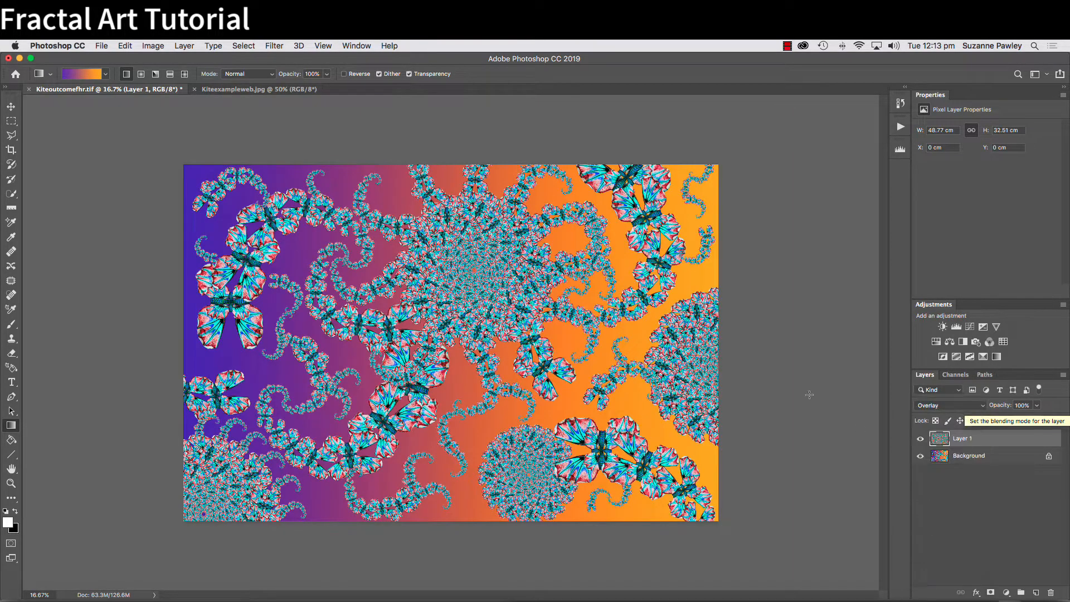
Step: Examine the artwork at 100% magnification, comparing it with and without the embossed layer
{"action": "key", "text": "super+equal"}
{"action": "key", "text": "super+equal"}
{"action": "key", "text": "super+equal"}
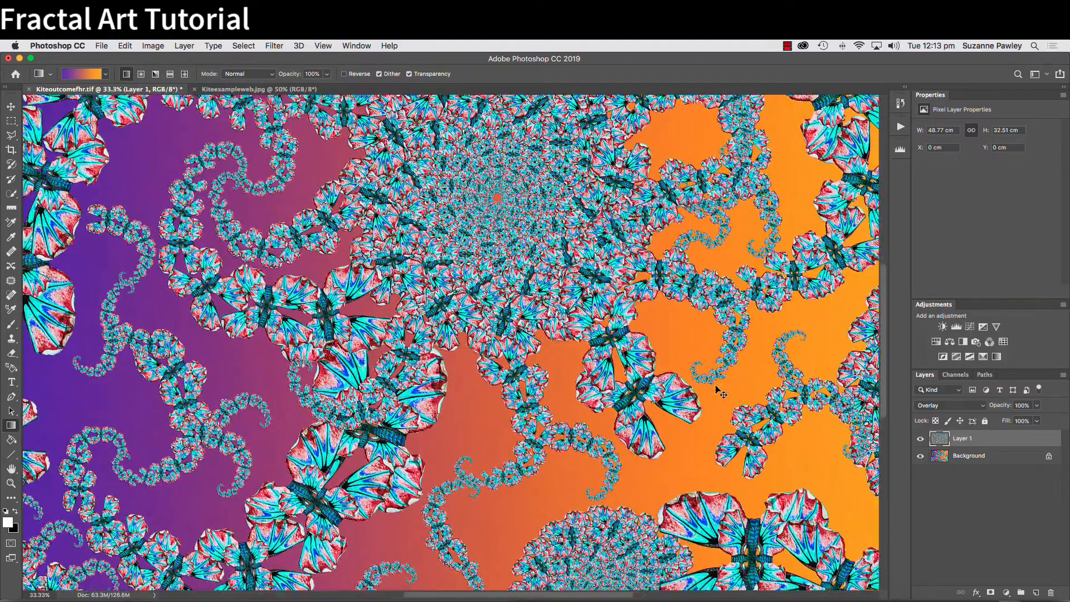
{"action": "key", "text": "super+equal"}
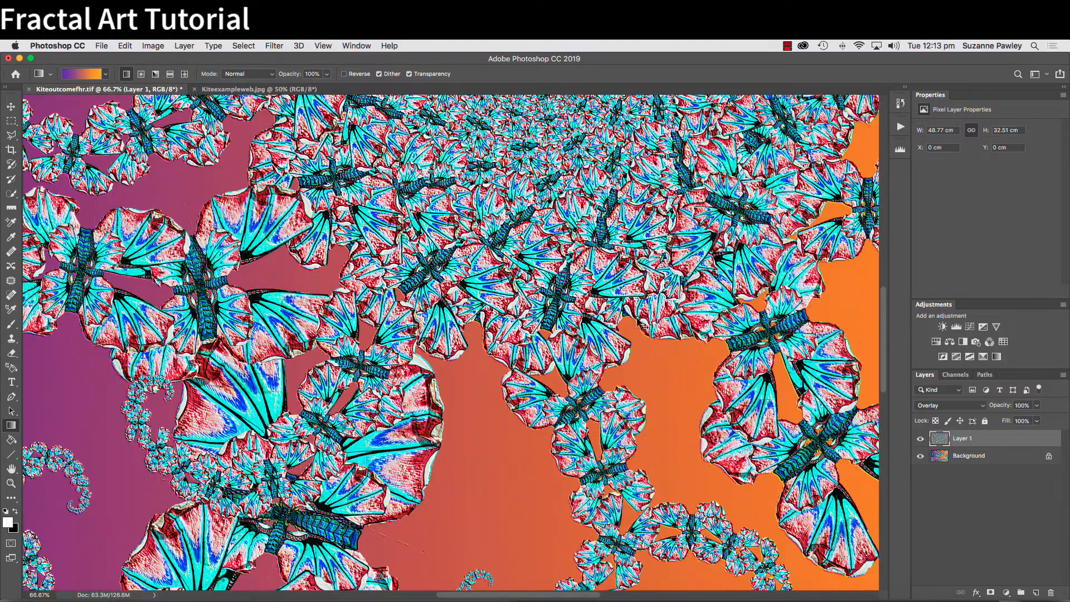
{"action": "key", "text": "super+equal"}
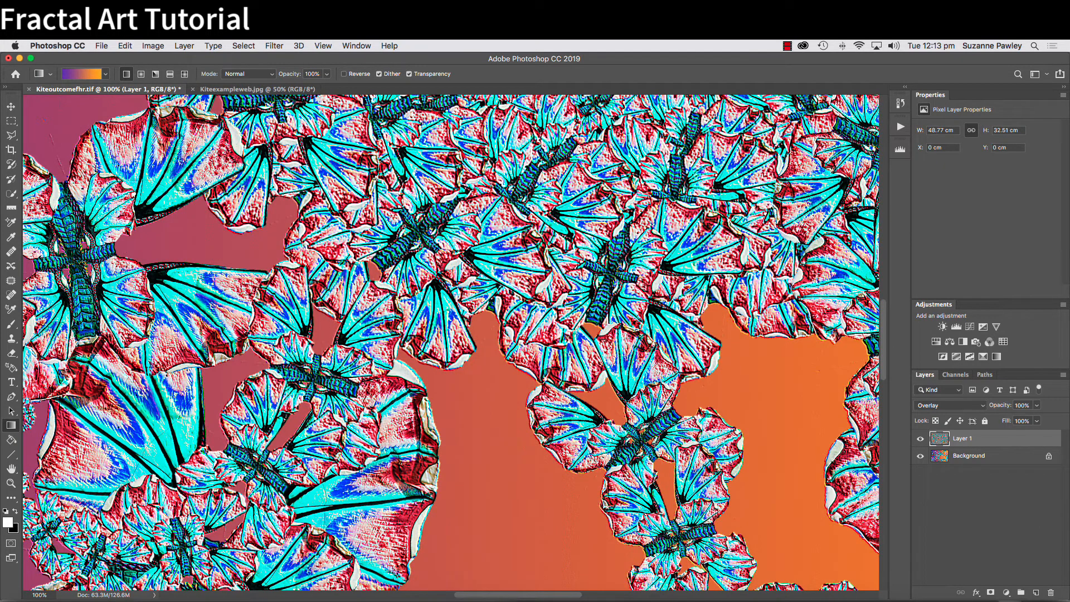
{"action": "left_click", "coordinate": [920, 439]}
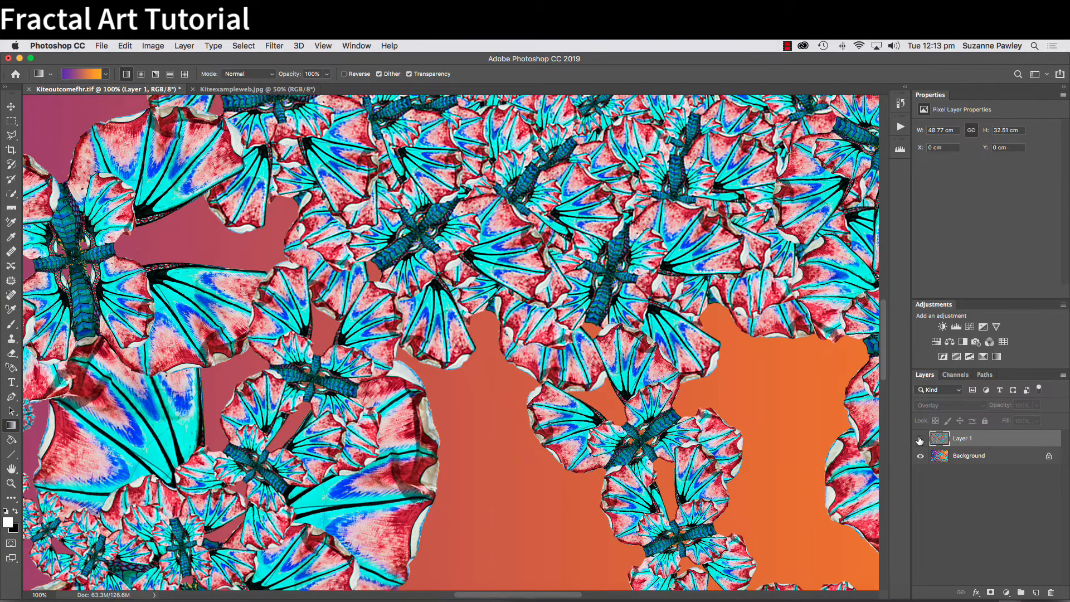
{"action": "left_click", "coordinate": [920, 439]}
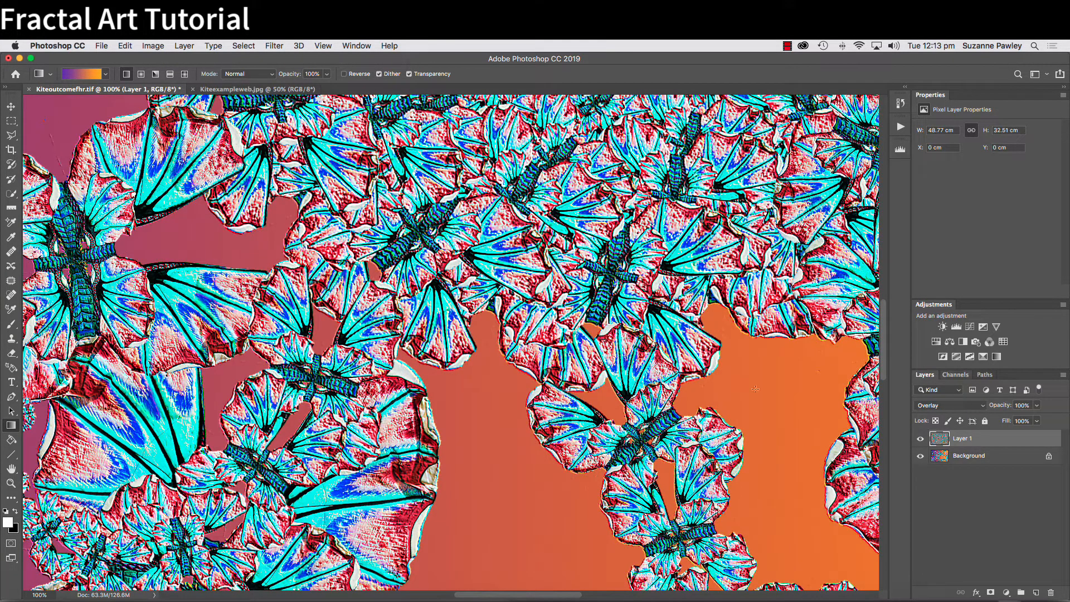
{"action": "left_click", "coordinate": [921, 440]}
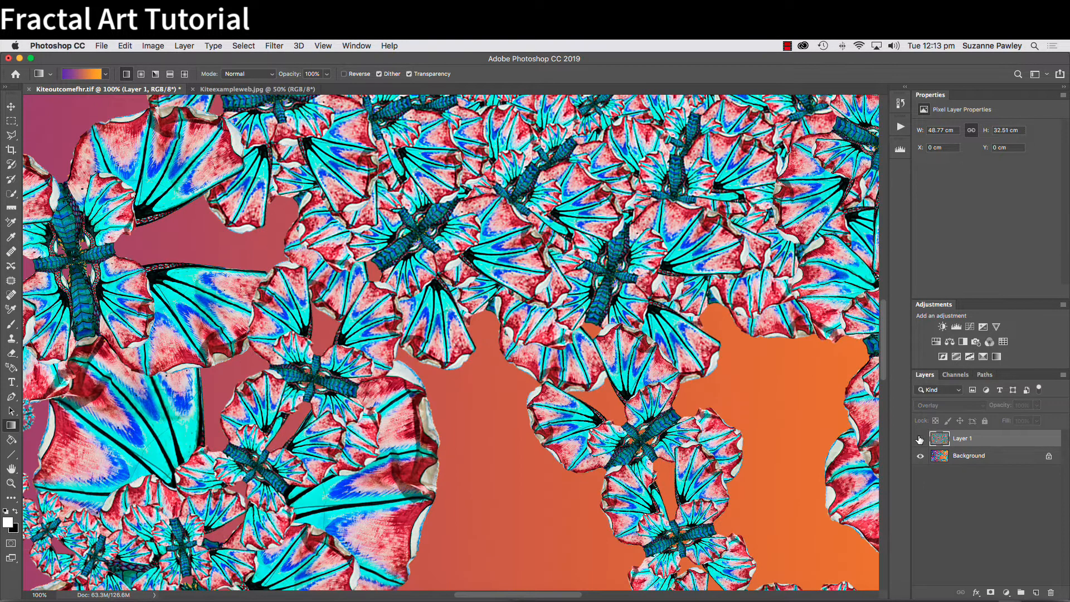
{"action": "left_click", "coordinate": [920, 440]}
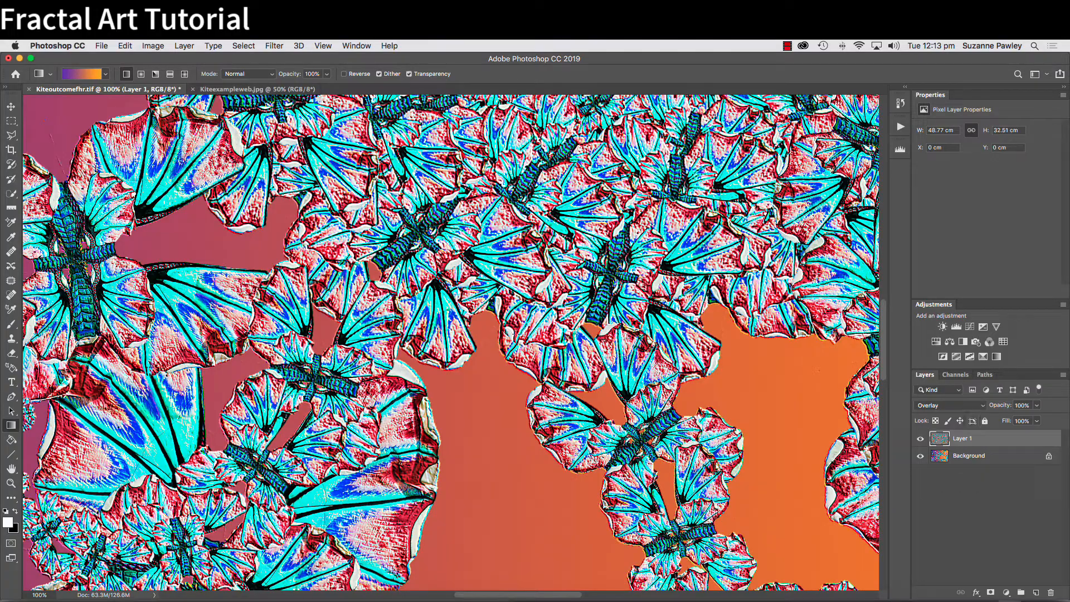
{"action": "scroll", "coordinate": [520, 338], "scroll_direction": "down", "scroll_amount": 5}
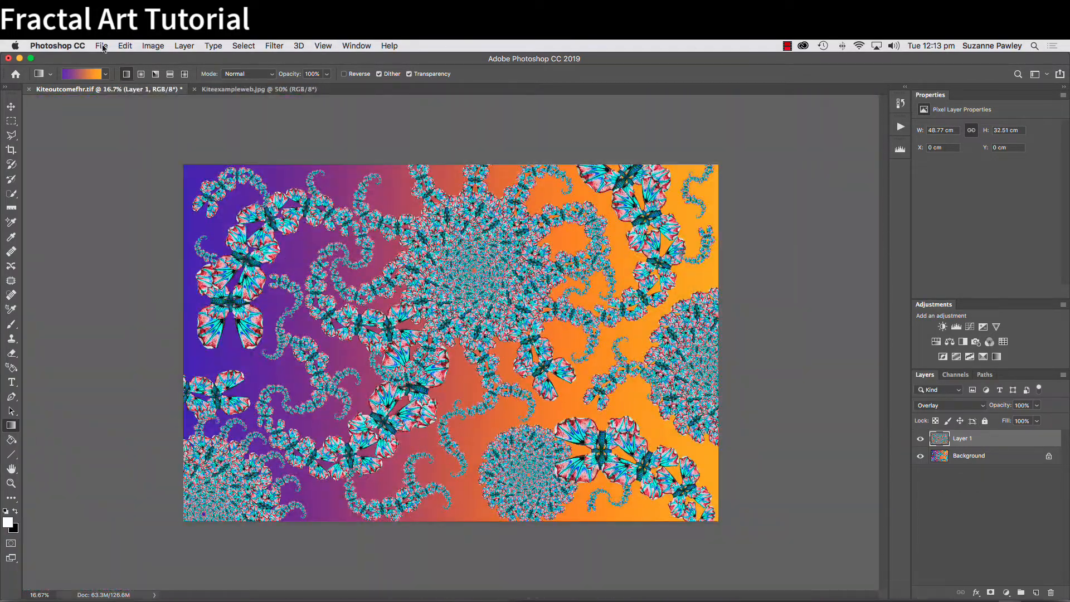
Step: Save the layered artwork as a TIFF over the existing Kiteoutcomefhr.tif, accepting the default TIFF options
{"action": "left_click", "coordinate": [102, 47]}
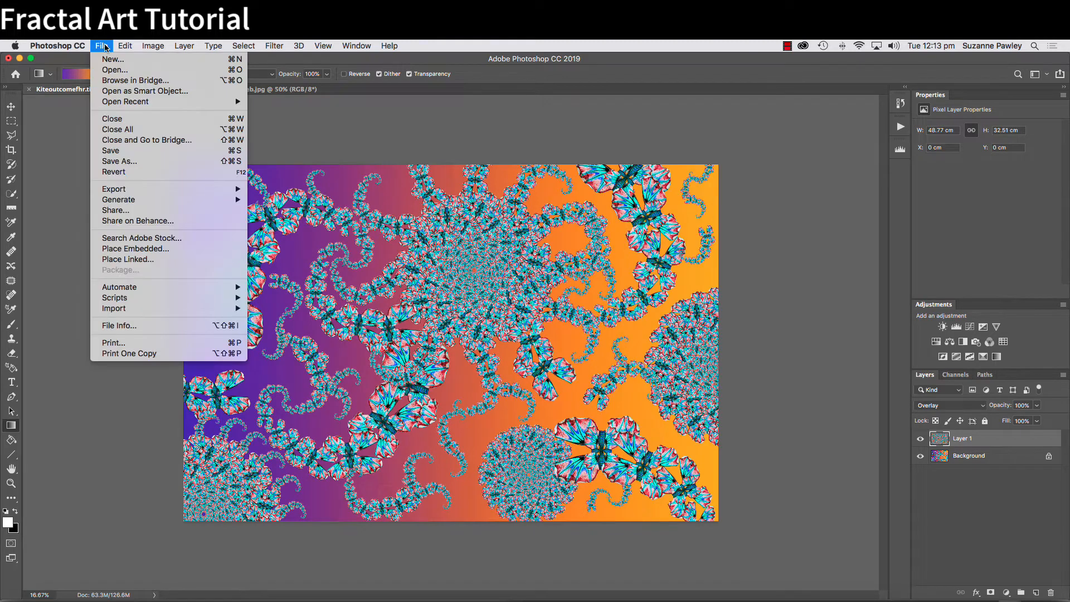
{"action": "left_click", "coordinate": [116, 162]}
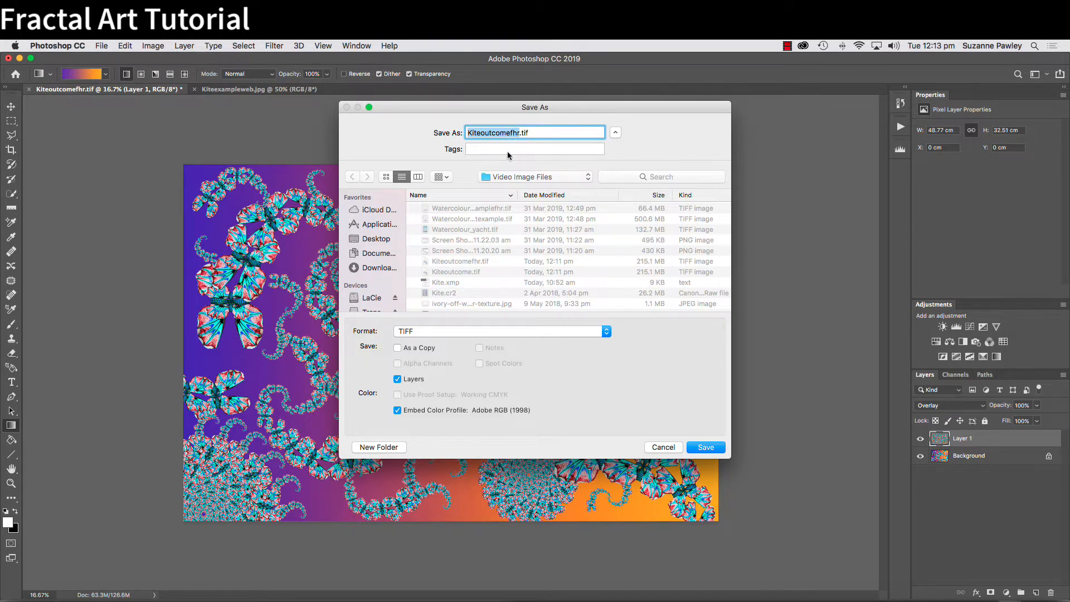
{"action": "left_click", "coordinate": [706, 448]}
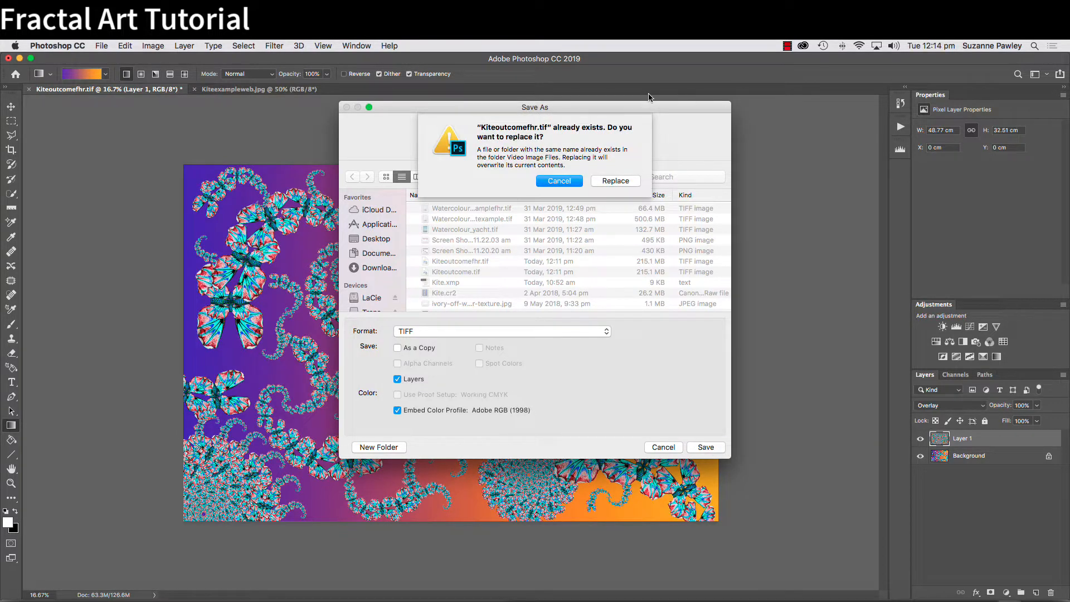
{"action": "left_click", "coordinate": [613, 182]}
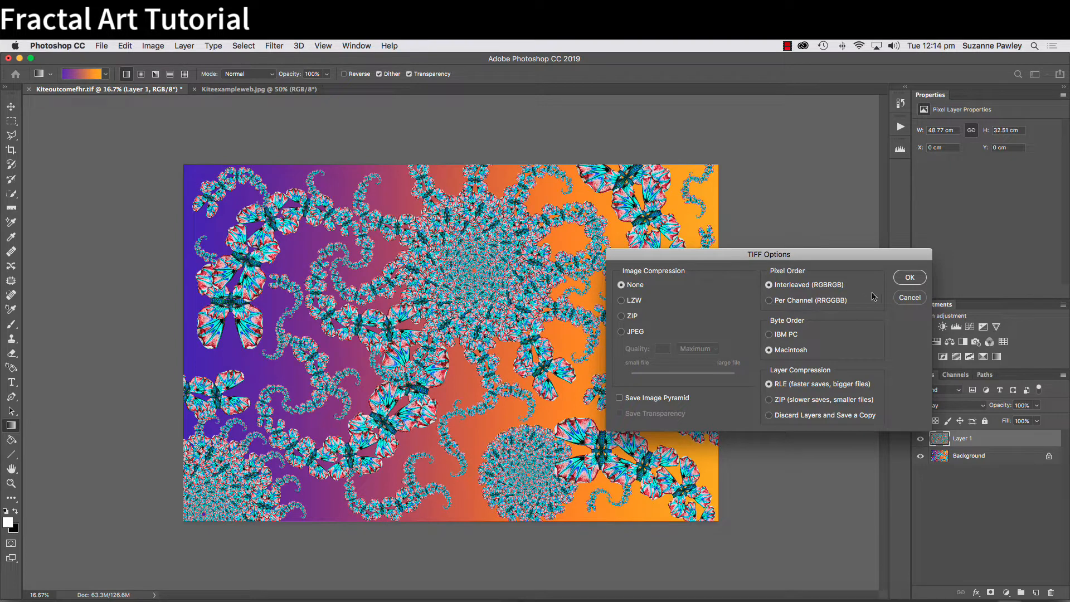
{"action": "left_click", "coordinate": [909, 278]}
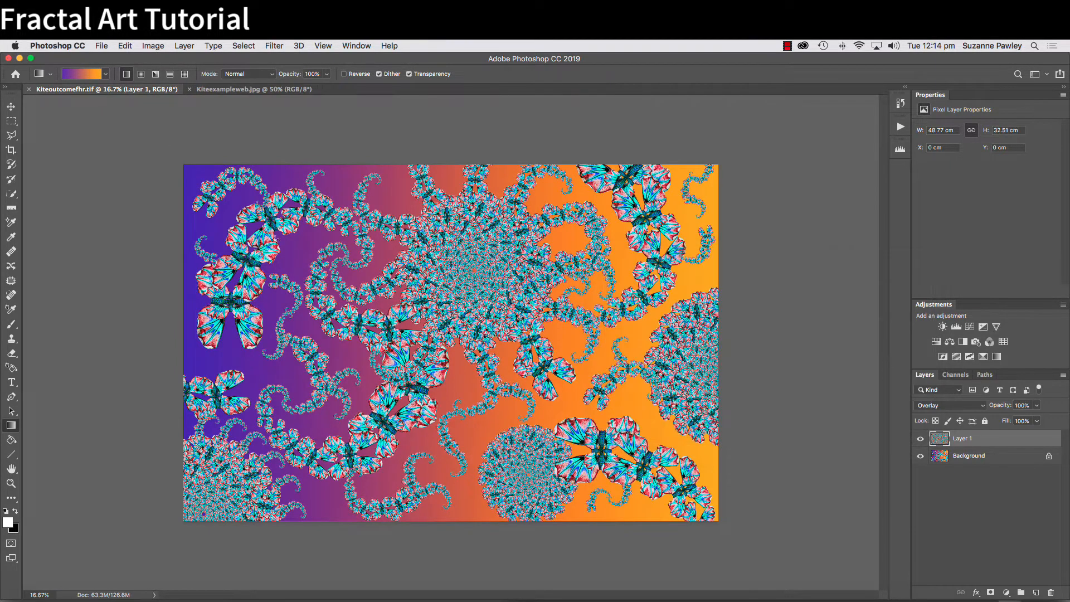
Step: Flatten the embossed artwork and duplicate its Background layer
{"action": "left_click", "coordinate": [186, 46]}
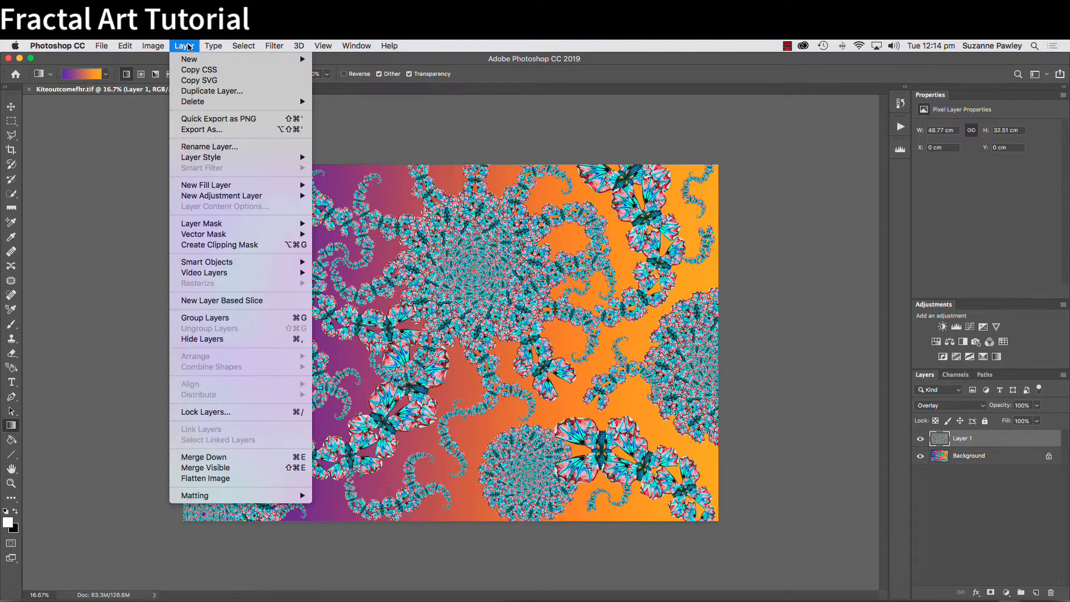
{"action": "left_click", "coordinate": [237, 480]}
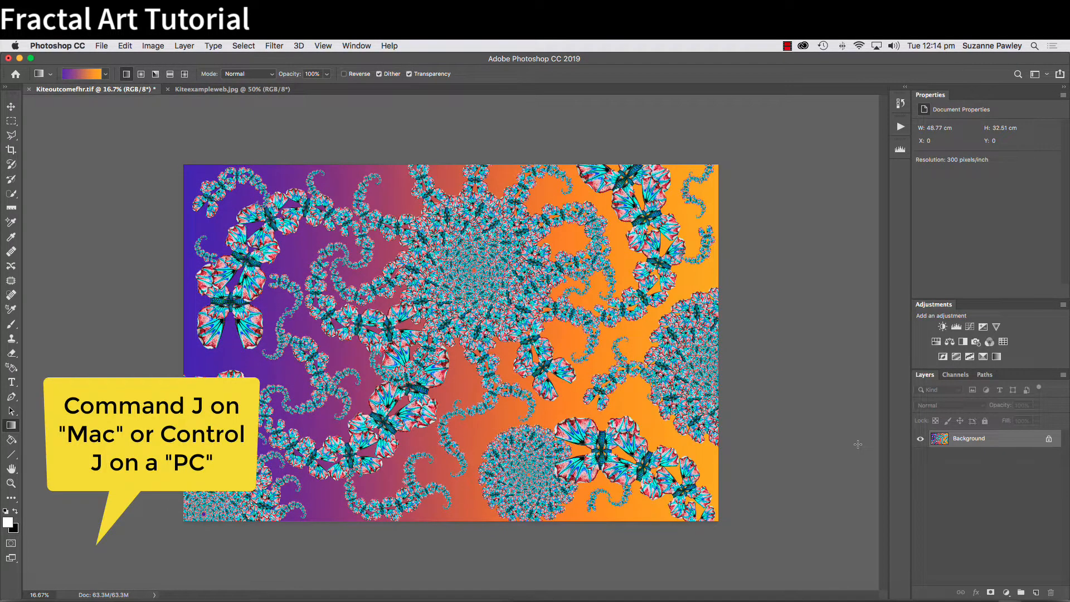
{"action": "key", "text": "super+j"}
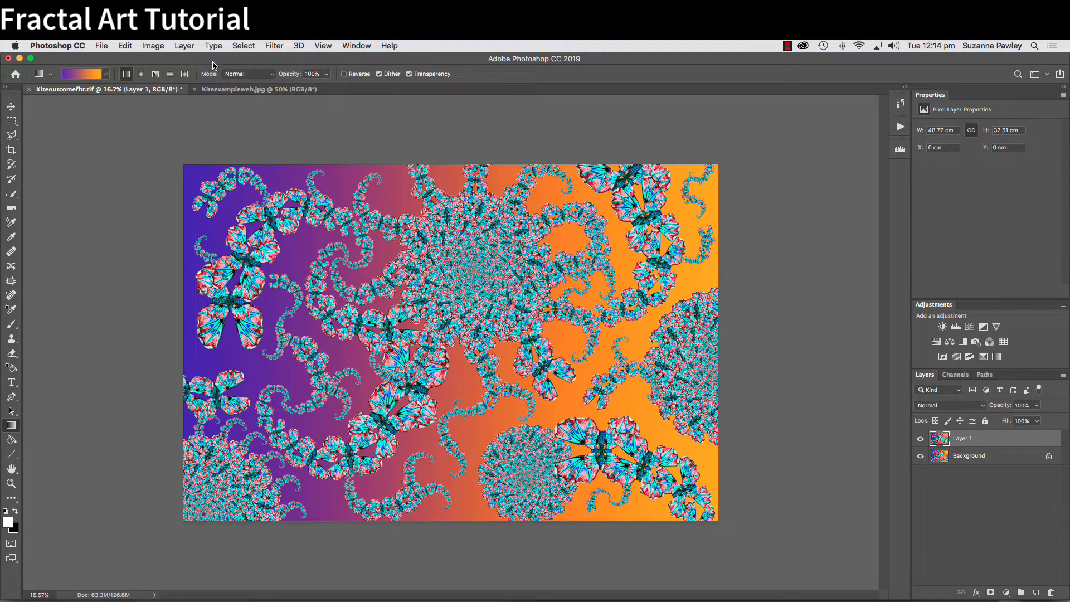
Step: Extend the canvas by a relative 0.2 cm in width and height, using black as the extension color
{"action": "left_click", "coordinate": [154, 47]}
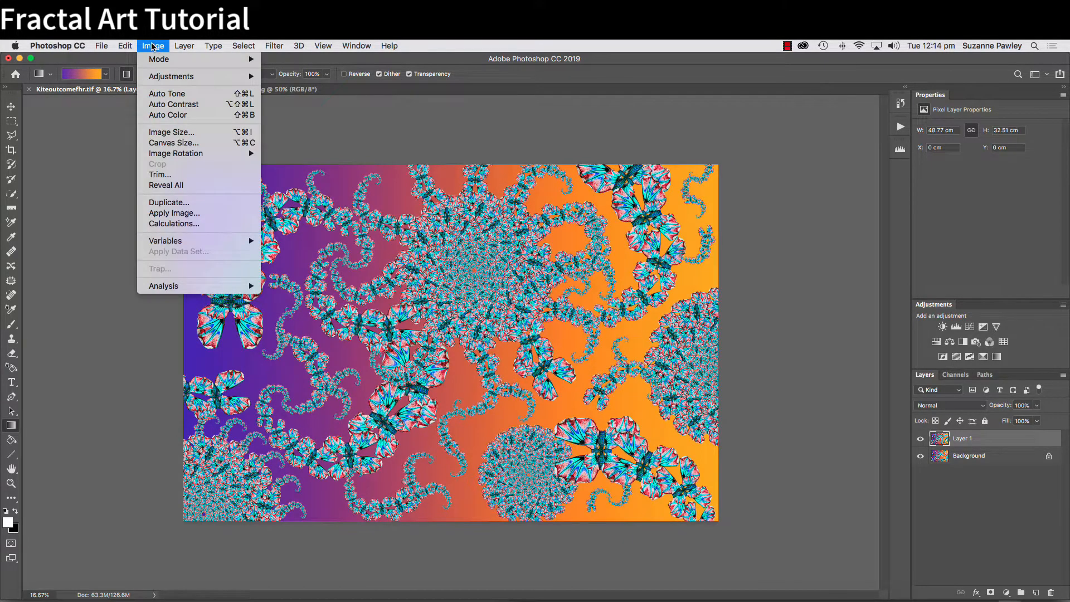
{"action": "left_click", "coordinate": [174, 144]}
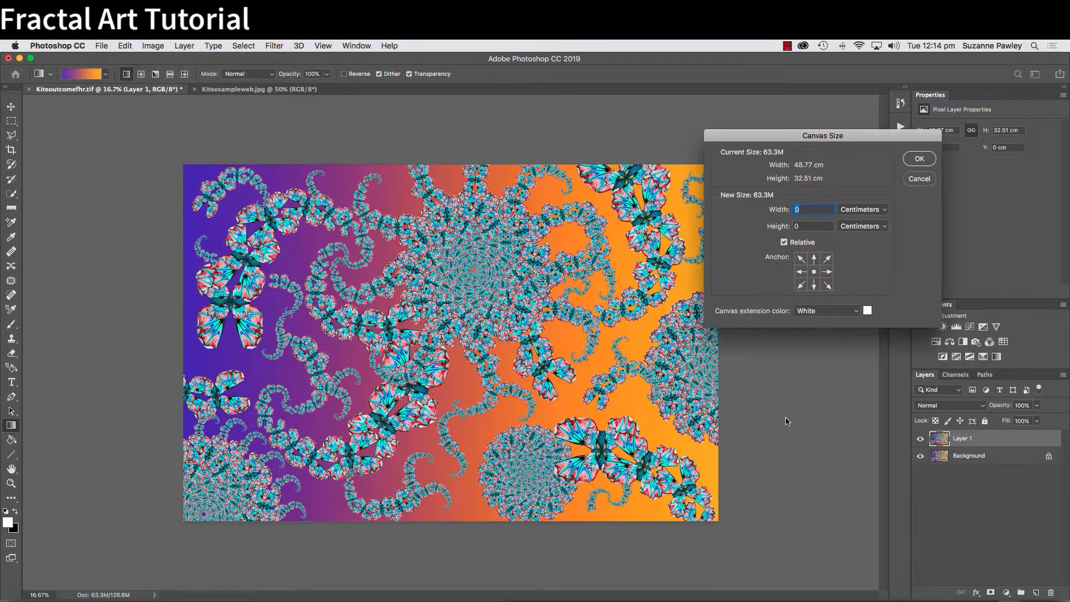
{"action": "left_click", "coordinate": [797, 209]}
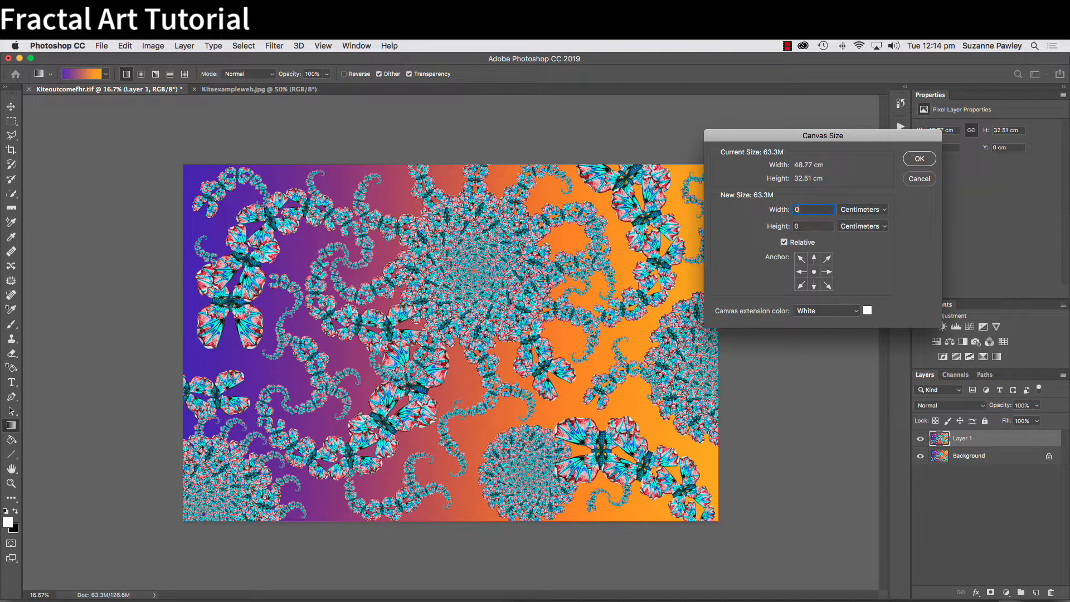
{"action": "left_click", "coordinate": [802, 225]}
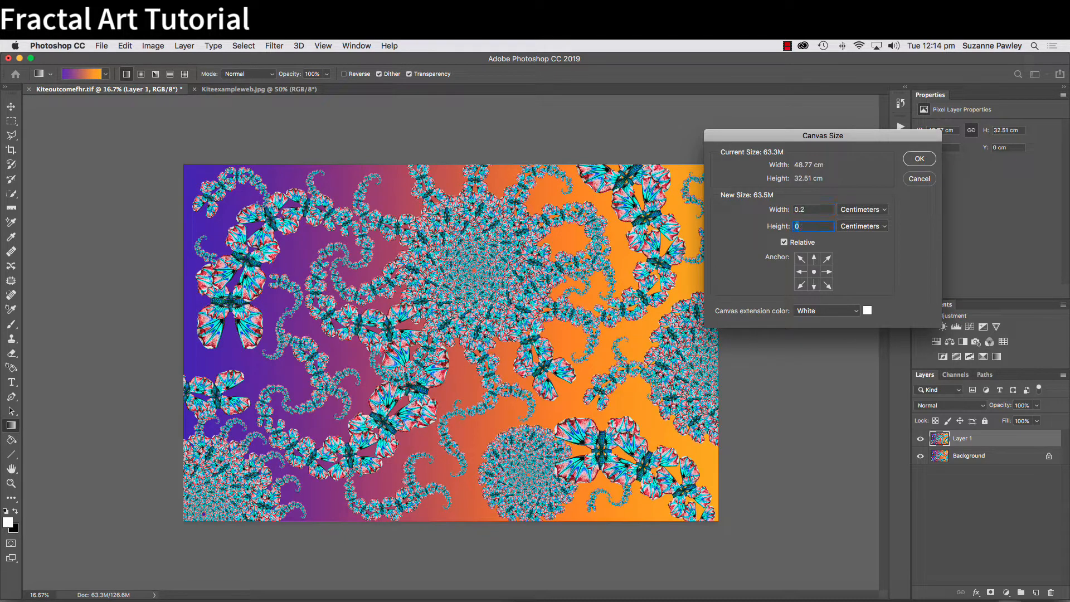
{"action": "key", "text": "Down"}
{"action": "key", "text": "BackSpace"}
{"action": "type", "text": "2"}
{"action": "key", "text": "BackSpace"}
{"action": "type", "text": "0.2"}
{"action": "left_click", "coordinate": [859, 313]}
{"action": "left_click", "coordinate": [843, 324]}
{"action": "key", "text": "Return"}
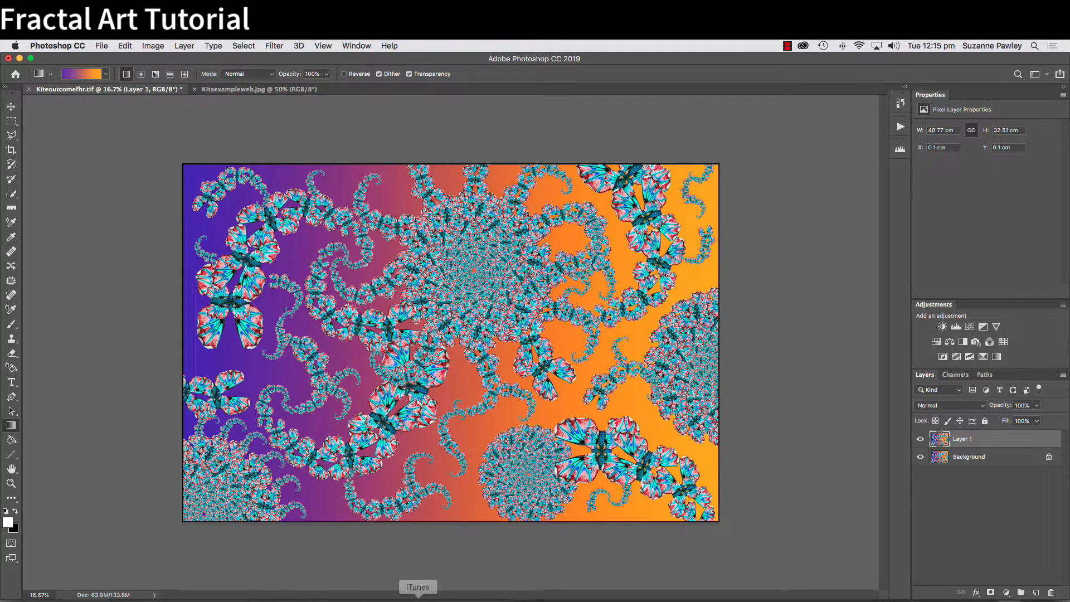
Step: Extend the canvas by a relative 9 cm in width and height, using white as the extension color
{"action": "left_click", "coordinate": [154, 47]}
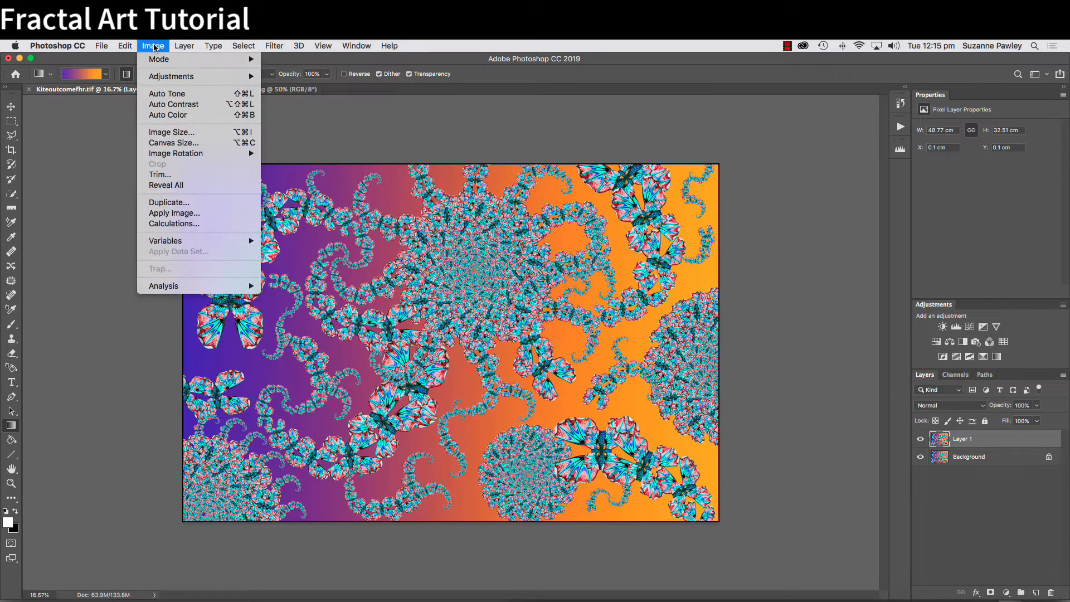
{"action": "left_click", "coordinate": [177, 144]}
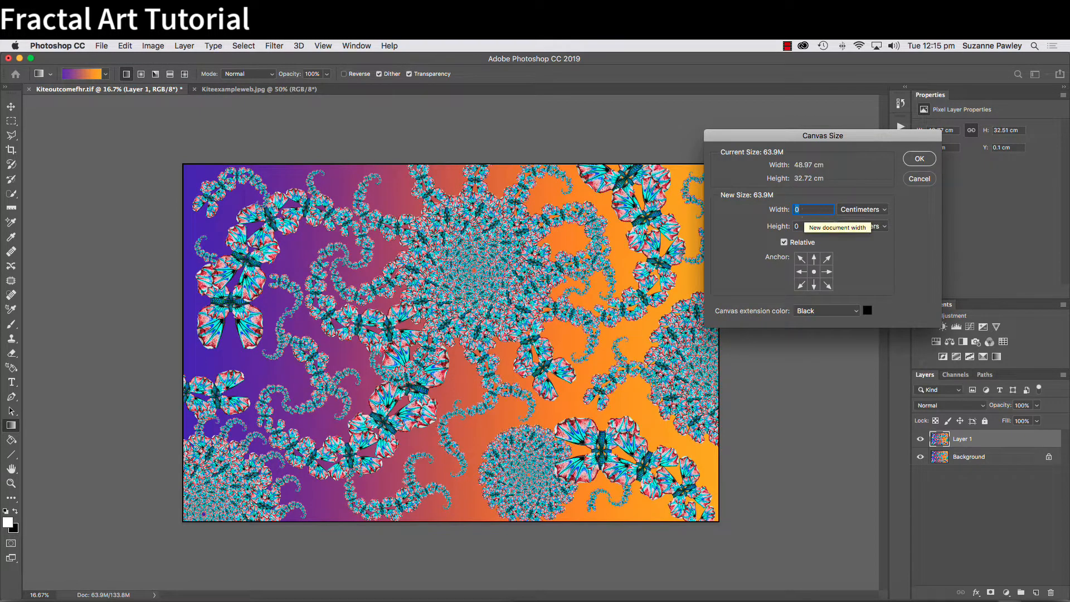
{"action": "type", "text": "9"}
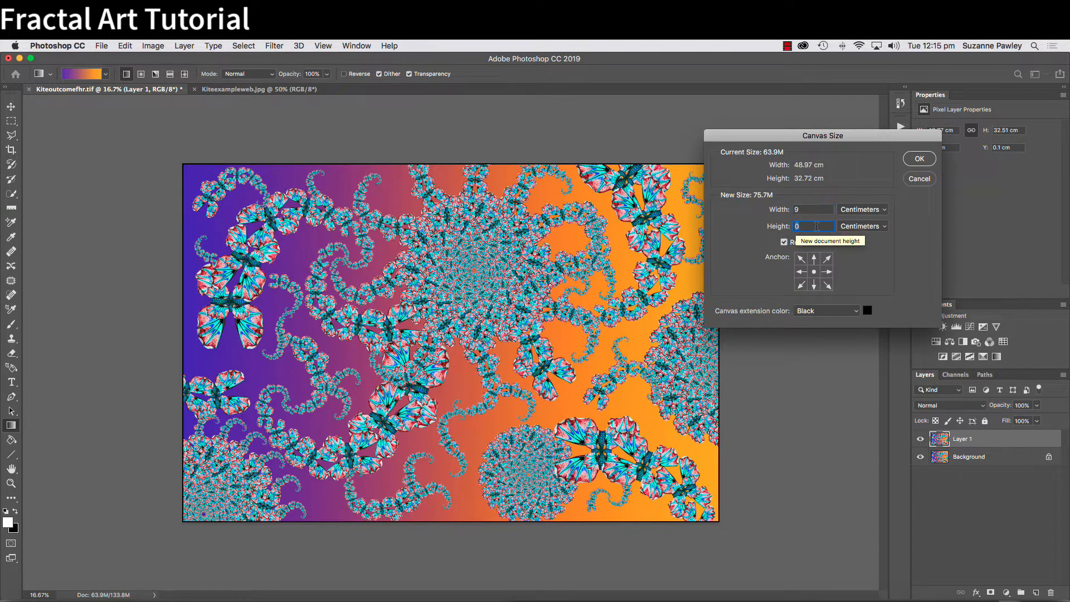
{"action": "type", "text": "9"}
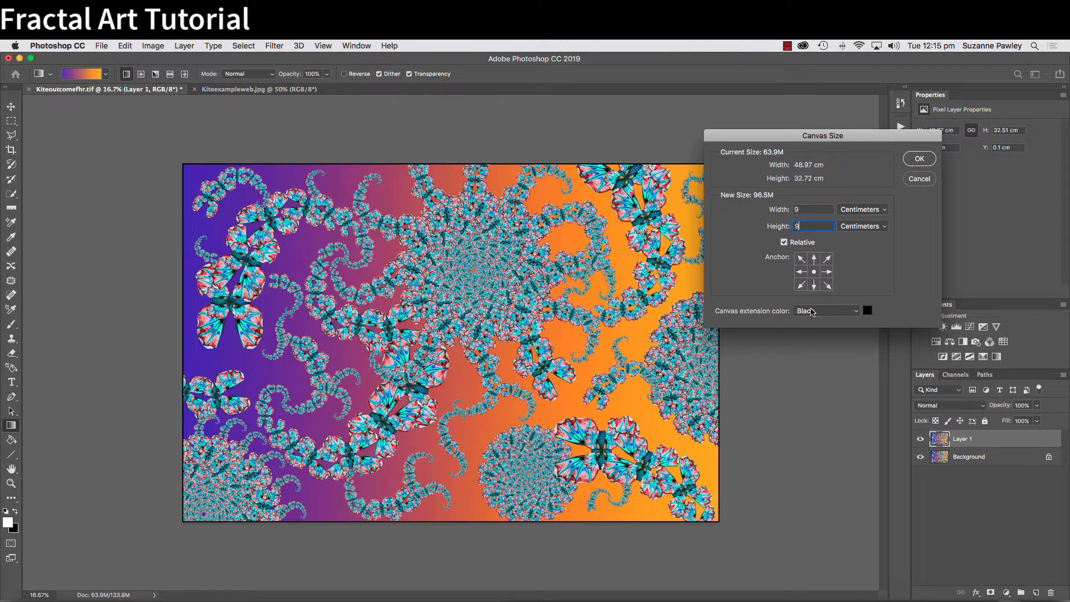
{"action": "left_click", "coordinate": [857, 312]}
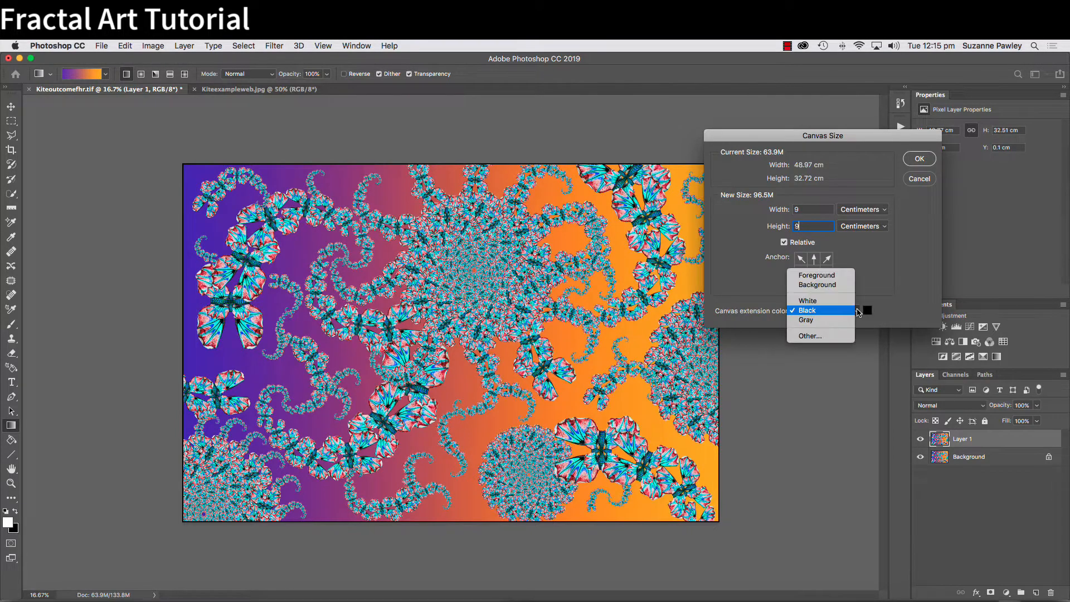
{"action": "left_click", "coordinate": [840, 302]}
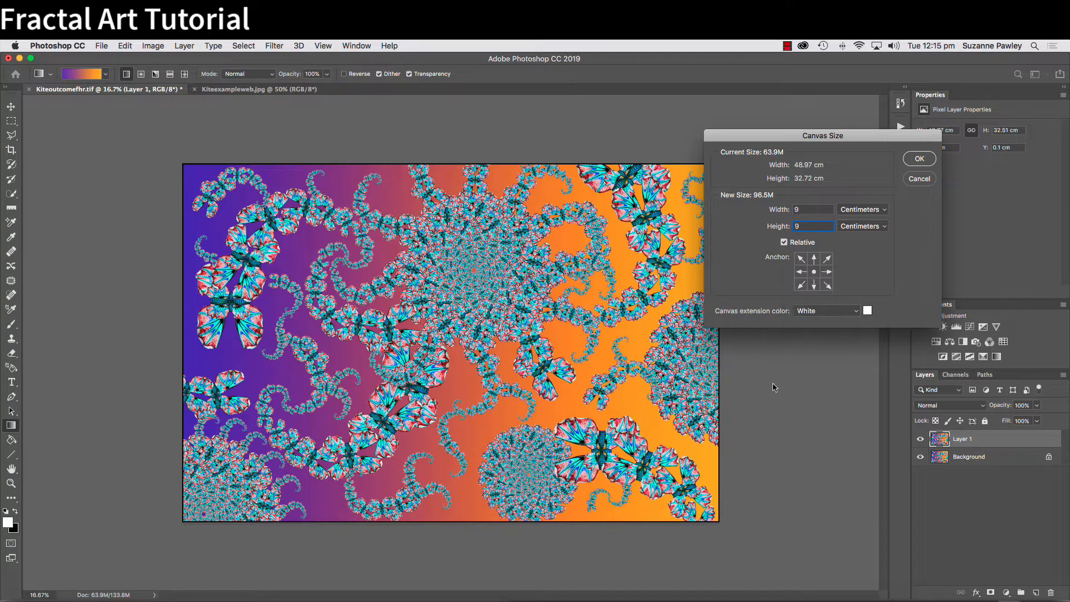
{"action": "left_click", "coordinate": [919, 160]}
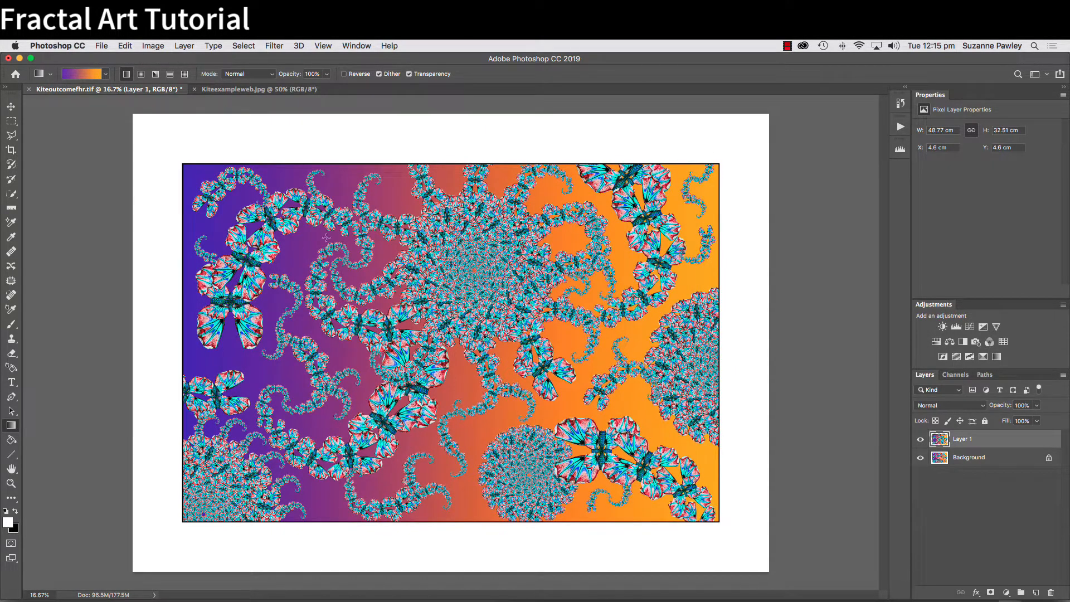
Step: Extend the white canvas by a relative 2 cm in height below the artwork only, anchoring the image at the top center
{"action": "left_click", "coordinate": [154, 46]}
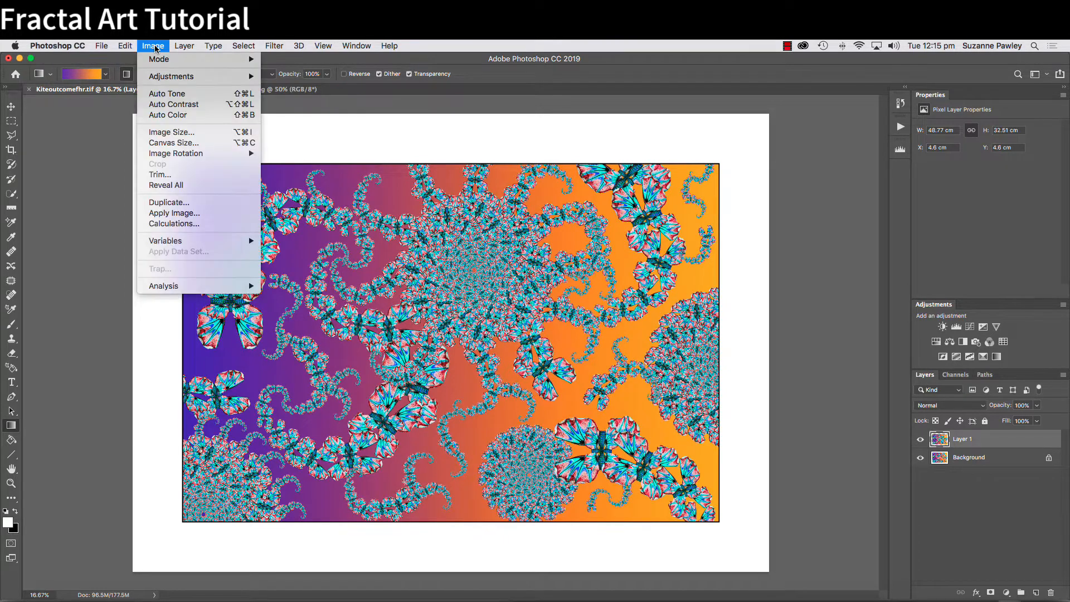
{"action": "left_click", "coordinate": [203, 145]}
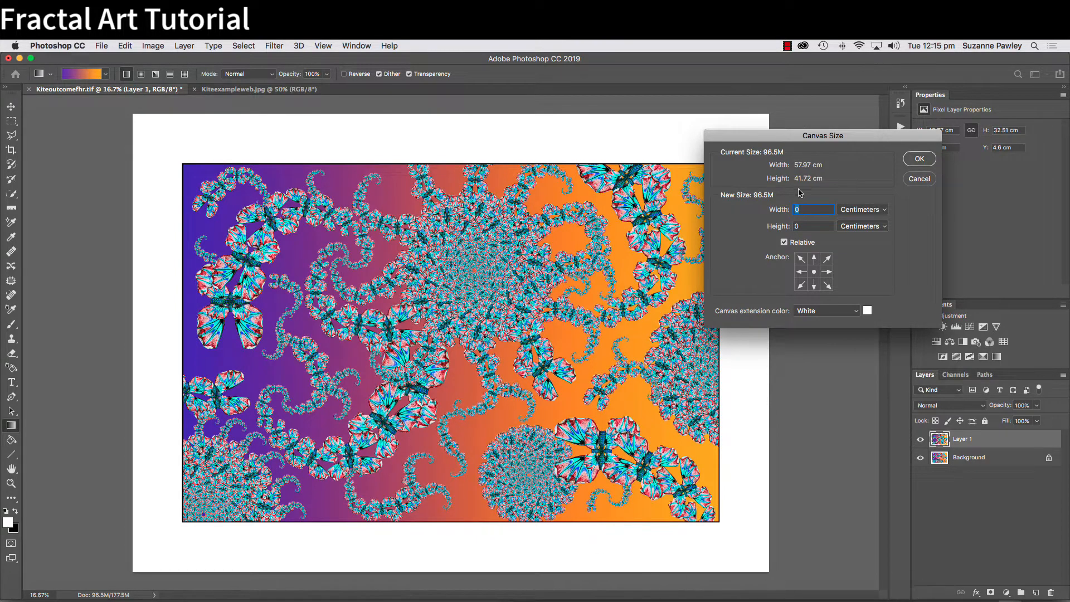
{"action": "left_click", "coordinate": [801, 226]}
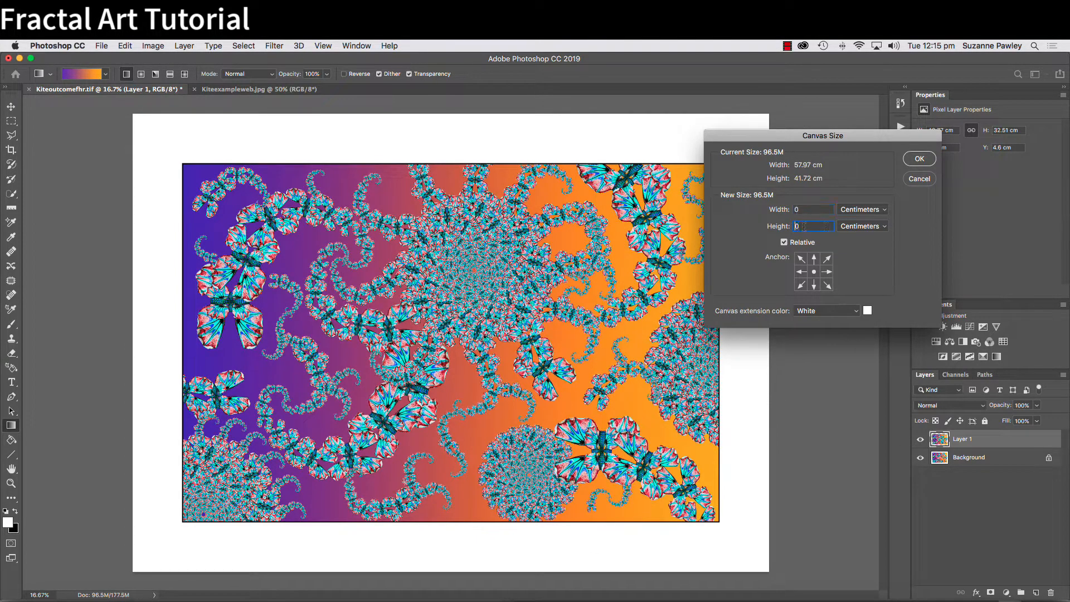
{"action": "type", "text": "2"}
{"action": "left_click", "coordinate": [814, 260]}
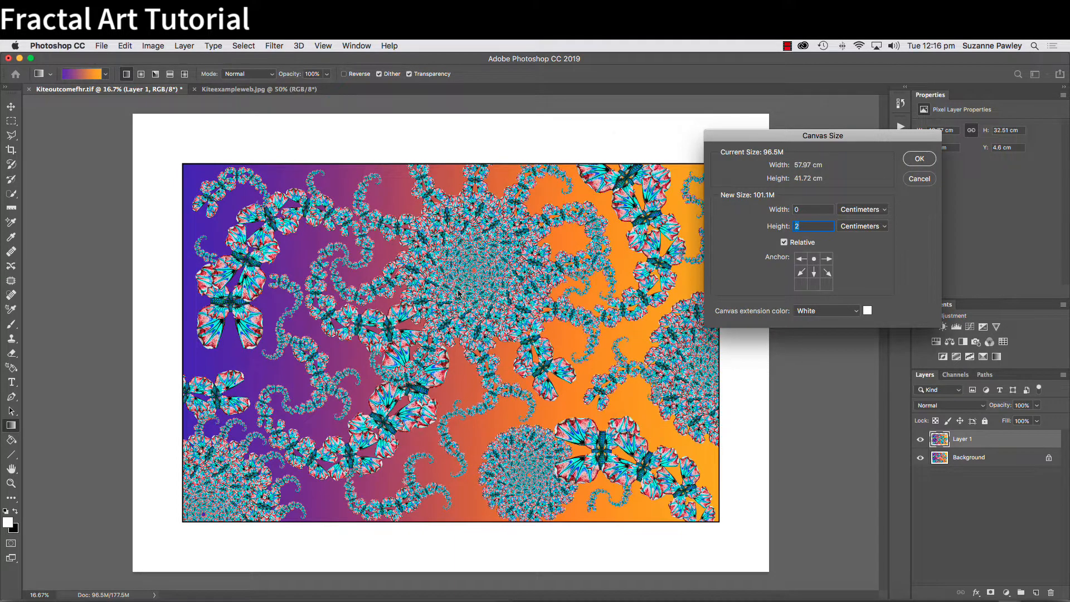
{"action": "left_click", "coordinate": [920, 160]}
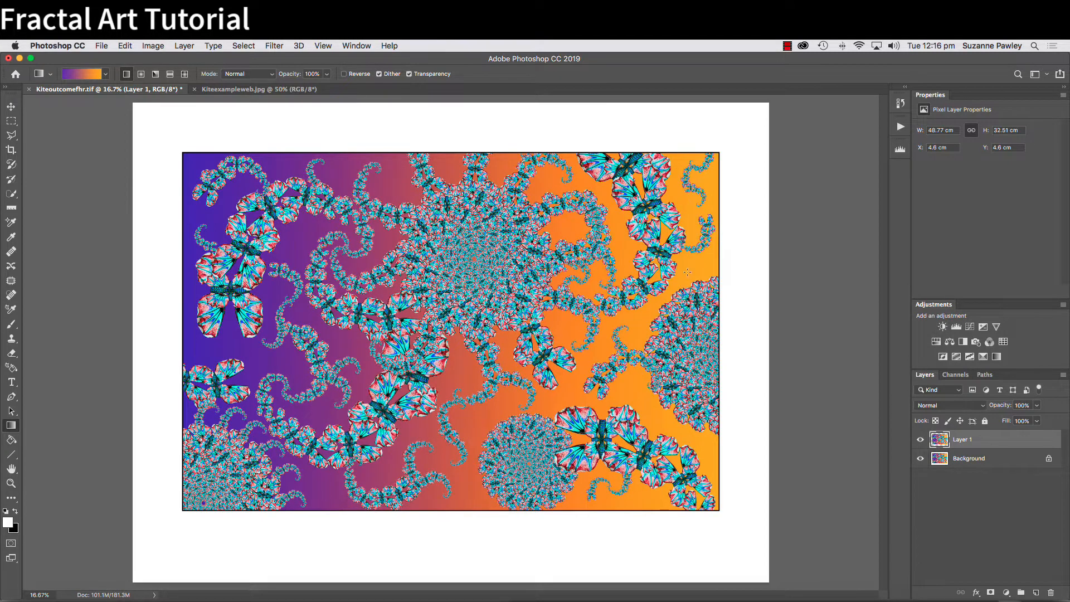
Step: Resize the image to 2037 pixels wide, keeping the proportions and bicubic (smooth gradients) resampling
{"action": "left_click", "coordinate": [154, 47]}
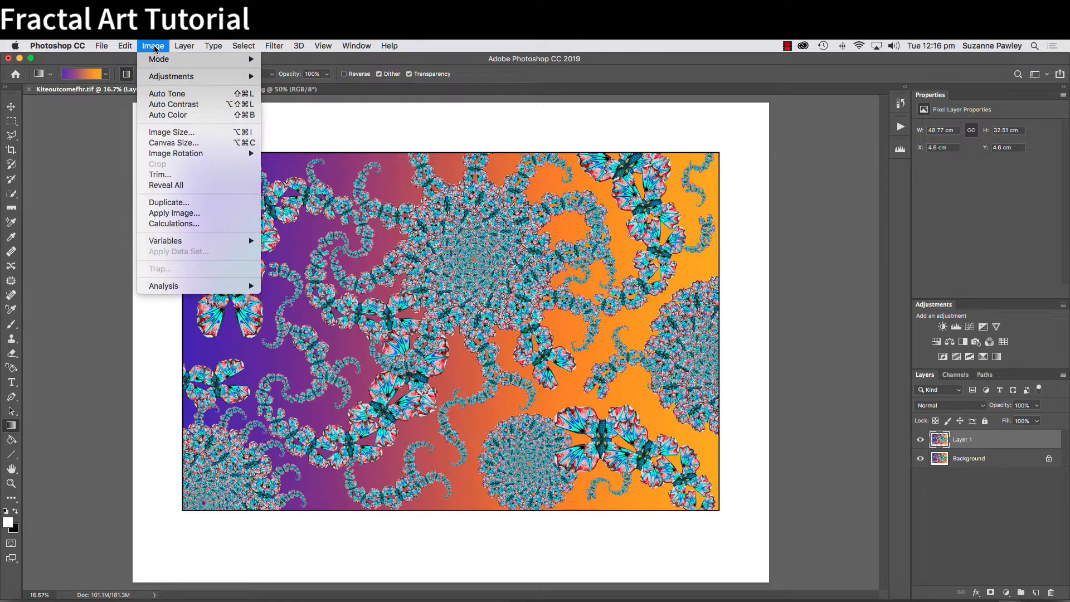
{"action": "left_click", "coordinate": [172, 132]}
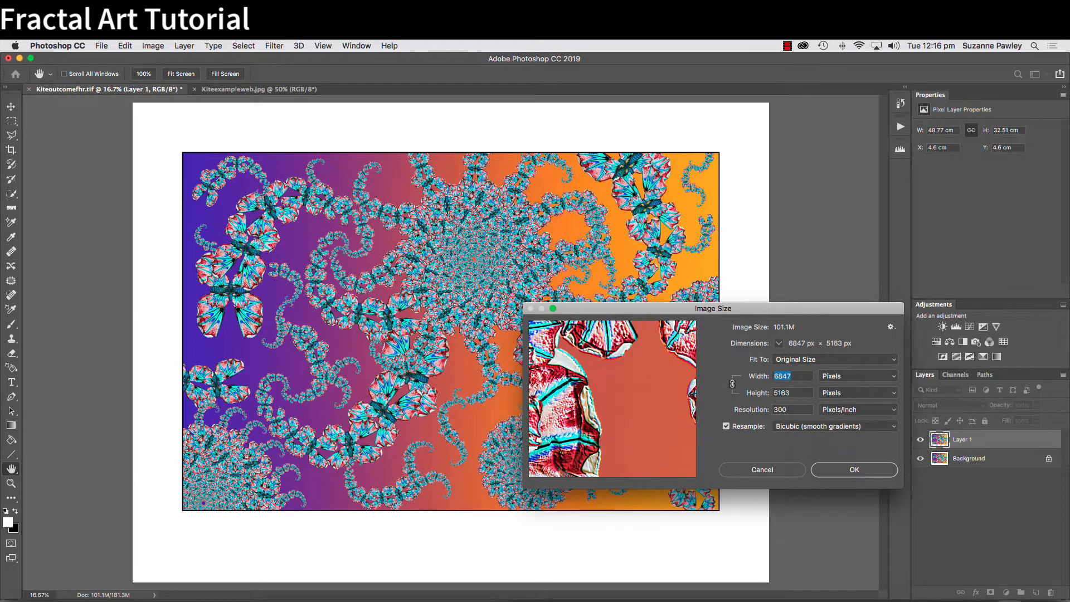
{"action": "type", "text": "2037"}
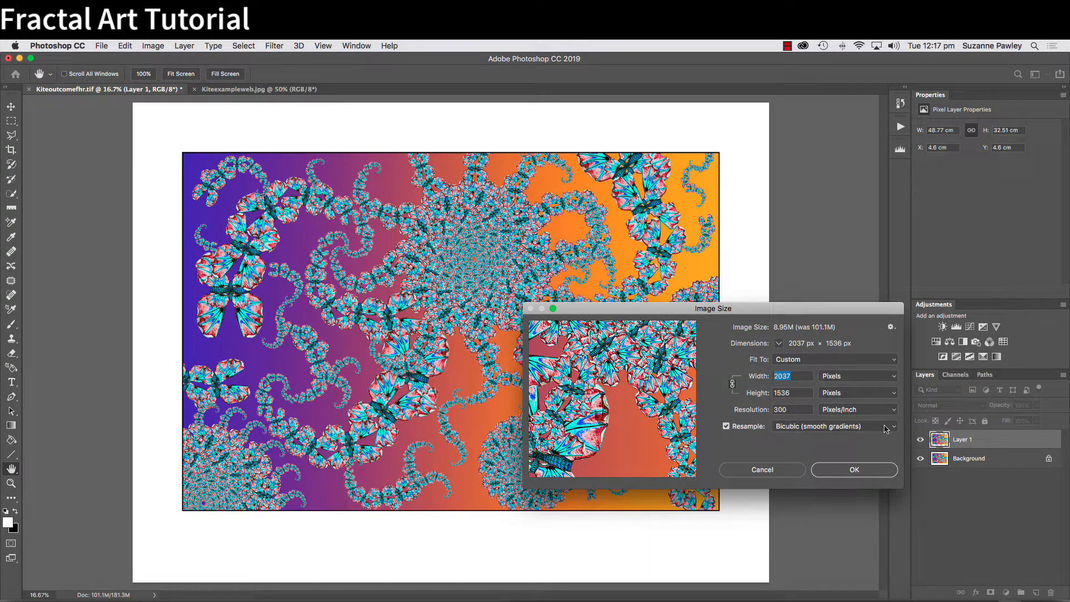
{"action": "left_click", "coordinate": [853, 471]}
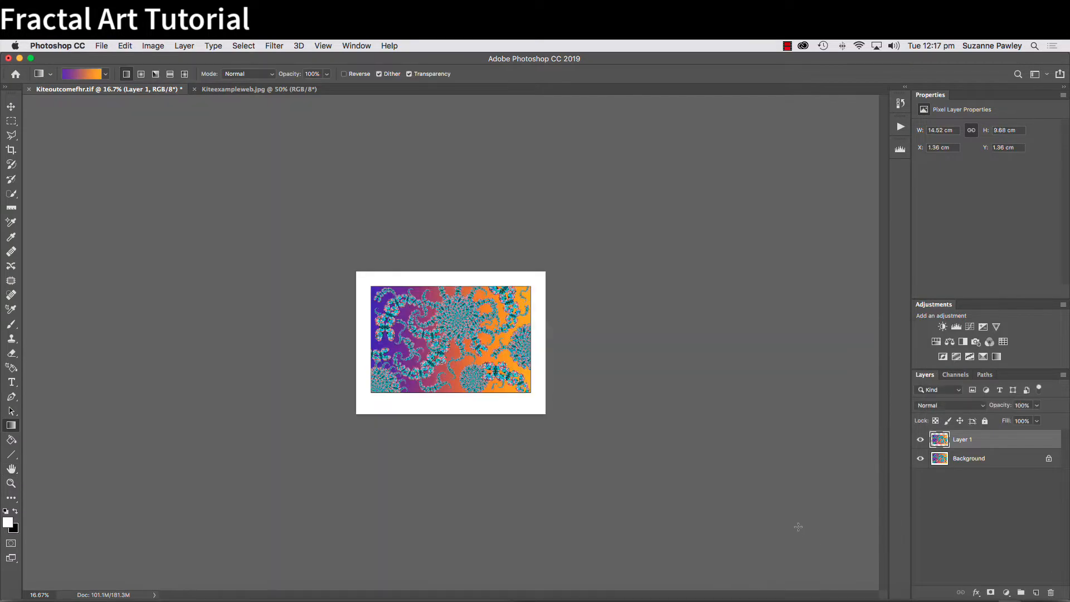
Step: Sharpen Layer 1 with Unsharp Mask at 500% amount, 0.2 pixel radius and threshold 0
{"action": "key", "text": "super+plus"}
{"action": "key", "text": "super+plus"}
{"action": "key", "text": "super+plus"}
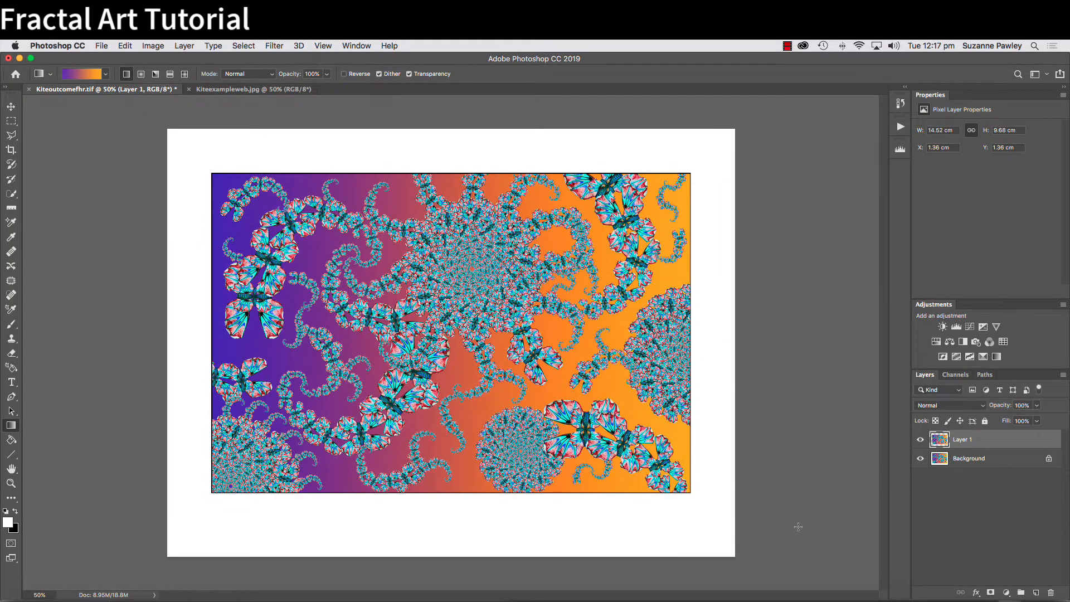
{"action": "left_click", "coordinate": [275, 46]}
{"action": "mouse_move", "coordinate": [306, 266]}
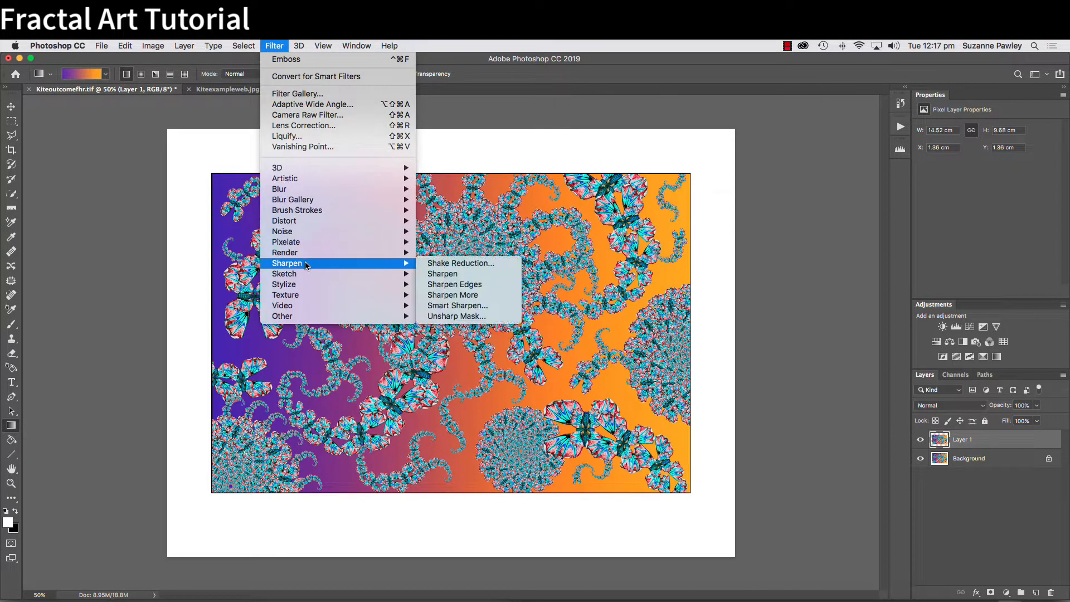
{"action": "left_click", "coordinate": [462, 317]}
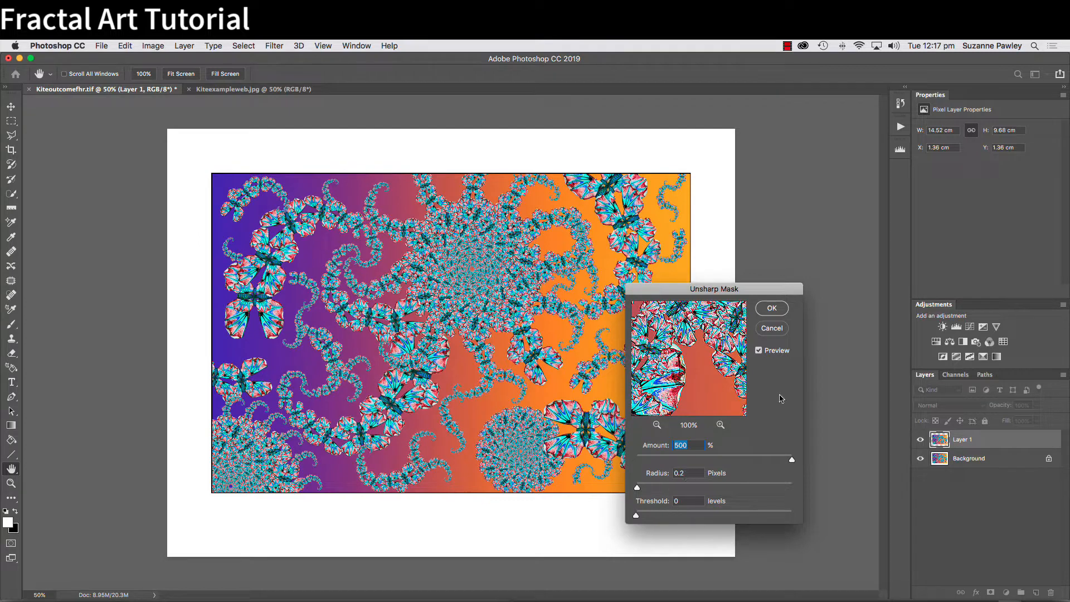
{"action": "left_click", "coordinate": [779, 310]}
{"action": "key", "text": "g"}
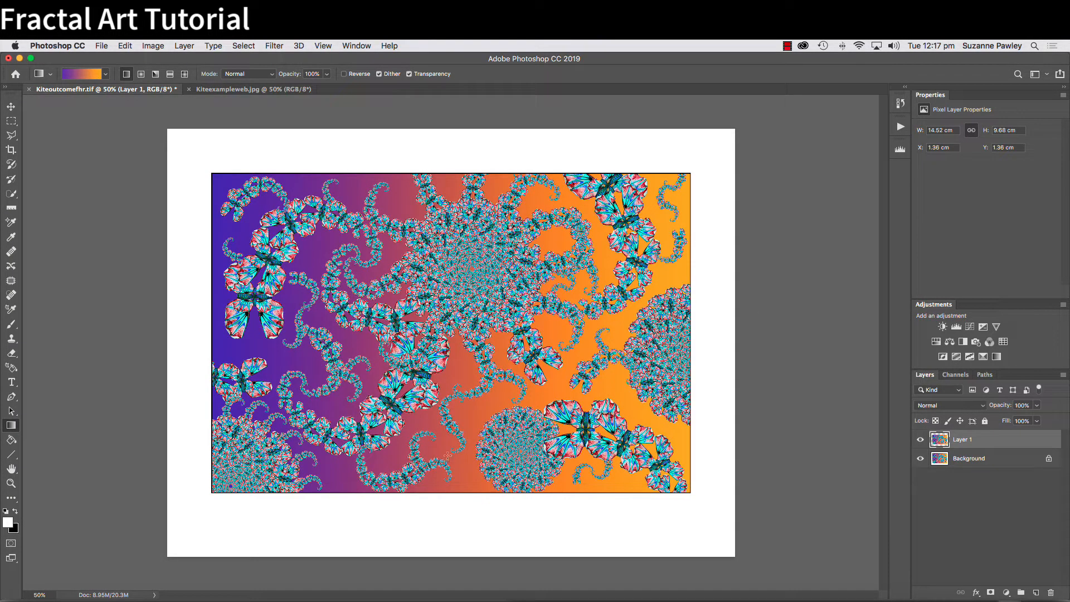
Step: Apply a black Multiply drop shadow to Layer 1 with 28% opacity, 42° angle, 39 px distance, 7% spread and 90 px size
{"action": "left_click", "coordinate": [974, 592]}
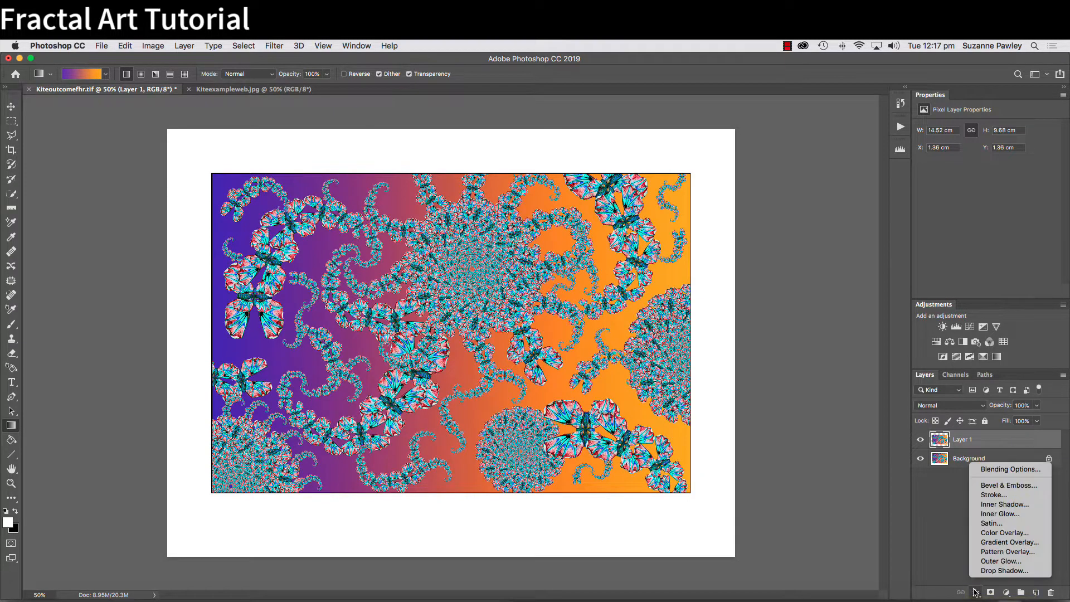
{"action": "left_click", "coordinate": [998, 570]}
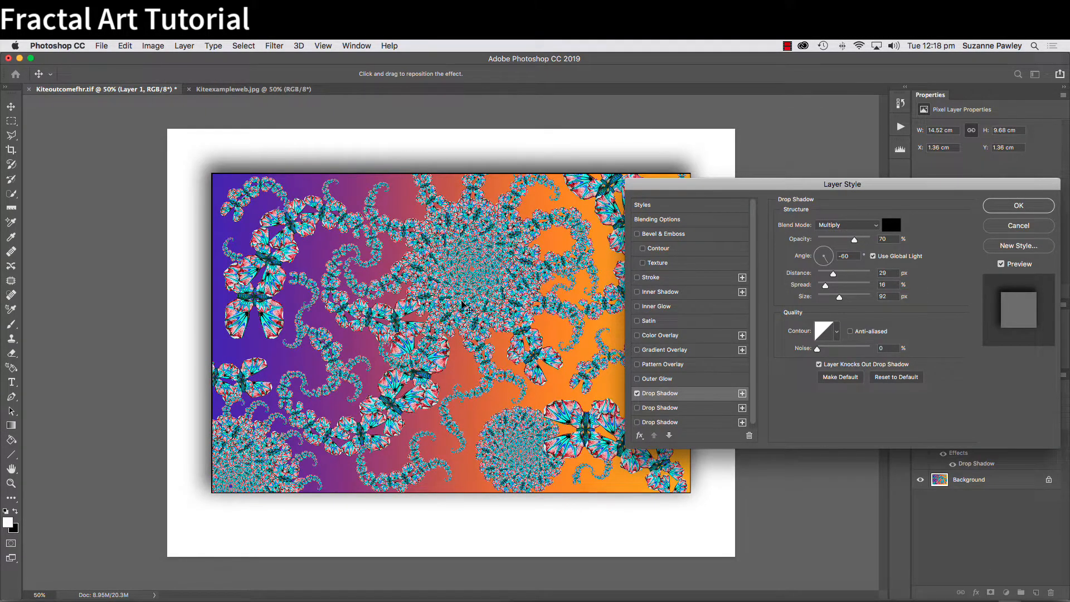
{"action": "left_click_drag", "start_coordinate": [460, 303], "coordinate": [458, 321]}
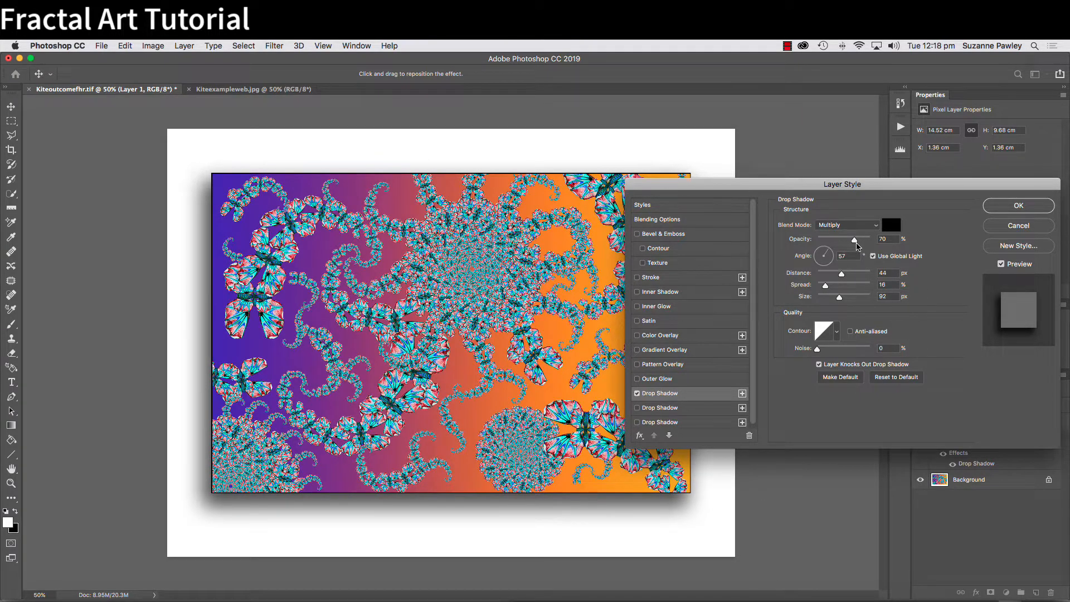
{"action": "left_click_drag", "start_coordinate": [857, 245], "coordinate": [833, 243]}
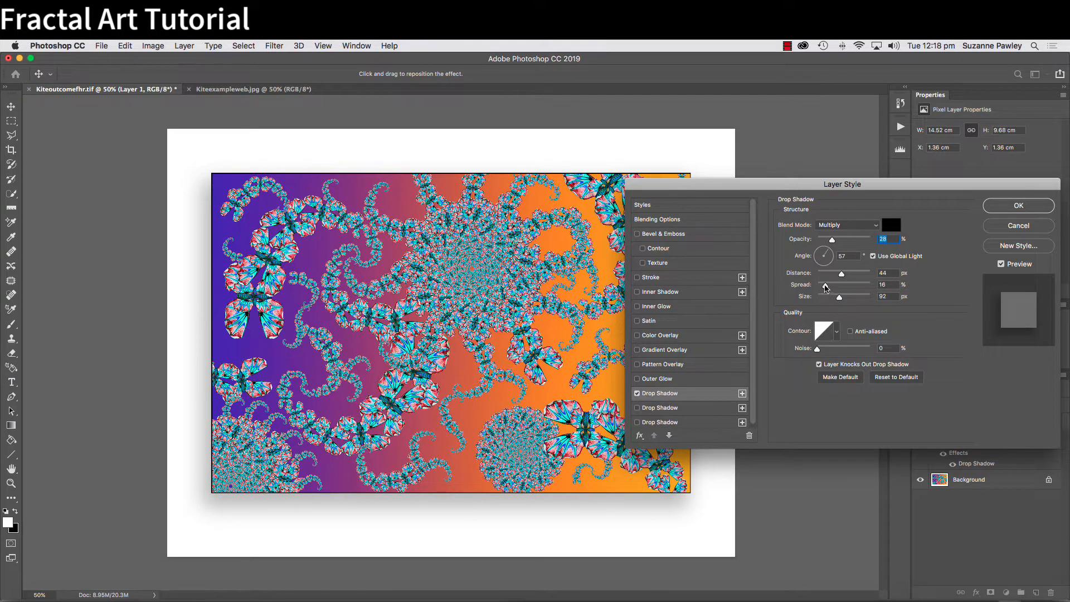
{"action": "mouse_move", "coordinate": [826, 288]}
{"action": "left_mouse_down"}
{"action": "mouse_move", "coordinate": [866, 278]}
{"action": "mouse_move", "coordinate": [829, 286]}
{"action": "mouse_move", "coordinate": [877, 286]}
{"action": "mouse_move", "coordinate": [824, 291]}
{"action": "mouse_move", "coordinate": [868, 302]}
{"action": "mouse_move", "coordinate": [826, 286]}
{"action": "mouse_move", "coordinate": [870, 287]}
{"action": "mouse_move", "coordinate": [888, 301]}
{"action": "mouse_move", "coordinate": [832, 308]}
{"action": "mouse_move", "coordinate": [861, 286]}
{"action": "mouse_move", "coordinate": [824, 302]}
{"action": "mouse_move", "coordinate": [843, 300]}
{"action": "left_mouse_up"}
{"action": "left_click_drag", "start_coordinate": [841, 274], "coordinate": [830, 299]}
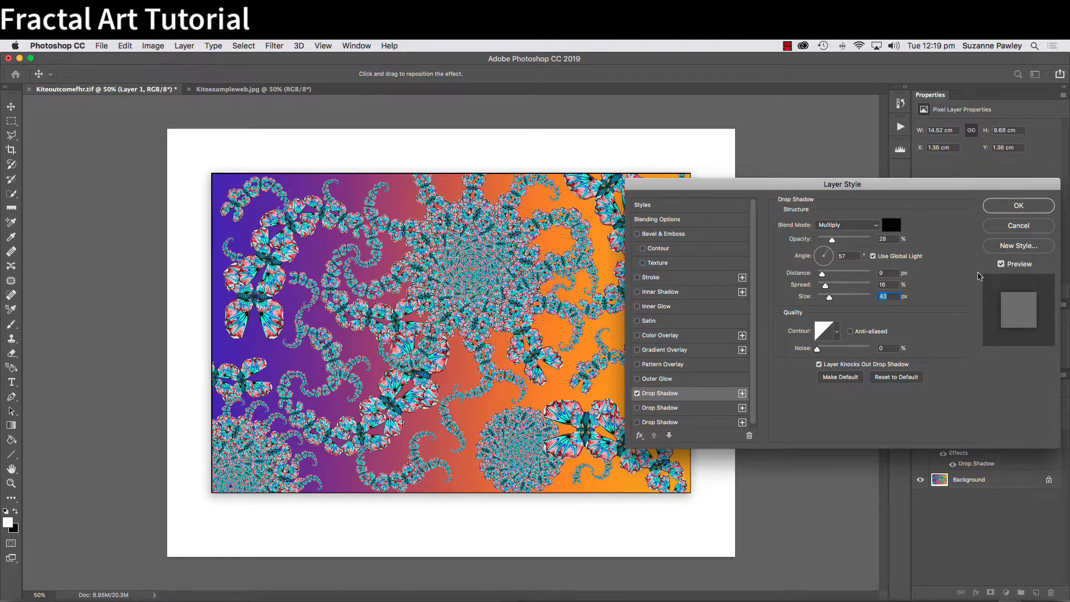
{"action": "left_click_drag", "start_coordinate": [822, 277], "coordinate": [832, 275]}
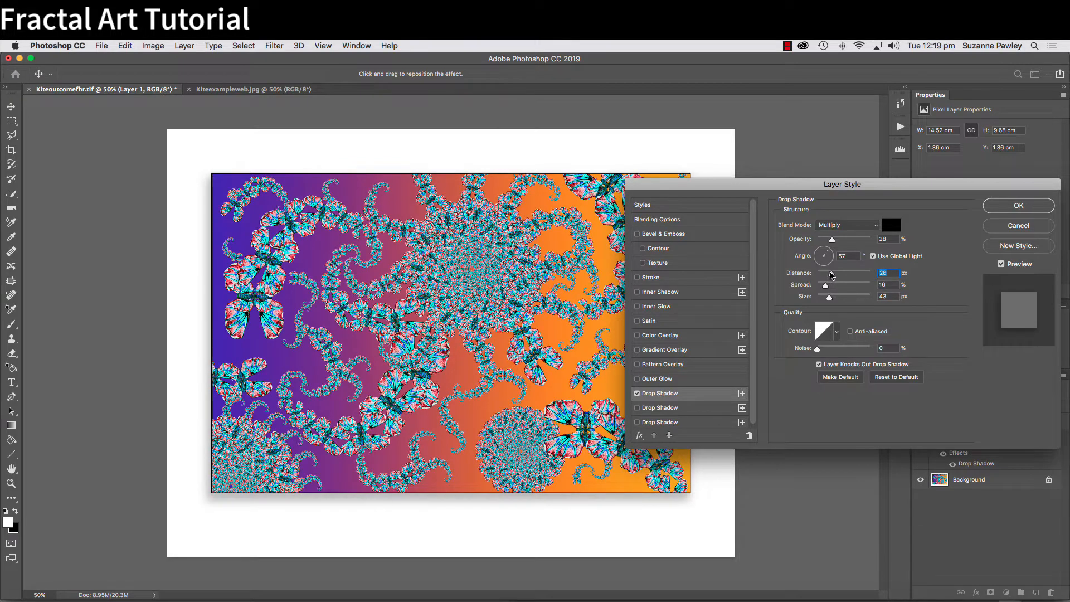
{"action": "left_click_drag", "start_coordinate": [497, 279], "coordinate": [491, 284]}
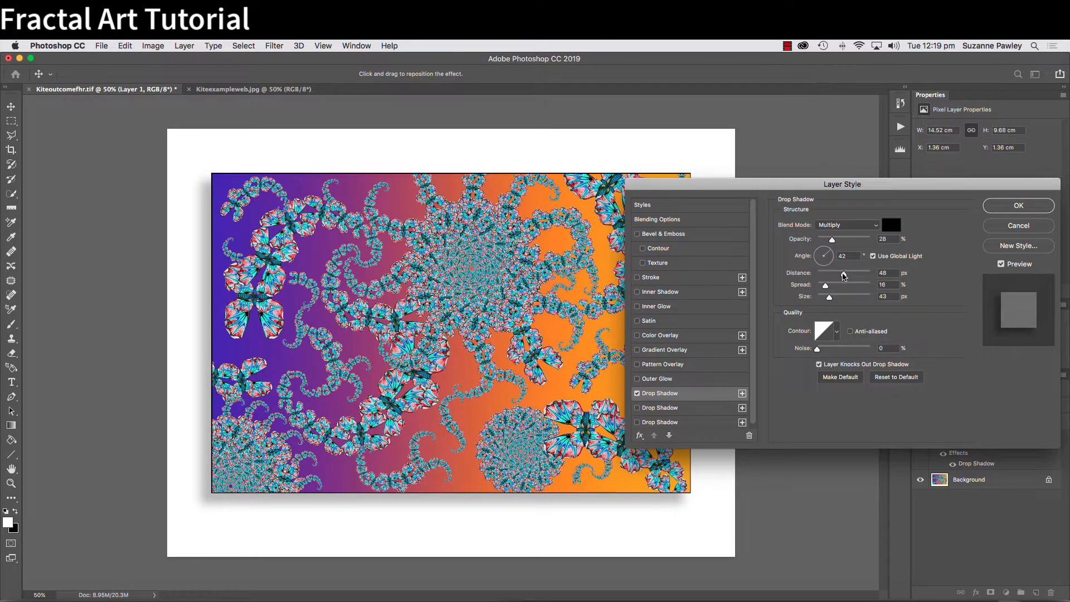
{"action": "left_click_drag", "start_coordinate": [845, 276], "coordinate": [822, 287]}
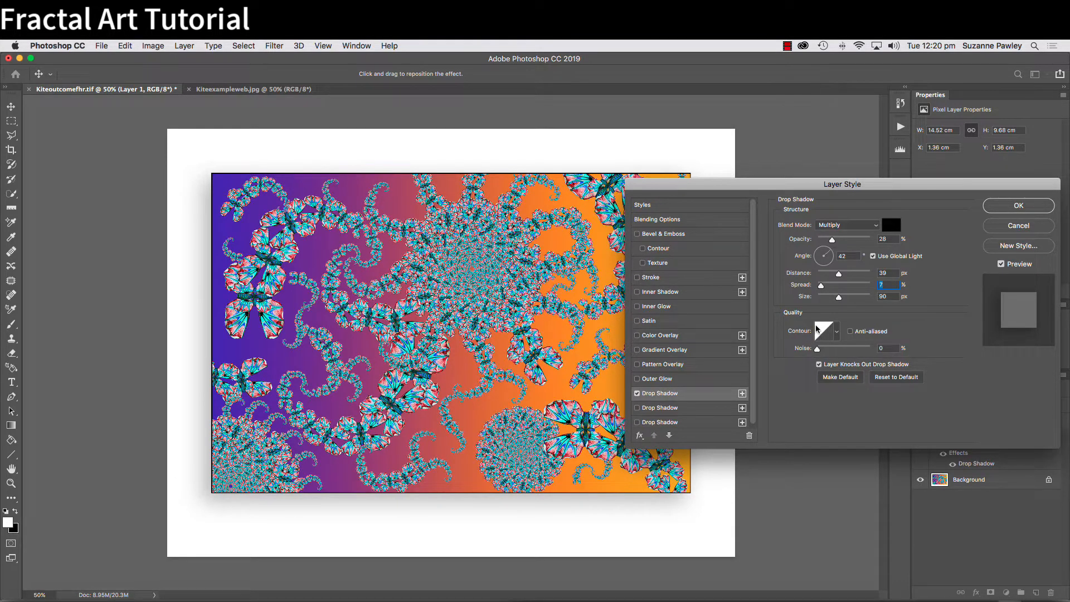
{"action": "left_click", "coordinate": [837, 333]}
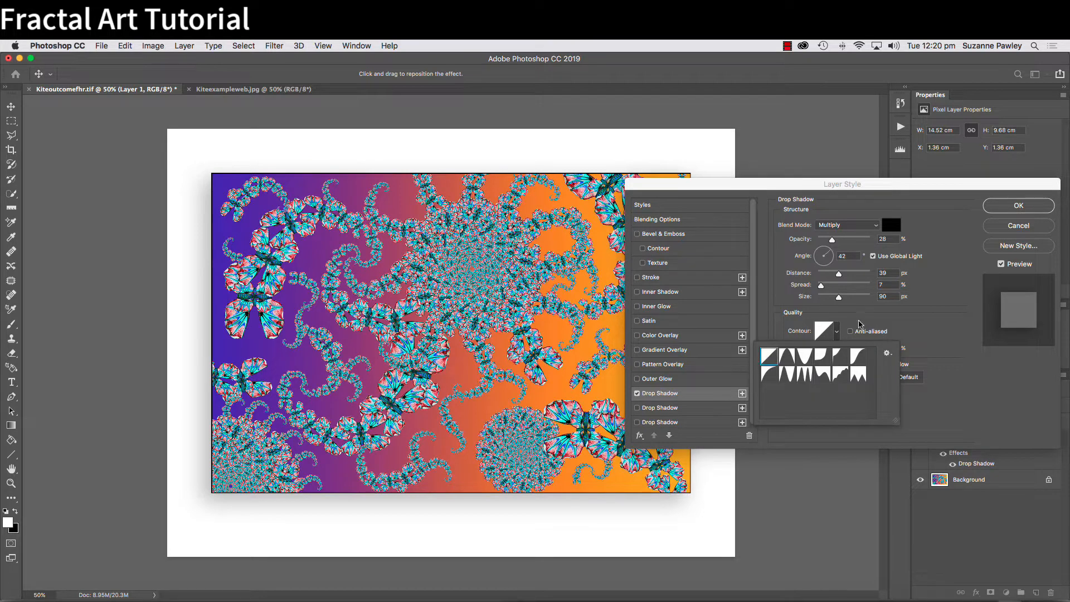
{"action": "left_click", "coordinate": [861, 328]}
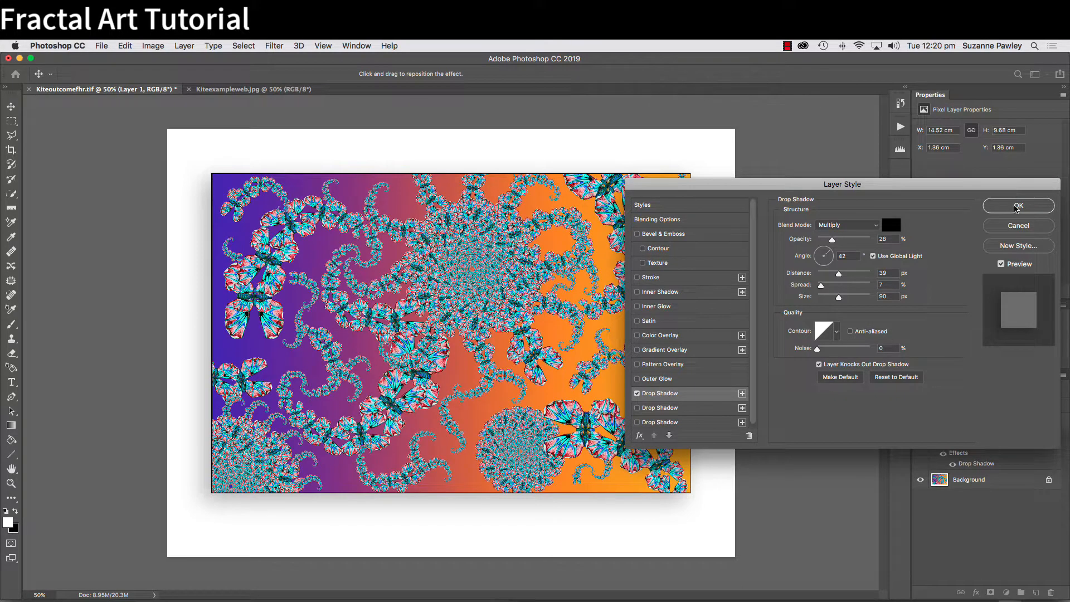
{"action": "left_click", "coordinate": [1017, 206]}
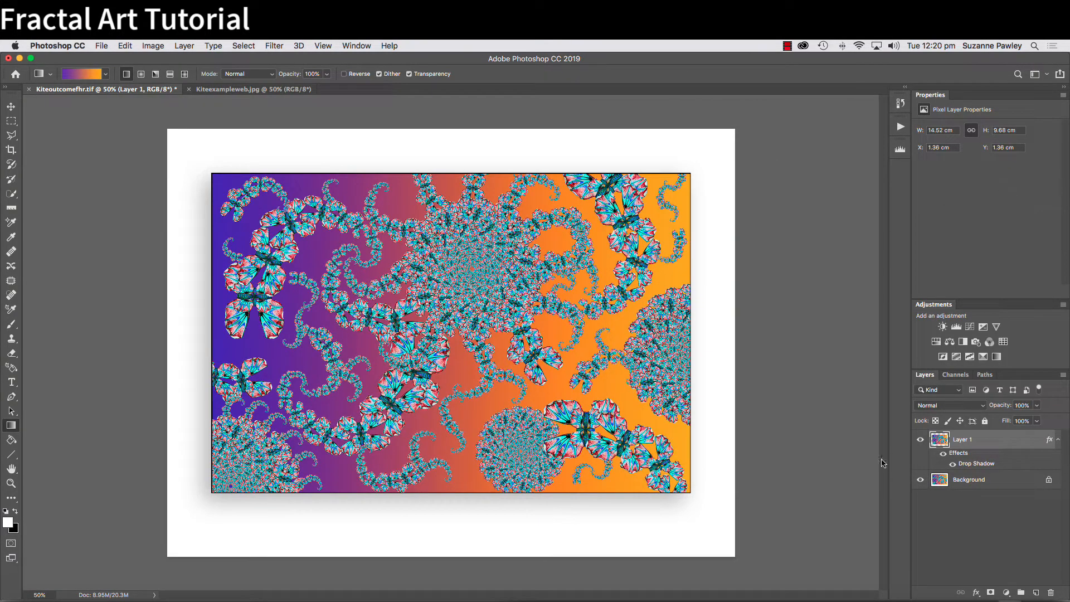
Step: Compare the framed artwork with and without the sharpened, drop-shadowed Layer 1
{"action": "left_click", "coordinate": [921, 440]}
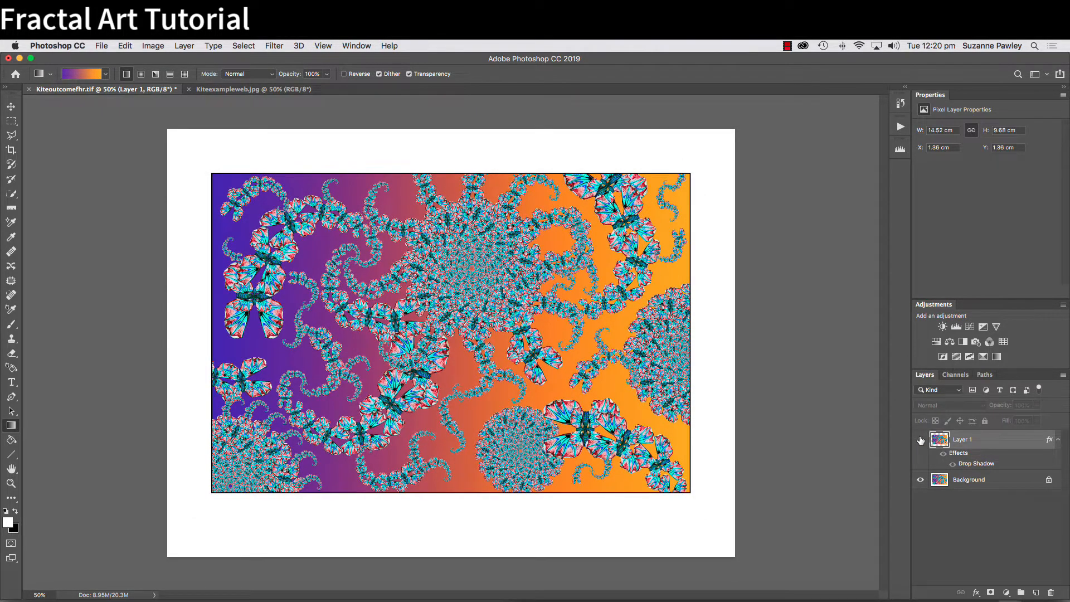
{"action": "left_click", "coordinate": [921, 441]}
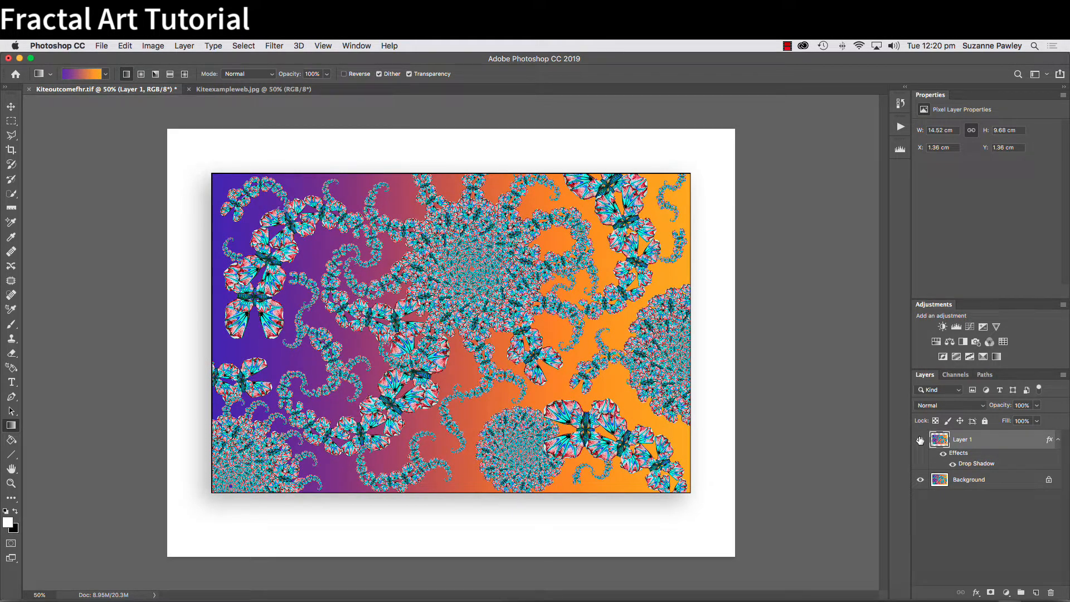
{"action": "left_click", "coordinate": [921, 440]}
{"action": "left_click", "coordinate": [921, 441]}
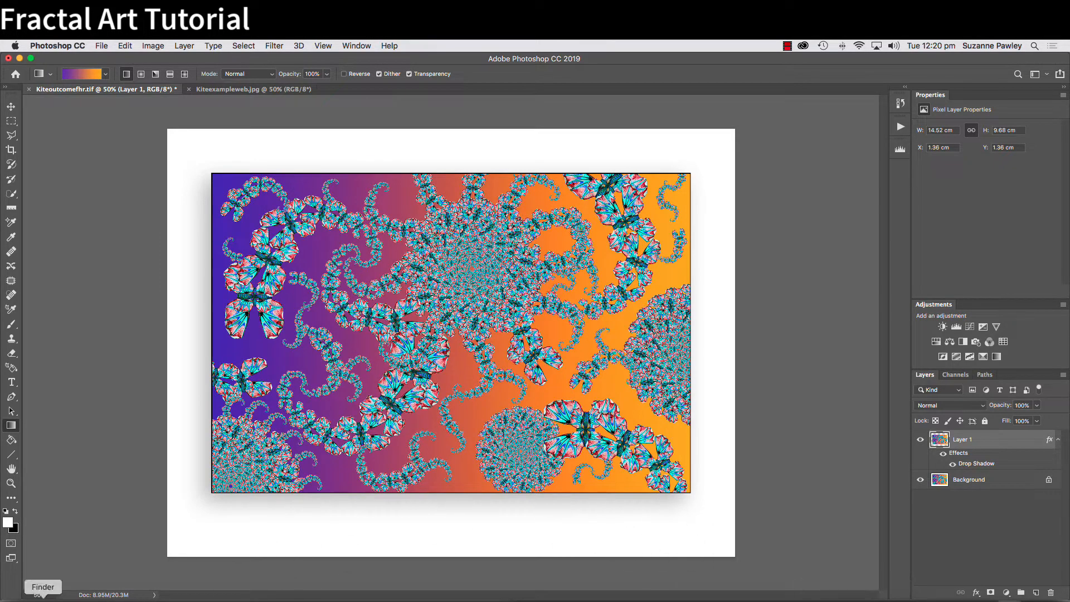
Step: Place the black signature PNG, scaled to about 11.8%, in the white border just beneath the artwork's lower-right corner
{"action": "left_click", "coordinate": [43, 599]}
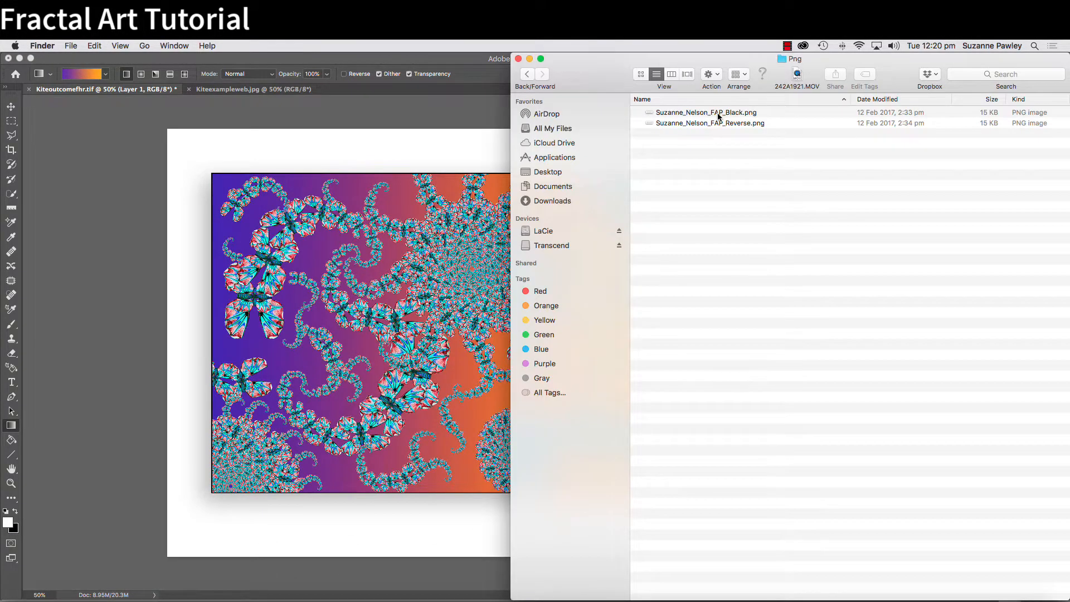
{"action": "mouse_move", "coordinate": [719, 114]}
{"action": "left_mouse_down"}
{"action": "mouse_move", "coordinate": [577, 130]}
{"action": "mouse_move", "coordinate": [437, 362]}
{"action": "mouse_move", "coordinate": [424, 502]}
{"action": "mouse_move", "coordinate": [439, 516]}
{"action": "left_mouse_up"}
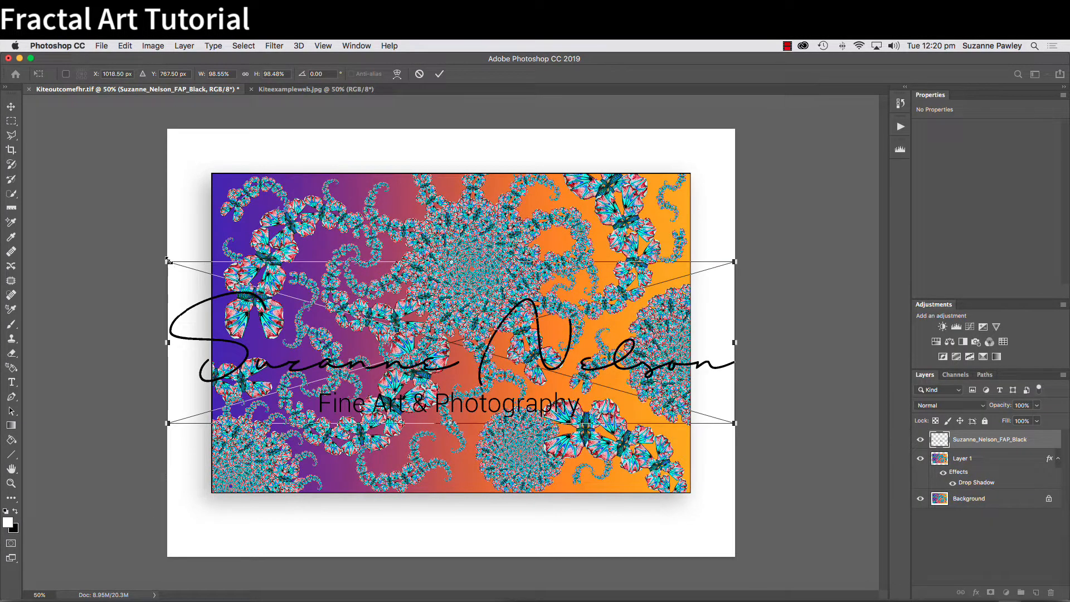
{"action": "mouse_move", "coordinate": [168, 261]}
{"action": "left_mouse_down"}
{"action": "mouse_move", "coordinate": [341, 311]}
{"action": "mouse_move", "coordinate": [419, 317]}
{"action": "mouse_move", "coordinate": [622, 511]}
{"action": "mouse_move", "coordinate": [656, 504]}
{"action": "left_mouse_up"}
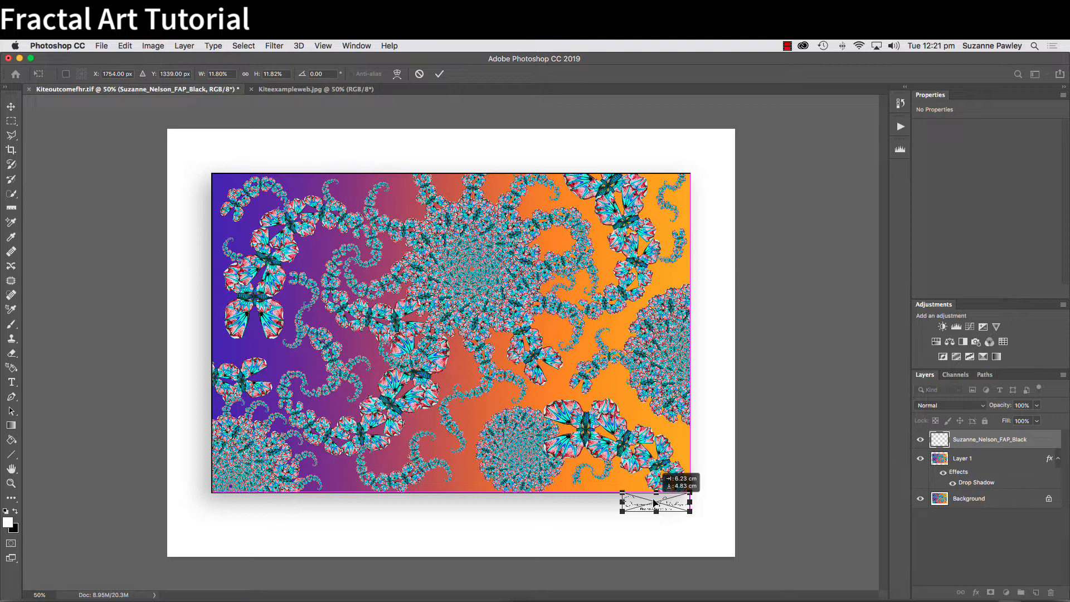
{"action": "left_click_drag", "start_coordinate": [653, 500], "coordinate": [660, 502]}
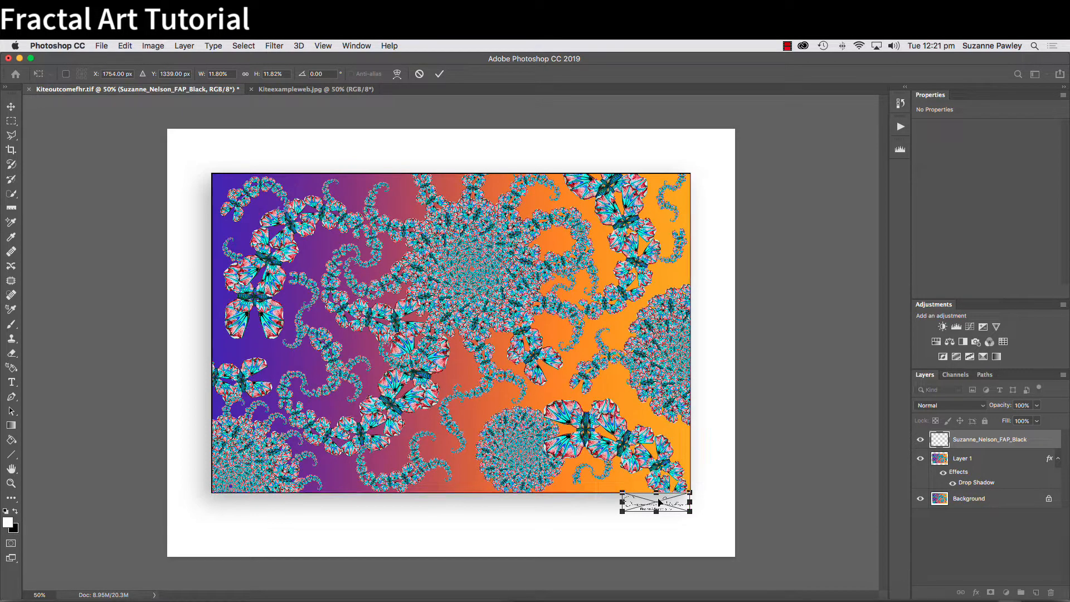
{"action": "key", "text": "Return"}
{"action": "key", "text": "g"}
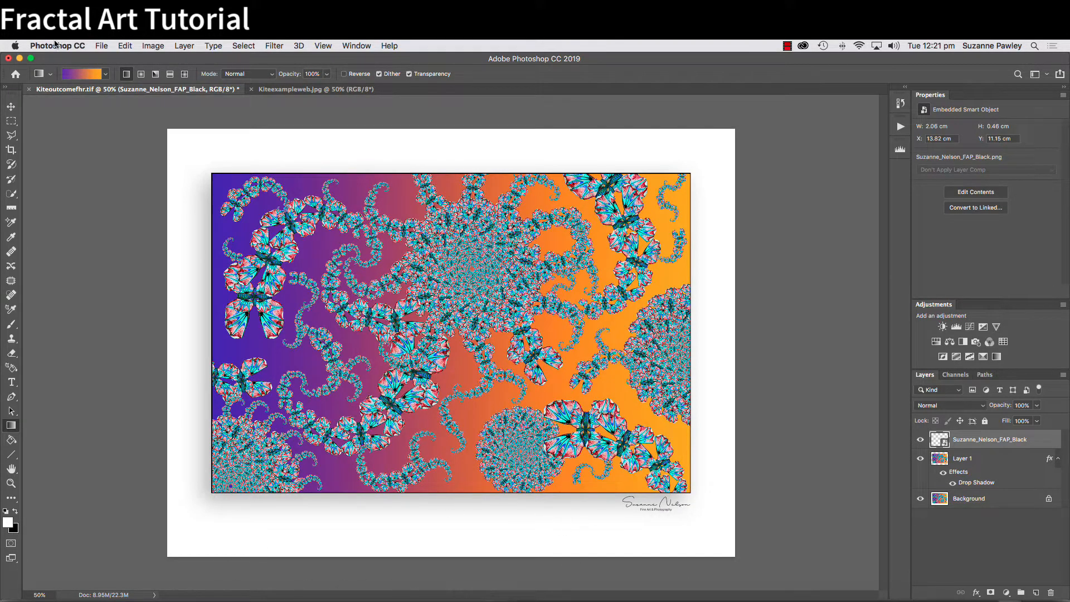
Step: Convert the document to the sRGB IEC61966-2.1 profile with relative colorimetric intent and black point compensation, flattening the image
{"action": "left_click", "coordinate": [125, 46]}
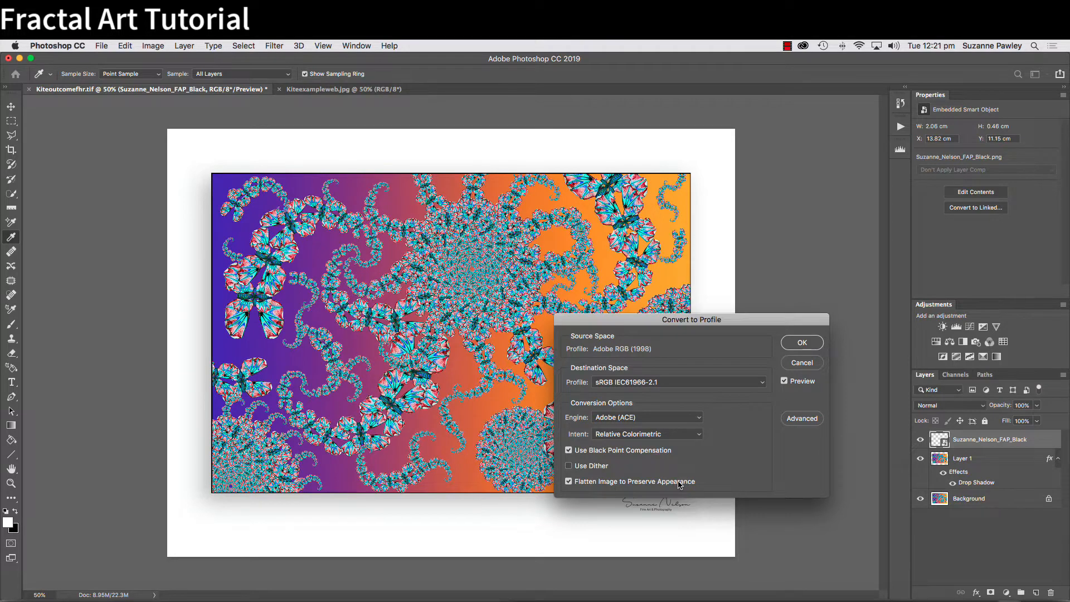
{"action": "left_click", "coordinate": [801, 343]}
{"action": "key", "text": "g"}
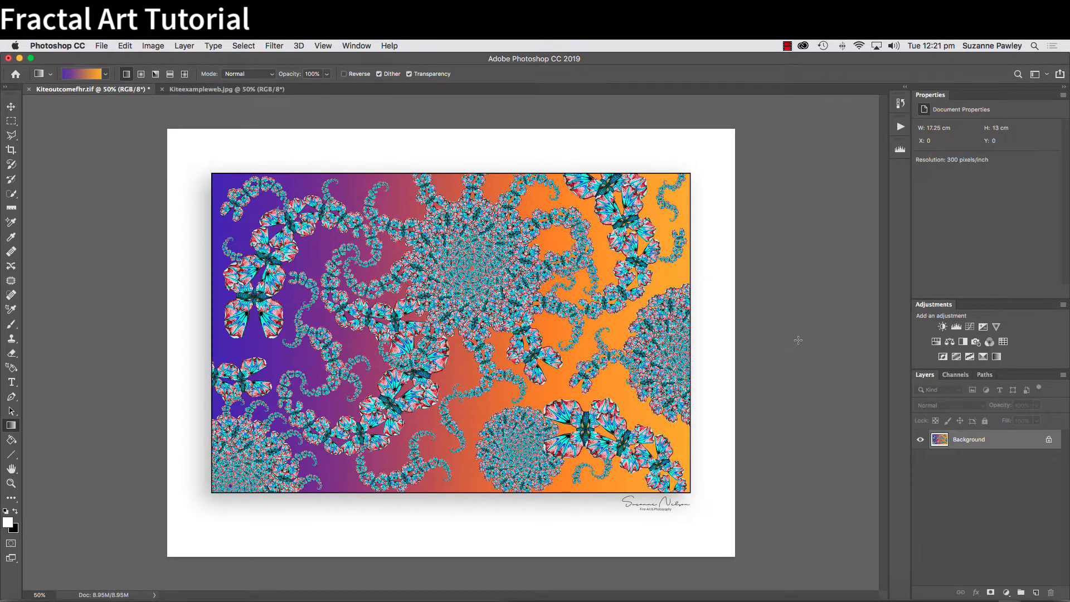
Step: Save the image as the JPEG Kiteoutcomeweb.jpg in Video Image Files, with the sRGB profile embedded, quality 12 and Baseline ("Standard") format
{"action": "left_click", "coordinate": [100, 47]}
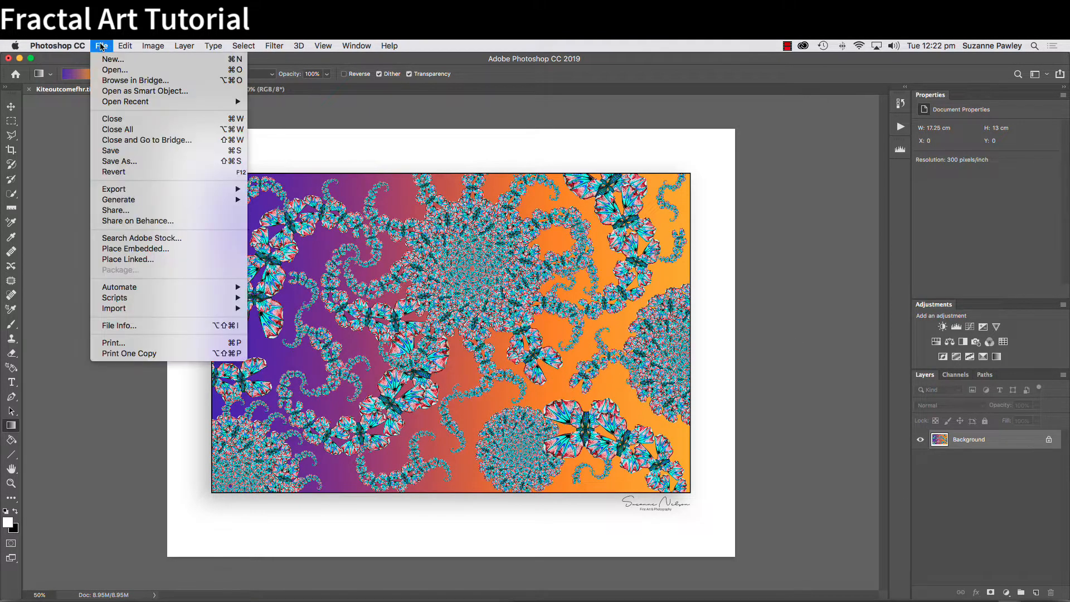
{"action": "left_click", "coordinate": [120, 161]}
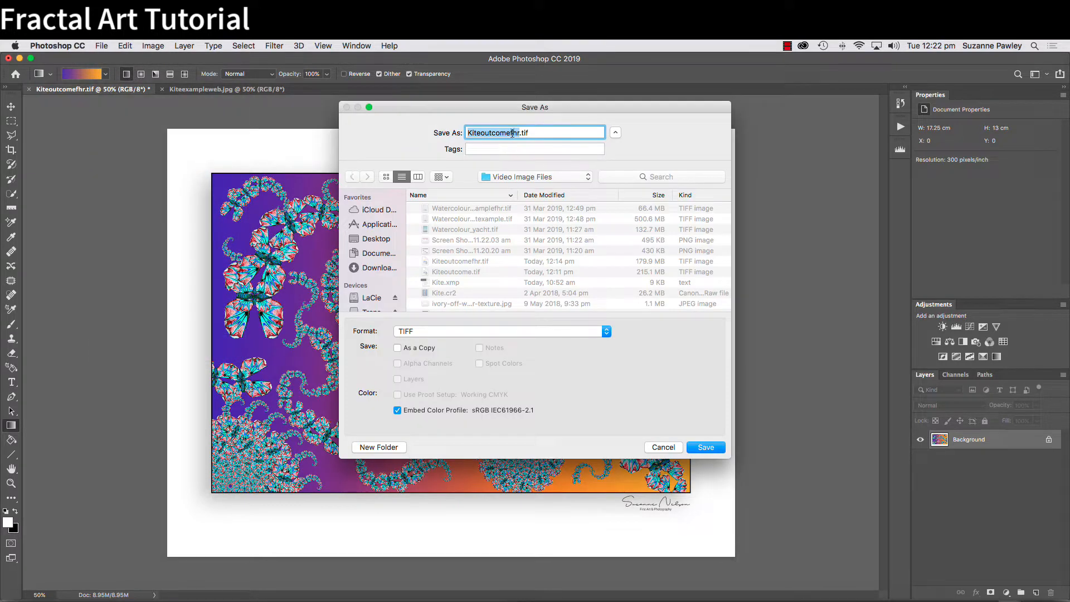
{"action": "left_click", "coordinate": [512, 133]}
{"action": "left_click_drag", "start_coordinate": [513, 132], "coordinate": [519, 132]}
{"action": "type", "text": "web"}
{"action": "left_click", "coordinate": [608, 333]}
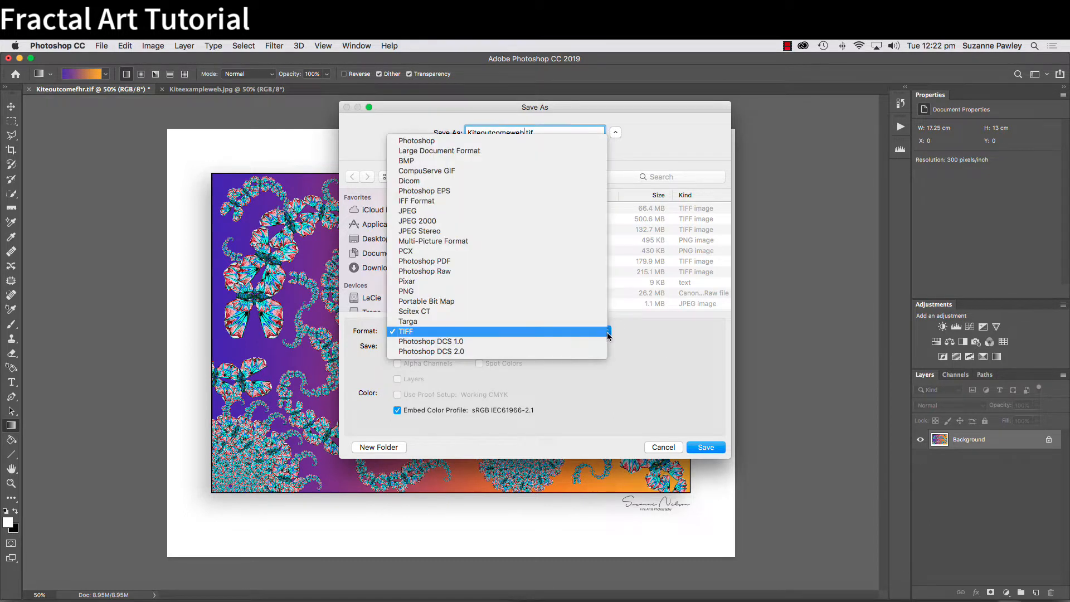
{"action": "left_click", "coordinate": [563, 212]}
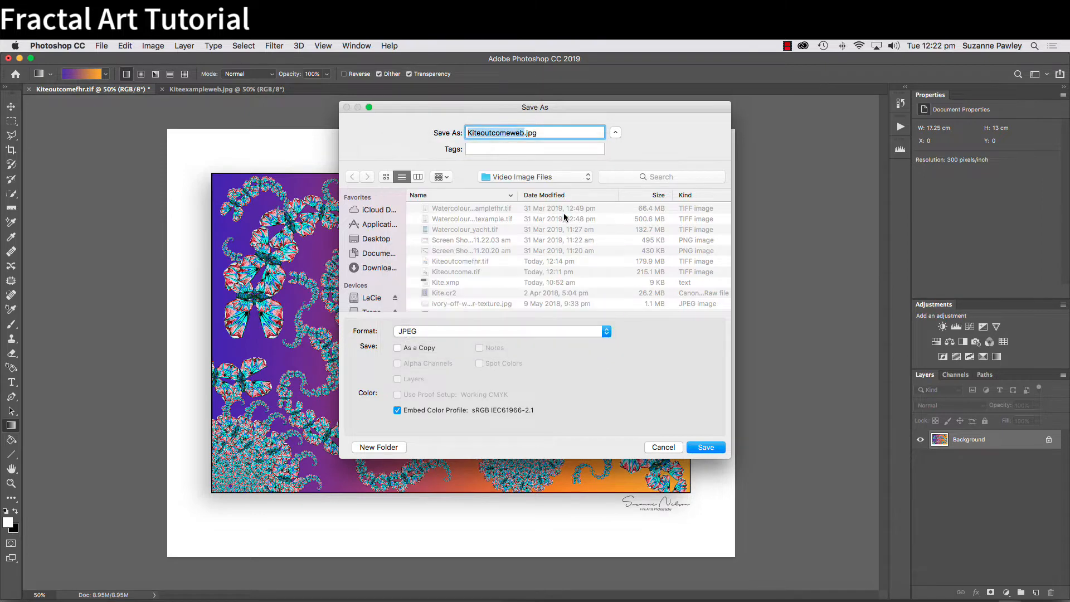
{"action": "left_click", "coordinate": [708, 448]}
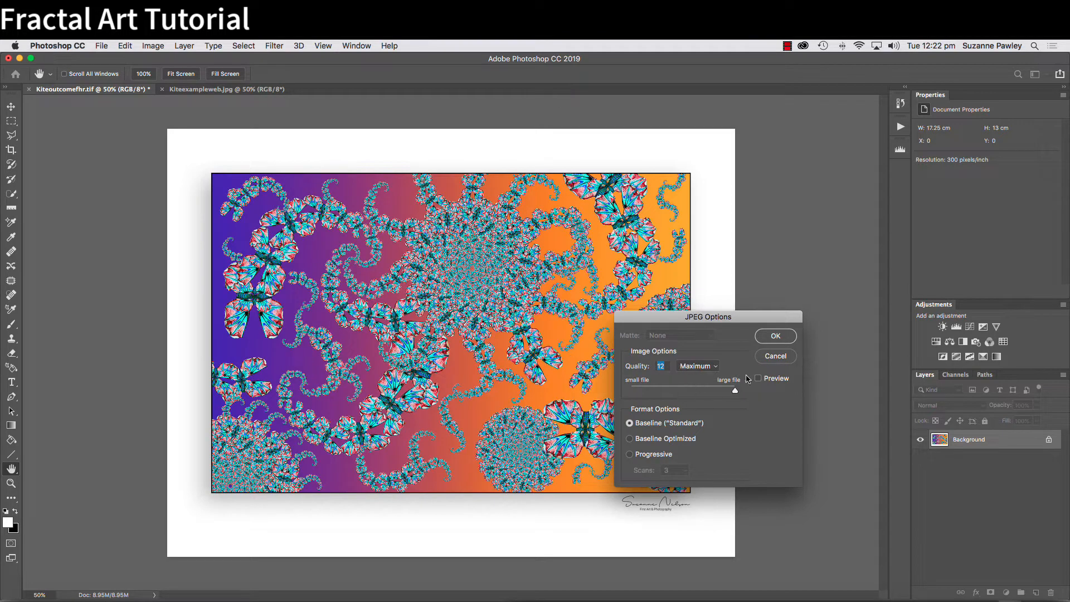
{"action": "left_click", "coordinate": [776, 336]}
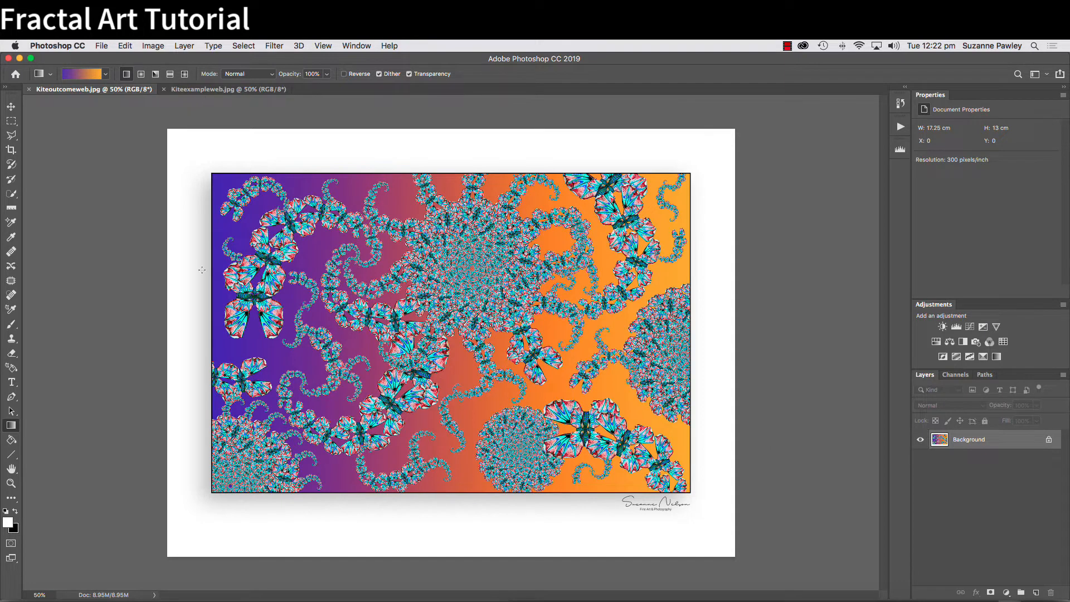
Step: Compare the finished Kiteoutcomeweb.jpg with the example artwork Kiteexampleweb.jpg
{"action": "left_click", "coordinate": [193, 91]}
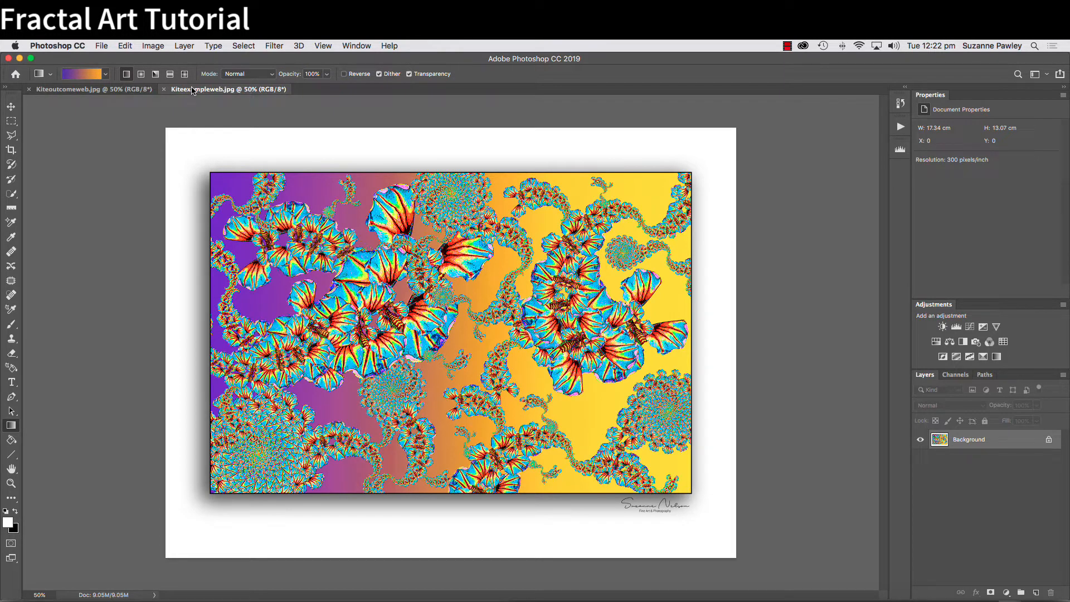
{"action": "left_click", "coordinate": [80, 92]}
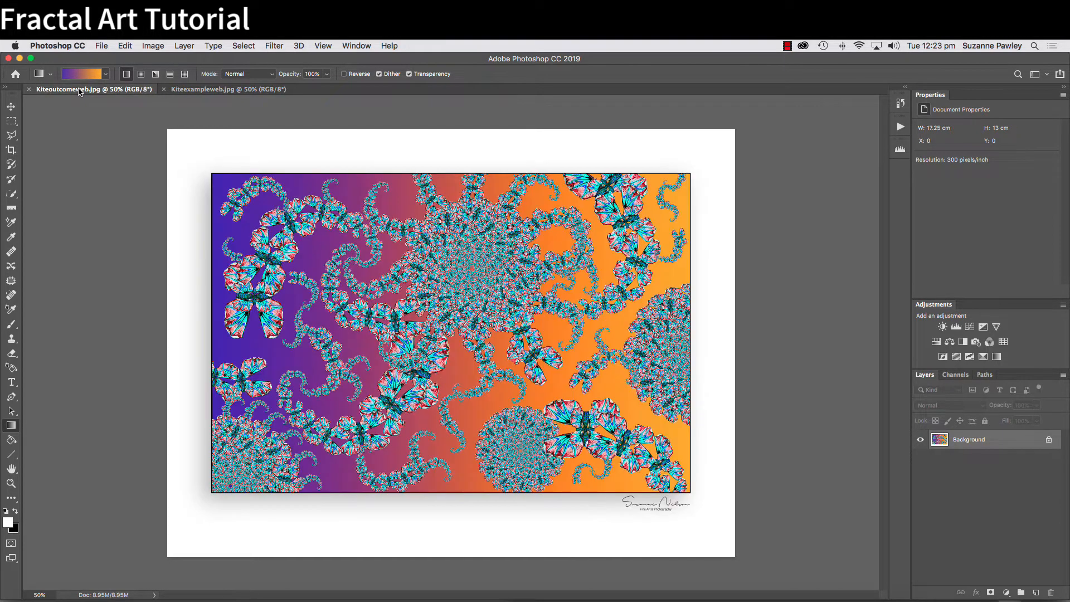
{"action": "left_click", "coordinate": [201, 92]}
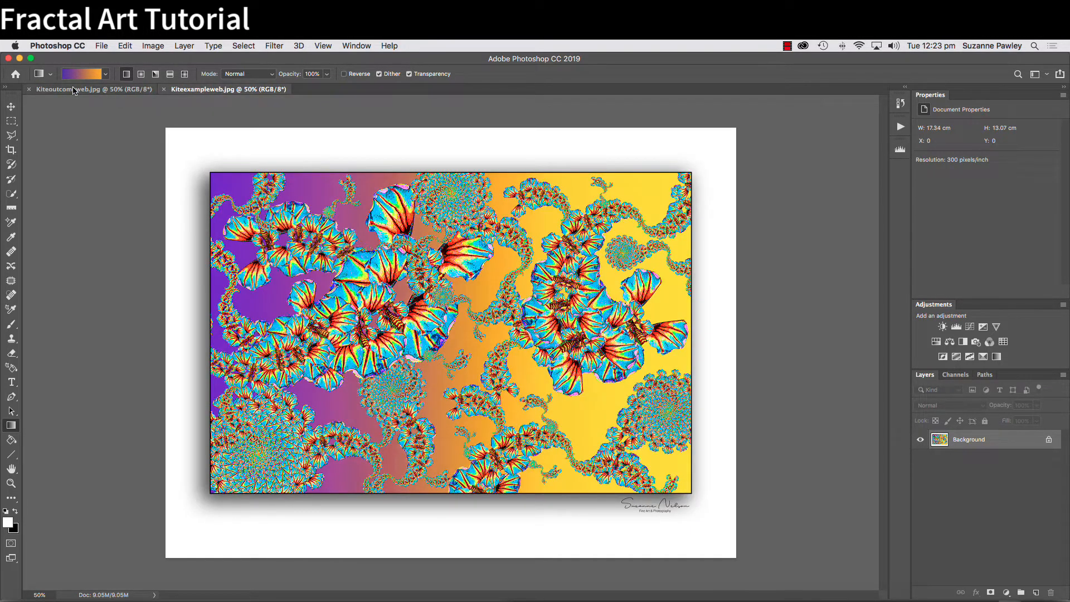
{"action": "left_click", "coordinate": [92, 91]}
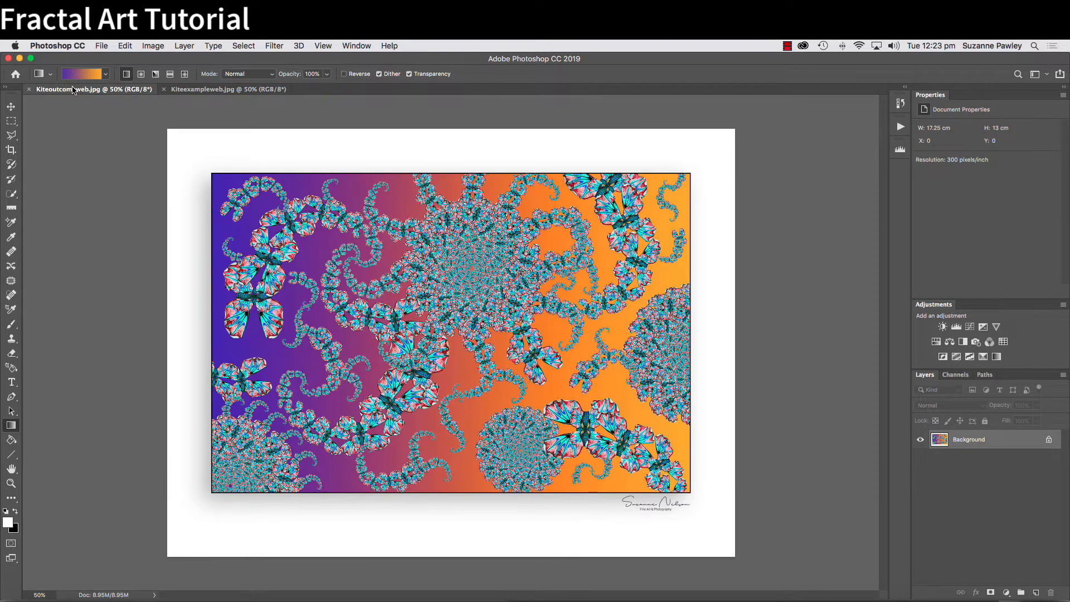
{"action": "left_click", "coordinate": [205, 88]}
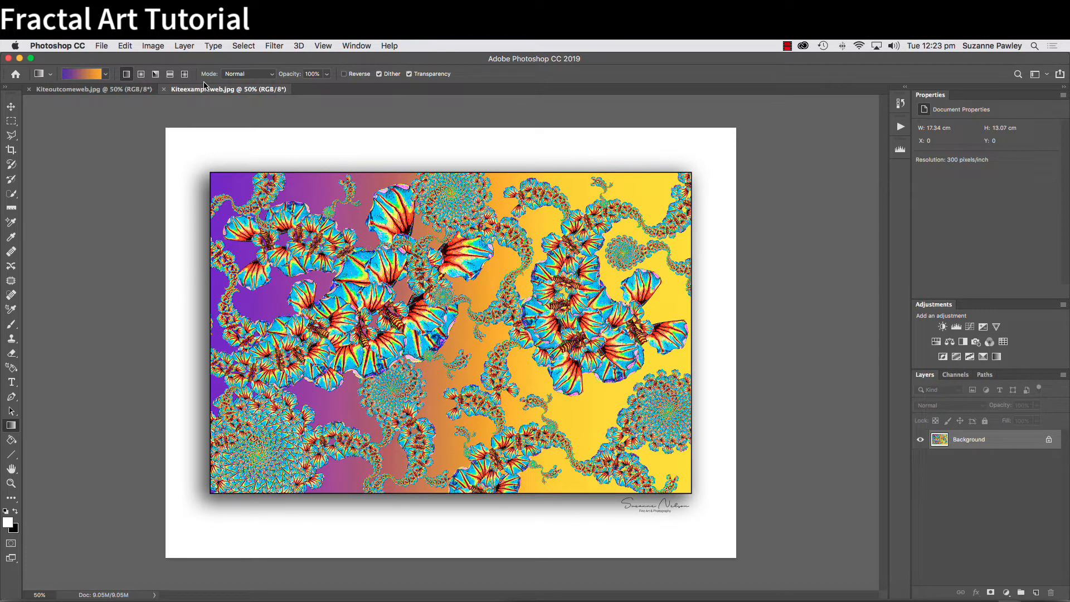
{"action": "left_click", "coordinate": [91, 92]}
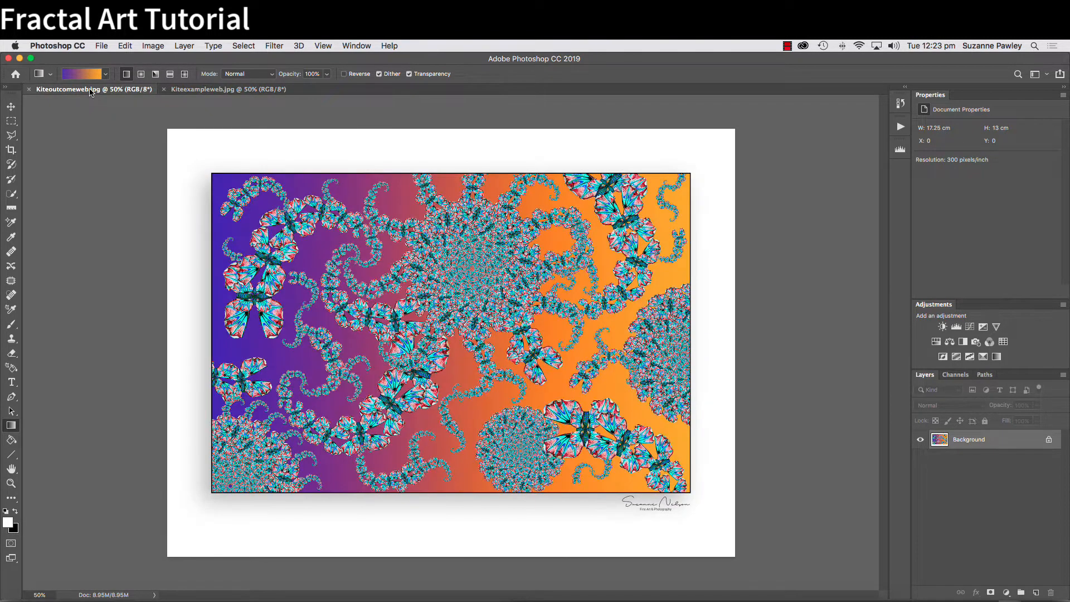
{"action": "left_click", "coordinate": [203, 92]}
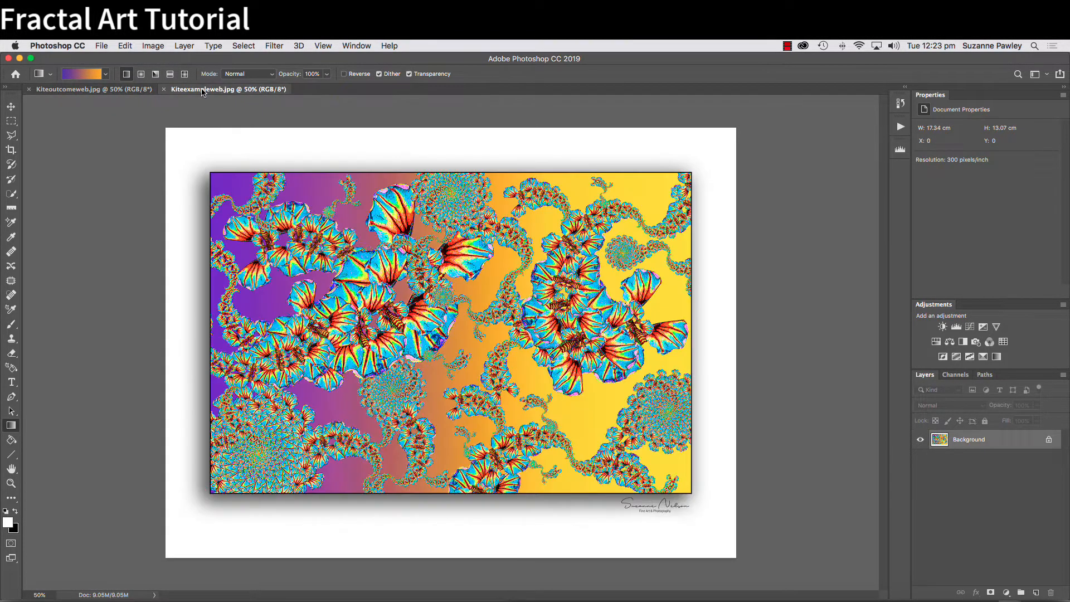
{"action": "left_click", "coordinate": [82, 90]}
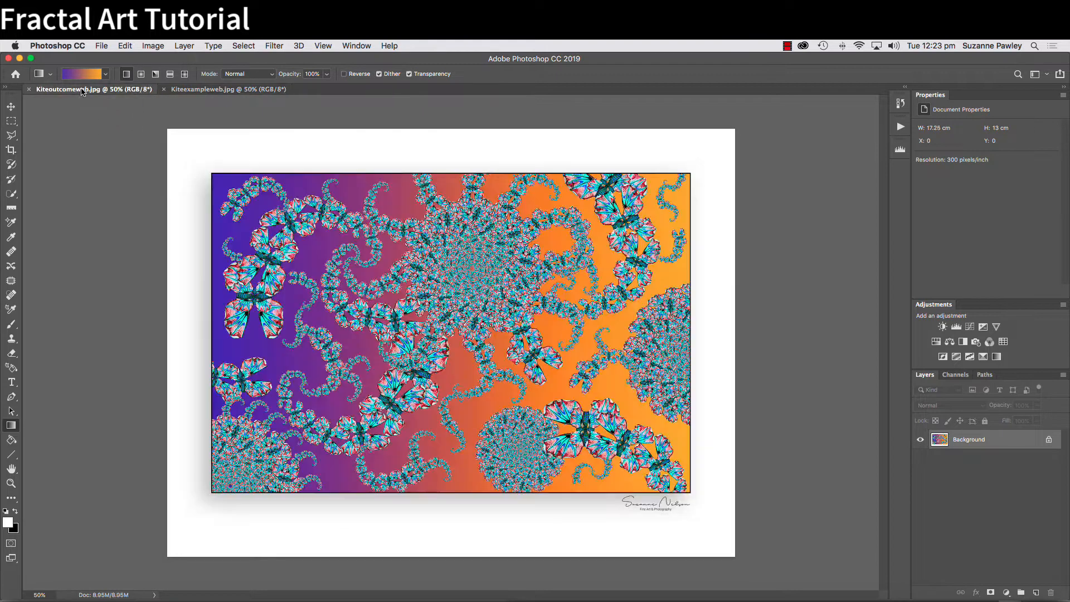